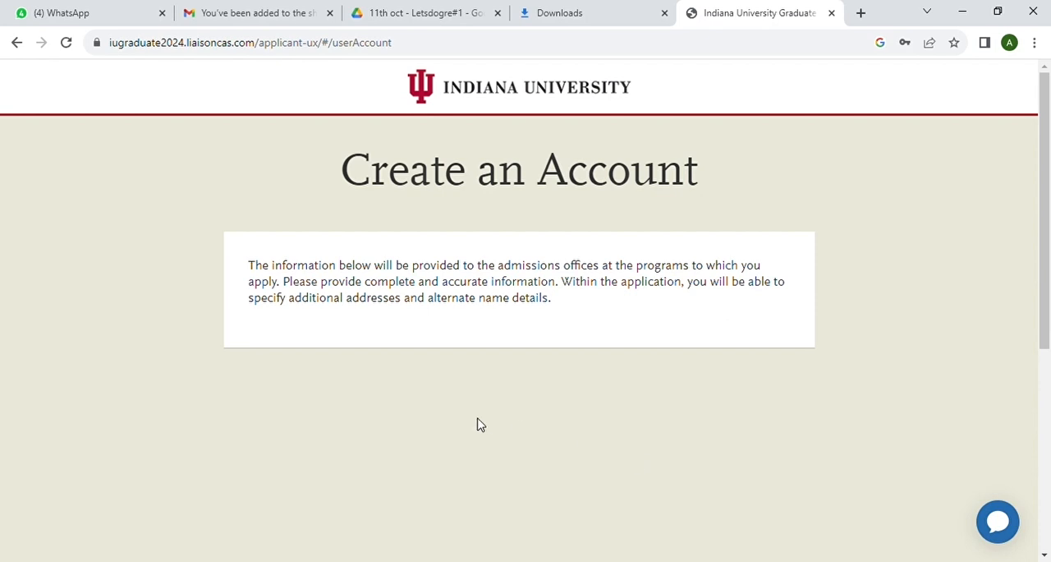
Enter the title ms and fill in the applicant's legal first name and last name
scroll(508, 326, down, 4)
drag(508, 329, 514, 425)
click(468, 147)
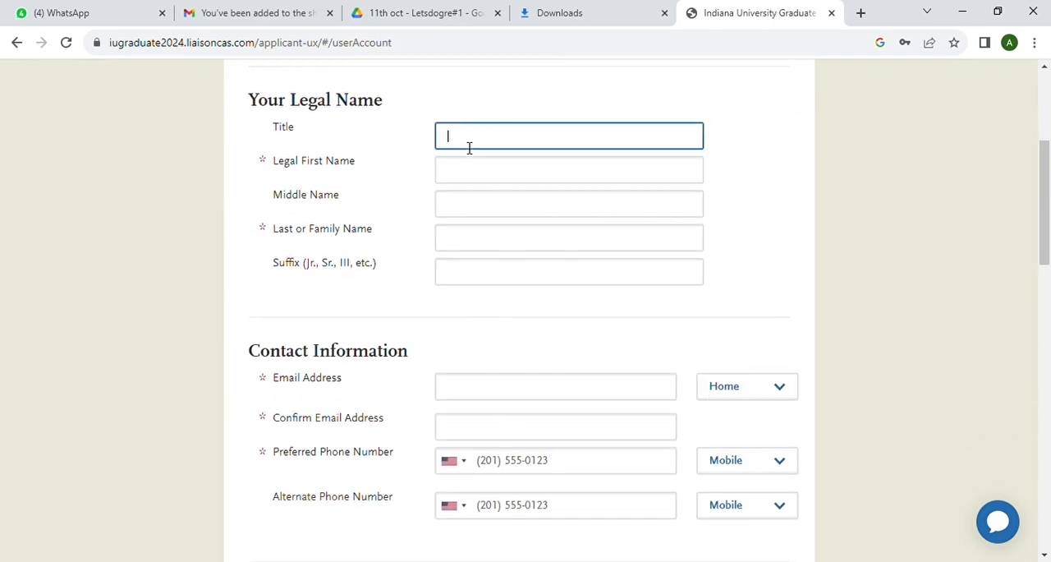
text(ms)
click(454, 172)
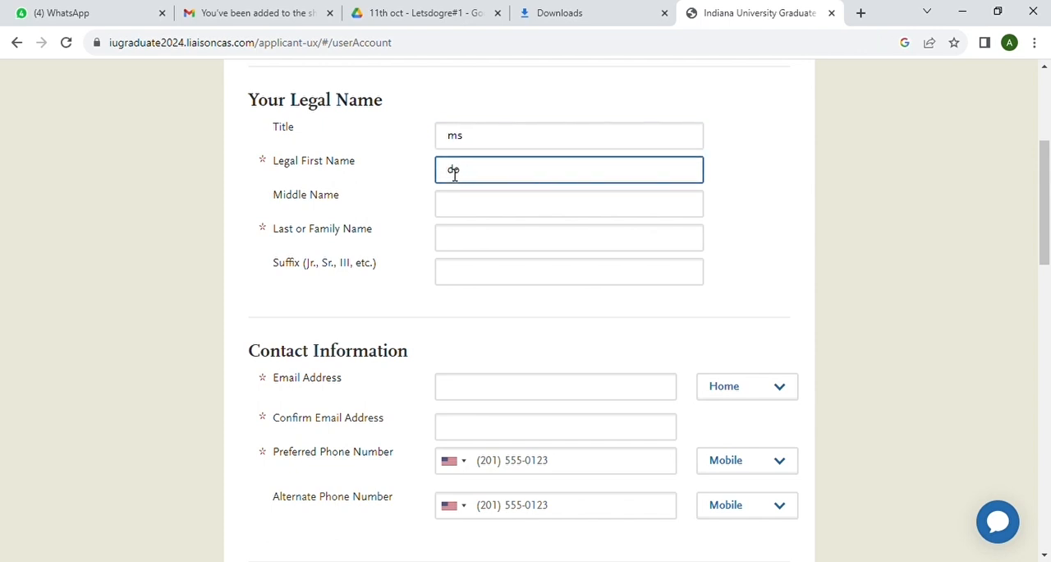
click(468, 245)
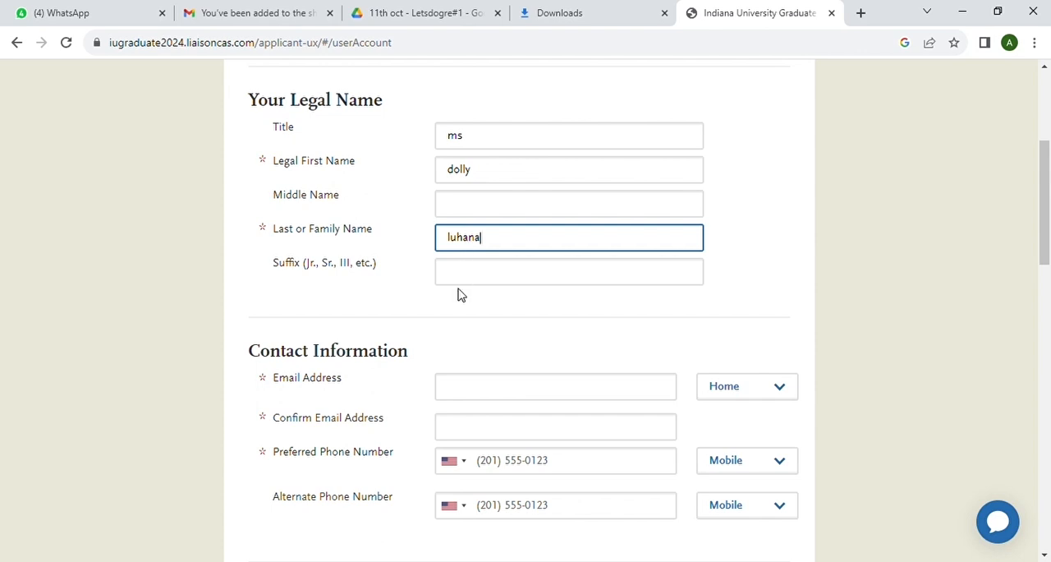
Fill in the applicant's email address and repeat it in the confirmation field
scroll(458, 293, down, 1)
click(465, 323)
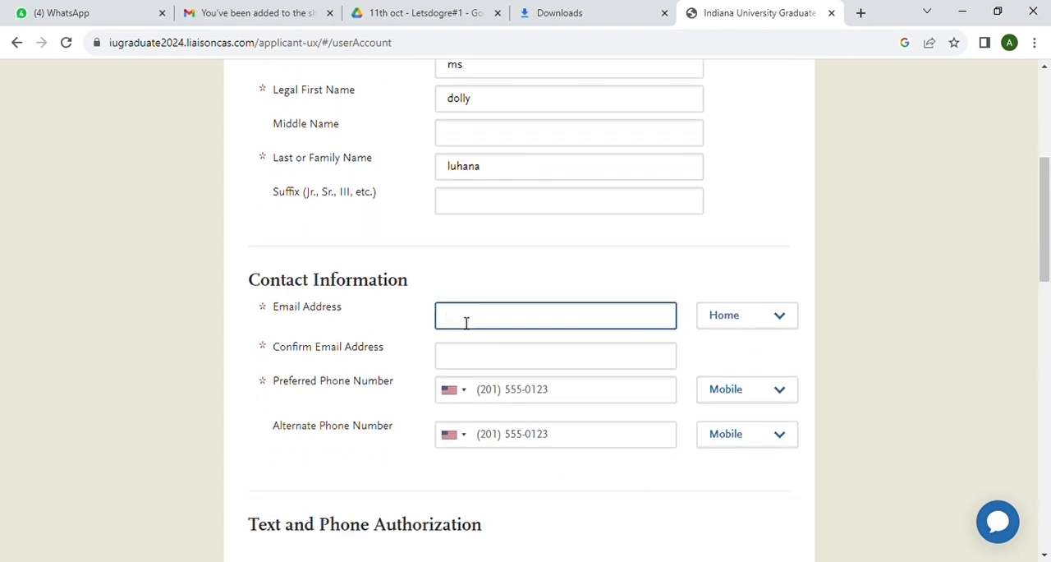
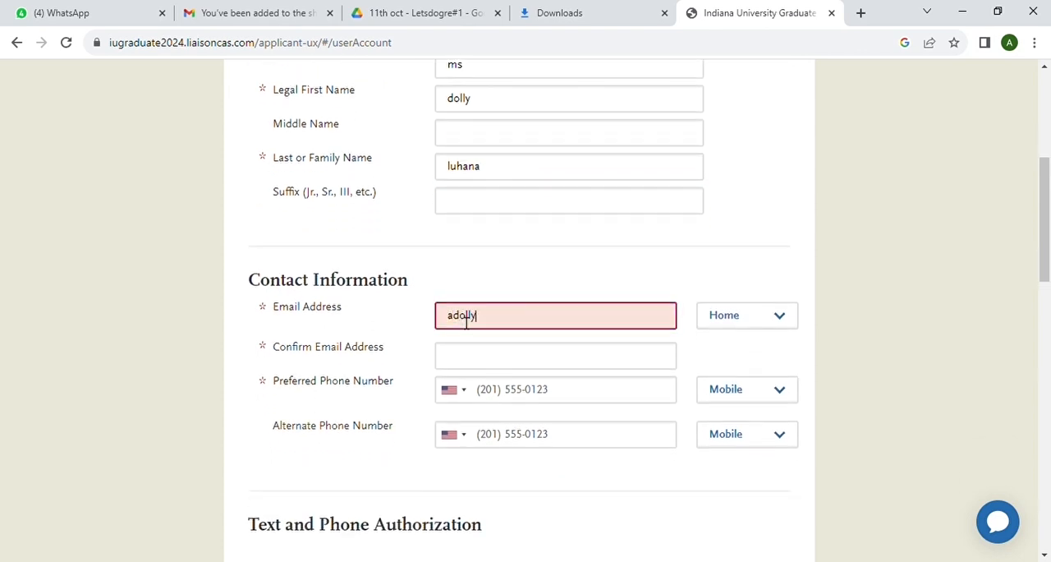
click(474, 358)
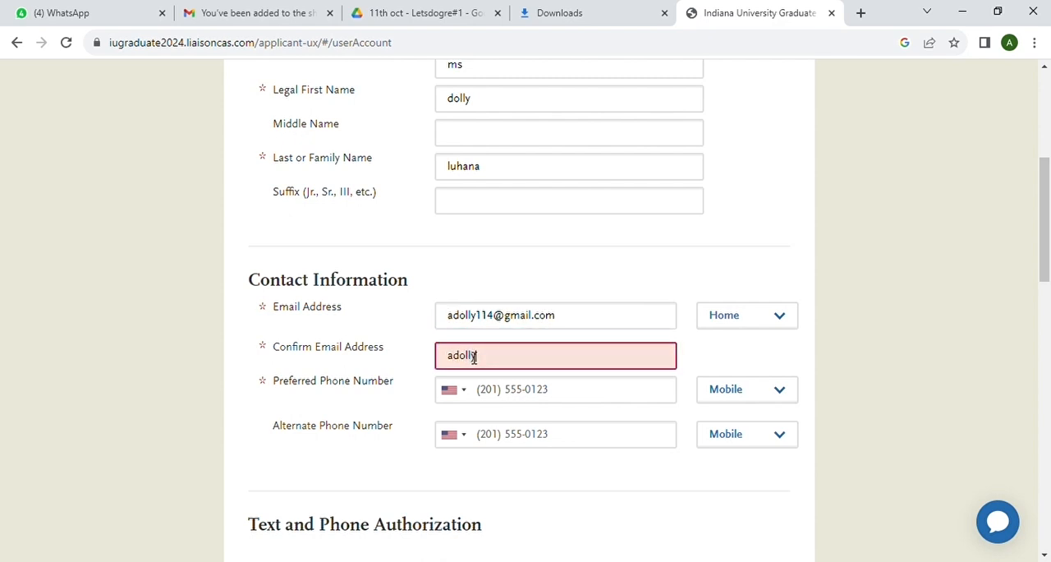
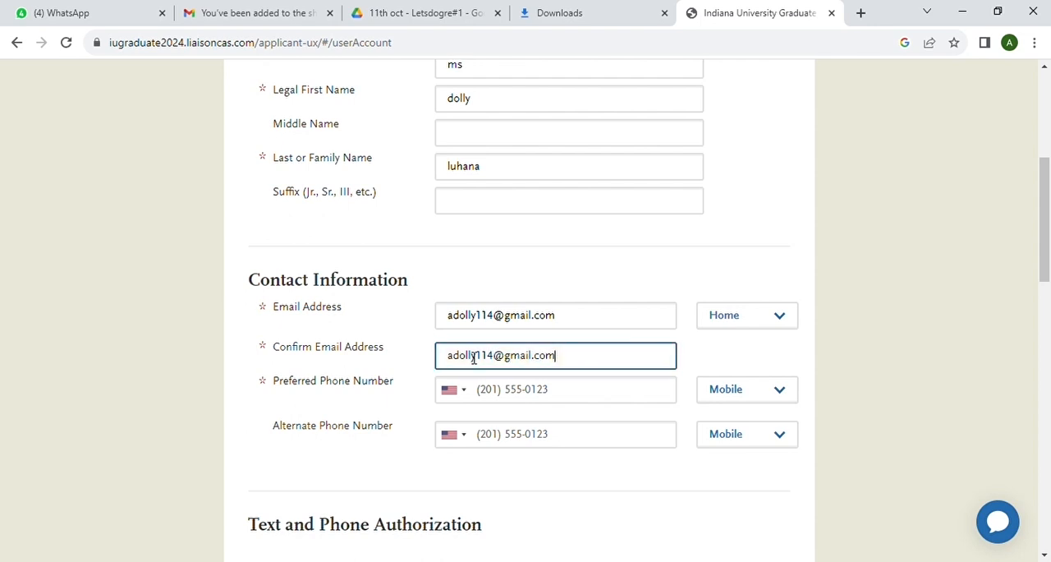
Fill in the preferred phone number from the saved suggestion and agree to the text and phone authorization
click(499, 402)
click(761, 270)
scroll(610, 465, down, 3)
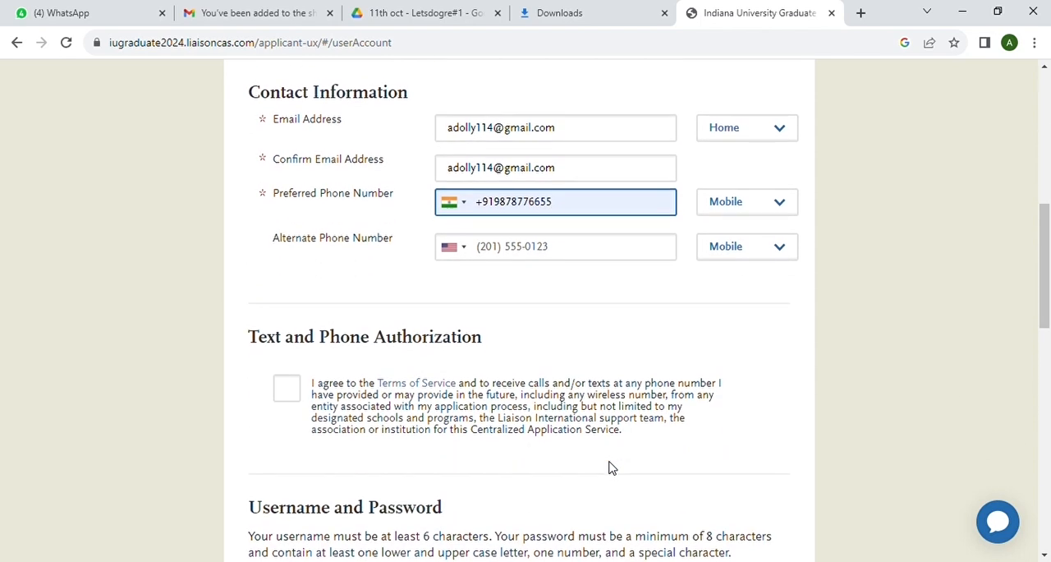
click(287, 326)
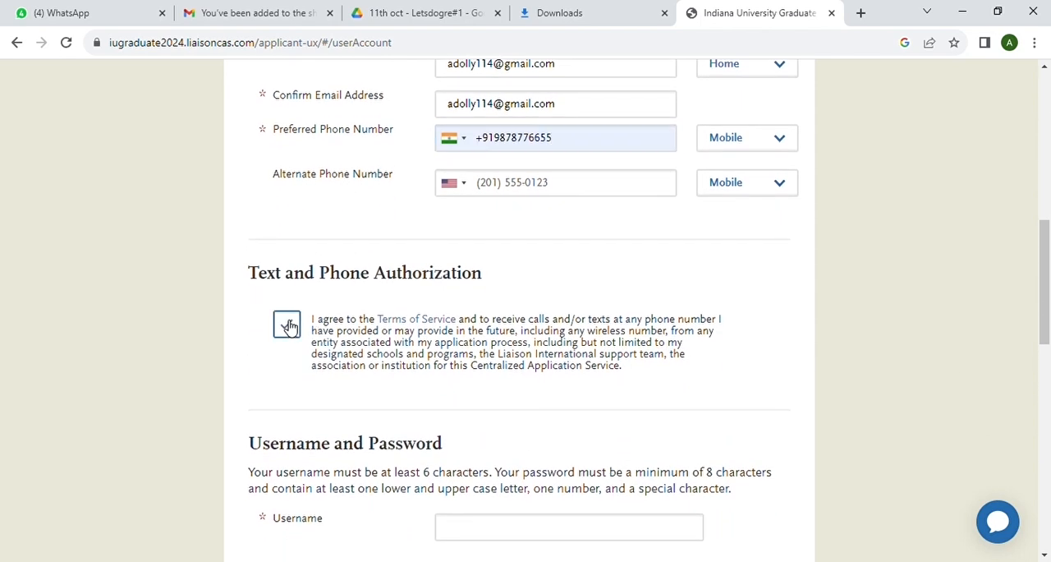
Enter a username of at least six characters for the new account
scroll(462, 359, down, 2)
scroll(463, 359, down, 1)
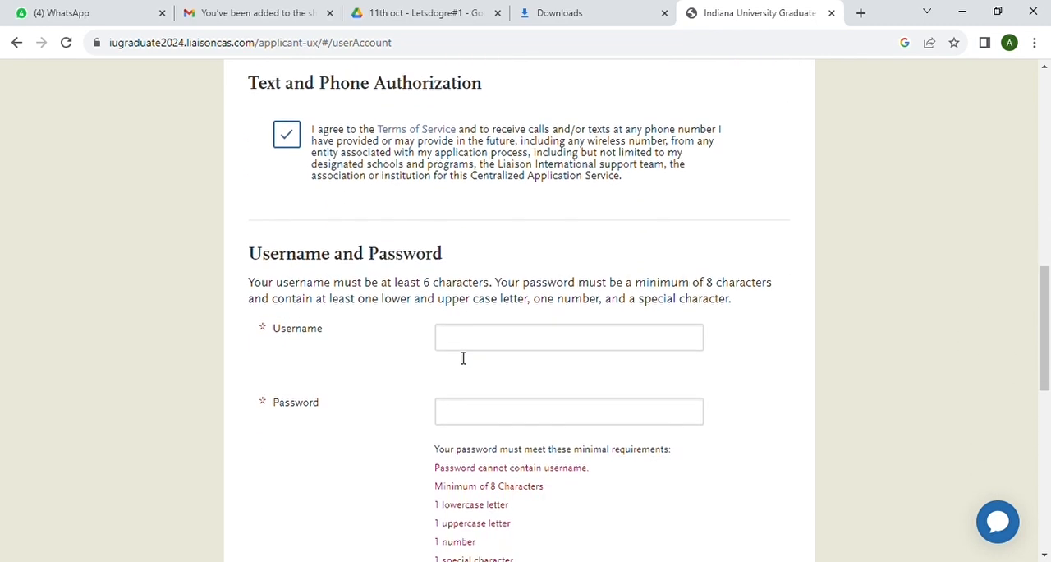
click(456, 348)
text(annu)
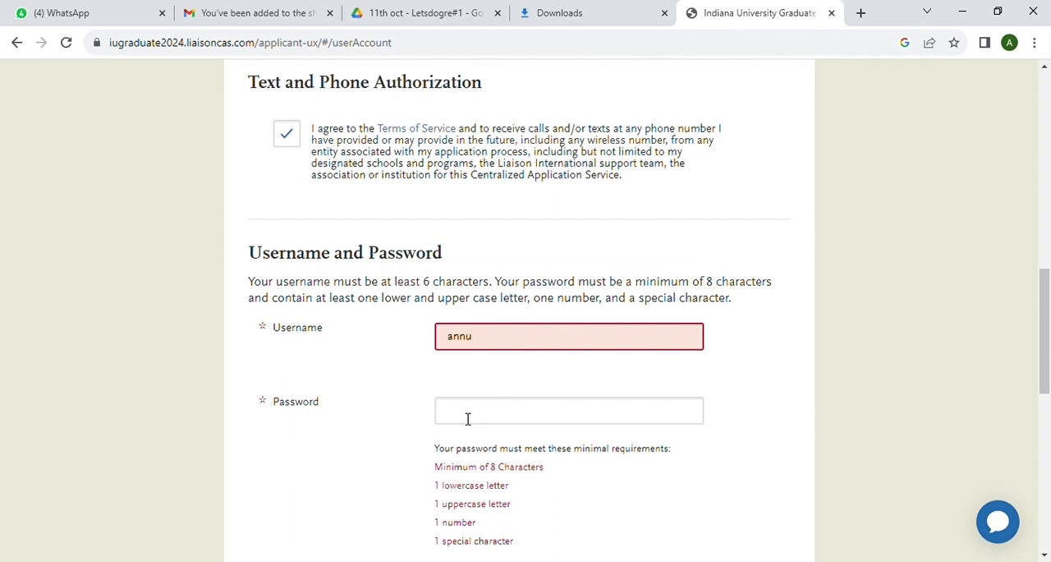
click(468, 419)
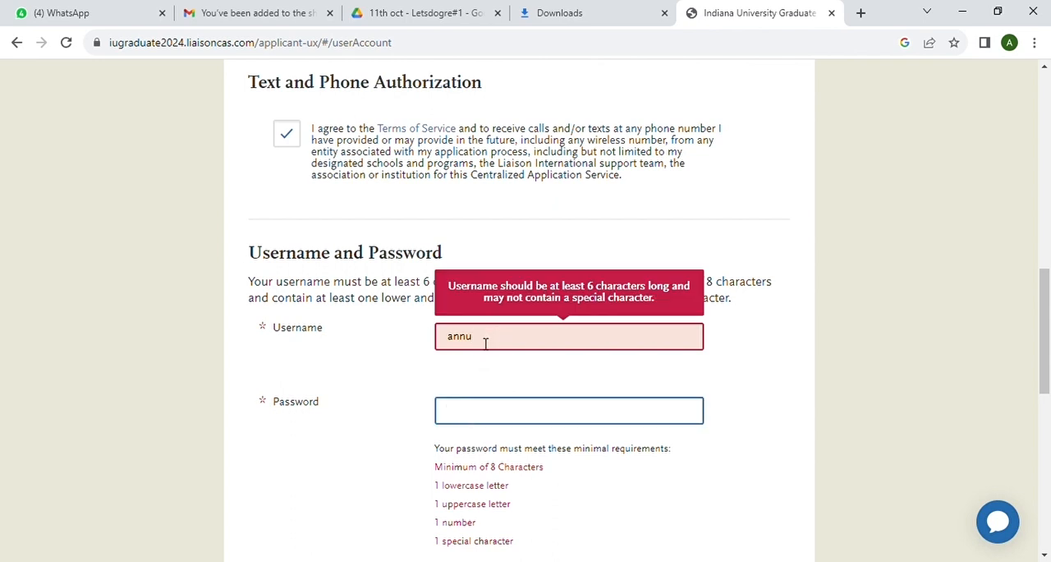
text(••)
key(BackSpace)
key(BackSpace)
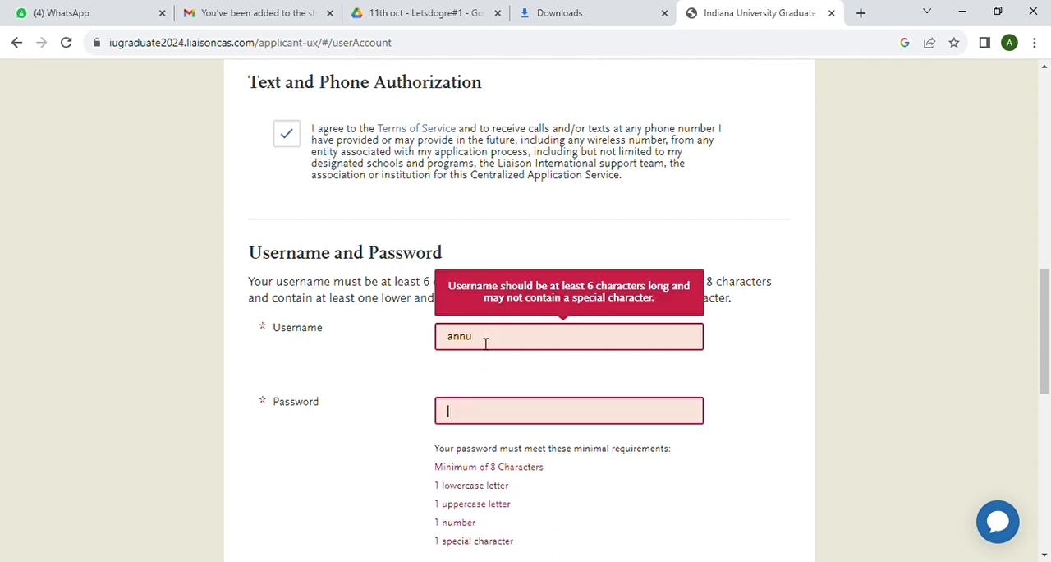
click(483, 340)
text(sa)
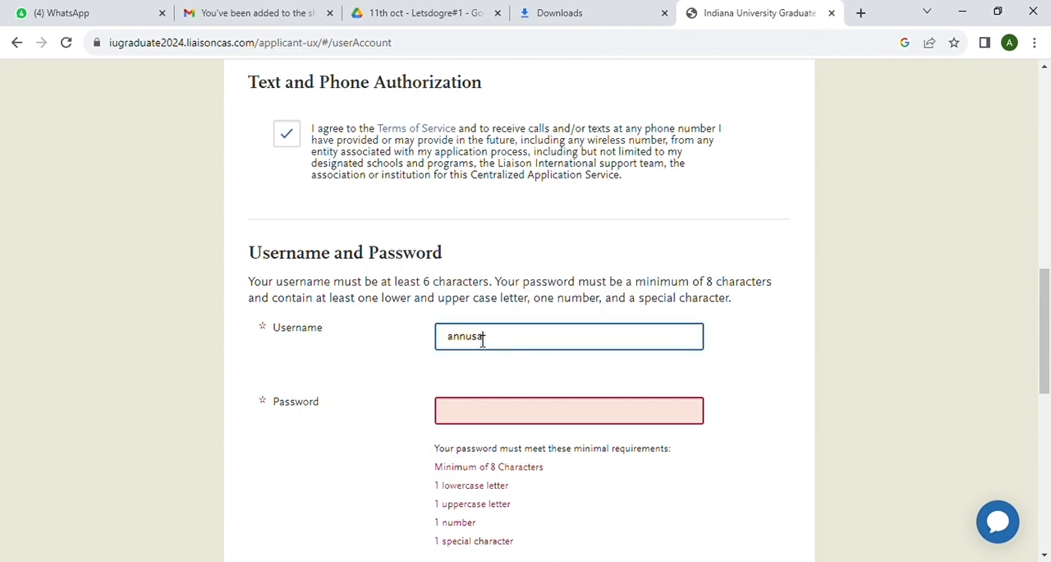
Enter an account password that meets all listed requirements and repeat it in the Confirm Password field
click(456, 415)
scroll(456, 415, down, 2)
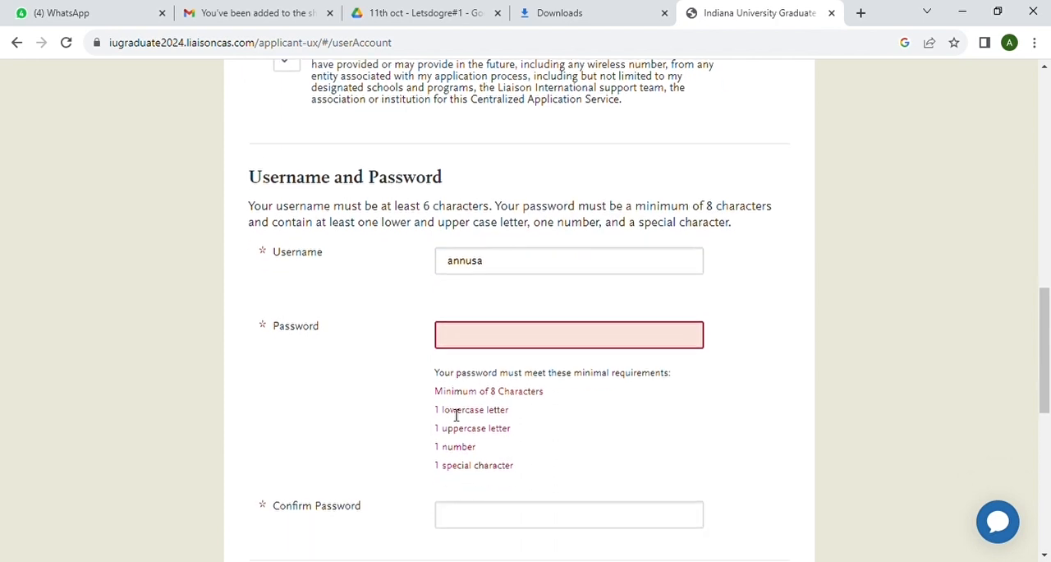
text(An)
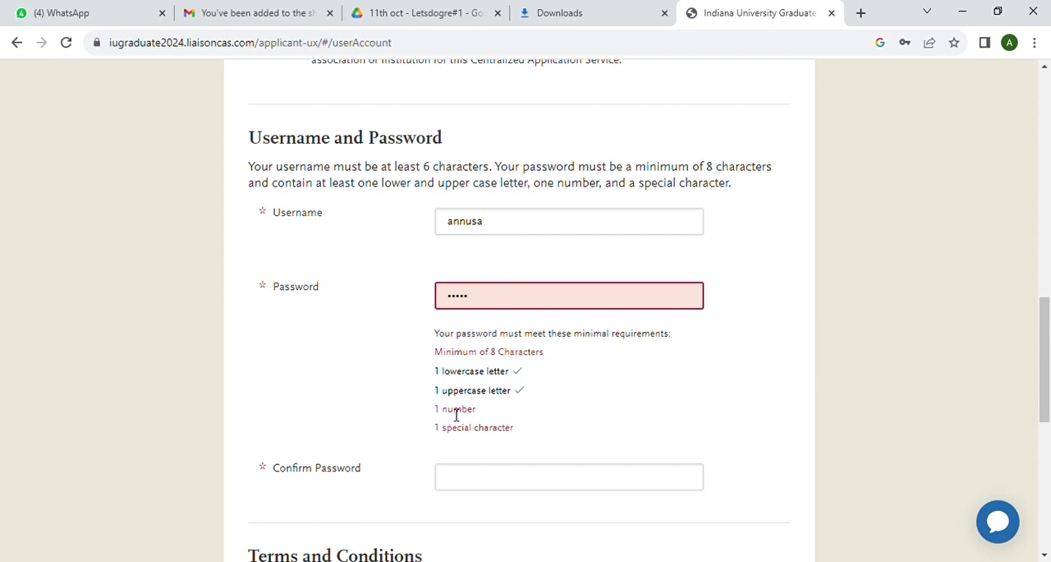
text(a)
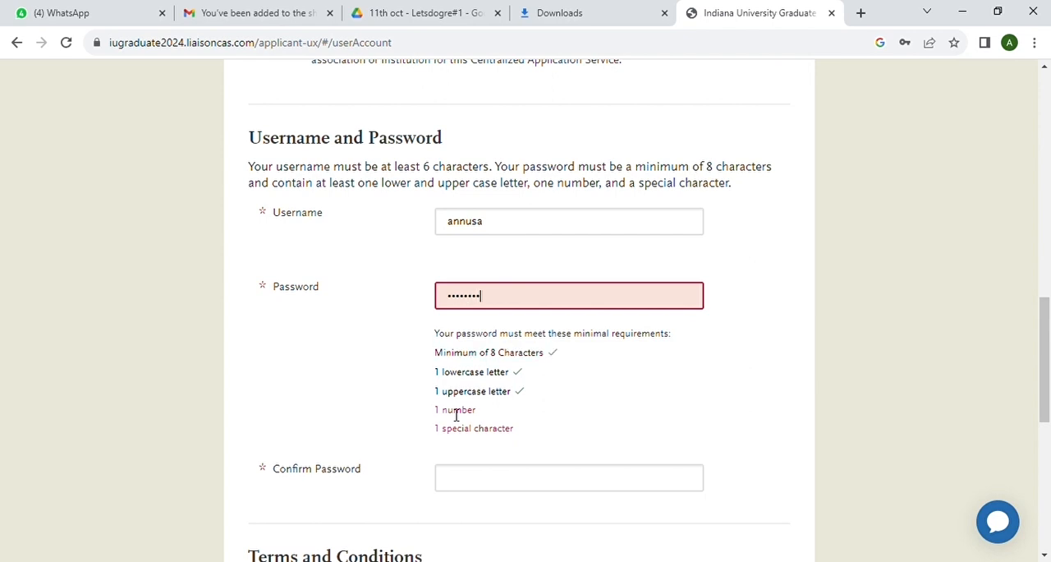
key(BackSpace)
key(BackSpace)
key(BackSpace)
key(BackSpace)
key(BackSpace)
key(BackSpace)
key(BackSpace)
key(BackSpace)
key(BackSpace)
key(BackSpace)
text(Ann)
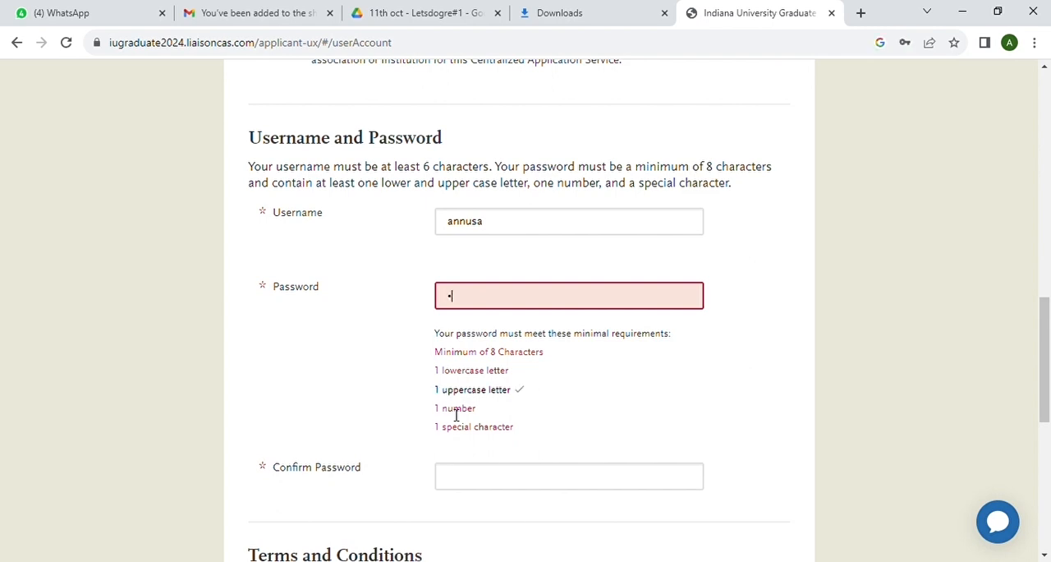
text(•••••)
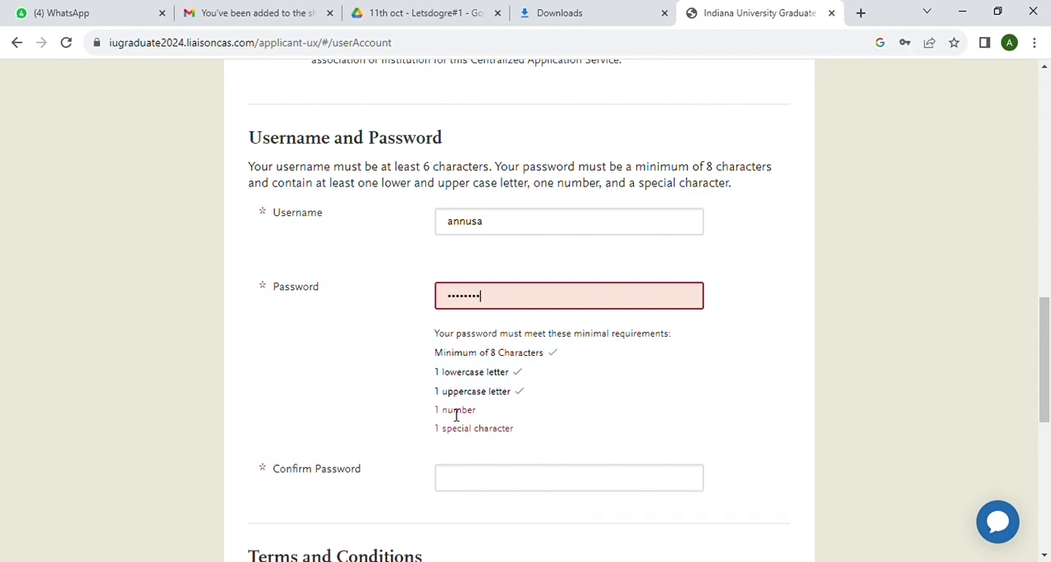
text(••••)
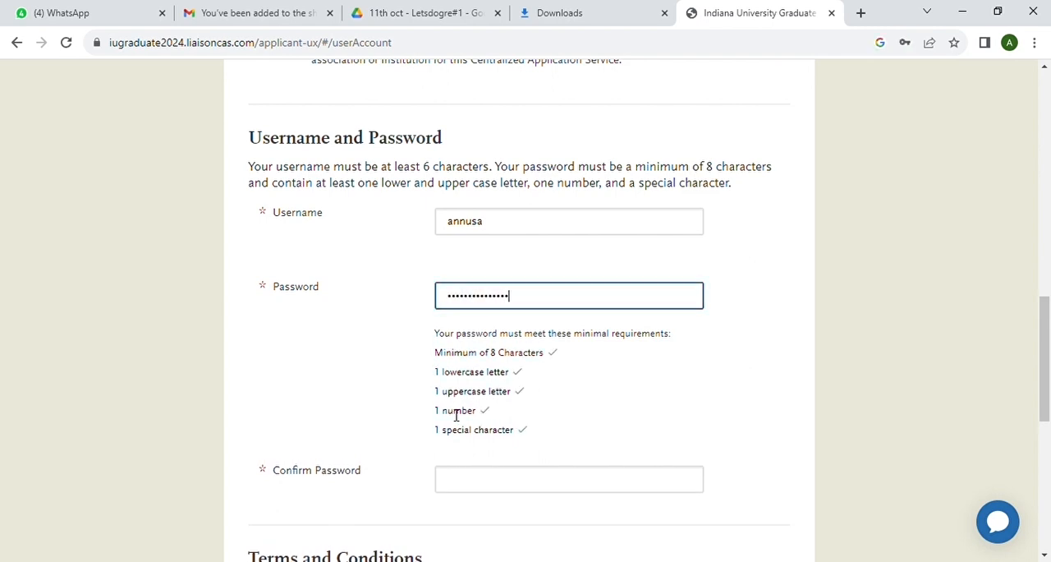
click(460, 487)
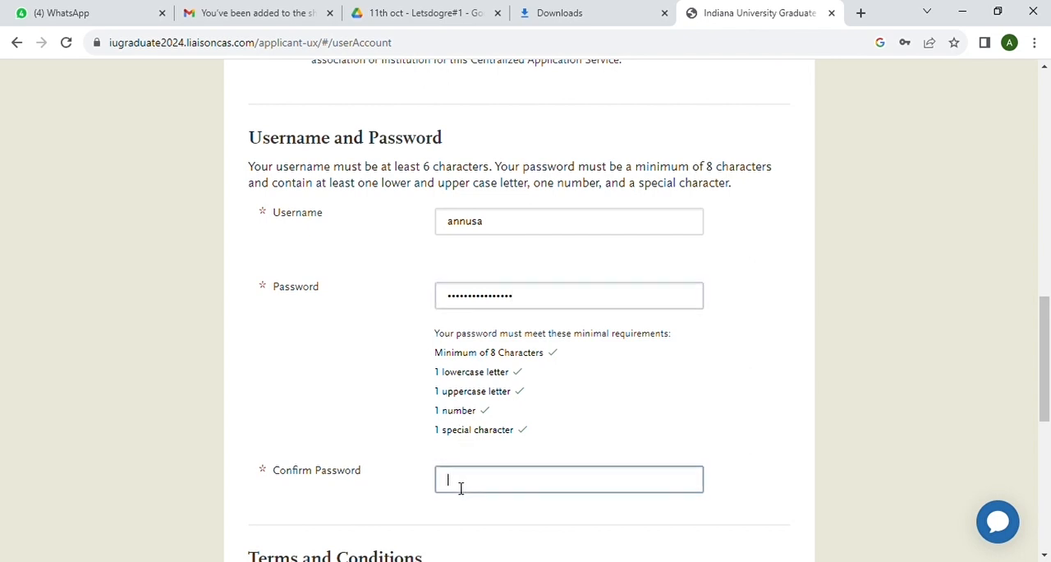
text(An)
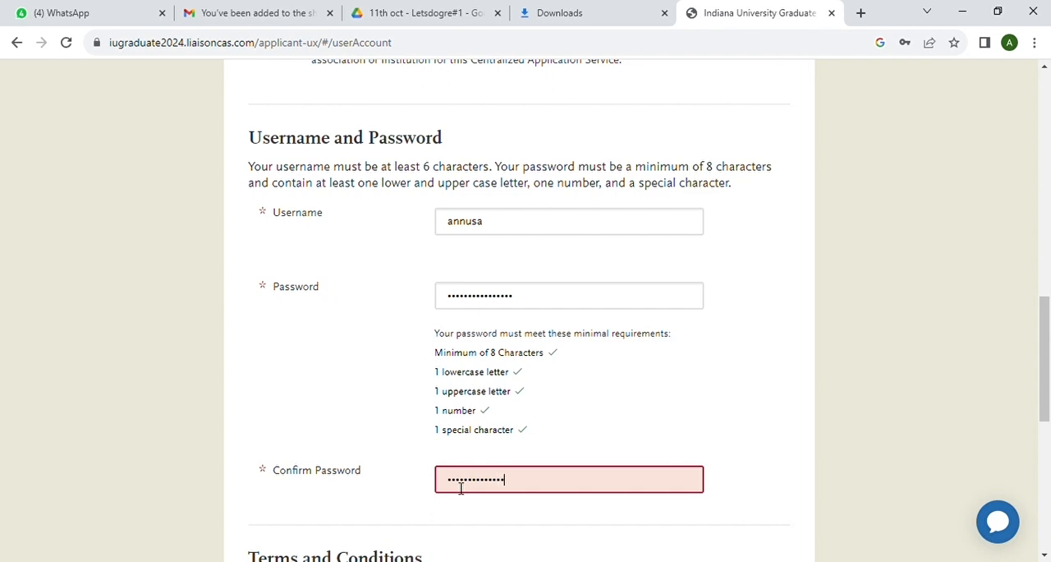
Agree to the Terms of Use, answer No to the European Union location question, and create the account
scroll(471, 486, down, 4)
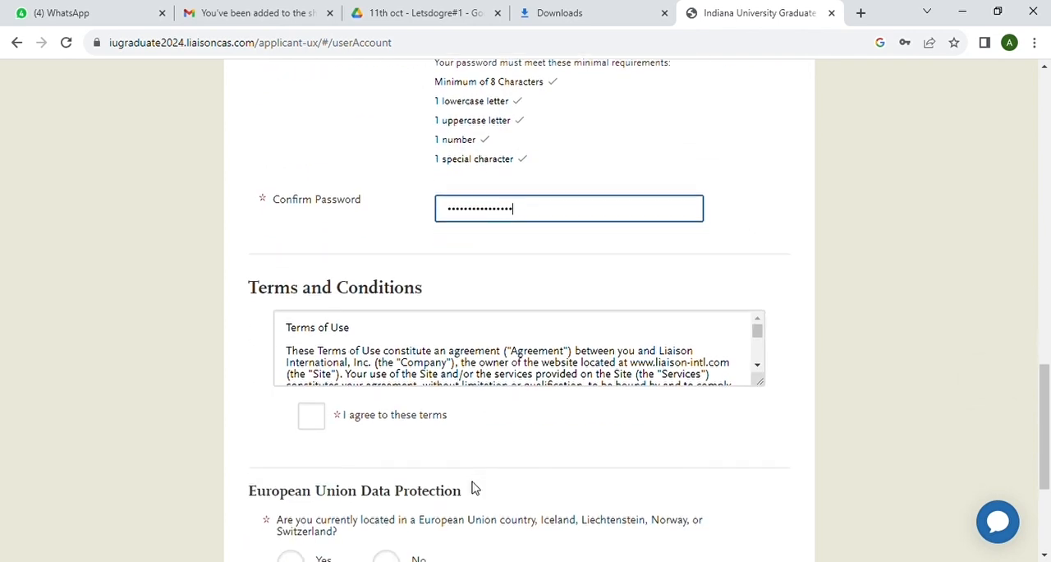
click(322, 362)
scroll(404, 402, down, 2)
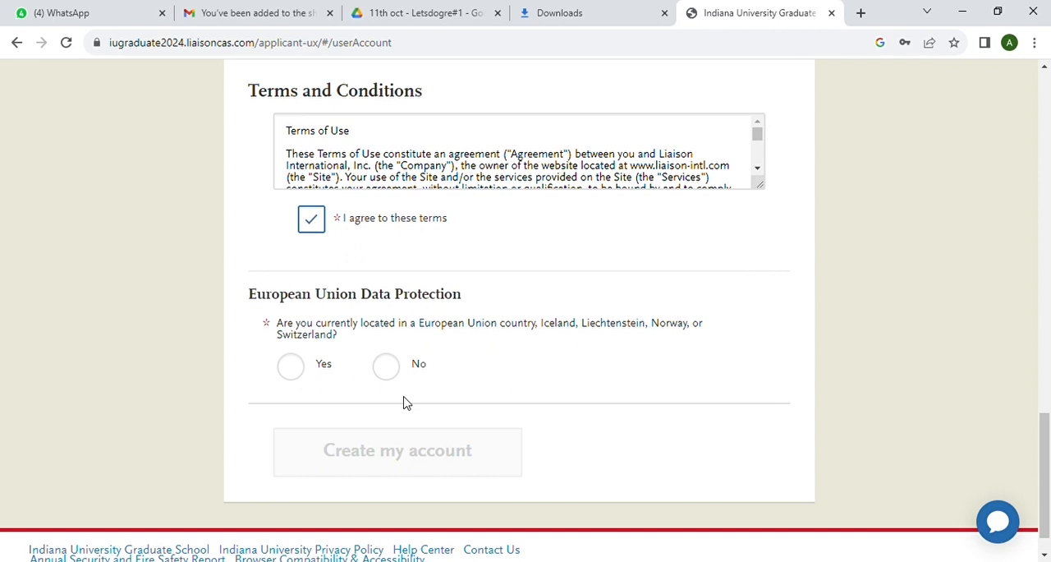
click(390, 371)
click(393, 447)
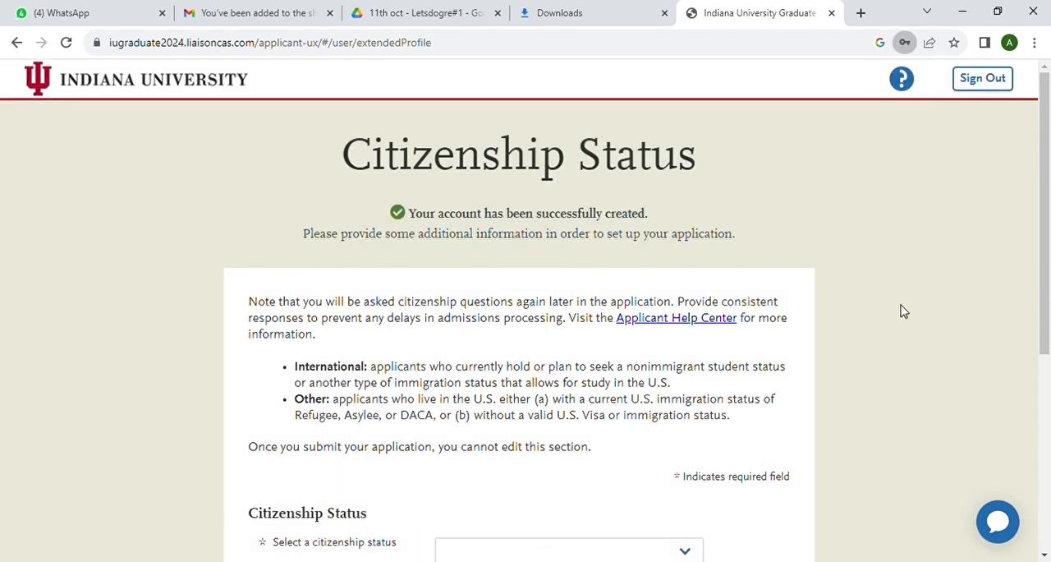
Select the applicant's citizenship status and save the changes
scroll(693, 345, down, 4)
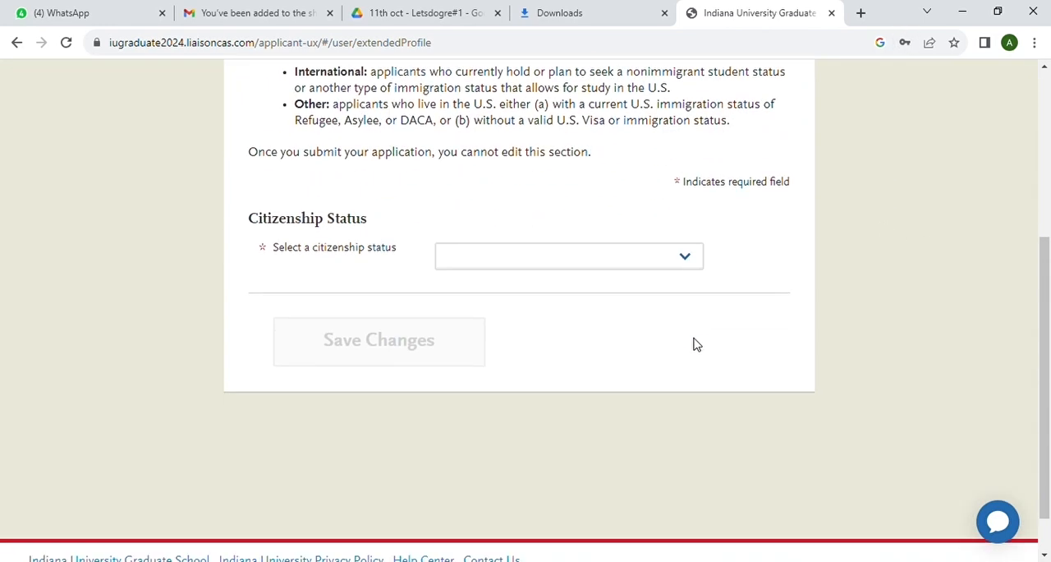
click(688, 259)
click(597, 320)
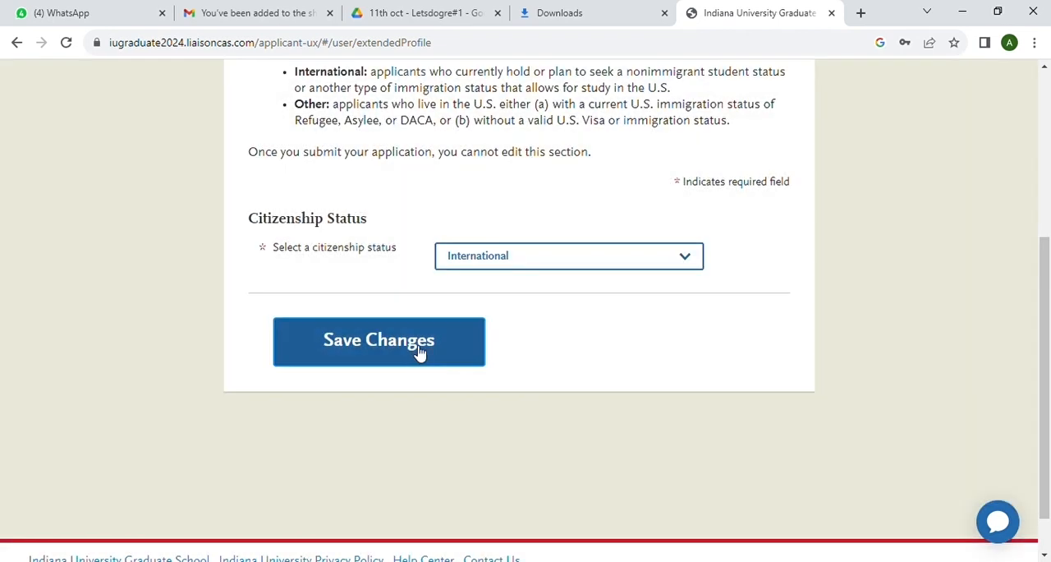
click(418, 353)
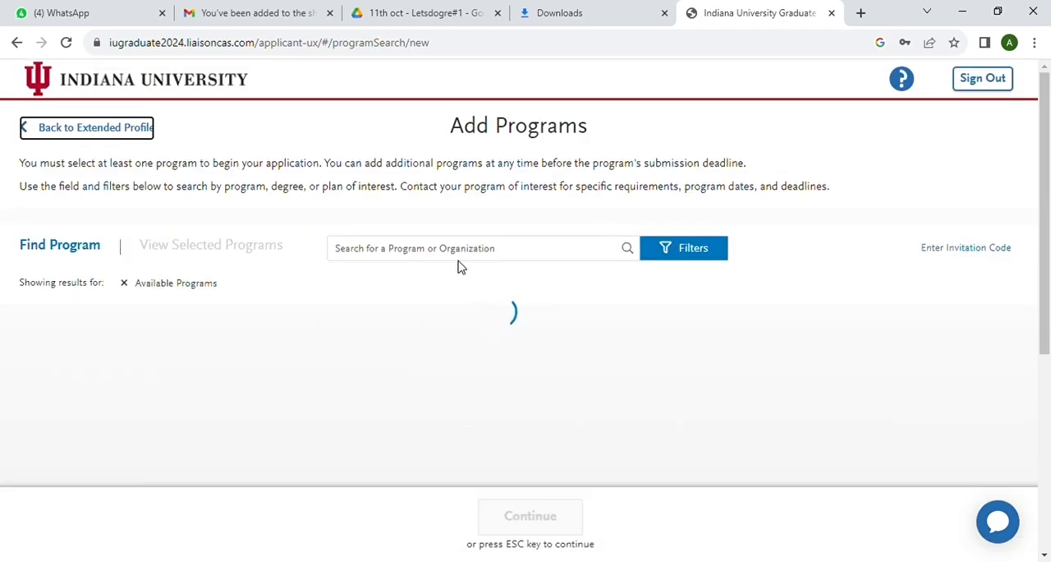
Search the available programs for physics
click(428, 258)
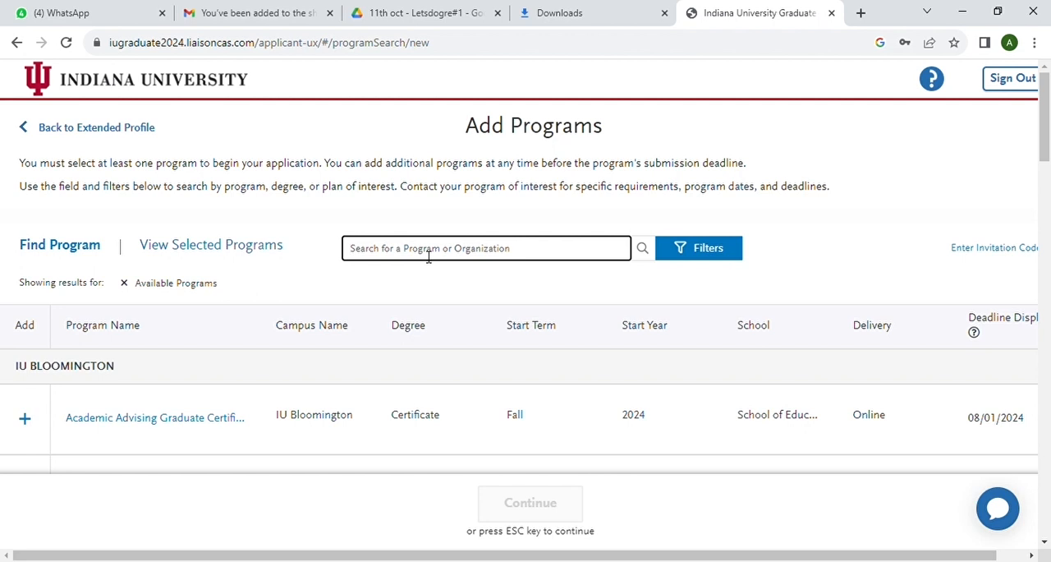
text(physics)
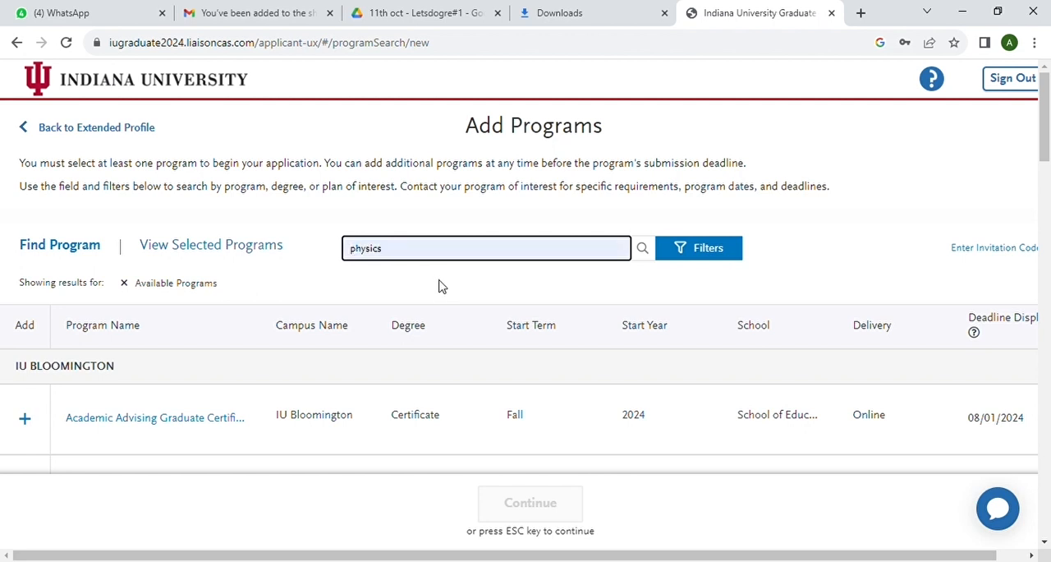
click(642, 248)
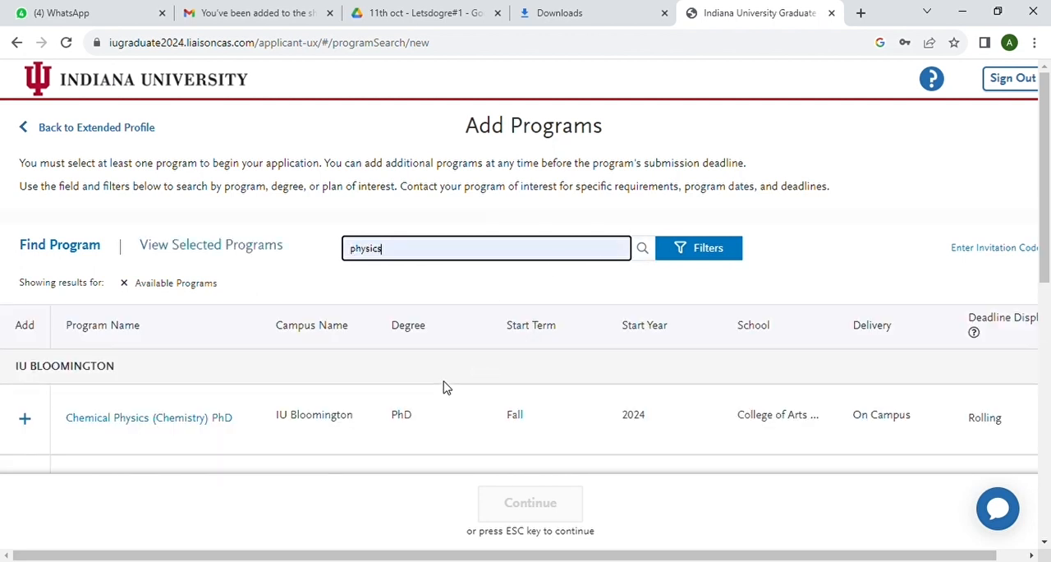
Add the IU Indianapolis Physics PhD program starting Spring 2024 and continue to the program selection review
scroll(444, 387, down, 4)
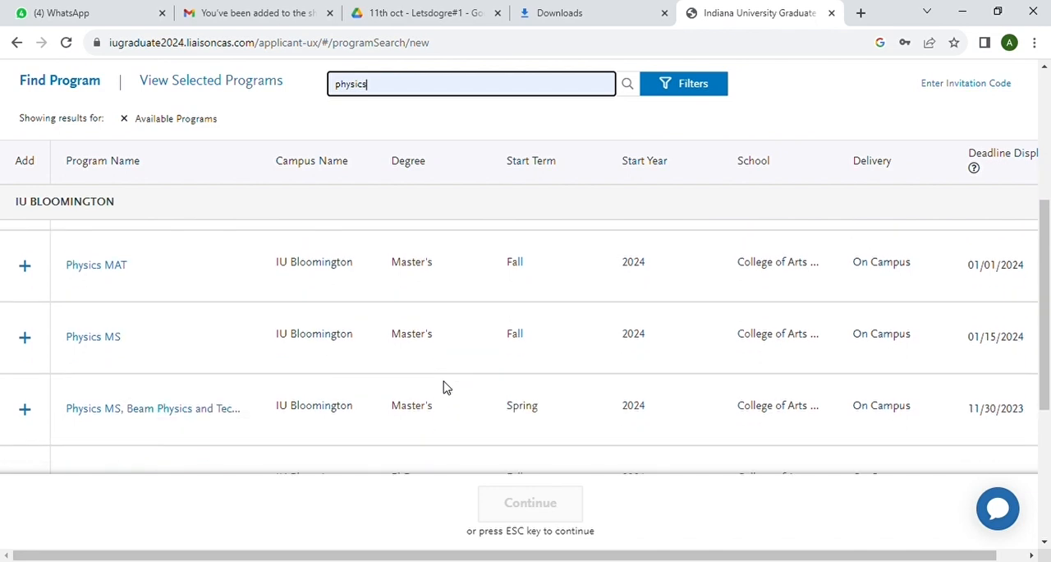
scroll(443, 387, down, 2)
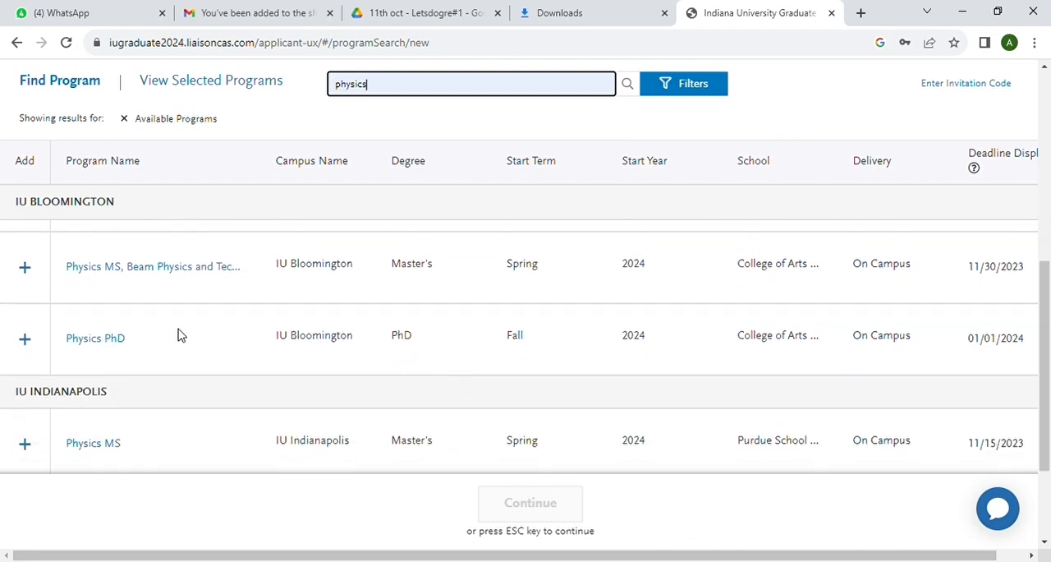
scroll(239, 353, down, 2)
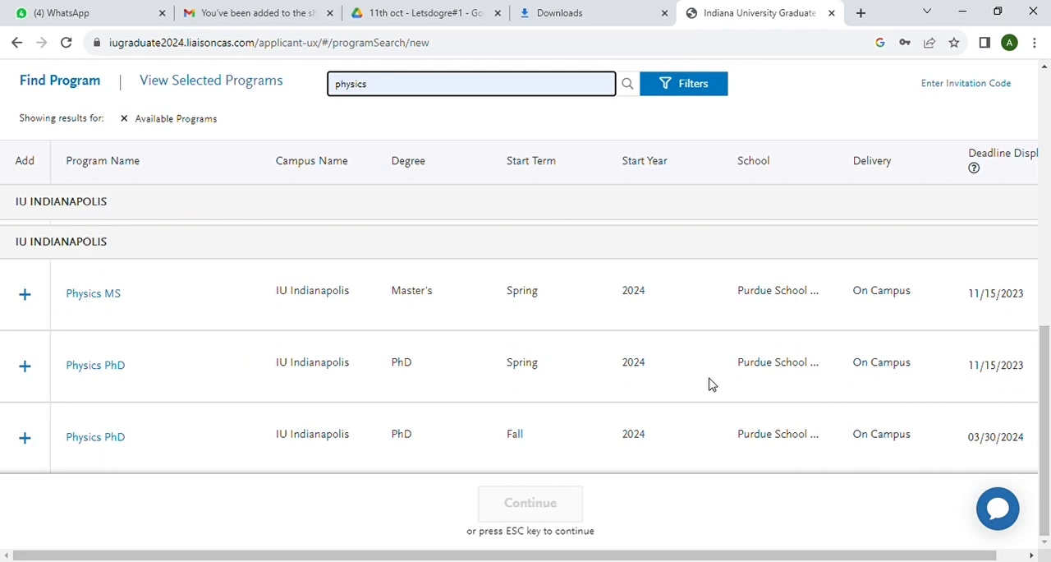
click(25, 367)
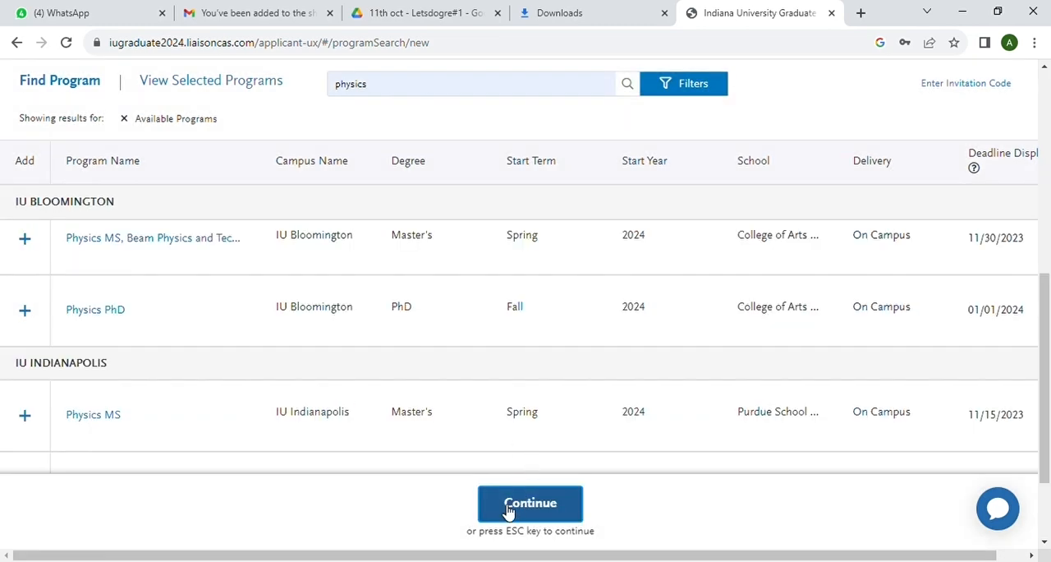
click(517, 503)
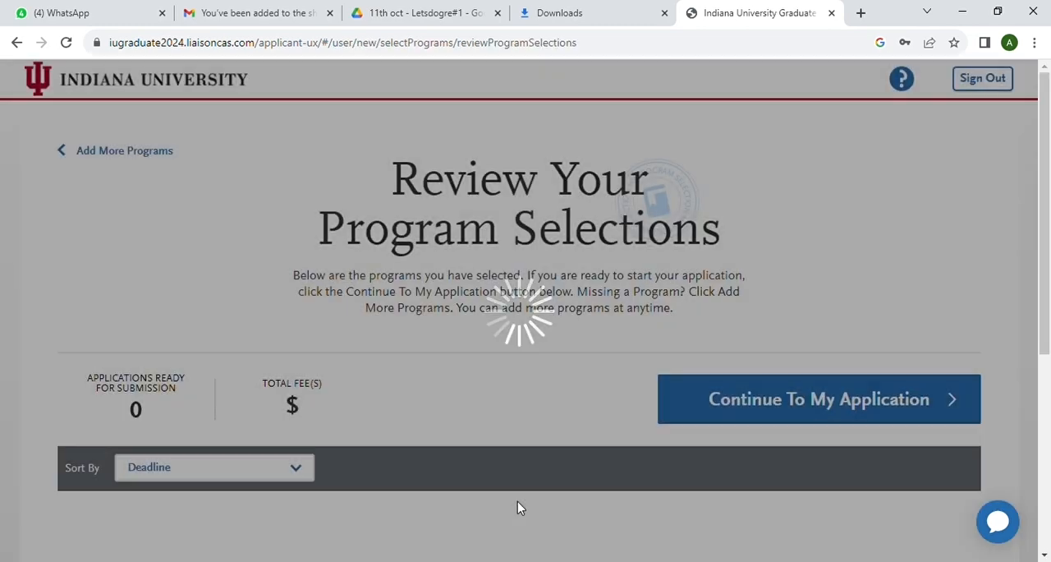
Continue to the application and open the Release Statement in the Personal Information section
scroll(528, 403, down, 3)
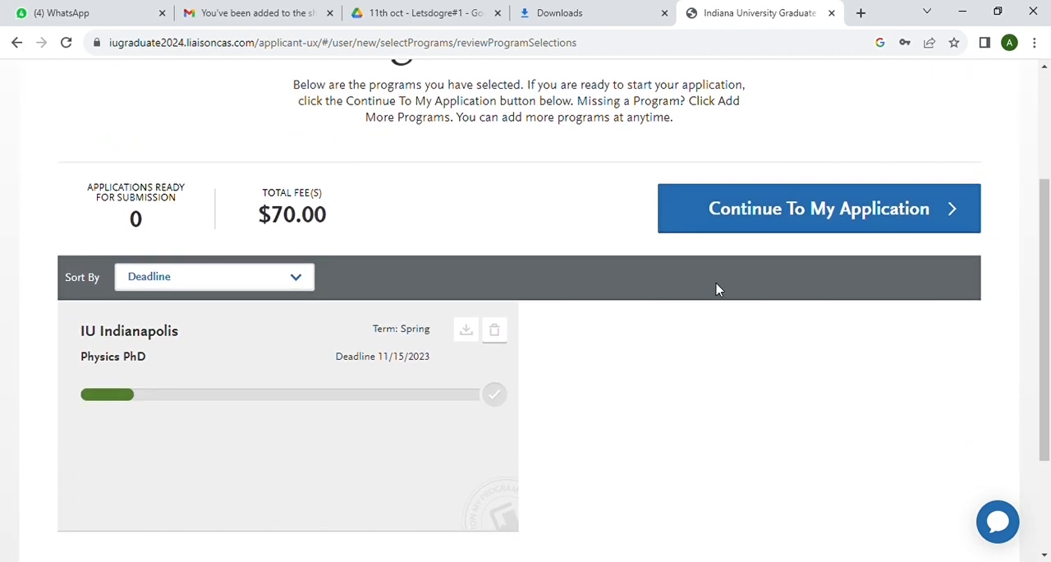
click(909, 211)
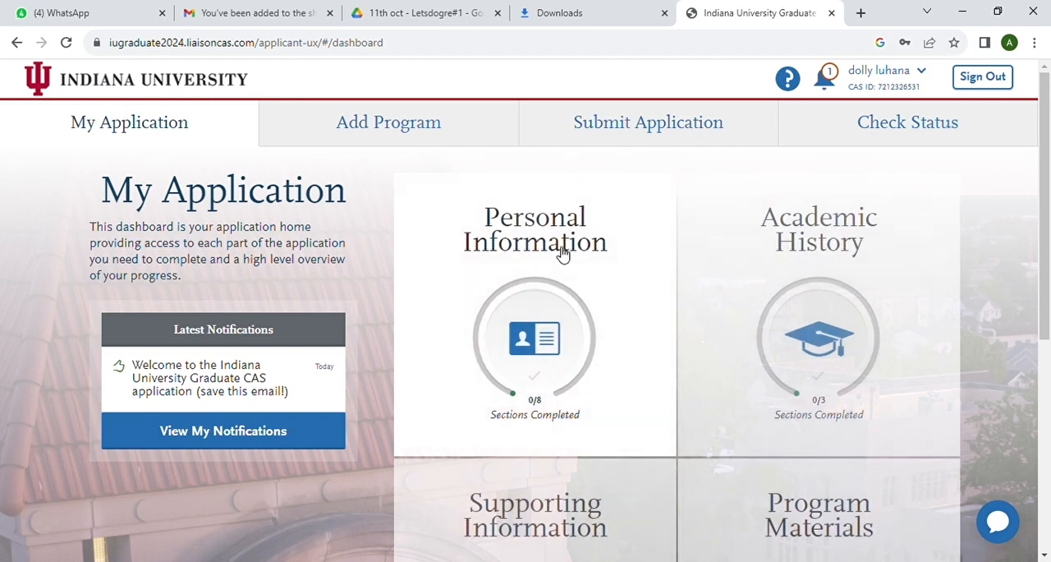
click(563, 254)
scroll(556, 329, down, 2)
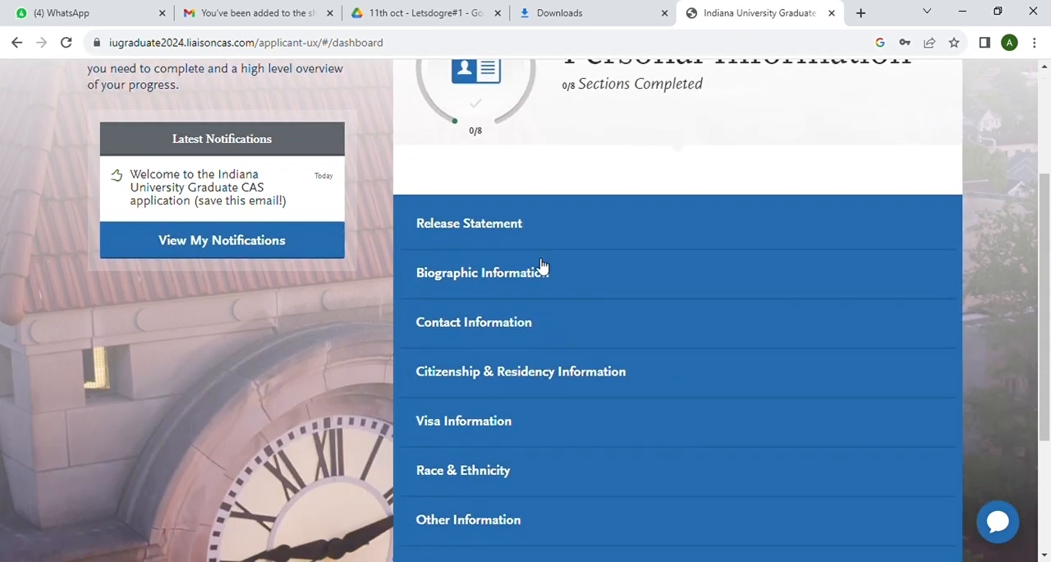
click(523, 227)
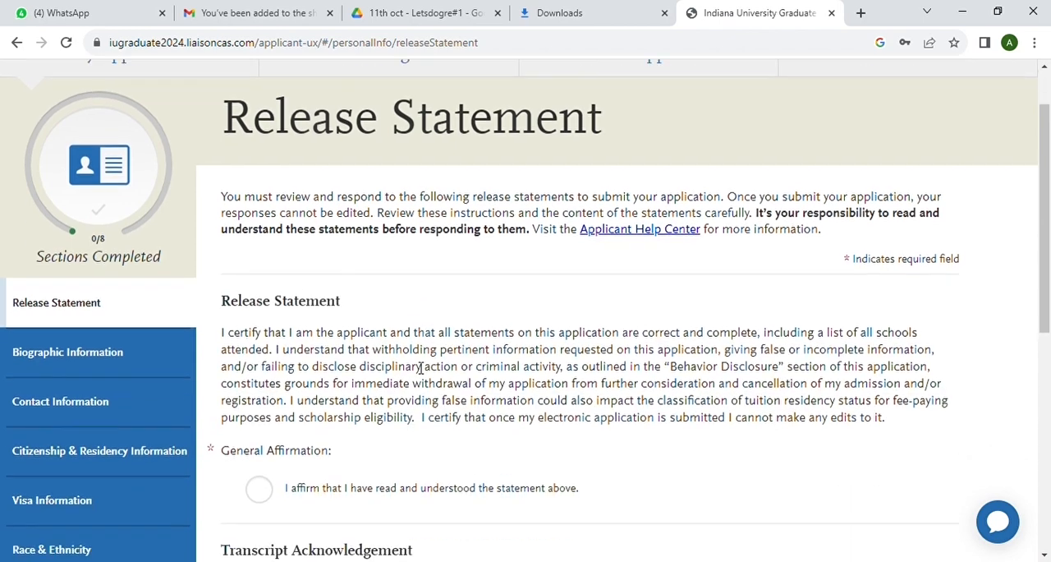
Affirm the general, transcript and refund policy statements, save the Release Statement and continue to the Biographic Information section
scroll(420, 369, down, 2)
scroll(421, 369, down, 1)
click(258, 216)
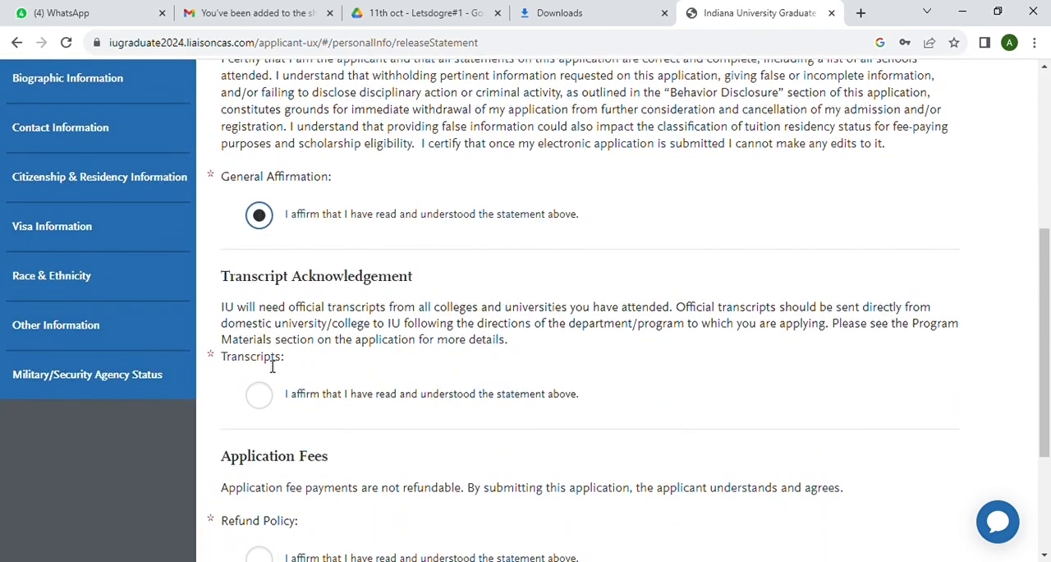
click(263, 397)
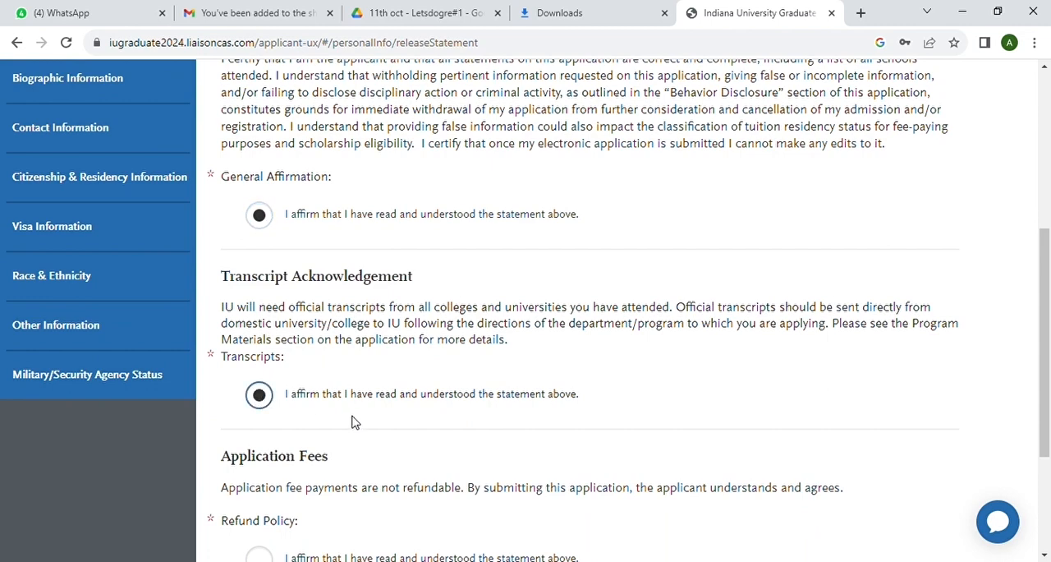
scroll(352, 423, down, 1)
scroll(349, 423, down, 1)
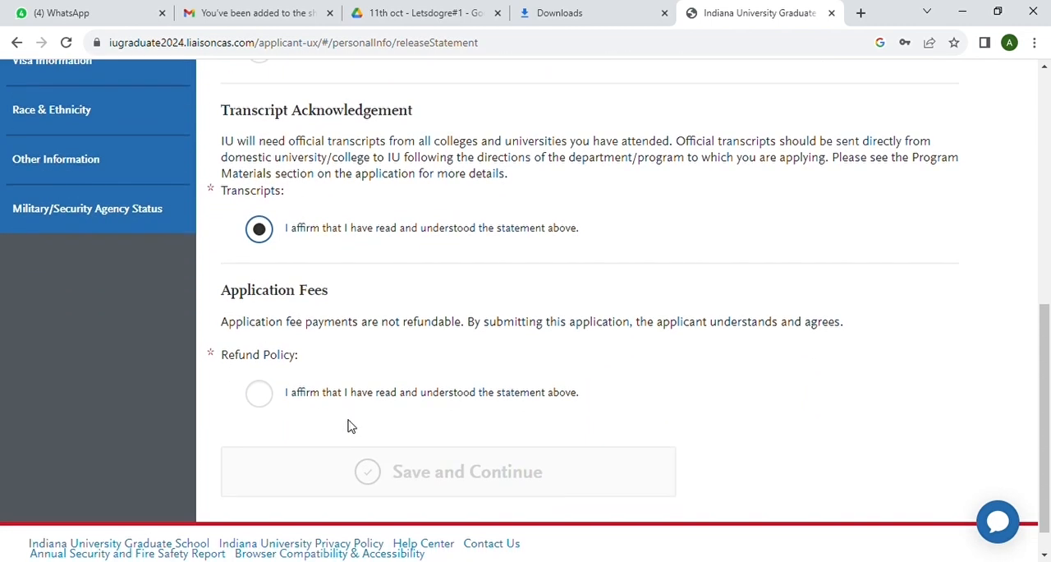
click(271, 398)
click(374, 475)
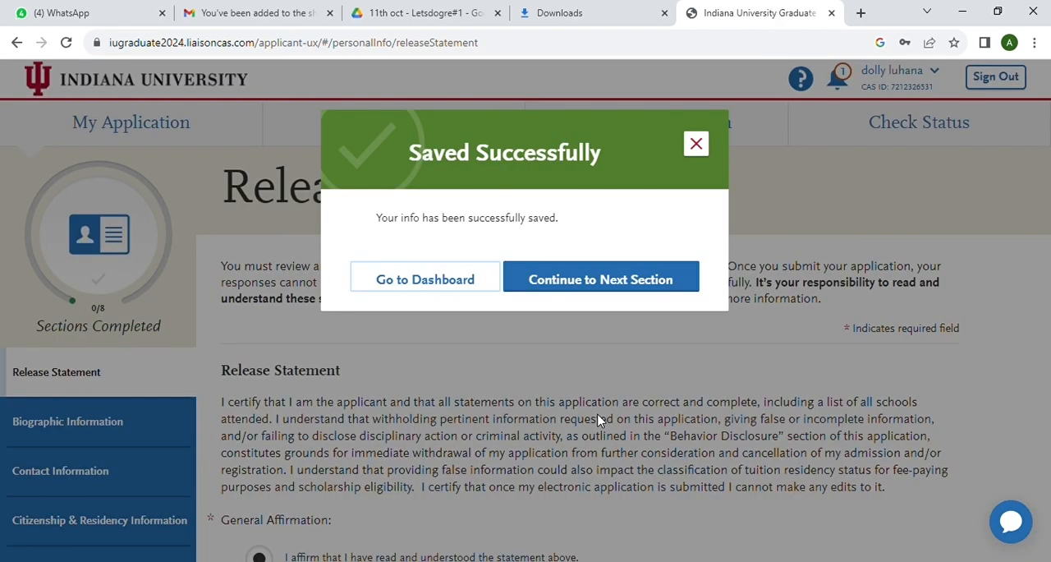
click(596, 287)
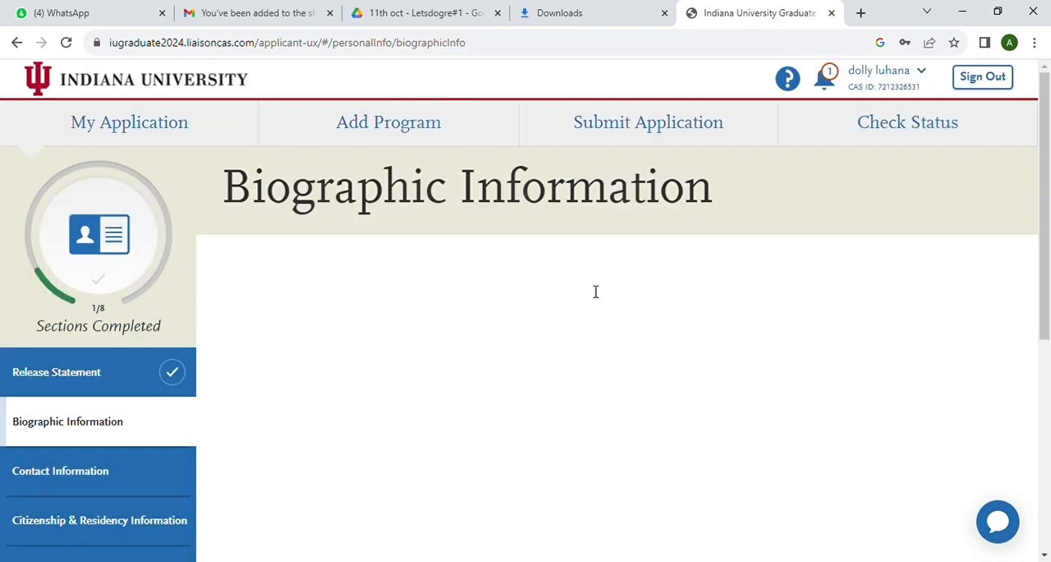
Set the applicant's legal sex to Female in the Biographic Information section
scroll(519, 404, down, 3)
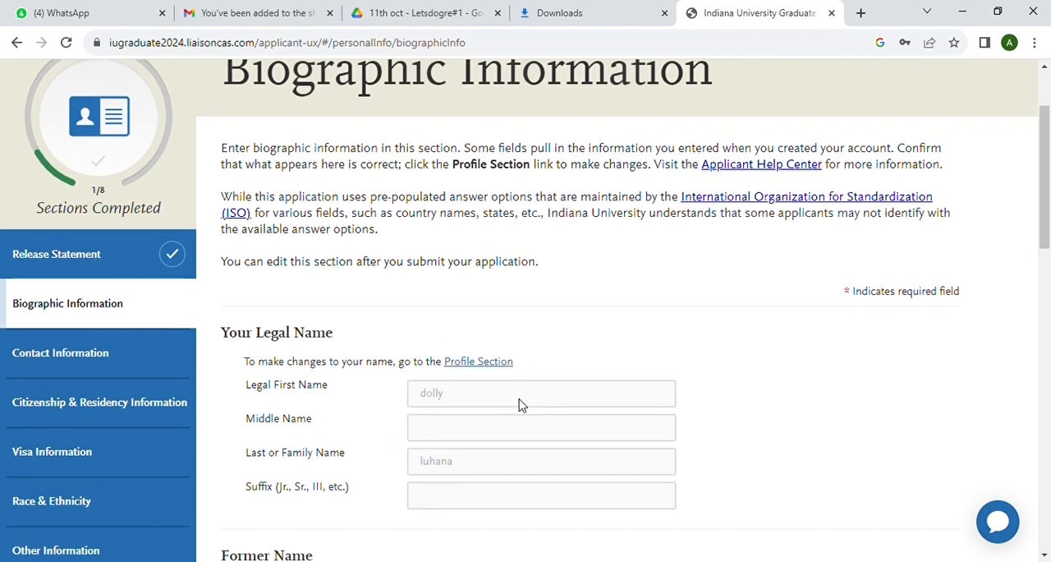
scroll(519, 405, down, 2)
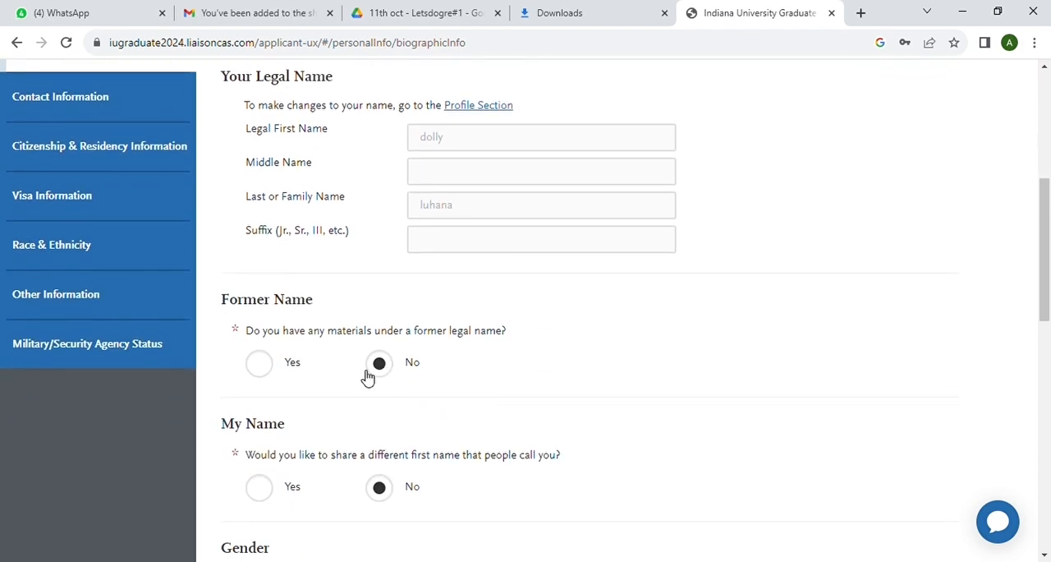
scroll(358, 402, down, 1)
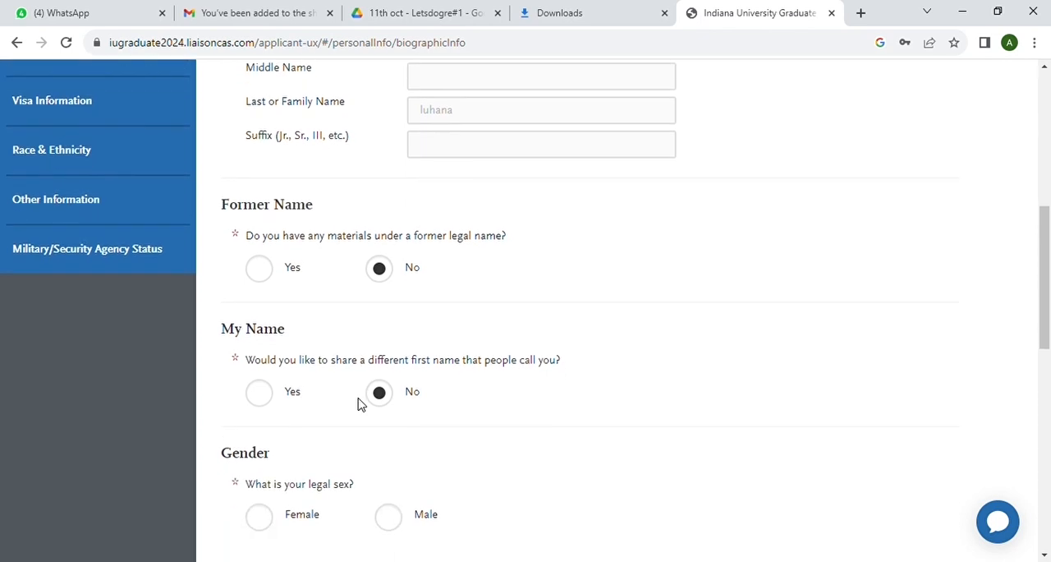
scroll(358, 403, down, 1)
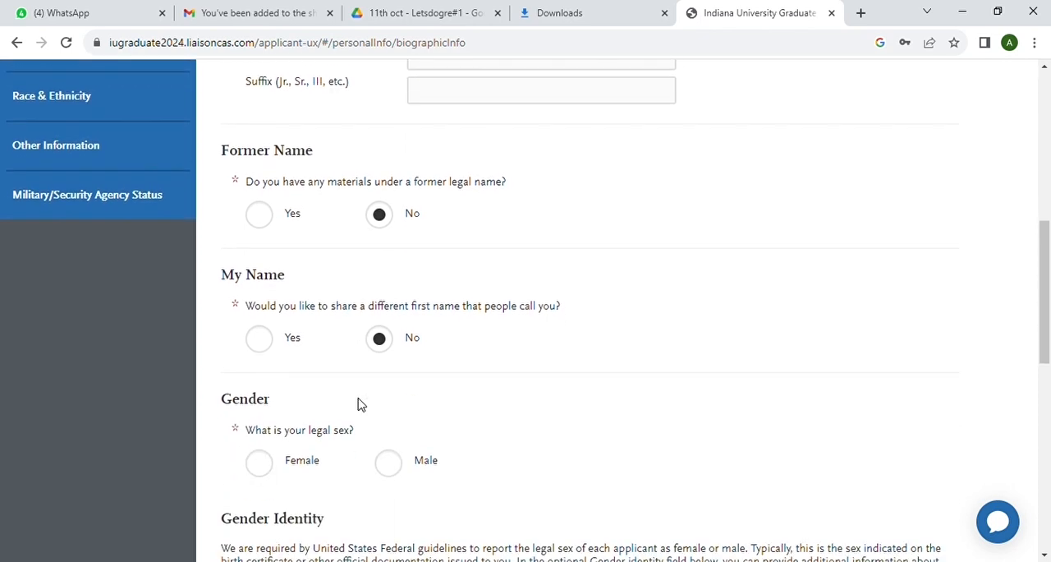
scroll(441, 392, down, 1)
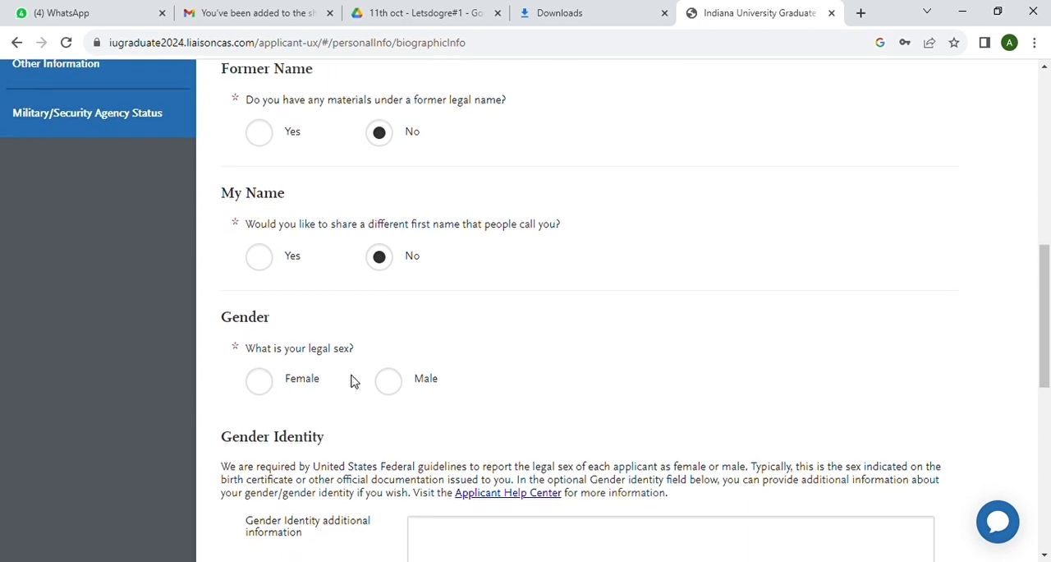
click(259, 381)
Enter "female" as the additional gender identity information
scroll(365, 411, down, 2)
scroll(367, 412, down, 1)
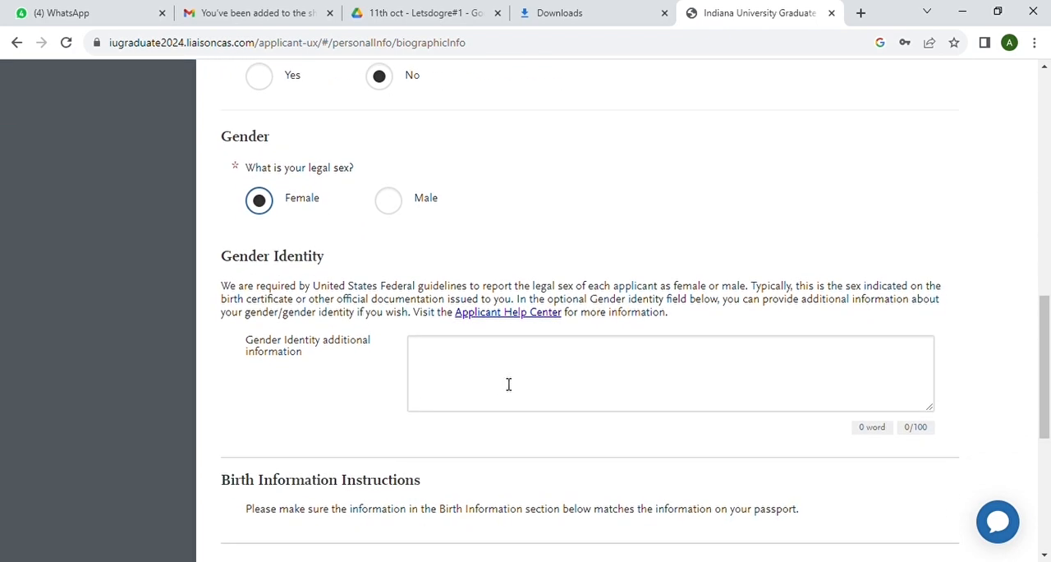
scroll(508, 384, down, 1)
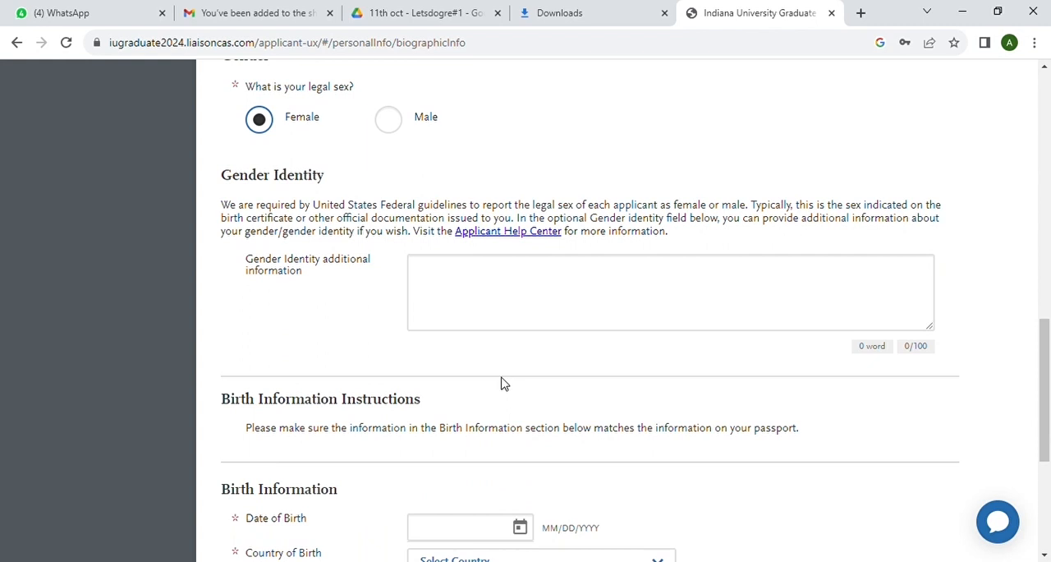
scroll(504, 384, down, 1)
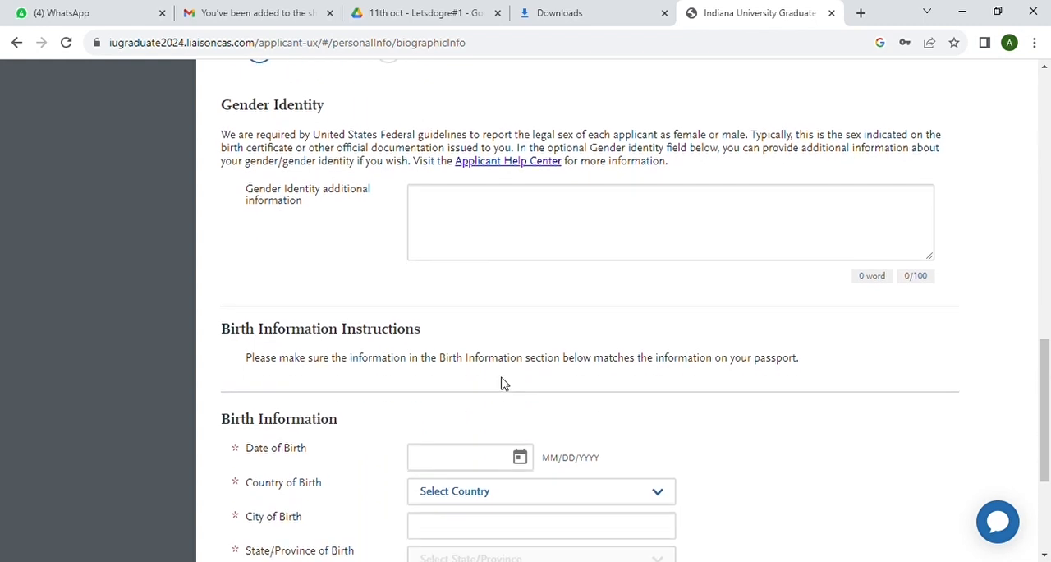
click(461, 208)
text(female)
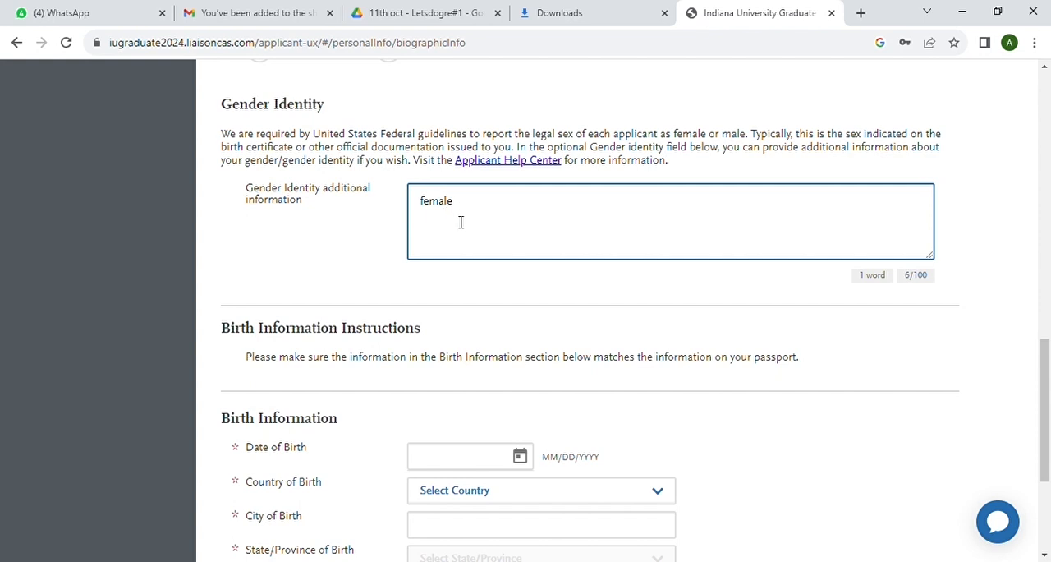
Enter the applicant's date of birth and set the country of birth to India
scroll(460, 218, down, 3)
click(436, 284)
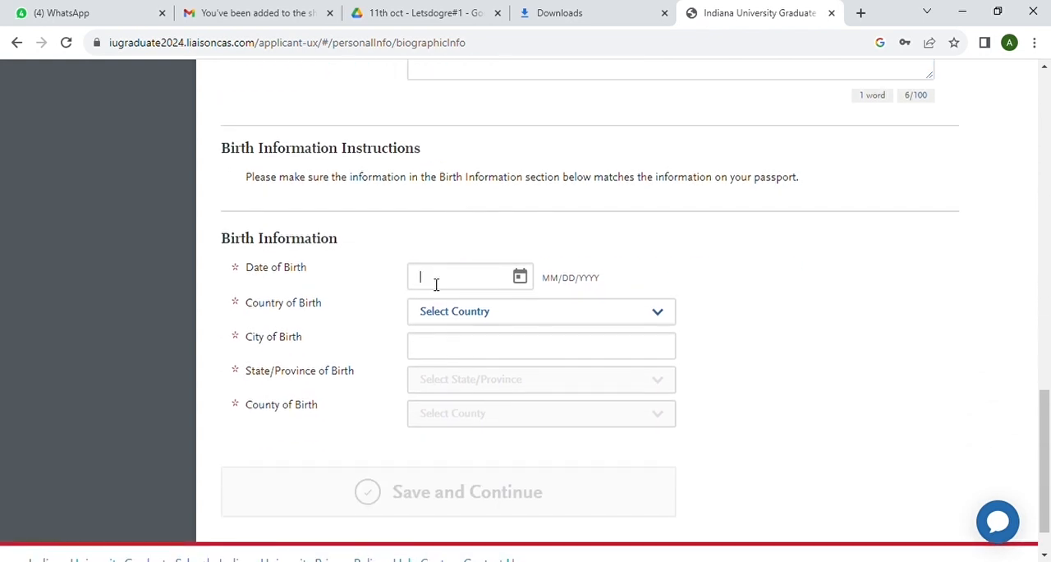
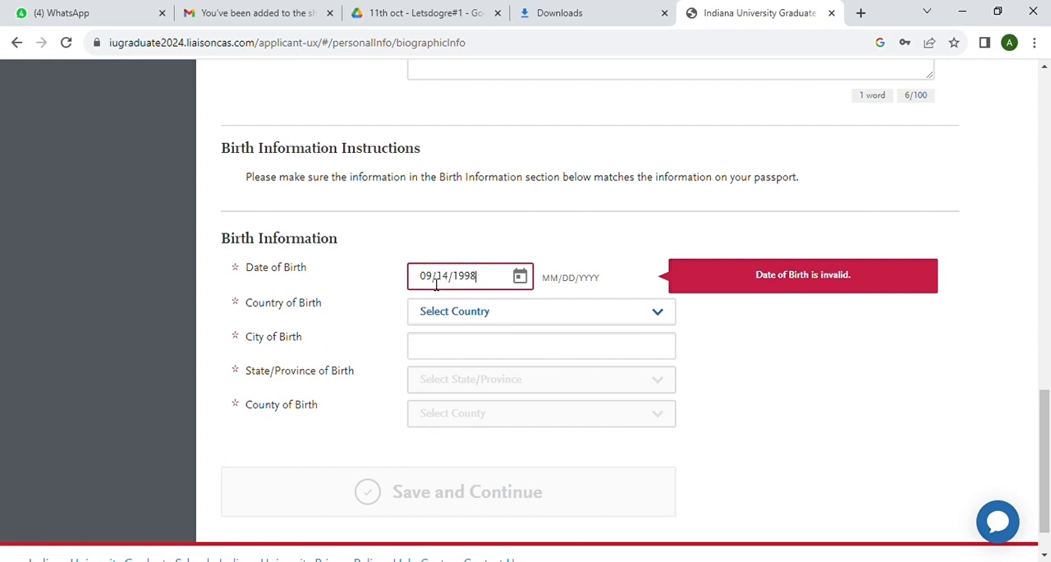
click(441, 311)
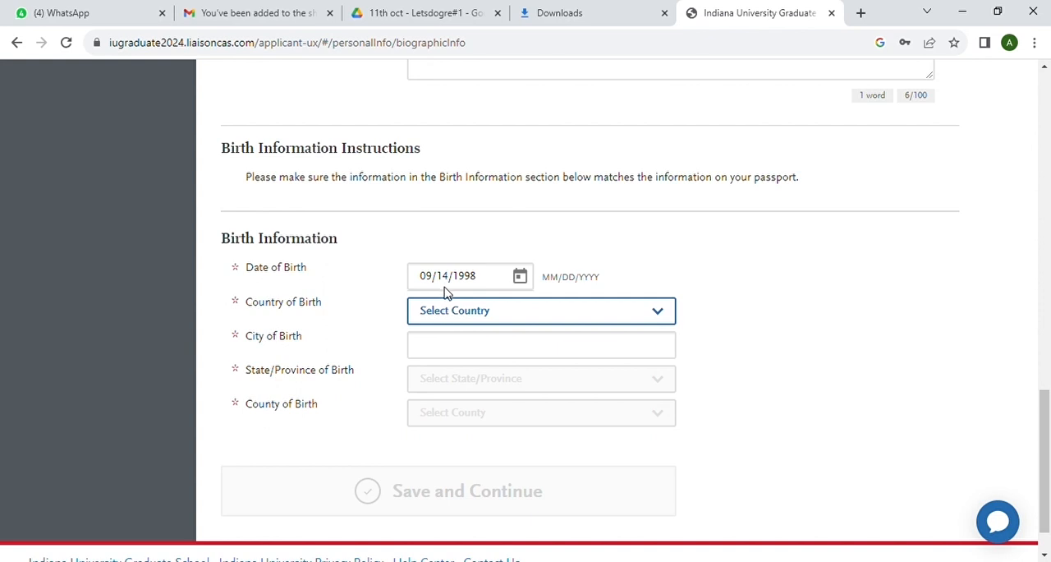
click(451, 294)
Set the birth city to Agra, state to Uttar Pradesh and county to N/A, then save and continue to Contact Information
click(433, 347)
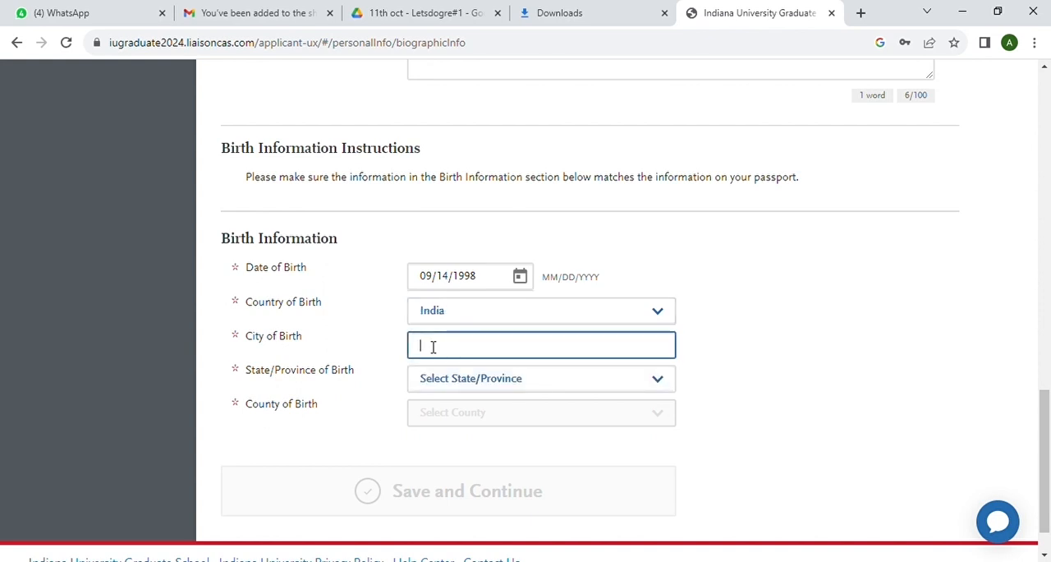
click(543, 139)
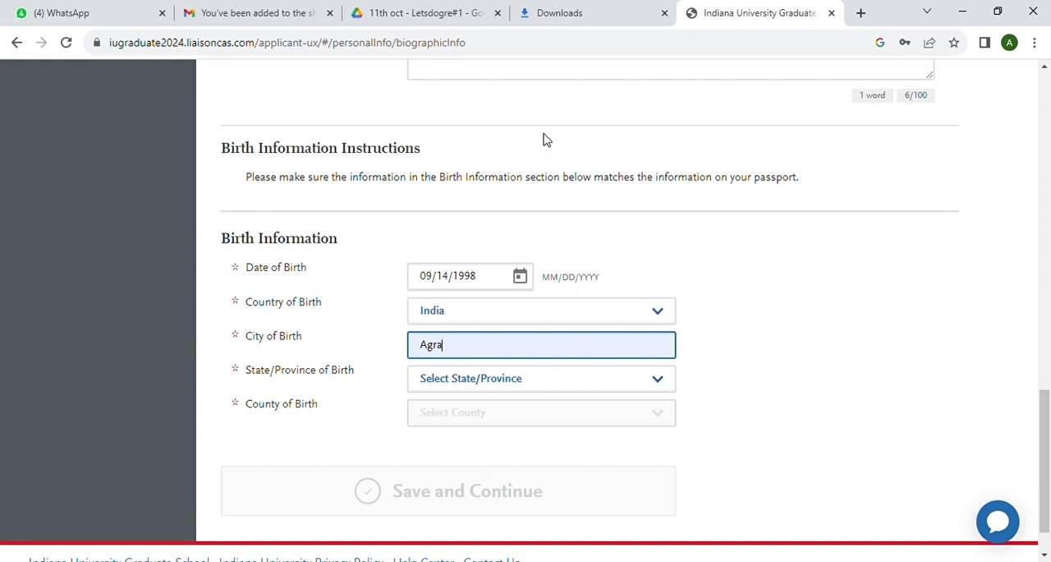
click(531, 361)
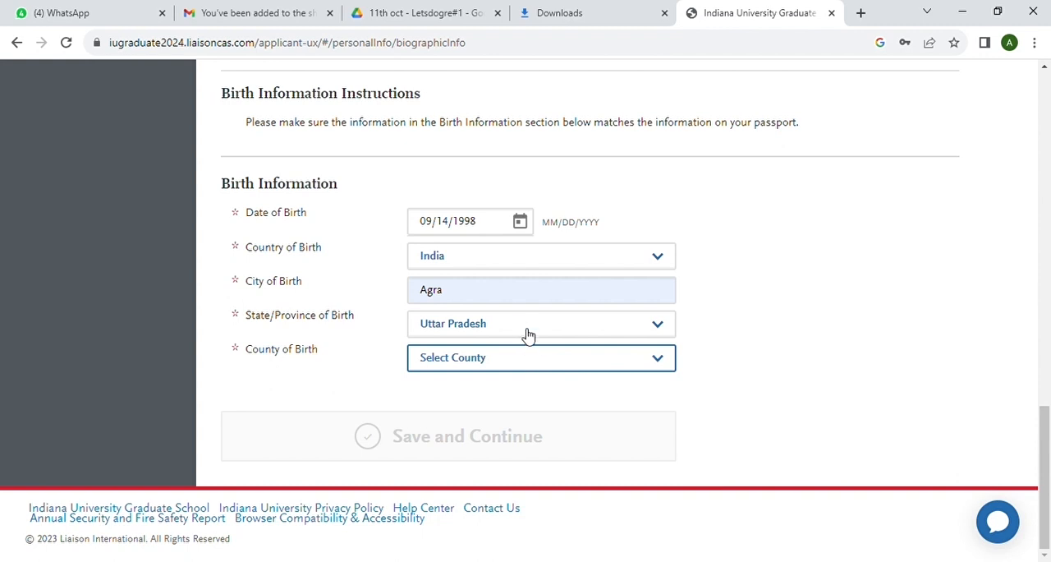
click(509, 322)
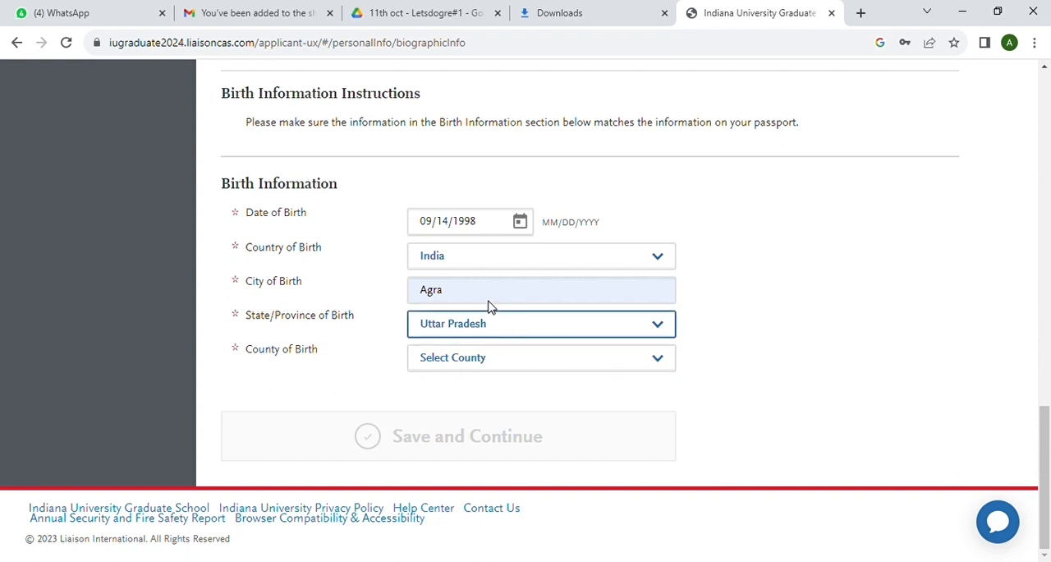
click(662, 363)
click(585, 400)
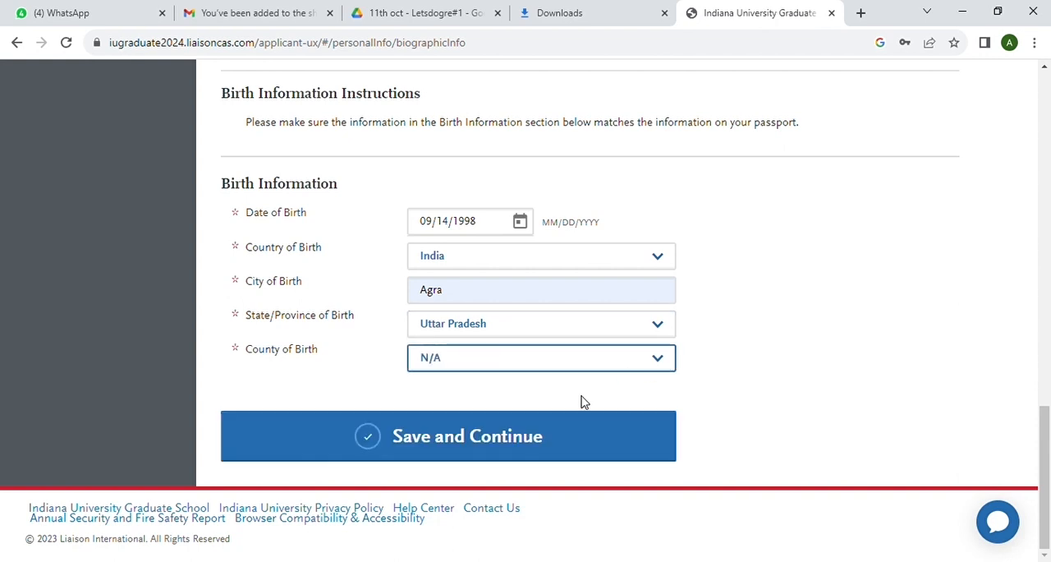
click(522, 445)
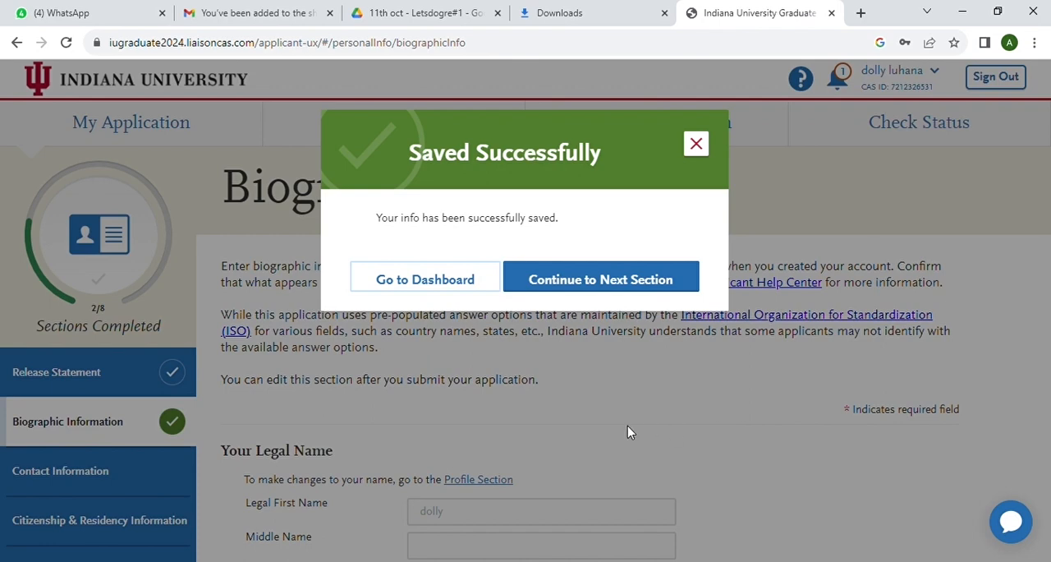
click(589, 283)
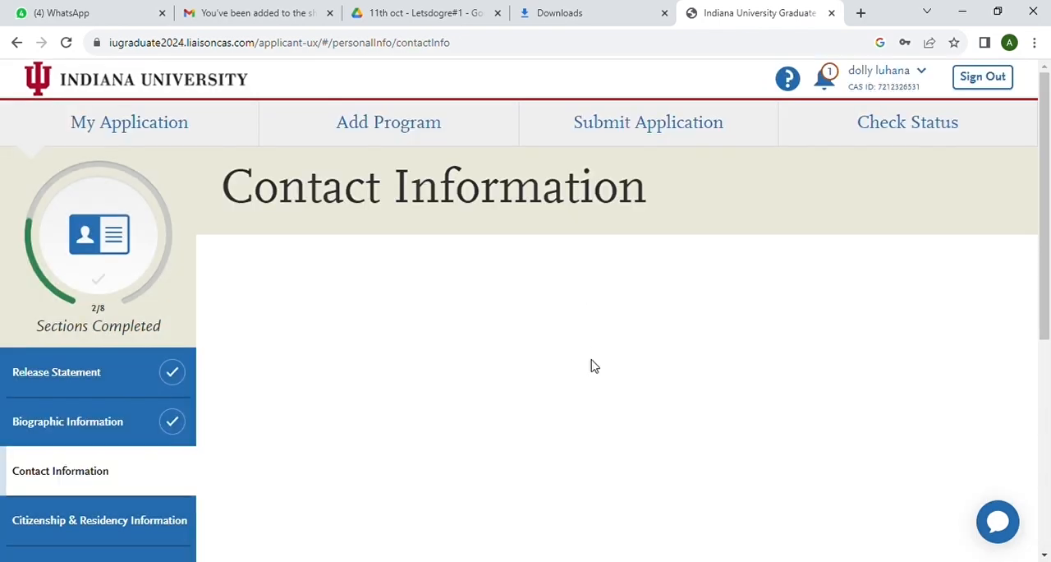
Fill in the applicant's current address in India with the county set to N/A, and mark it as the permanent address
scroll(592, 364, down, 3)
scroll(592, 364, down, 2)
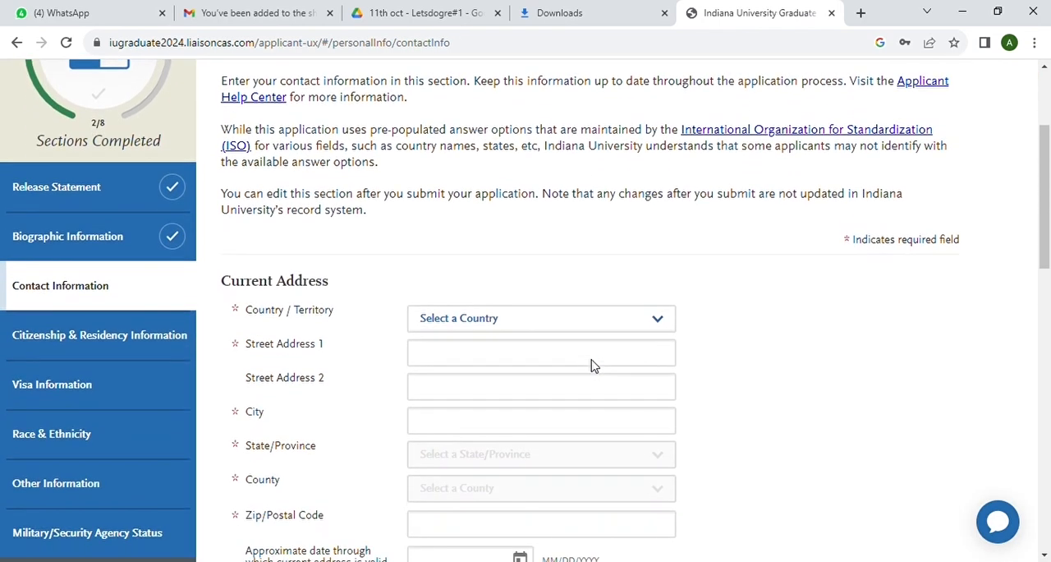
click(658, 236)
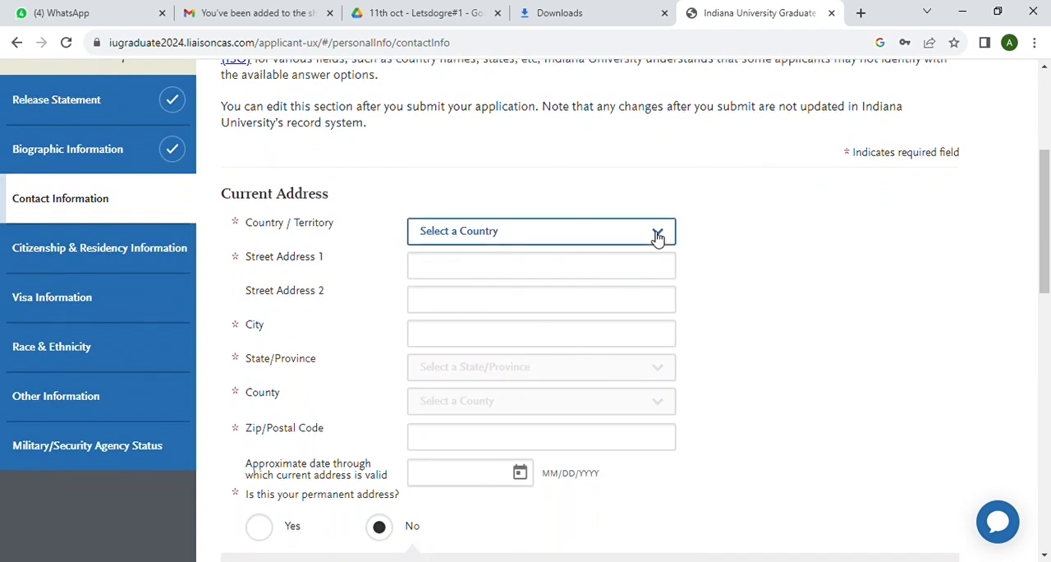
click(512, 534)
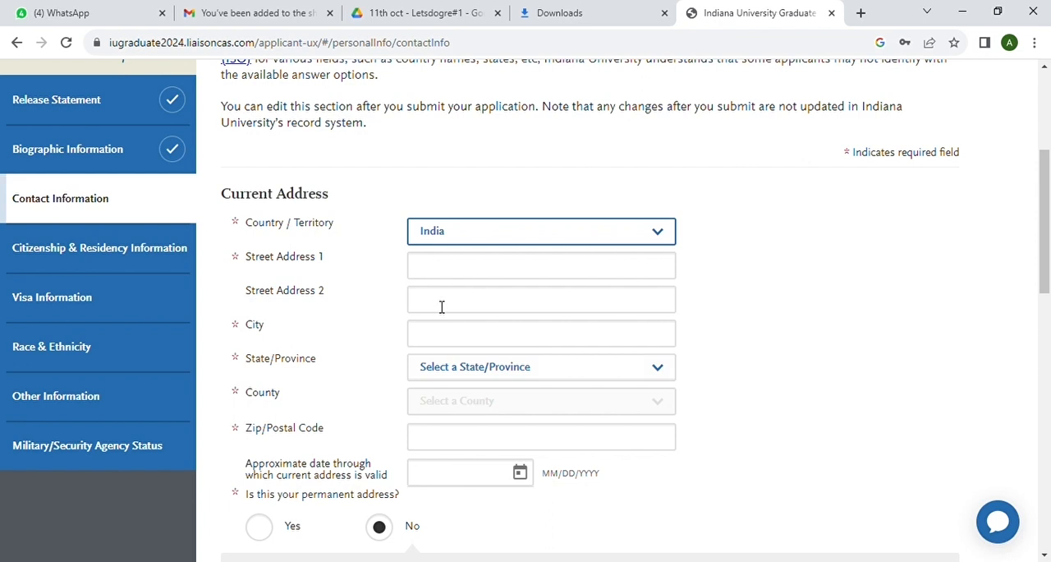
click(437, 275)
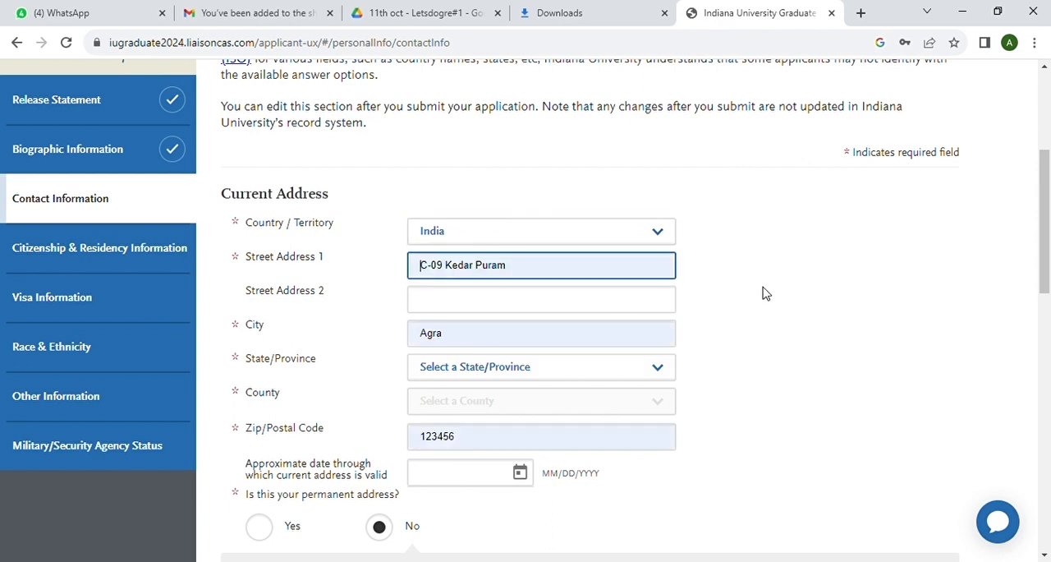
scroll(510, 352, down, 2)
click(591, 237)
click(526, 277)
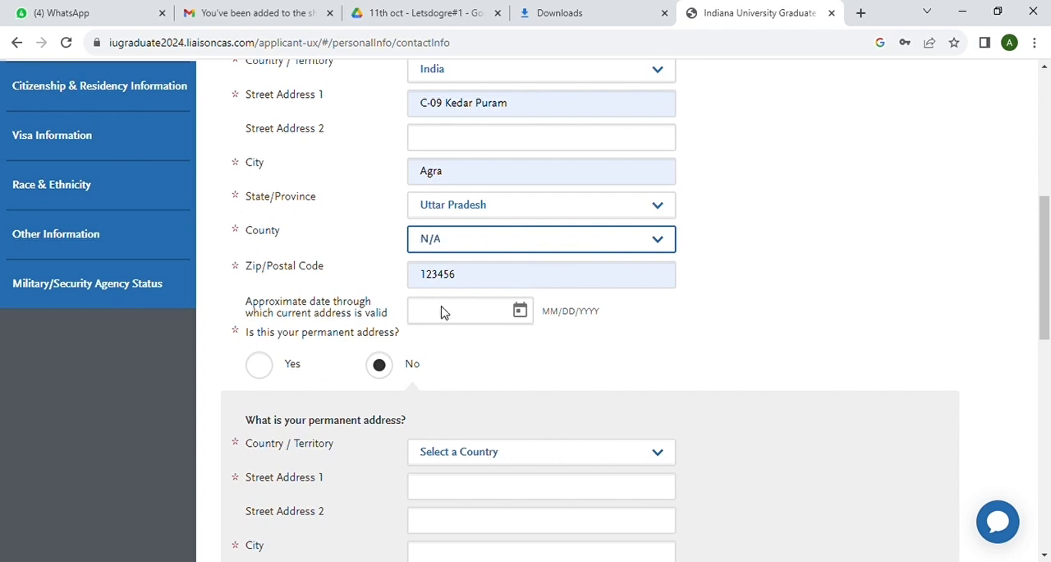
scroll(441, 312, down, 2)
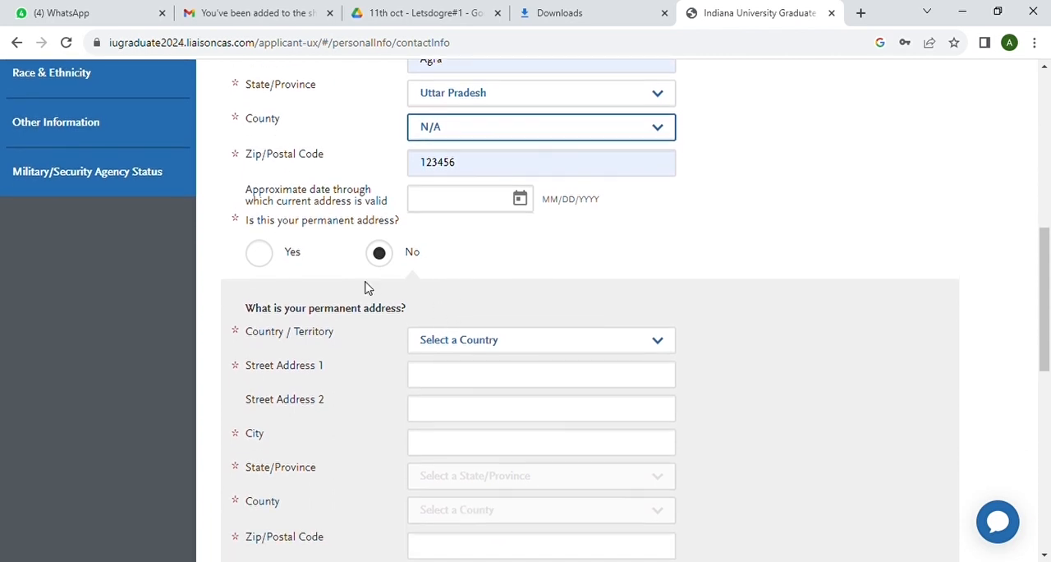
click(262, 261)
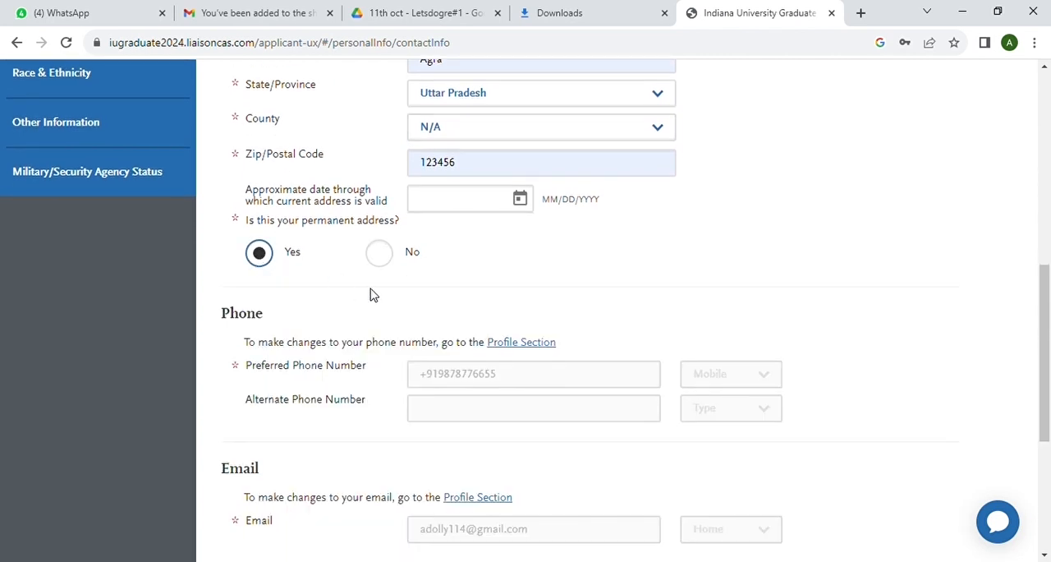
Answer No to naming an authorized contact, then save and continue to Citizenship & Residency Information
scroll(370, 294, down, 1)
scroll(371, 294, down, 1)
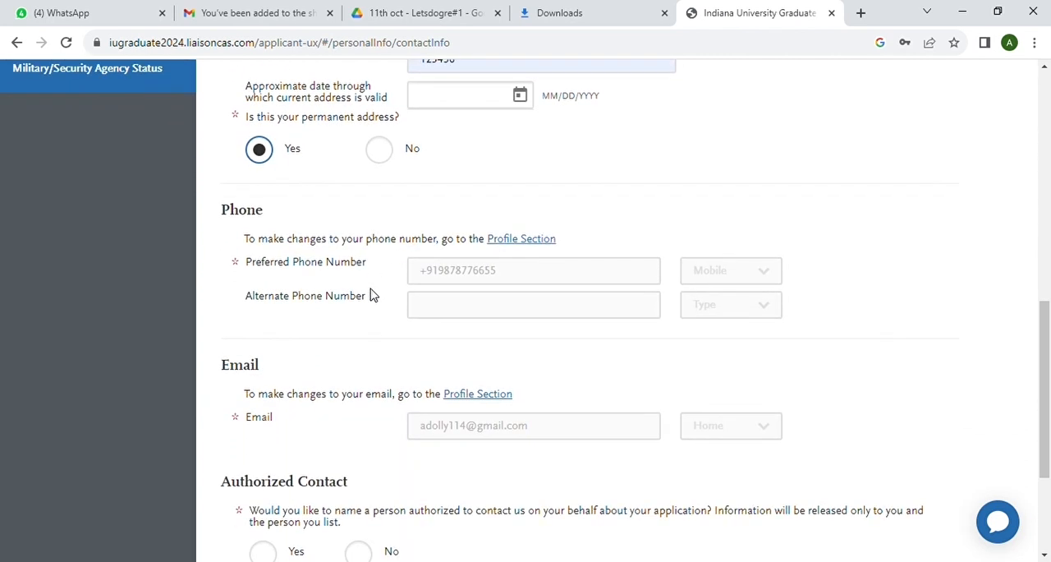
click(445, 270)
scroll(455, 310, down, 1)
scroll(456, 309, down, 1)
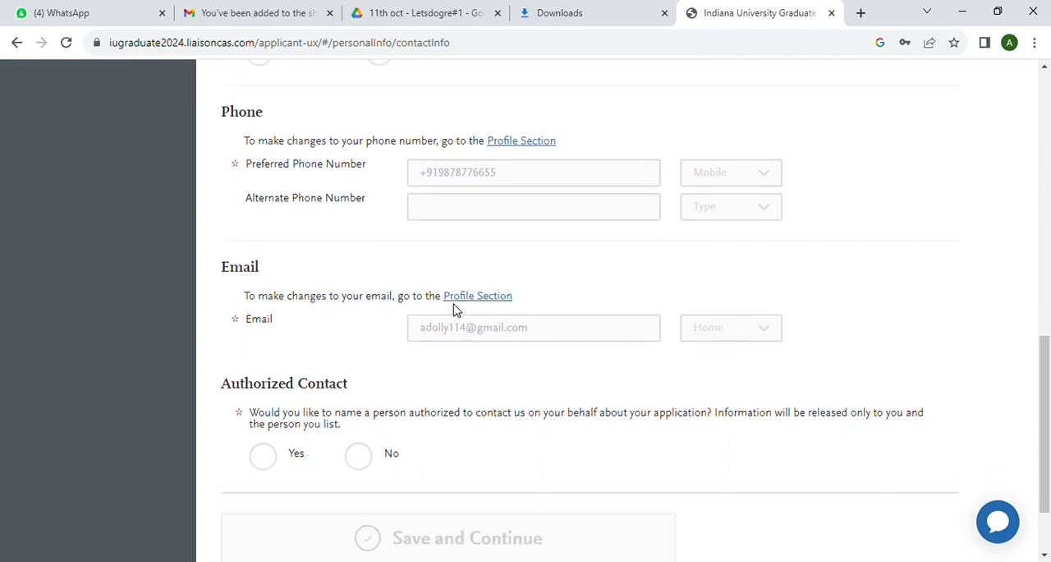
scroll(450, 345, down, 2)
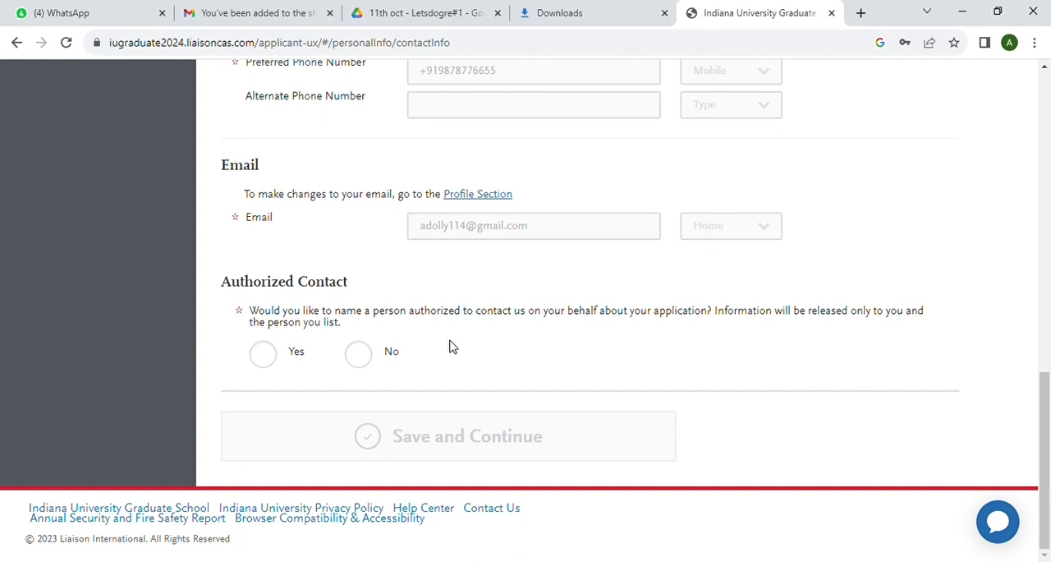
click(368, 355)
click(426, 448)
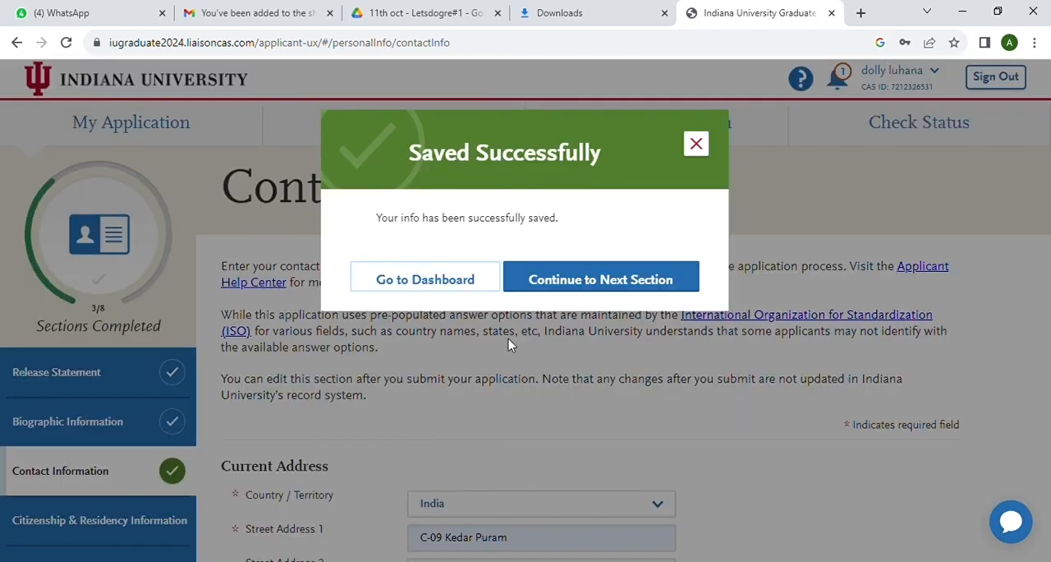
click(592, 278)
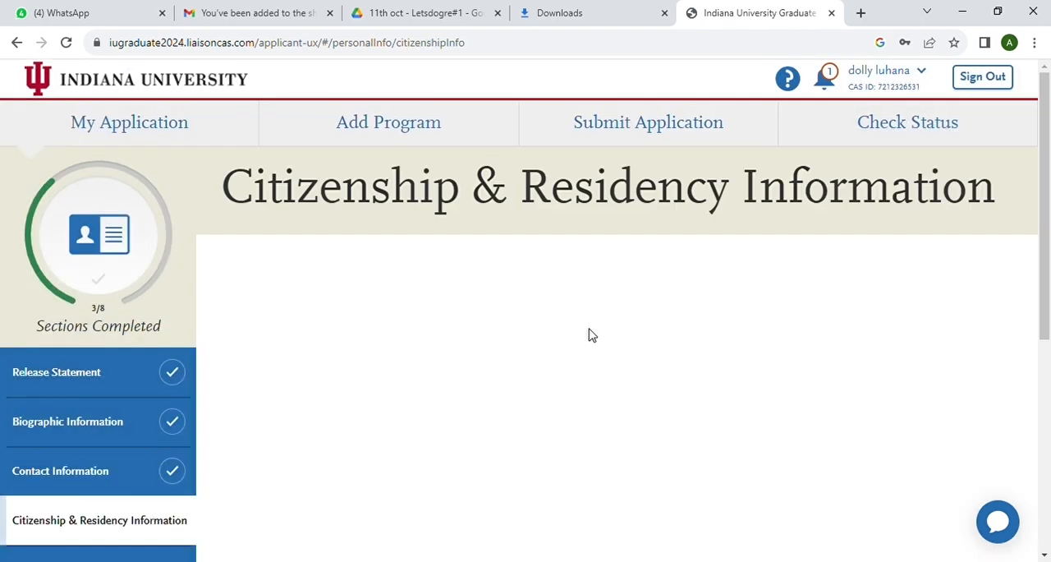
Set the U.S. citizenship status to Non Resident and the country of citizenship to India, with no dual citizenship
scroll(589, 335, down, 3)
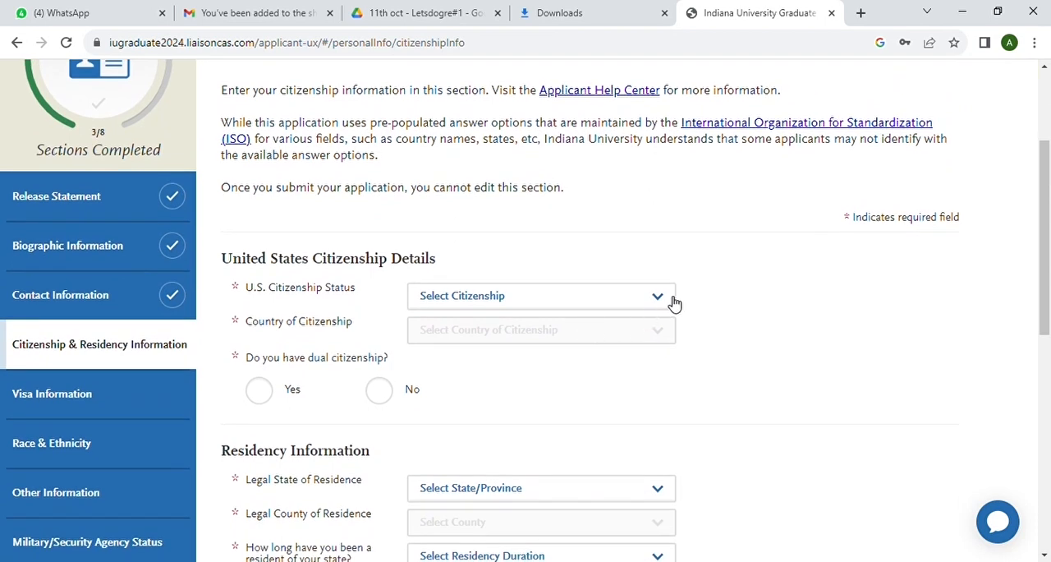
click(665, 299)
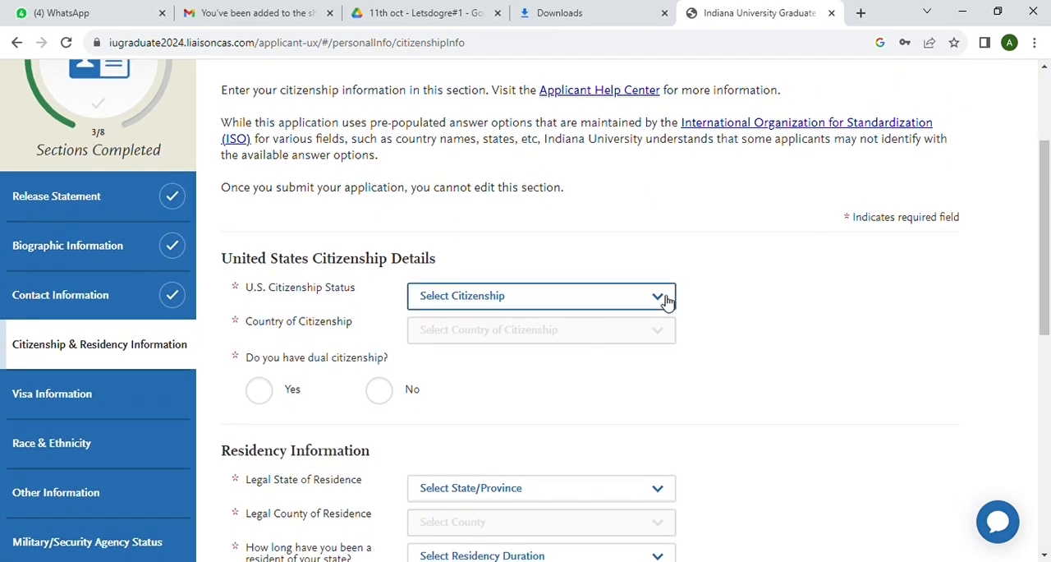
click(534, 373)
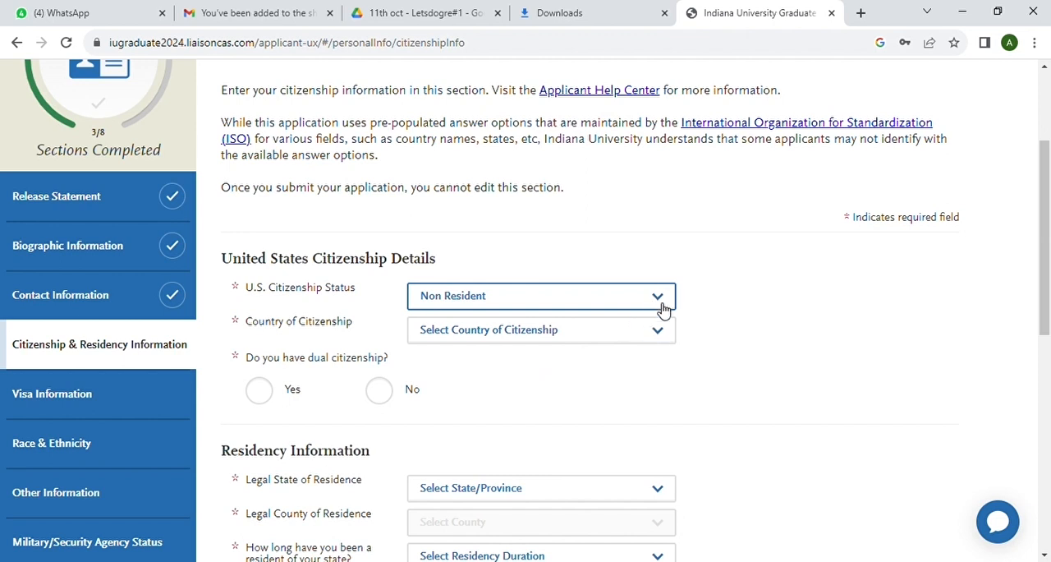
click(663, 332)
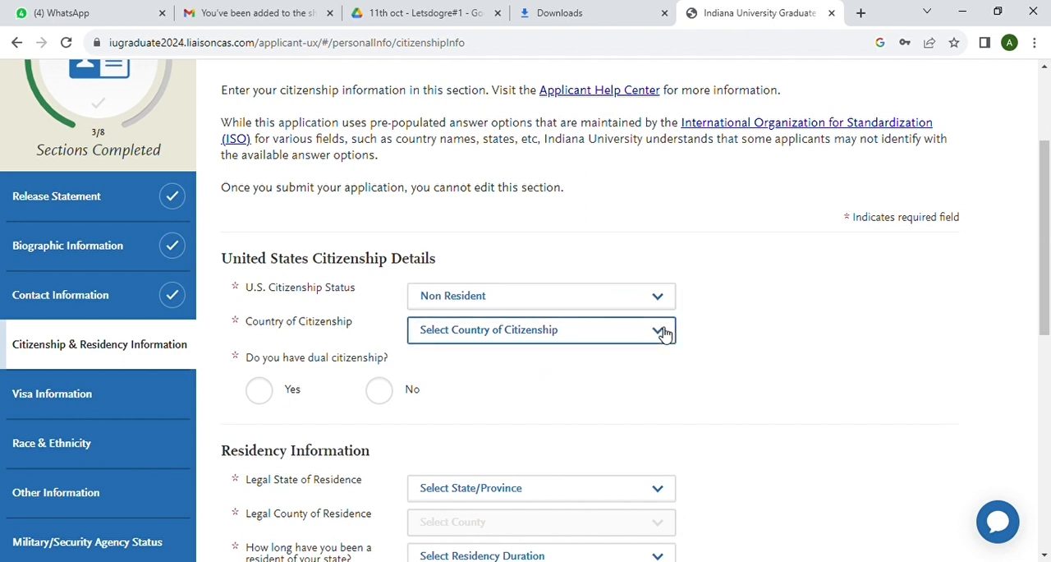
click(599, 310)
click(383, 394)
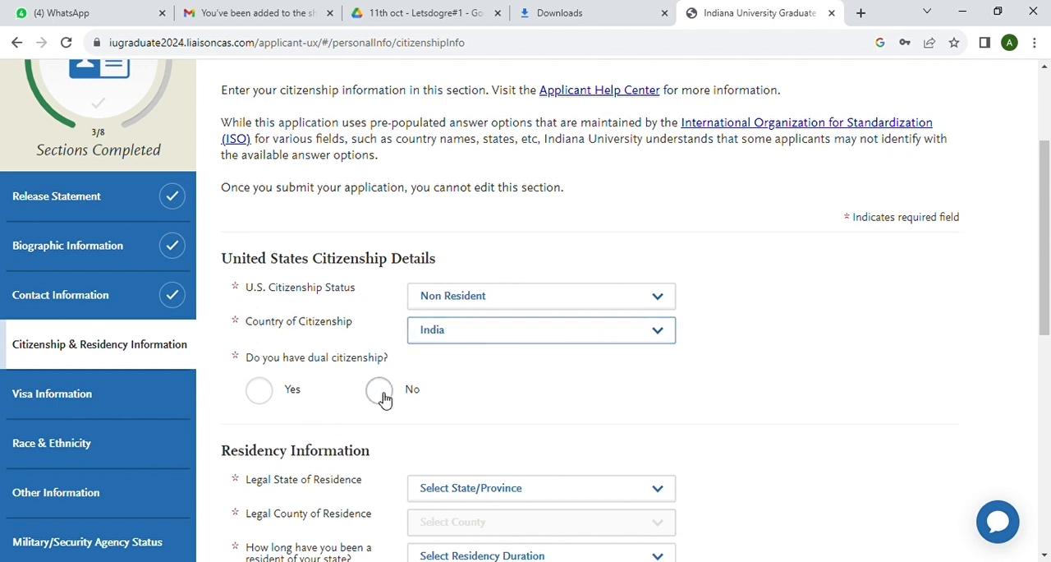
Set the legal state of residence to International and the legal county of residence to N/A
scroll(512, 446, down, 2)
click(661, 299)
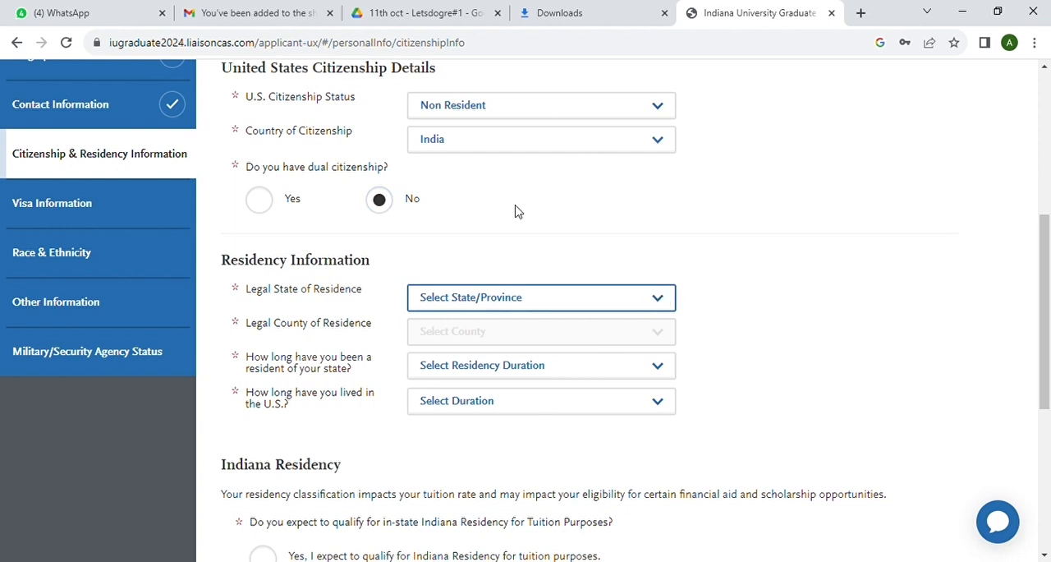
click(469, 29)
scroll(523, 289, down, 1)
click(575, 262)
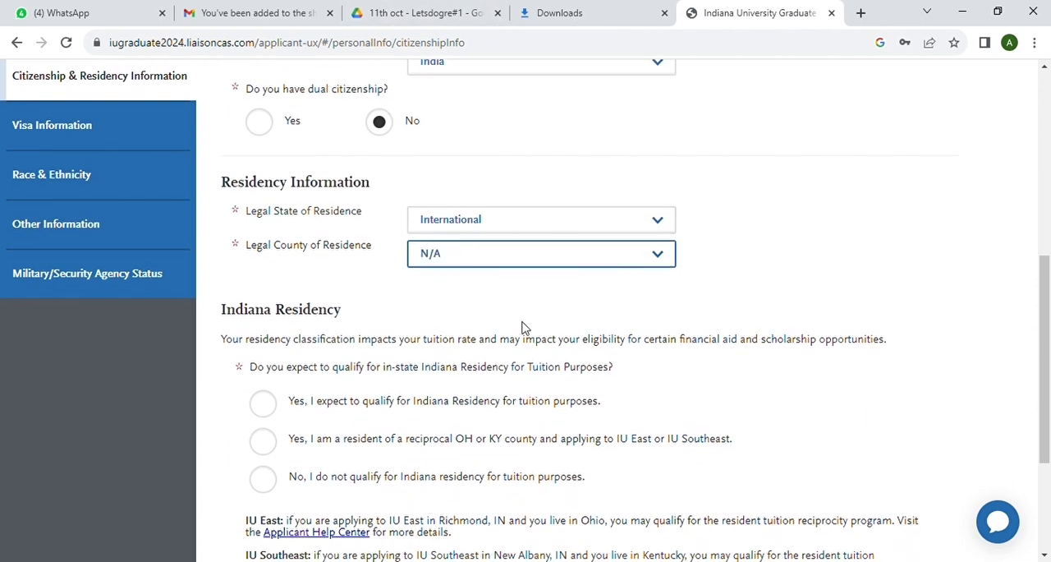
Declare that the applicant does not qualify for Indiana residency for tuition purposes, then save and continue to Visa Information
scroll(523, 327, down, 2)
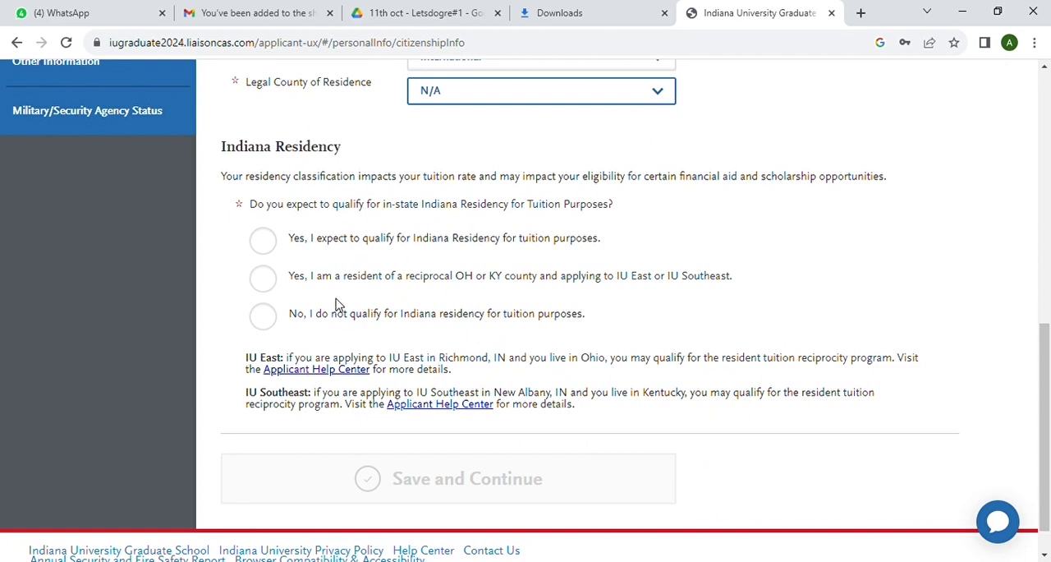
click(279, 327)
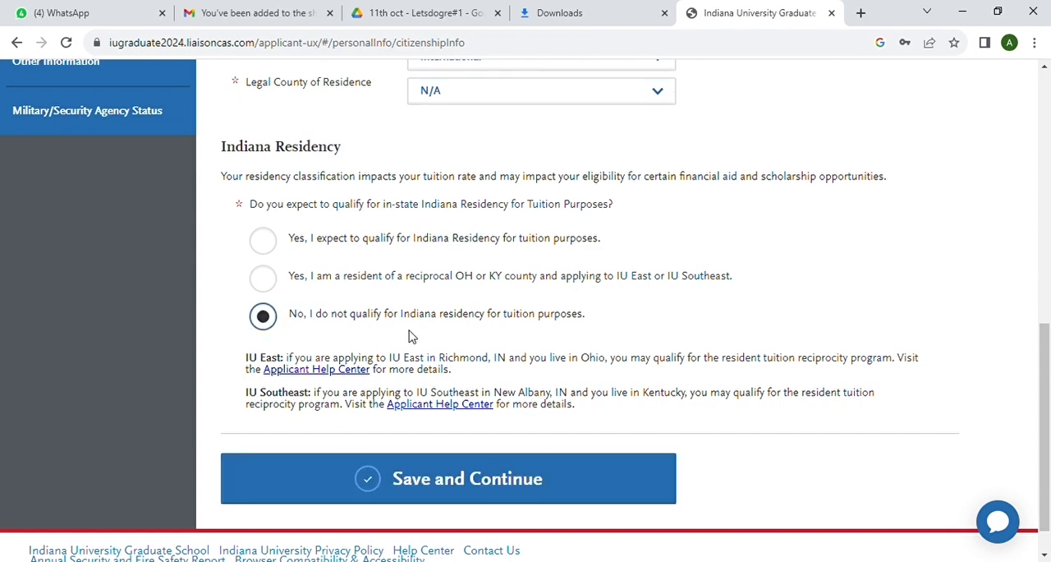
scroll(415, 341, down, 1)
click(453, 440)
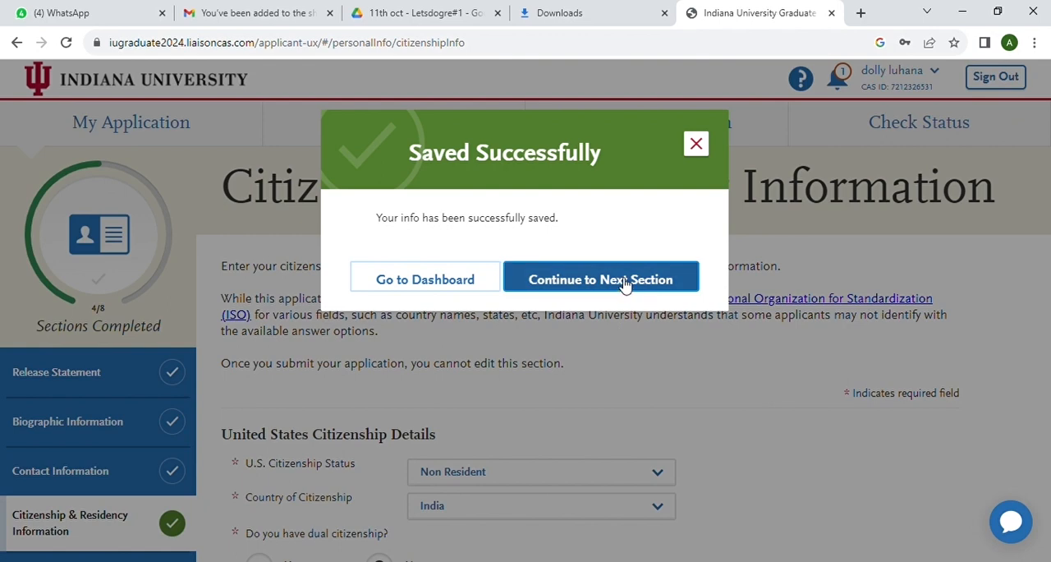
click(622, 404)
Answer No to currently living in the U.S., choose F-1 Student as the intended visa type, and save and continue to Race & Ethnicity
scroll(641, 347, down, 2)
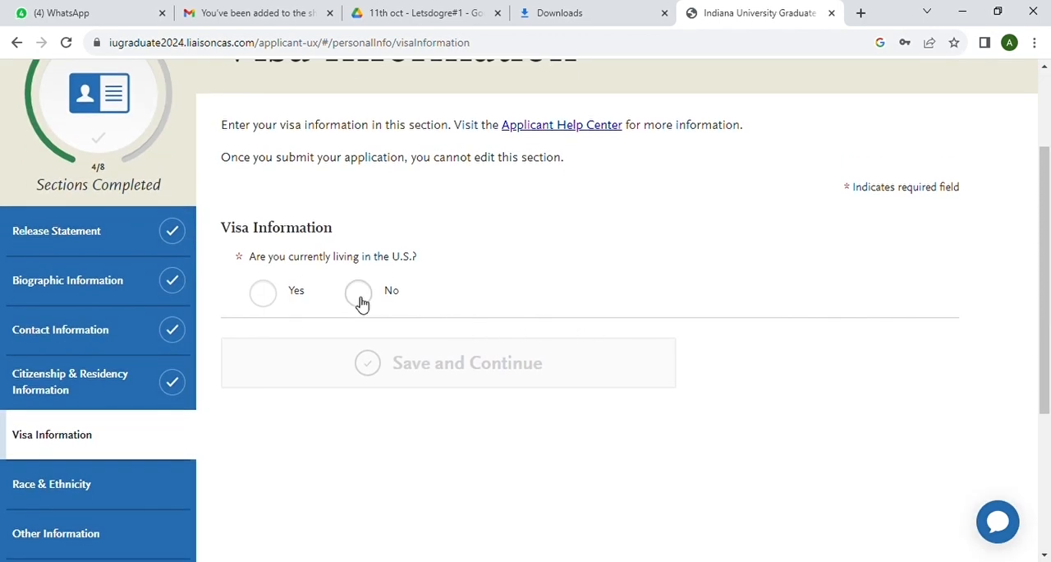
click(360, 297)
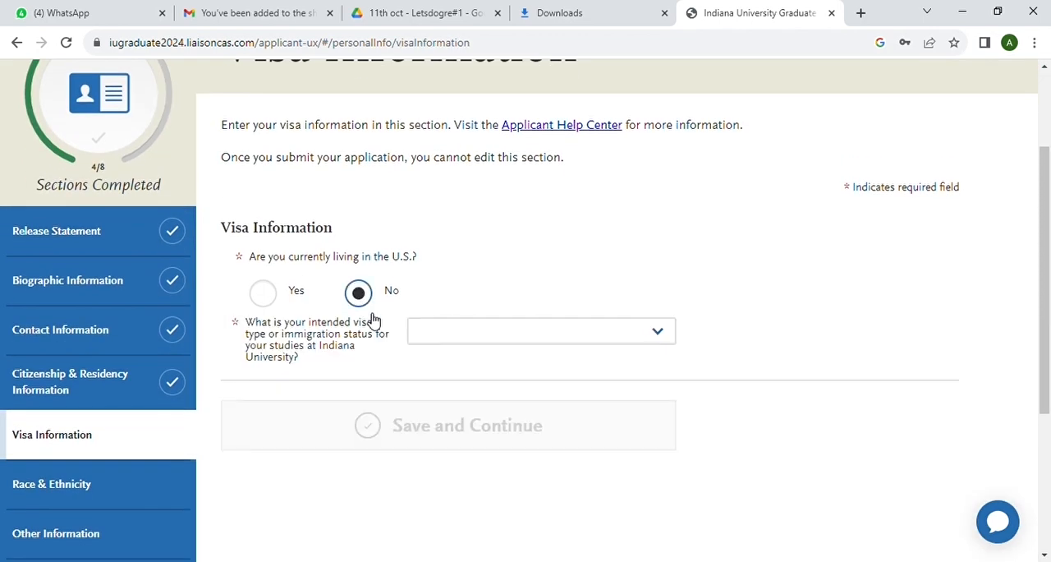
click(654, 339)
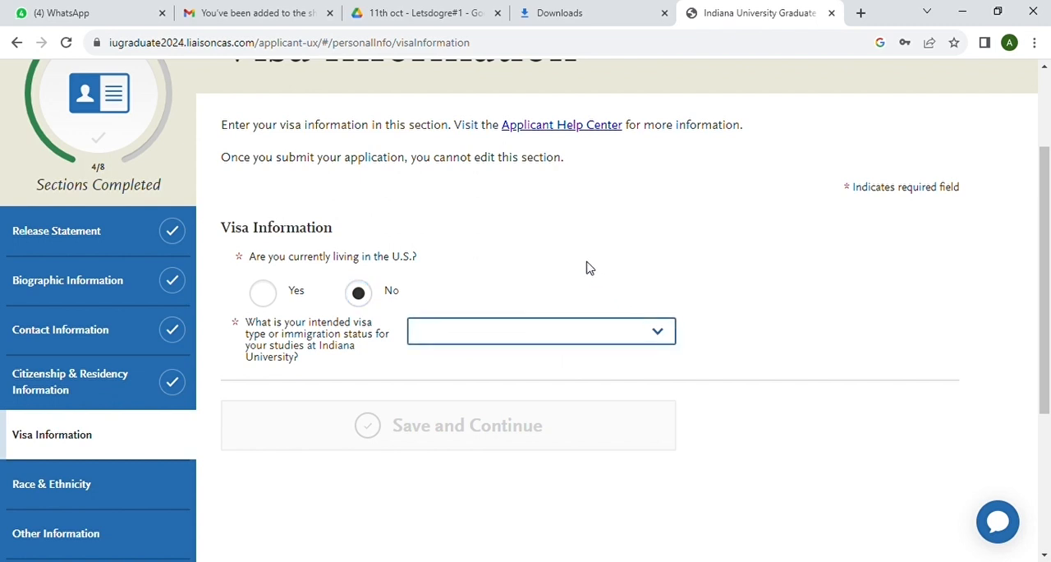
click(558, 184)
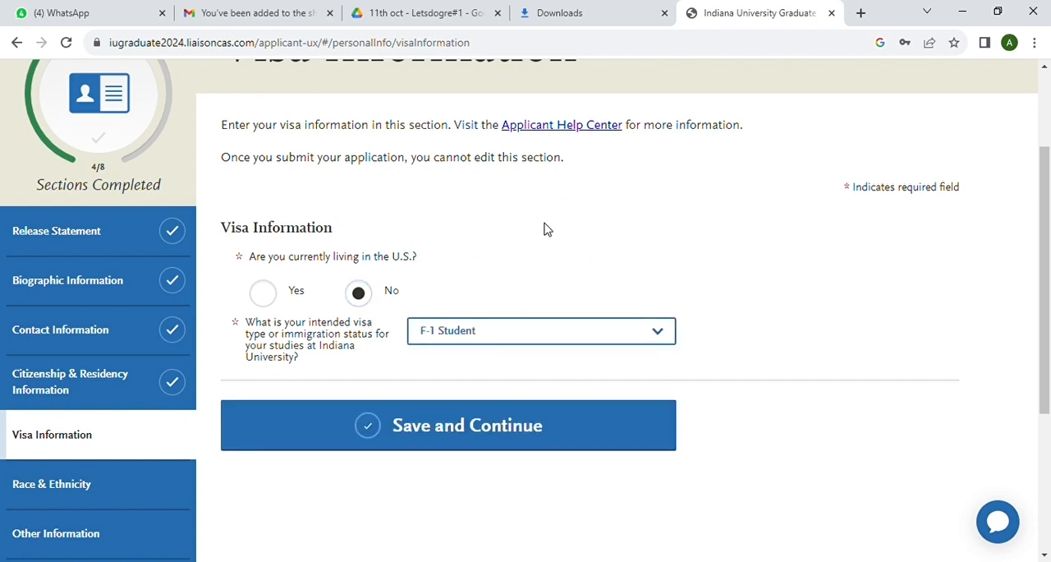
click(484, 432)
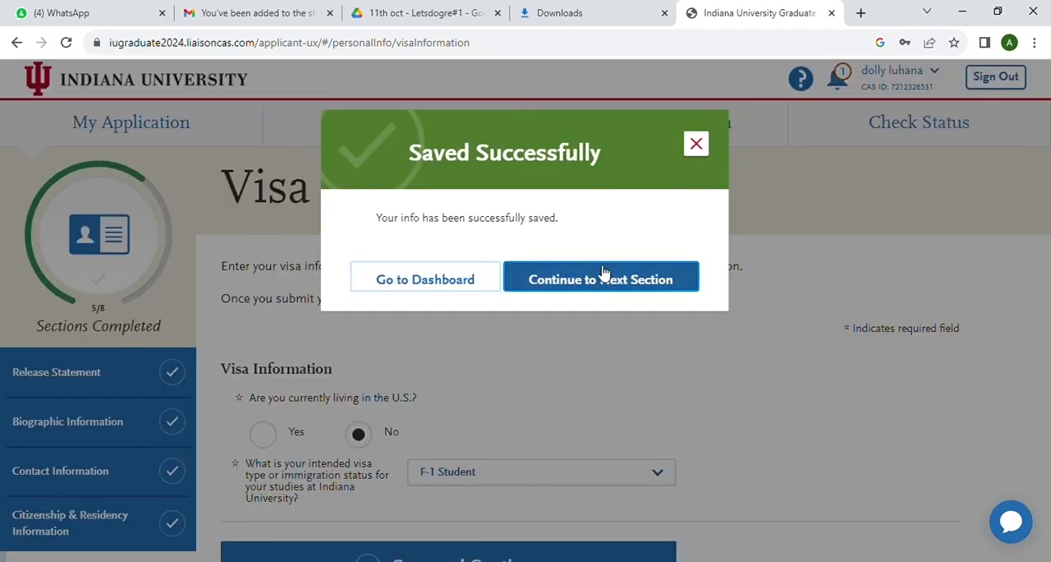
click(603, 273)
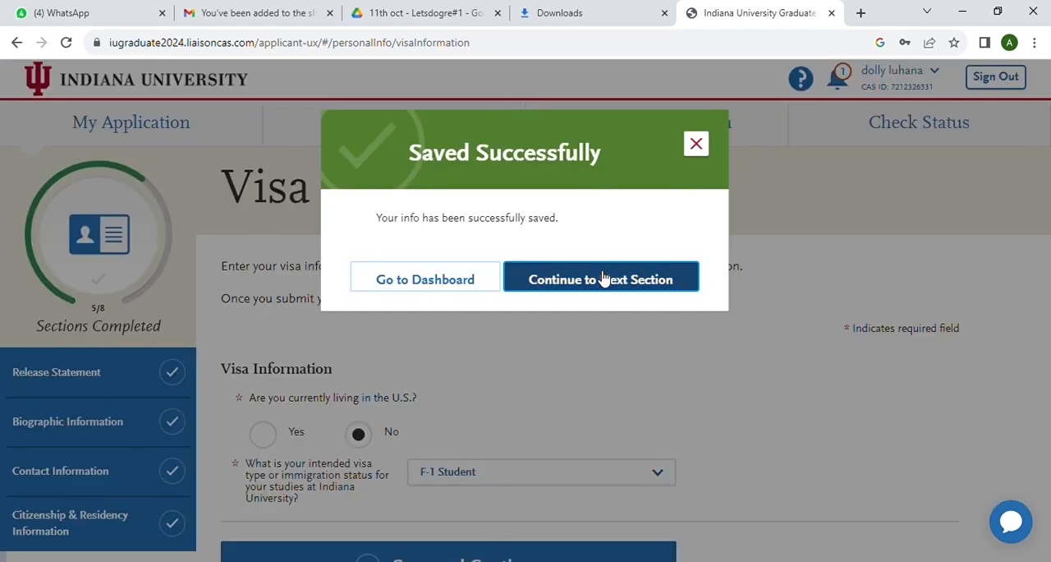
Answer No to the question about Hispanic/Latino origin
scroll(664, 346, down, 1)
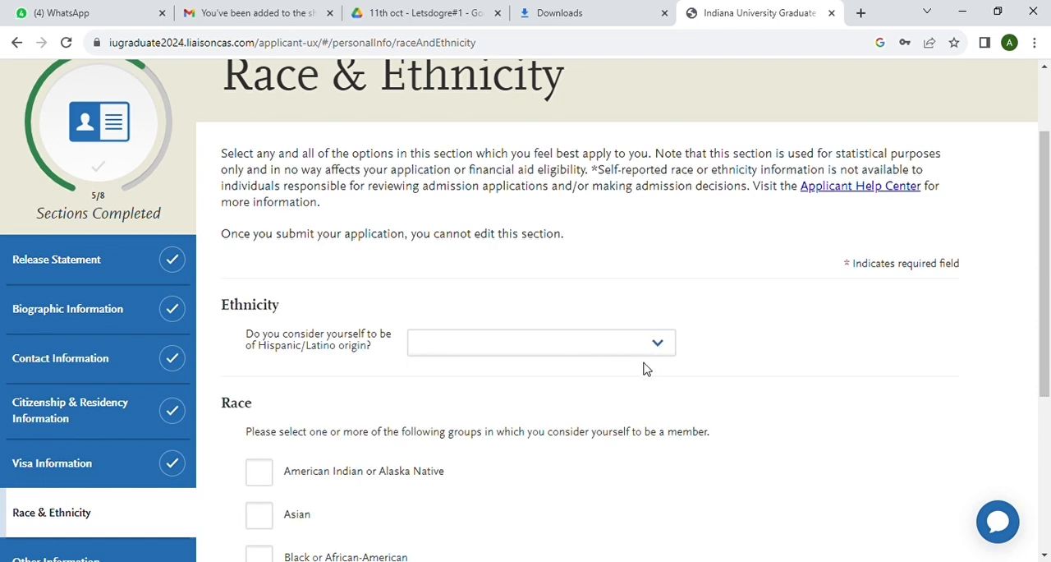
click(664, 346)
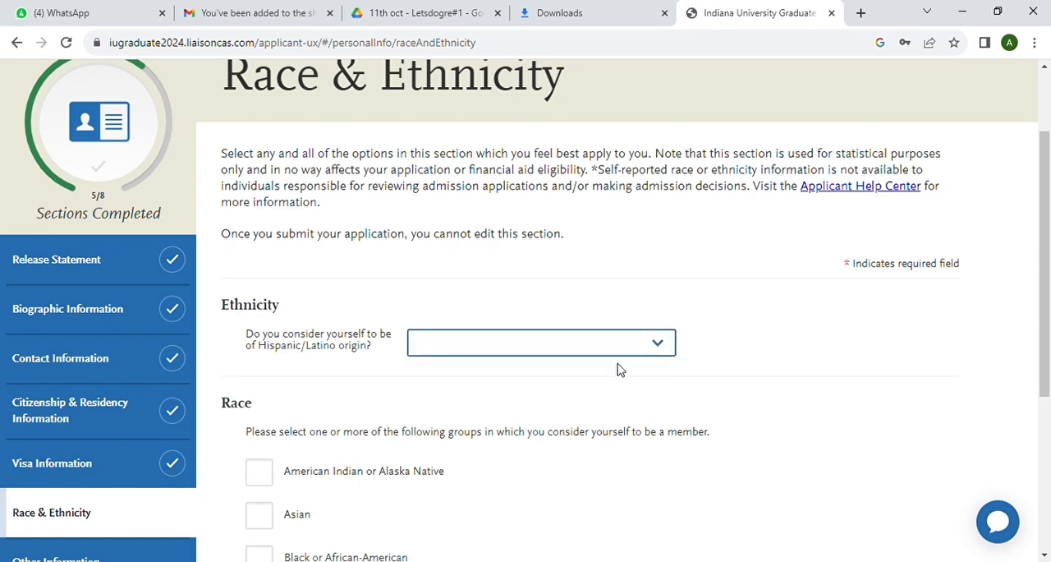
key(n)
scroll(580, 435, down, 2)
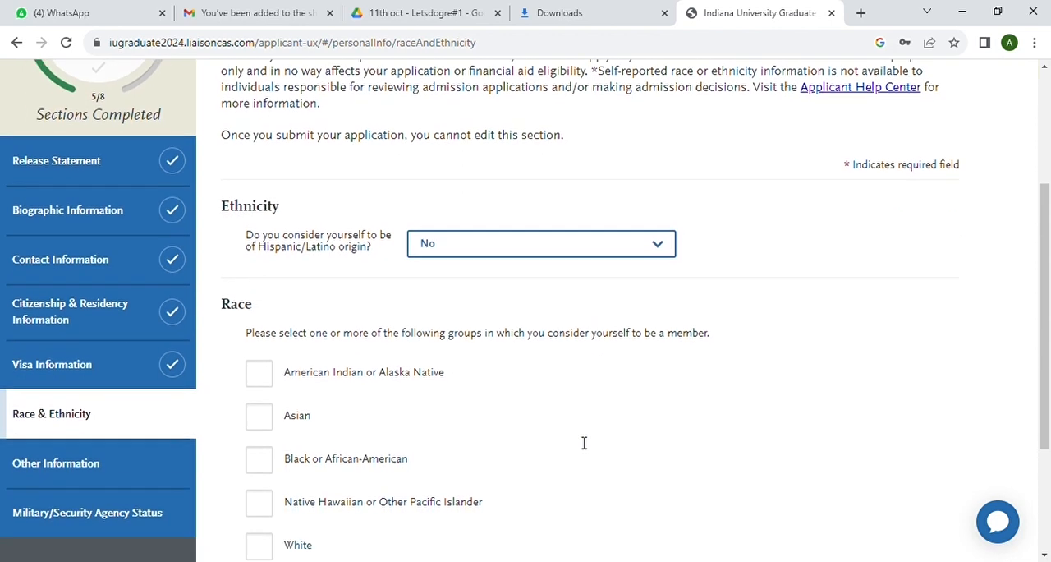
Select Asian as the race with Asian Indian as the subgroup, then save and continue to Other Information
click(274, 362)
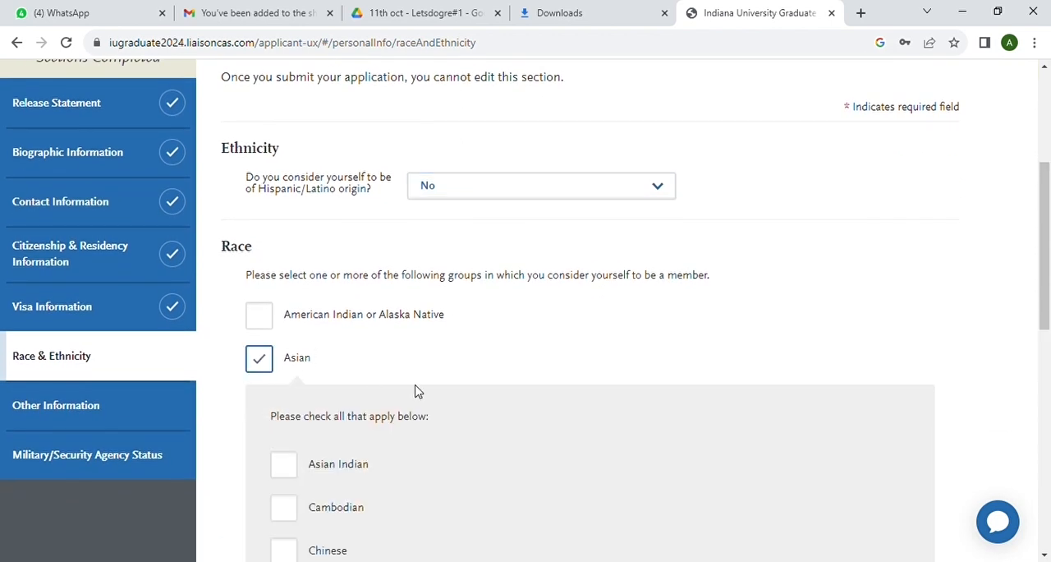
scroll(415, 391, down, 3)
scroll(416, 391, down, 2)
scroll(416, 391, up, 1)
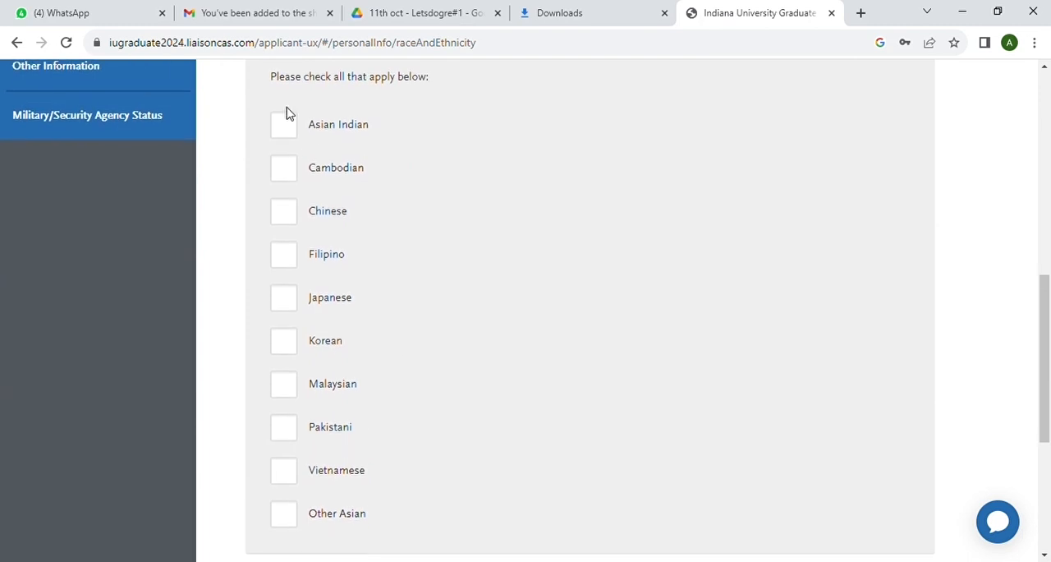
click(287, 131)
scroll(415, 225, down, 4)
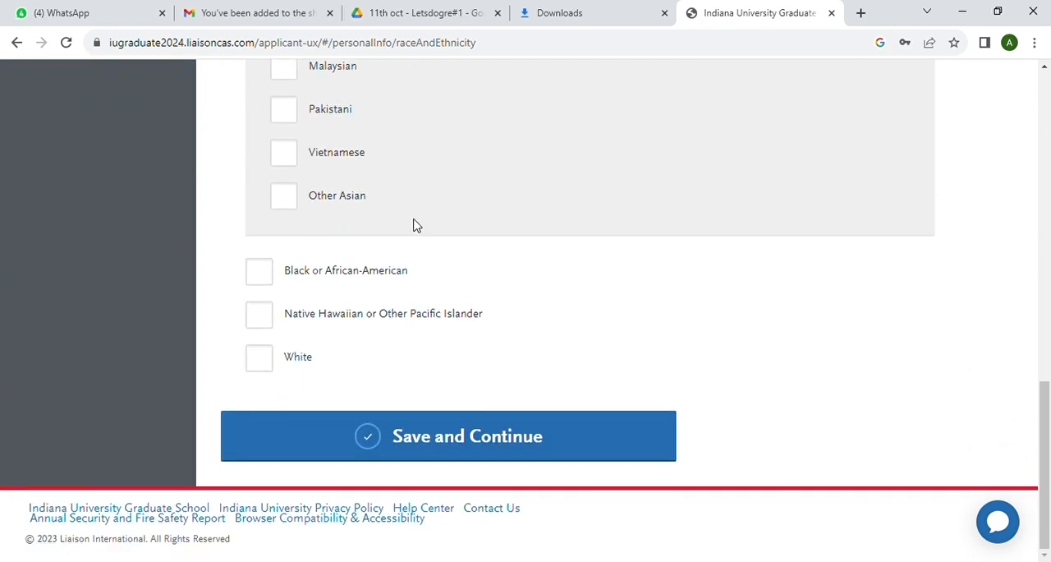
click(444, 442)
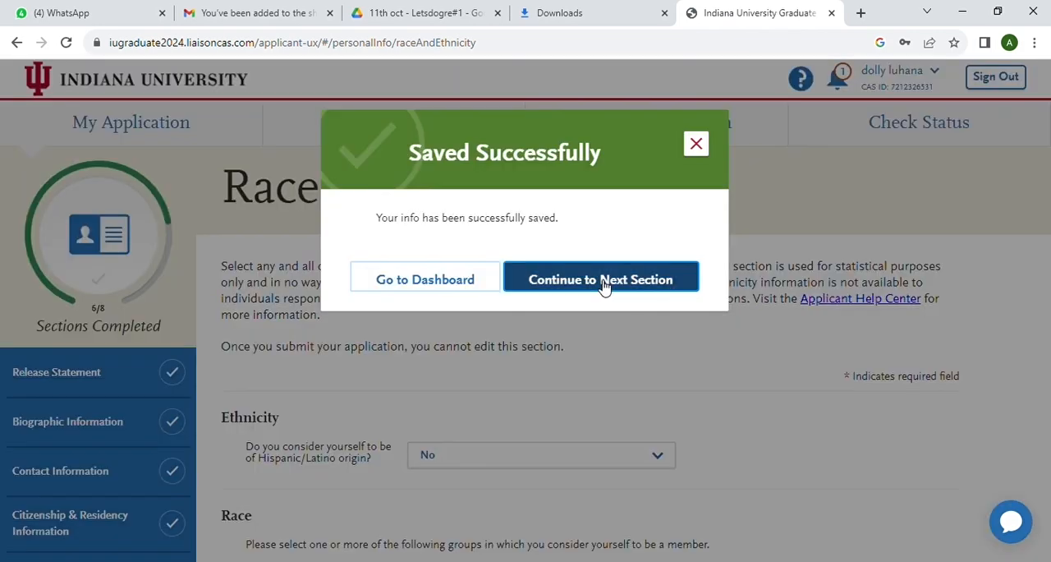
click(630, 285)
Set the applicant's first language to Hindi, leaving the Social Security number empty
scroll(531, 354, down, 2)
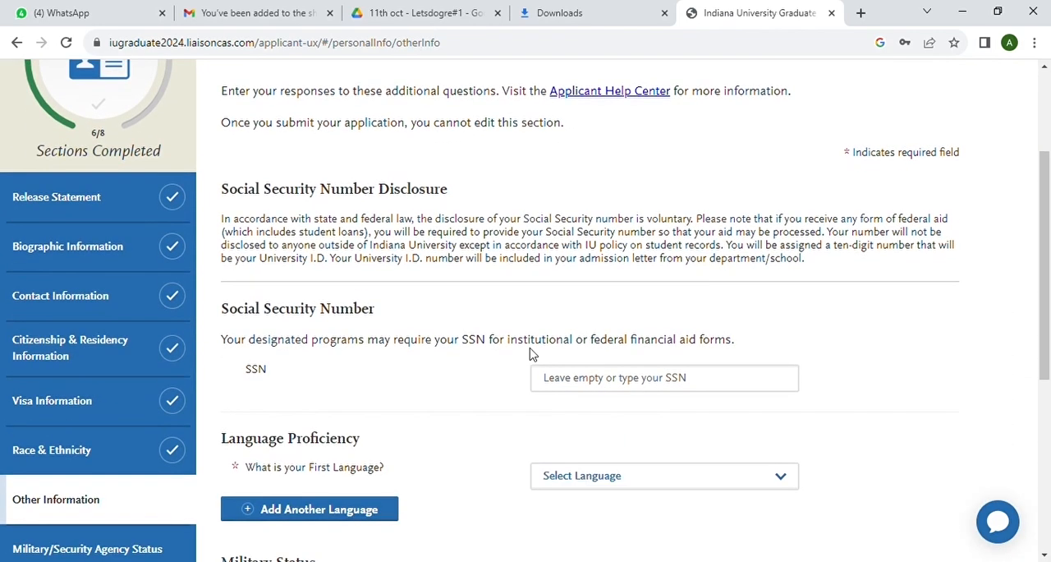
scroll(531, 354, down, 2)
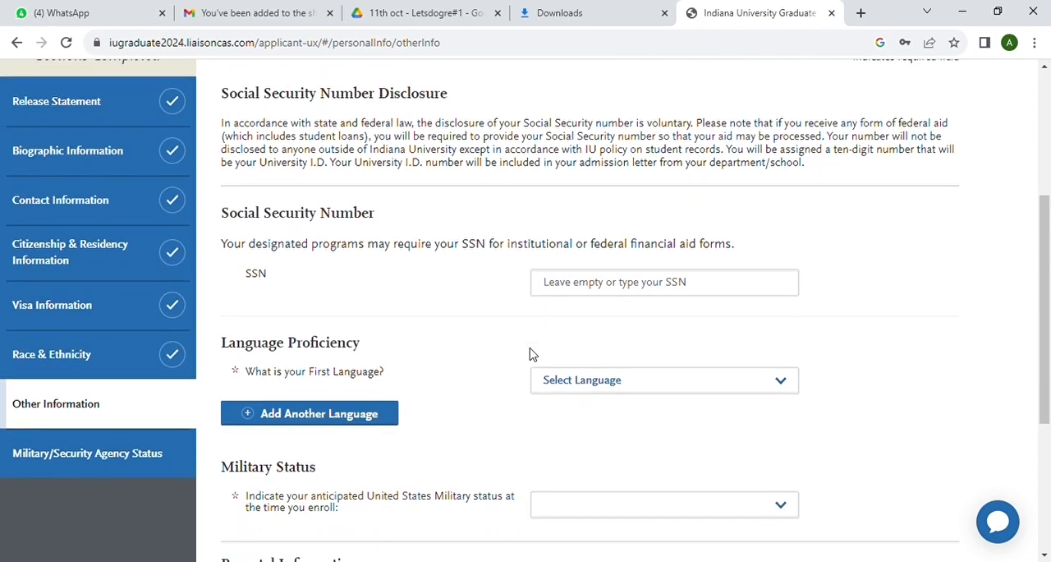
click(659, 314)
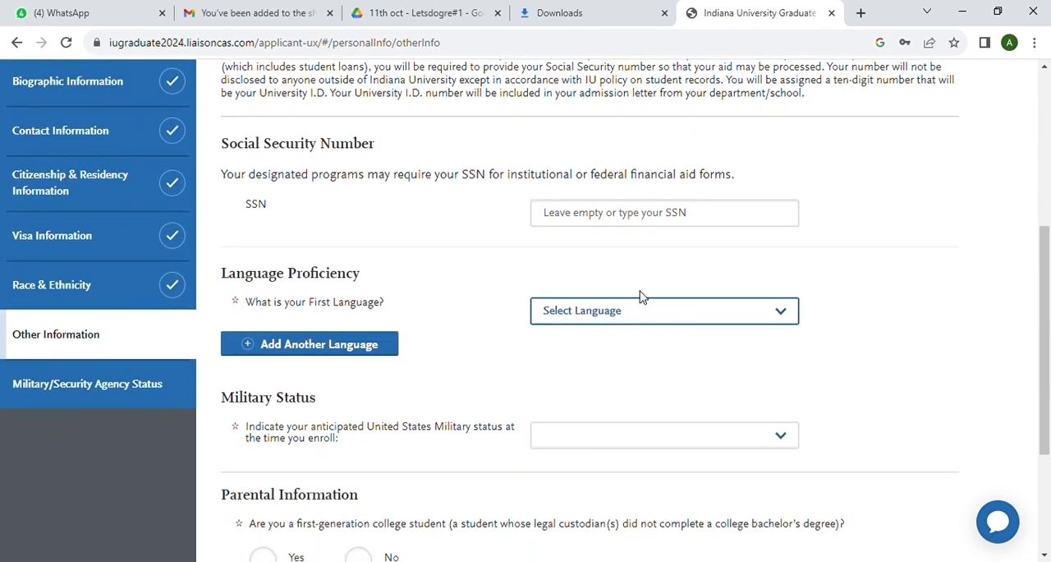
text(hindi)
scroll(581, 355, down, 2)
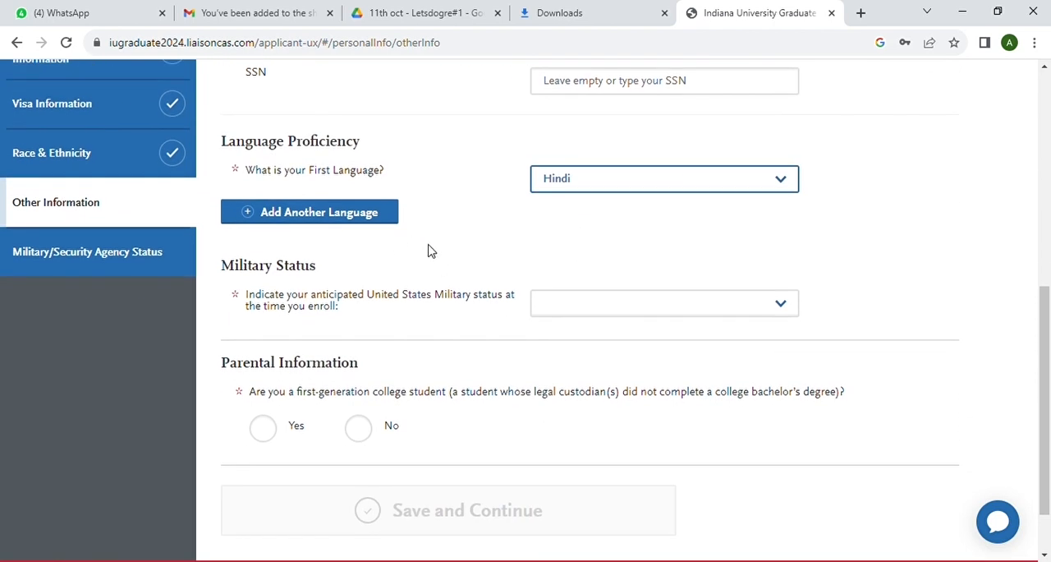
Set the anticipated United States military status at enrollment to "Not a member of the military"
scroll(482, 267, down, 1)
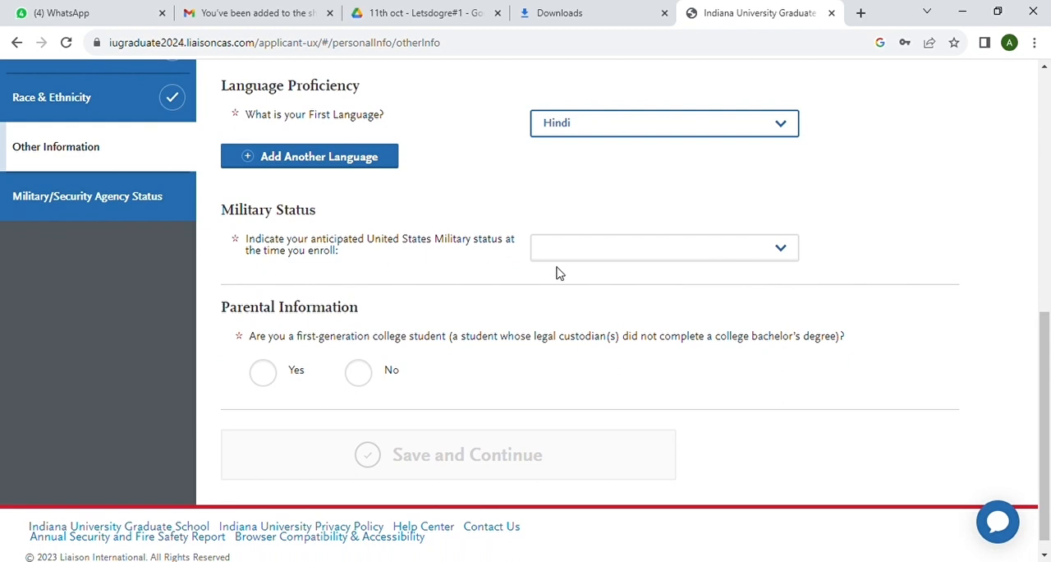
click(782, 251)
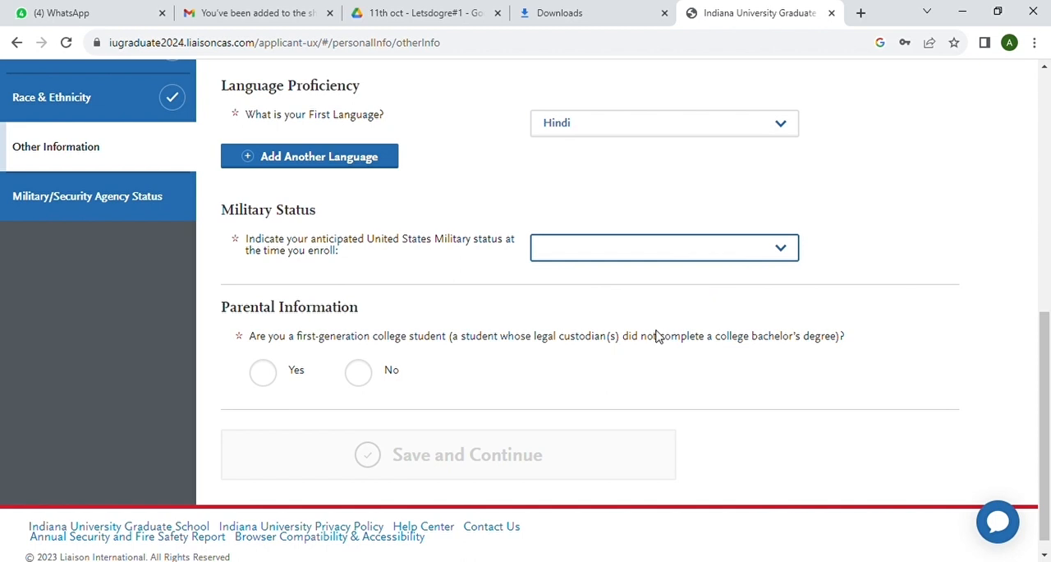
key(Down)
scroll(476, 408, down, 1)
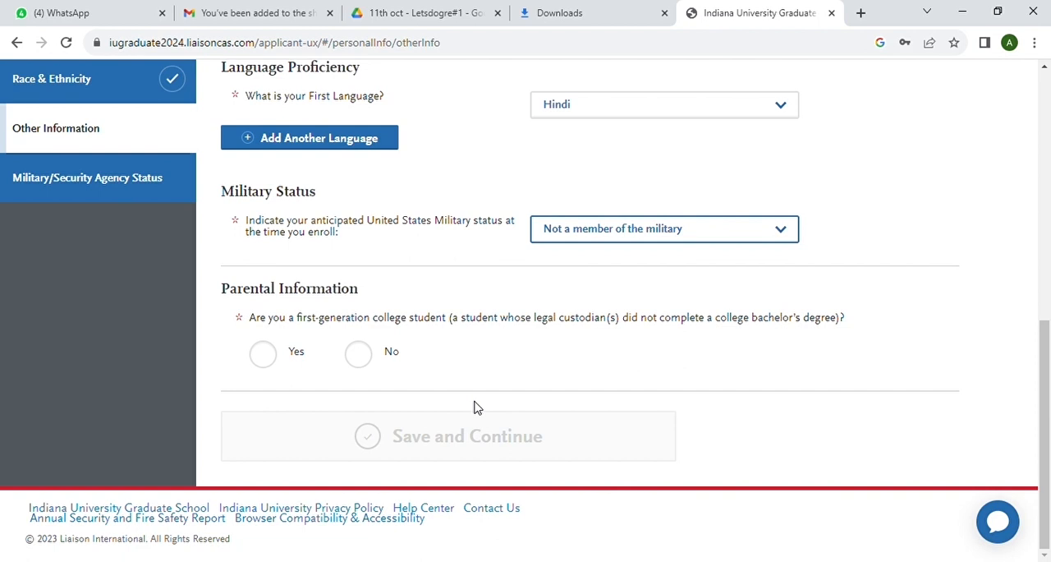
Answer Yes to the first-generation college student question, then save and continue to Military/Security Agency Status
click(268, 356)
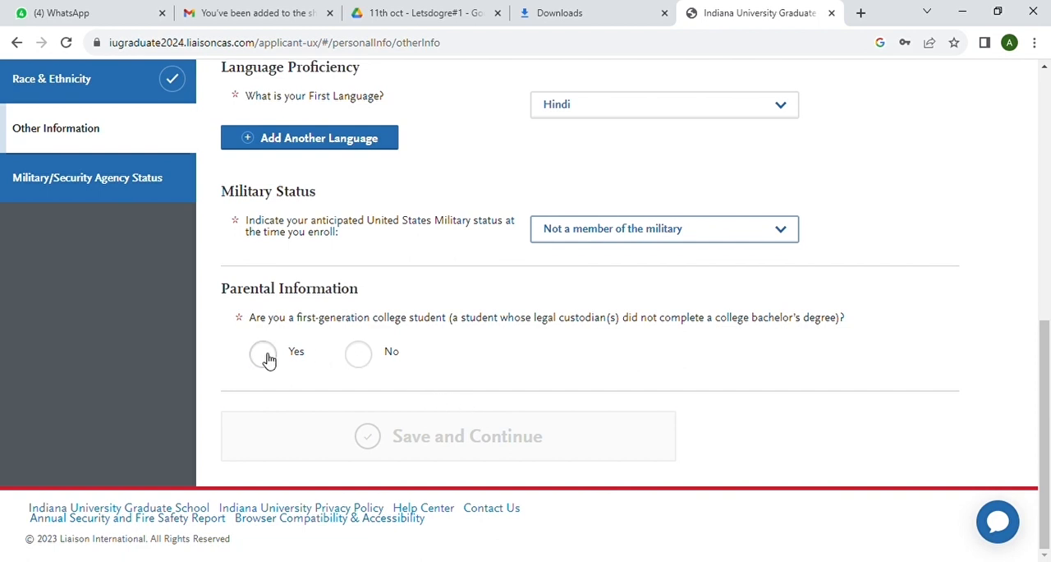
click(463, 428)
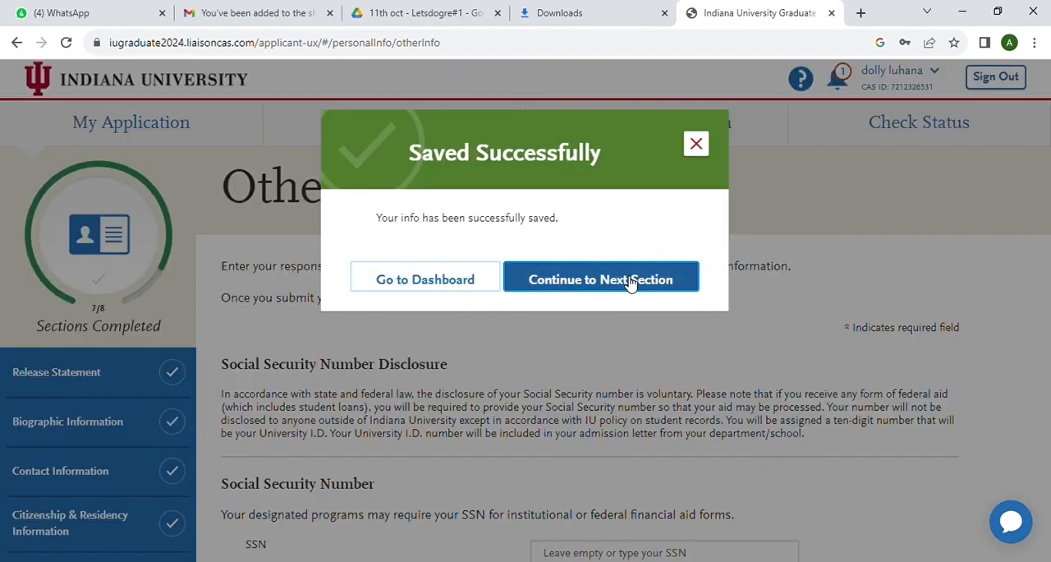
click(626, 283)
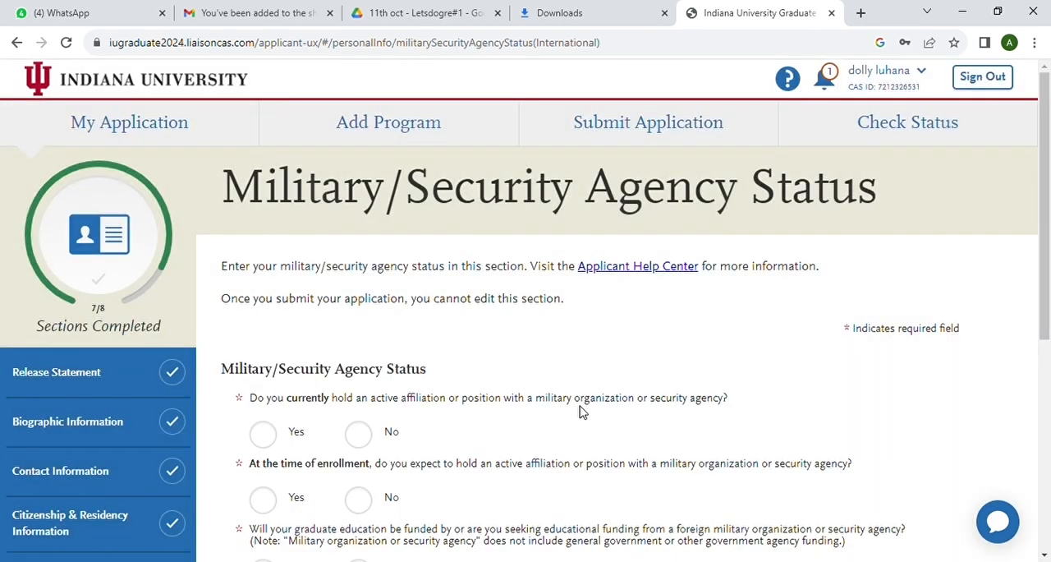
Answer No to both holding a current and expecting an at-enrollment affiliation with a military organization or security agency
scroll(580, 415, down, 2)
scroll(580, 415, down, 1)
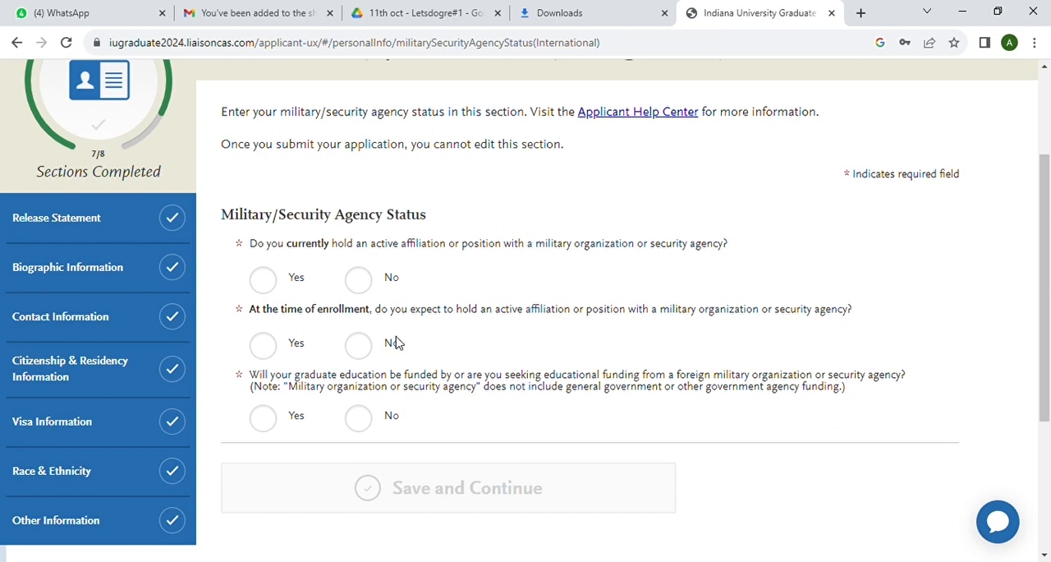
click(364, 291)
scroll(421, 323, down, 3)
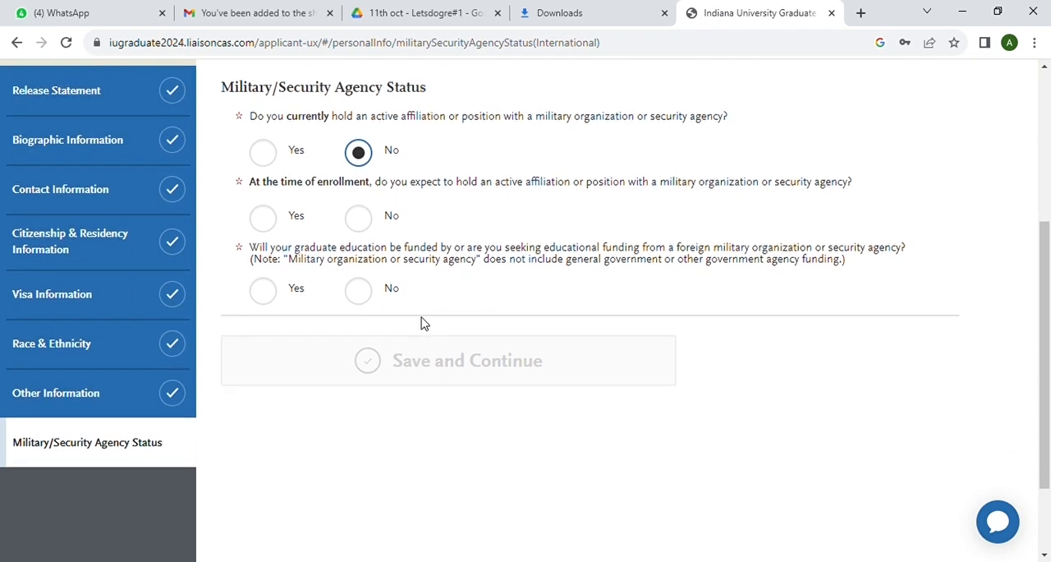
click(363, 218)
scroll(416, 246, down, 2)
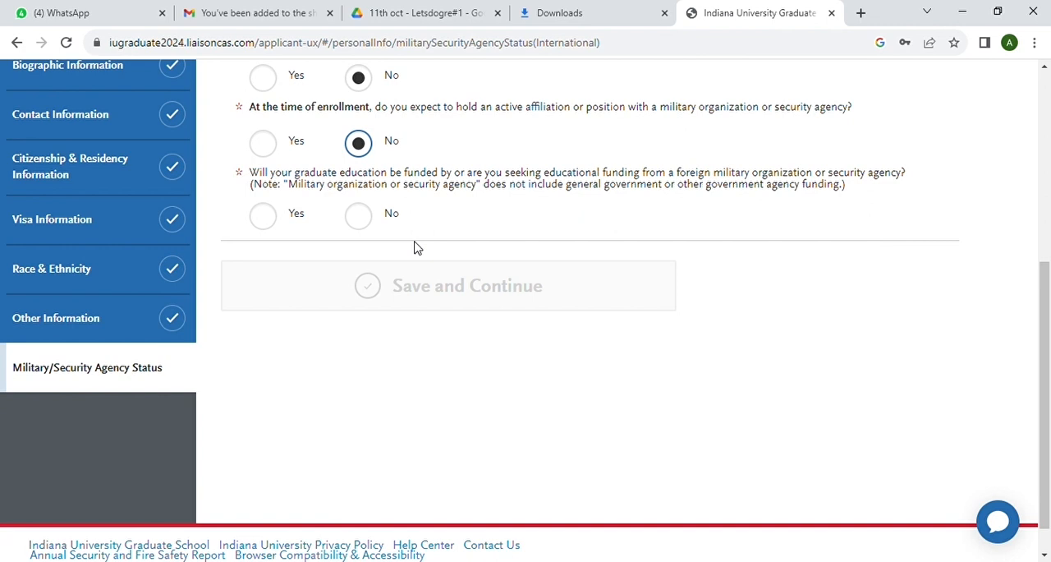
Answer No to foreign military or security agency funding, then save and continue to Colleges Attended
click(271, 220)
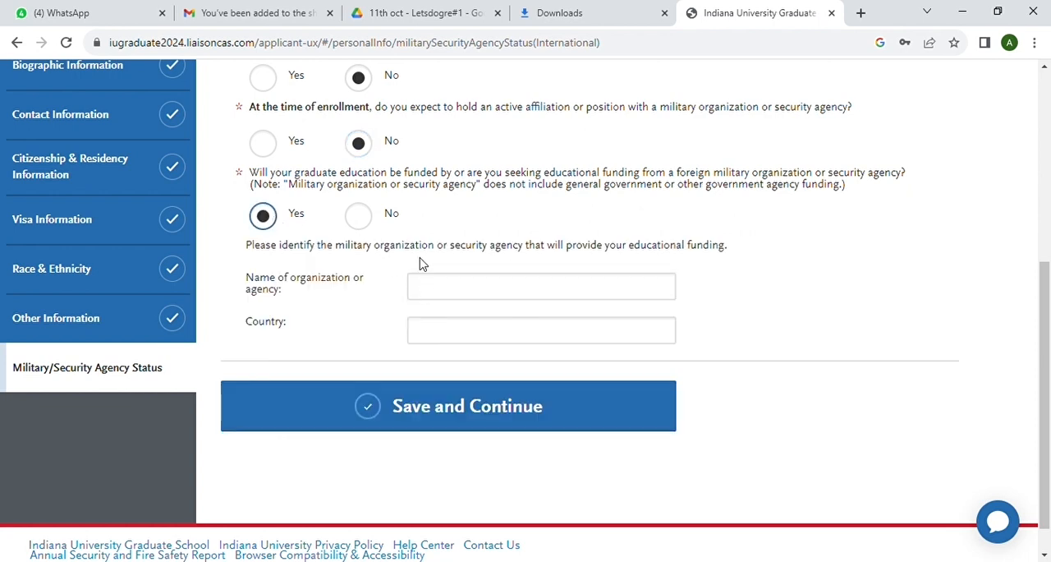
click(362, 216)
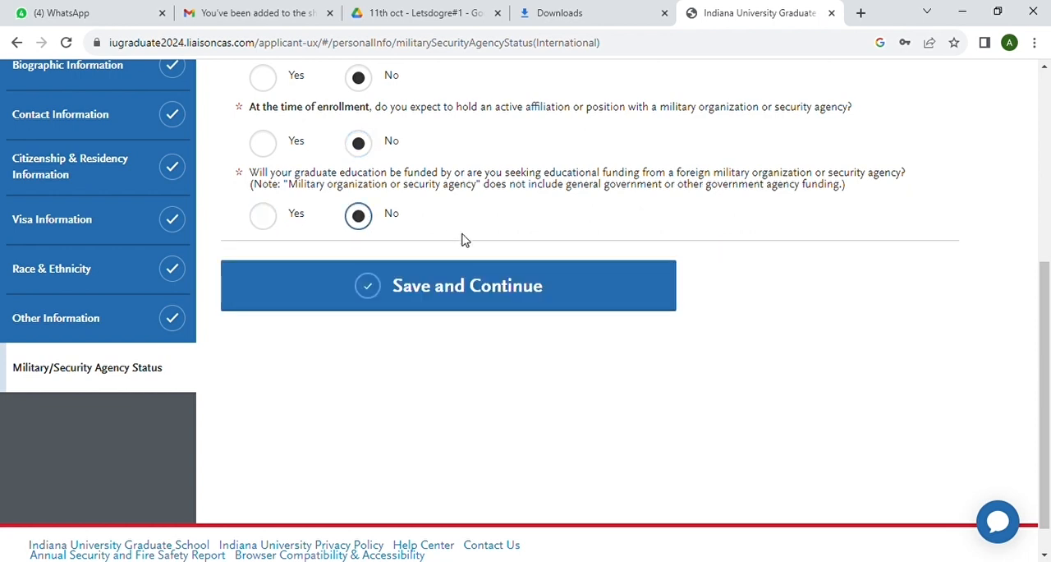
click(497, 301)
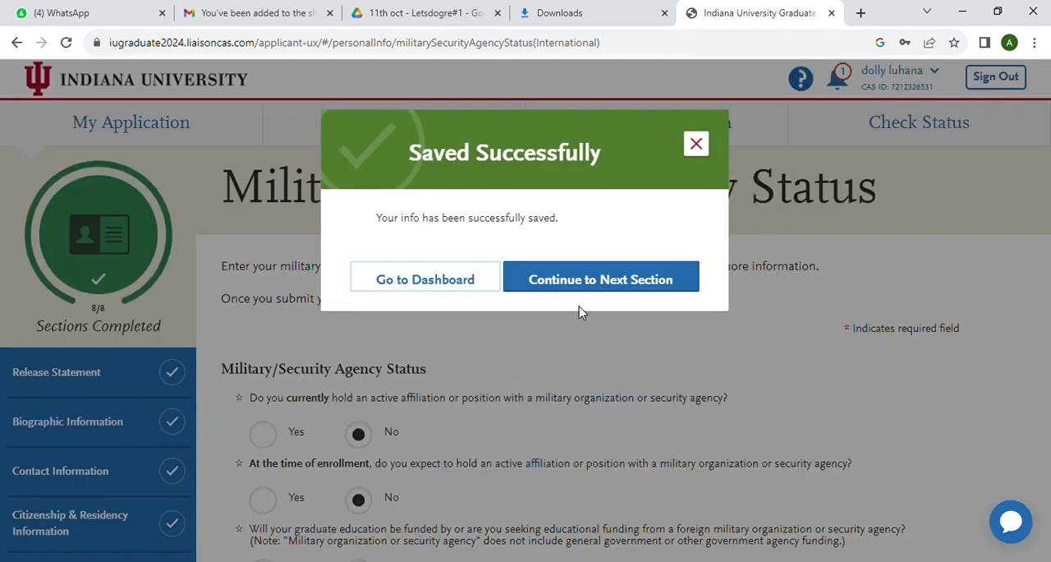
click(591, 281)
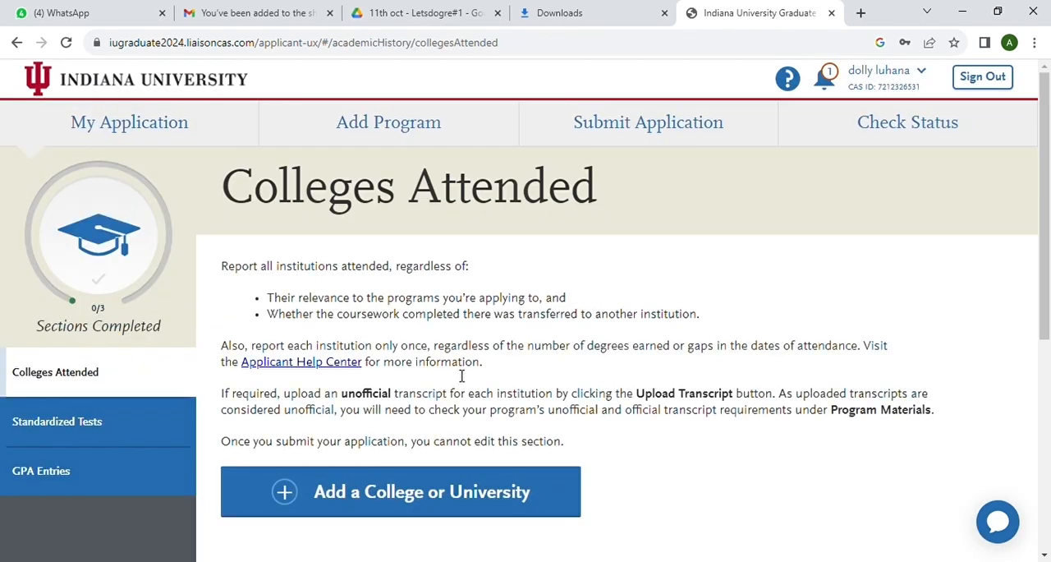
Add a new college entry and select AMITY UNIVERSITY in India as the institution attended
scroll(462, 375, down, 2)
scroll(462, 375, up, 2)
scroll(462, 375, down, 1)
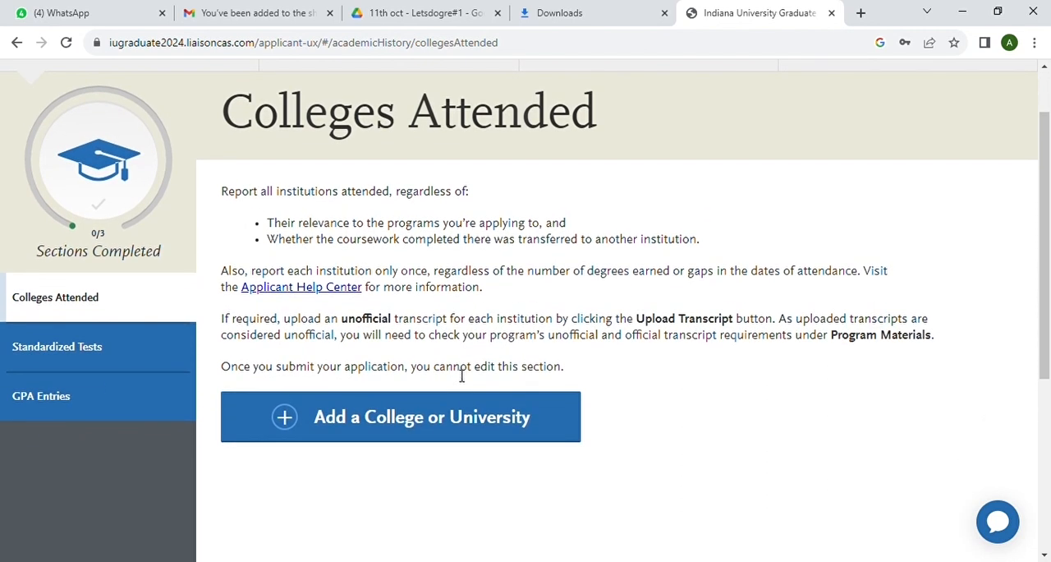
click(411, 432)
scroll(485, 371, down, 2)
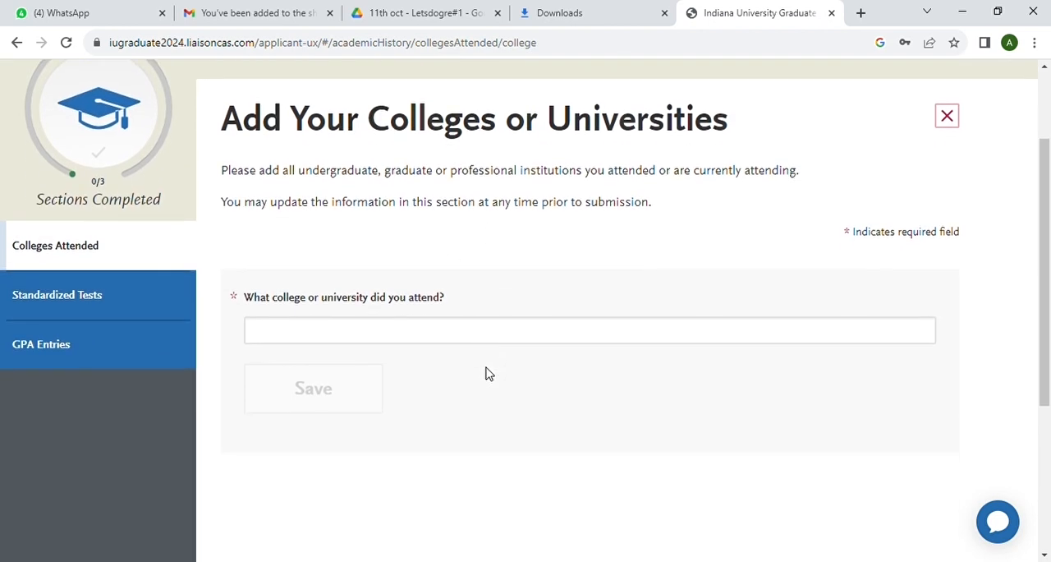
click(320, 330)
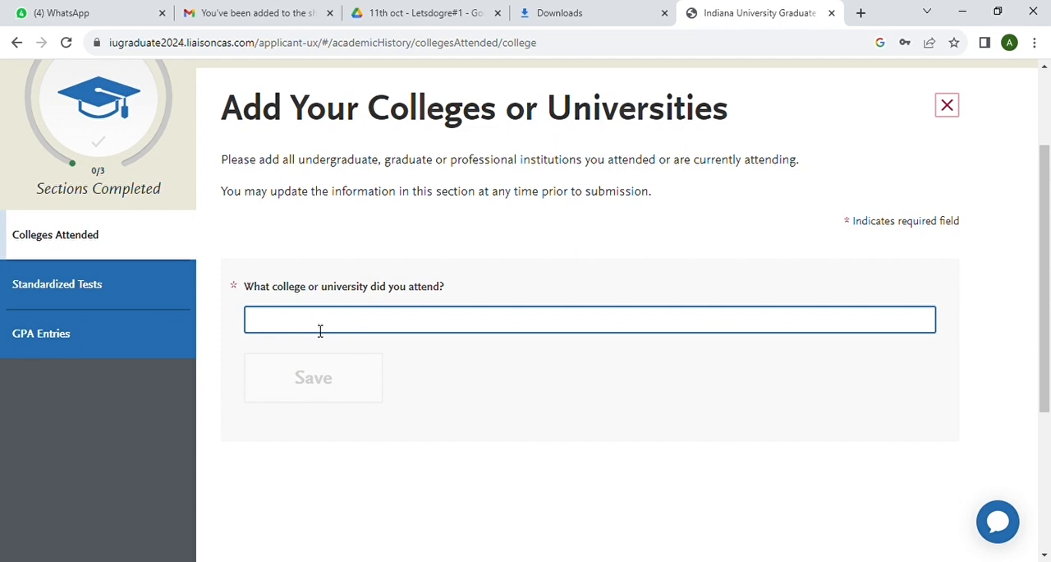
text(amity univers)
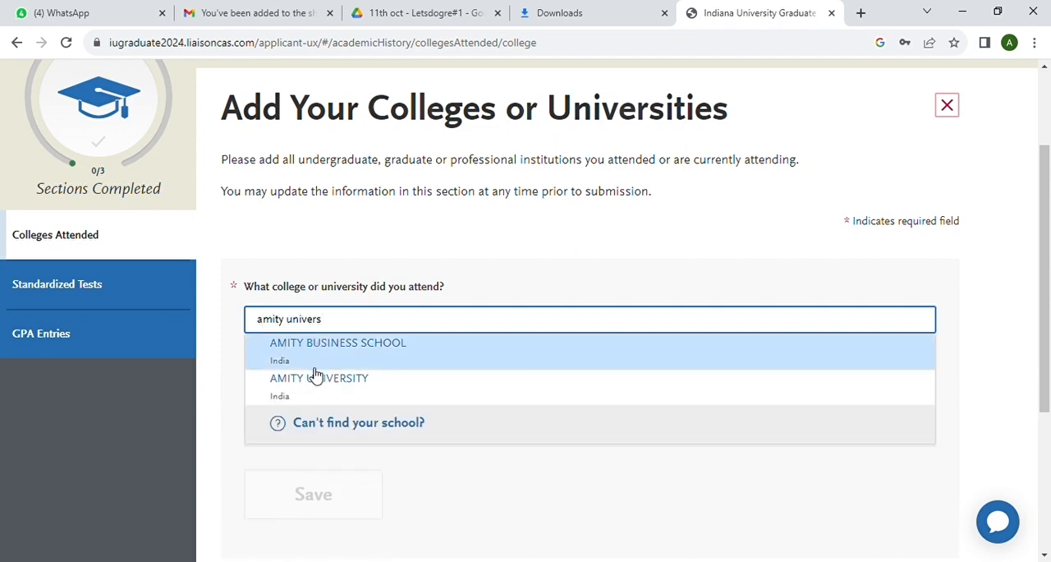
click(313, 392)
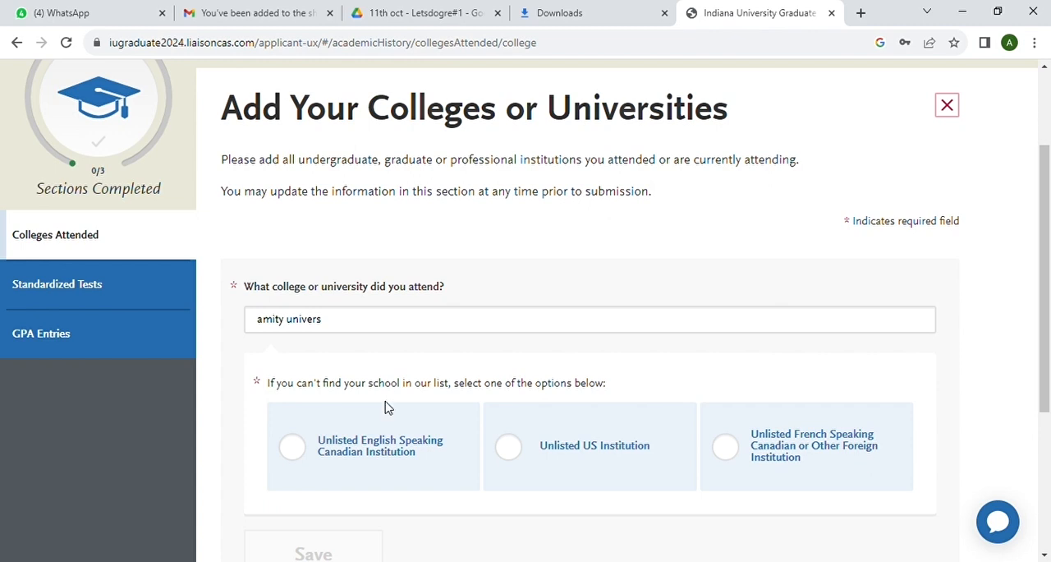
click(336, 327)
text(iversity)
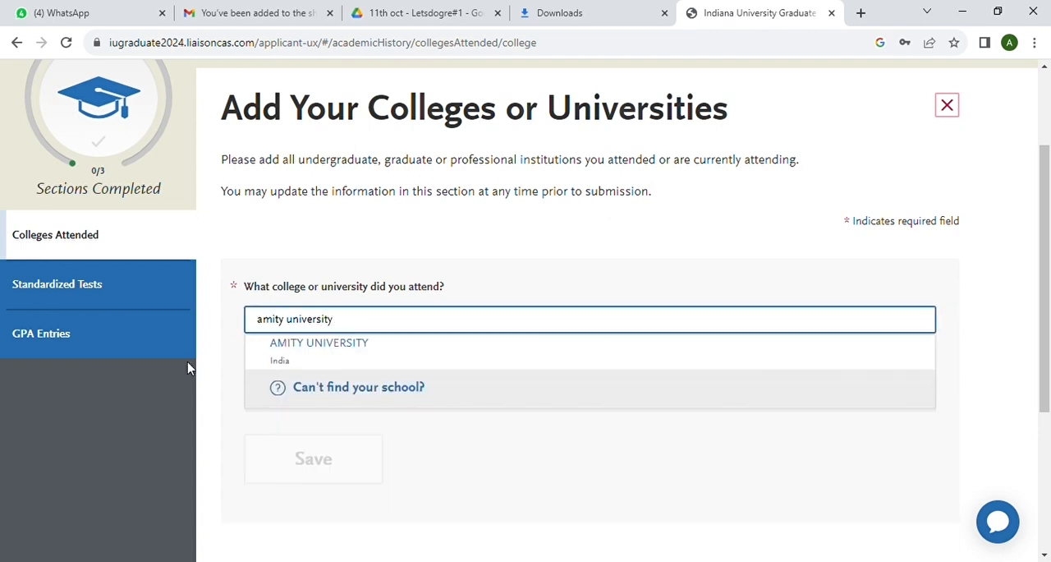
click(332, 351)
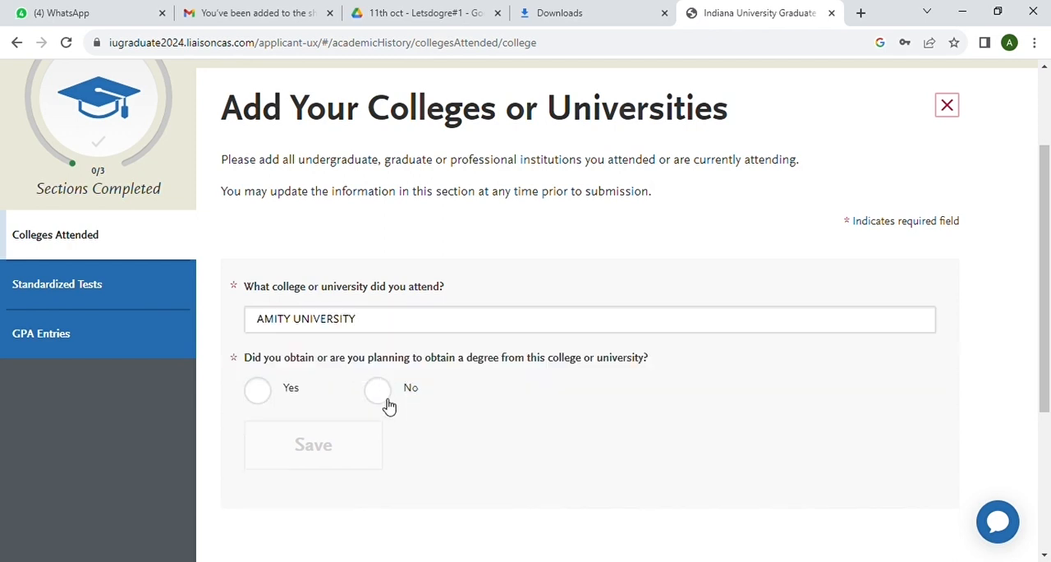
Indicate that a degree was obtained there, mark it as awarded, and set its type to Bachelor of Science
click(261, 398)
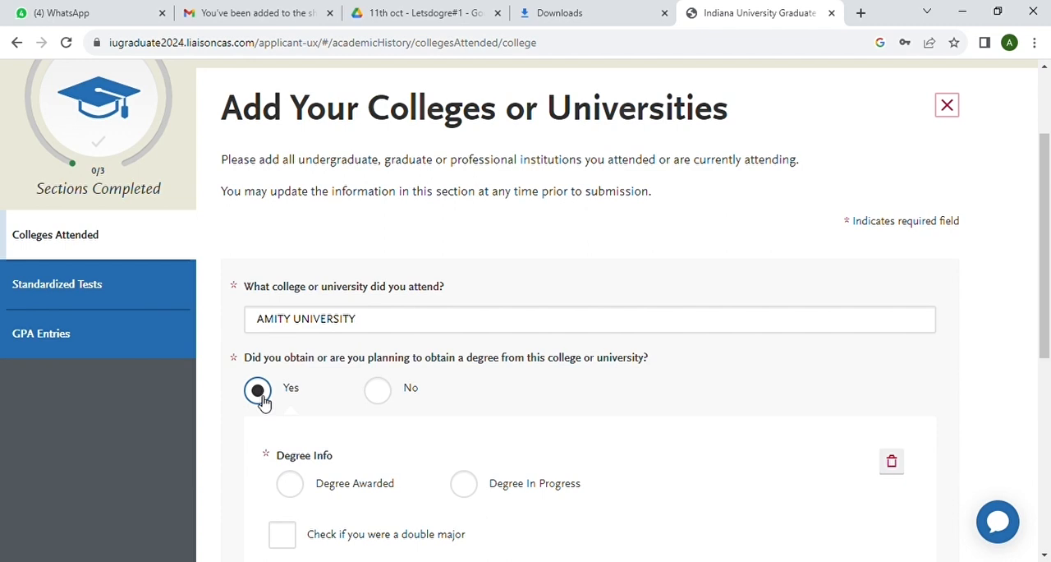
scroll(366, 436, down, 3)
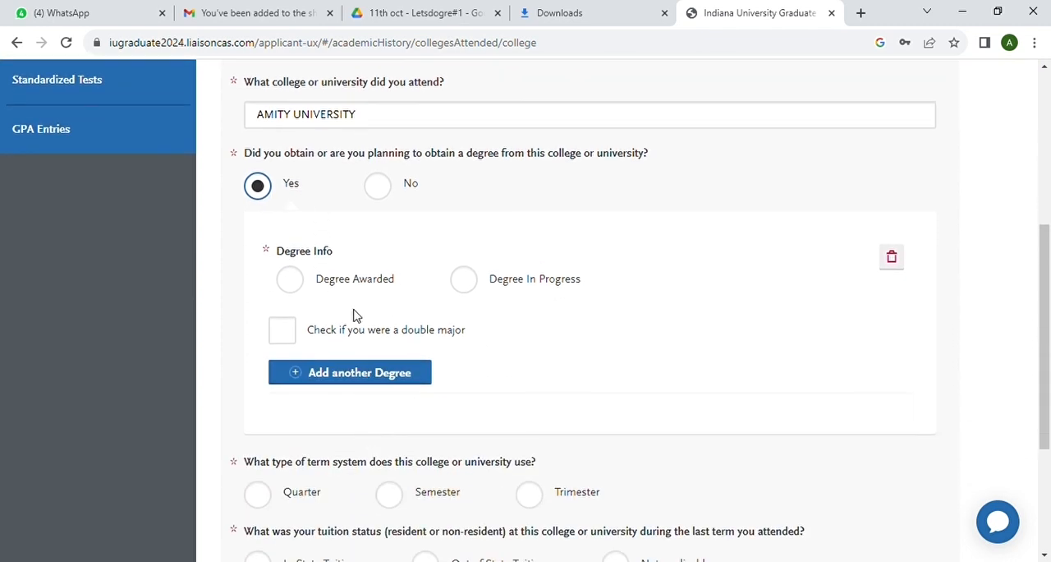
click(294, 282)
scroll(383, 325, down, 2)
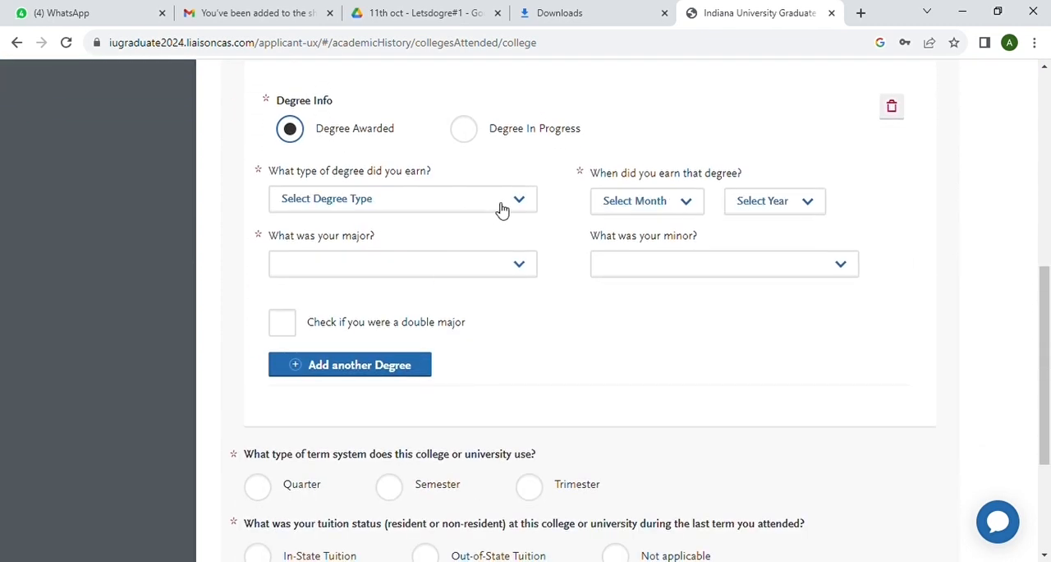
click(526, 201)
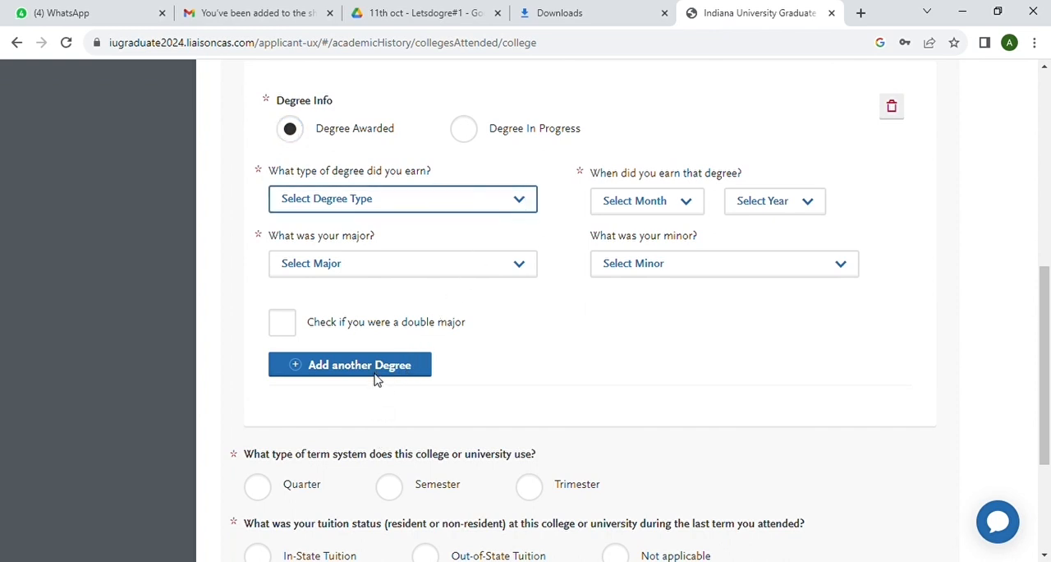
click(356, 465)
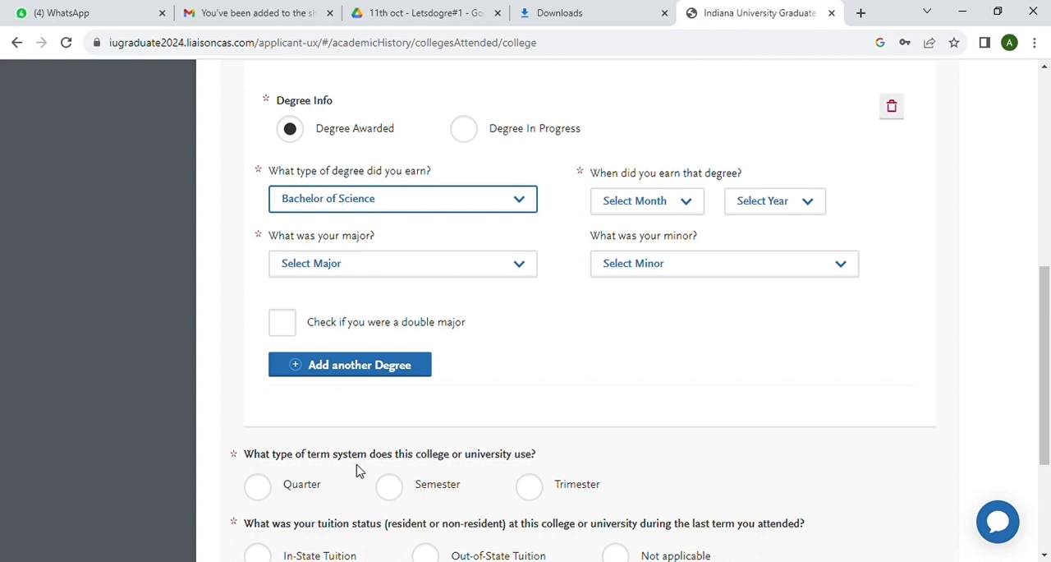
Set the date the Bachelor of Science degree was earned to December 2021
click(683, 205)
click(634, 403)
click(815, 207)
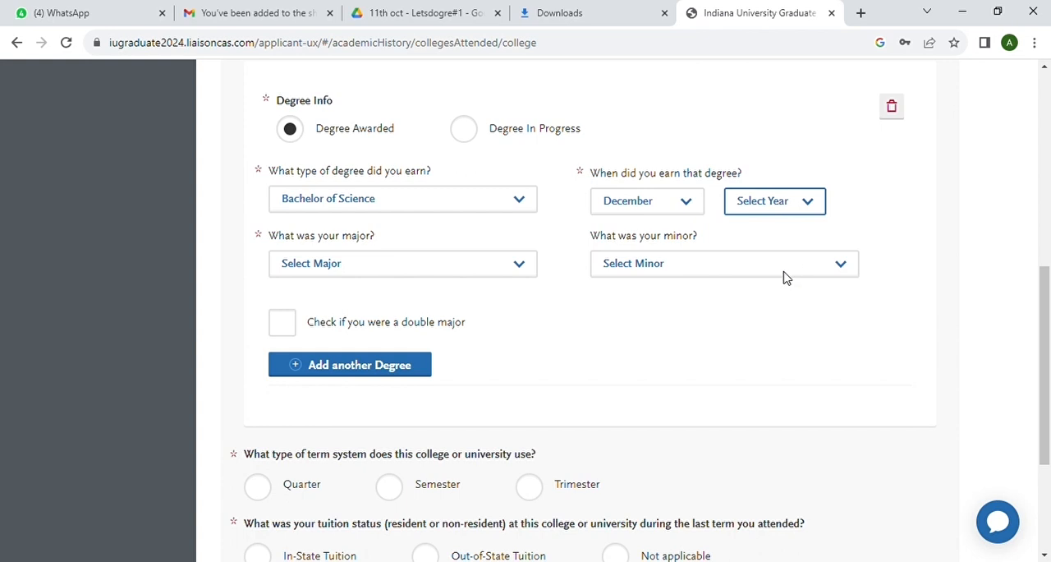
click(757, 374)
Set the degree's major to Physics, leaving the minor unselected
click(524, 267)
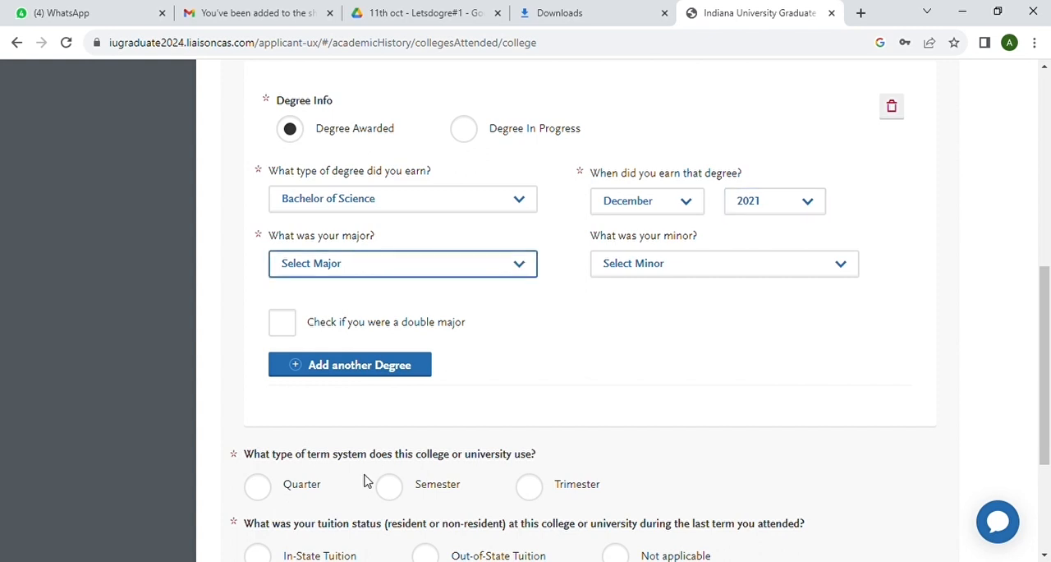
click(326, 428)
click(846, 272)
click(529, 378)
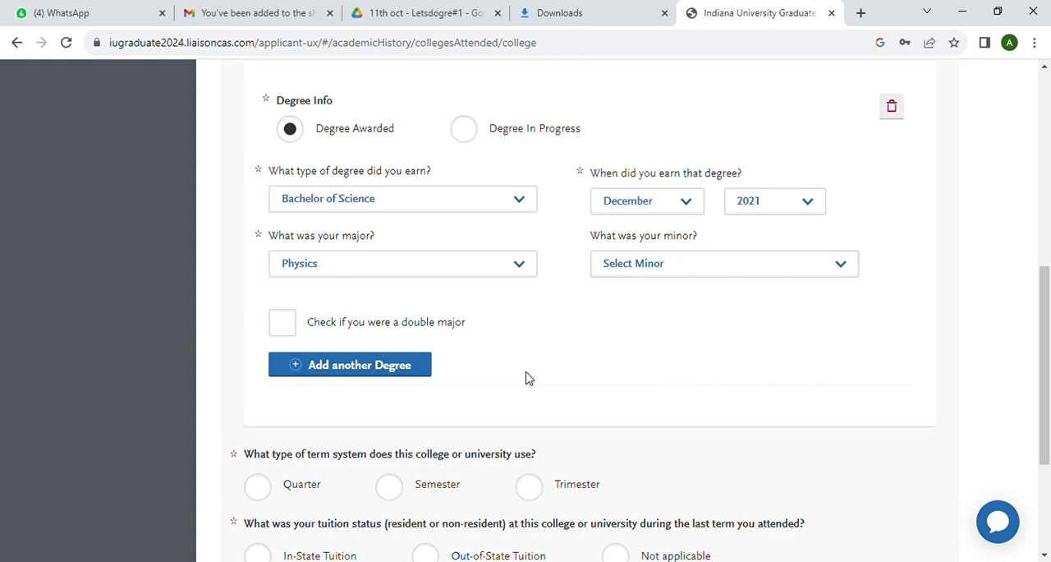
Add another degree entry for Amity University and delete it again, confirming the deletion
scroll(485, 362, down, 1)
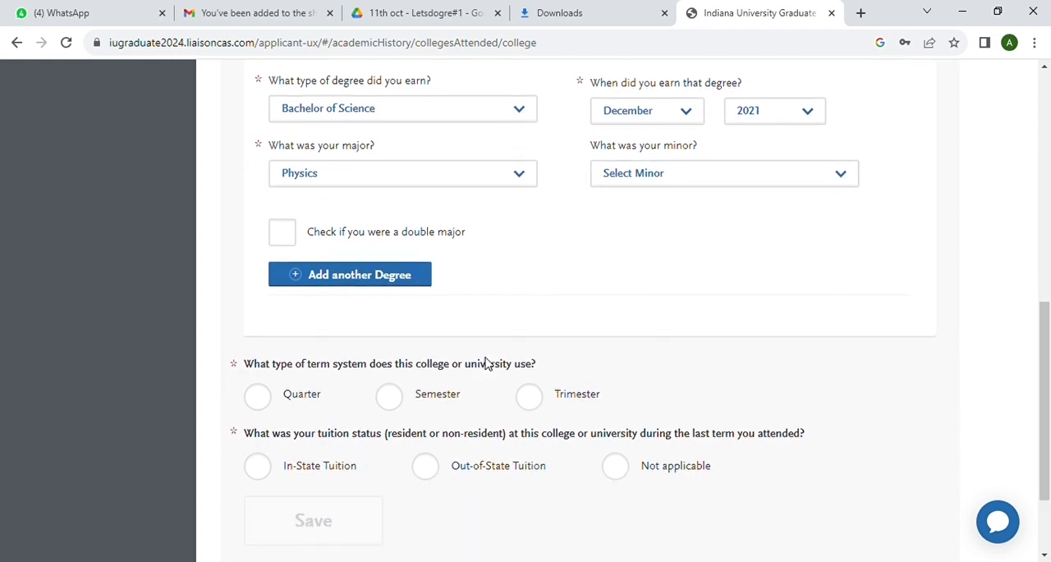
click(364, 279)
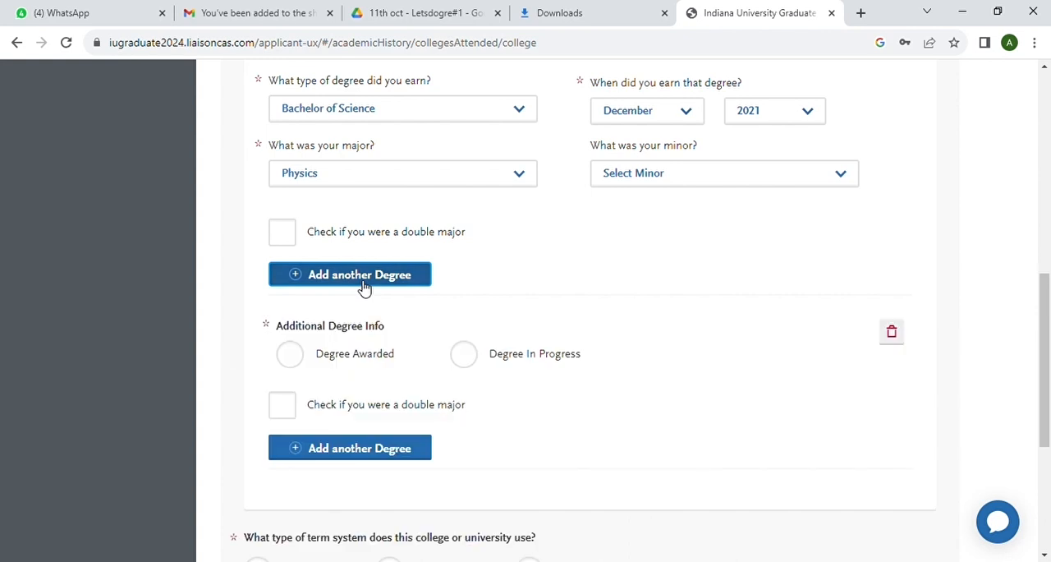
scroll(456, 297, down, 1)
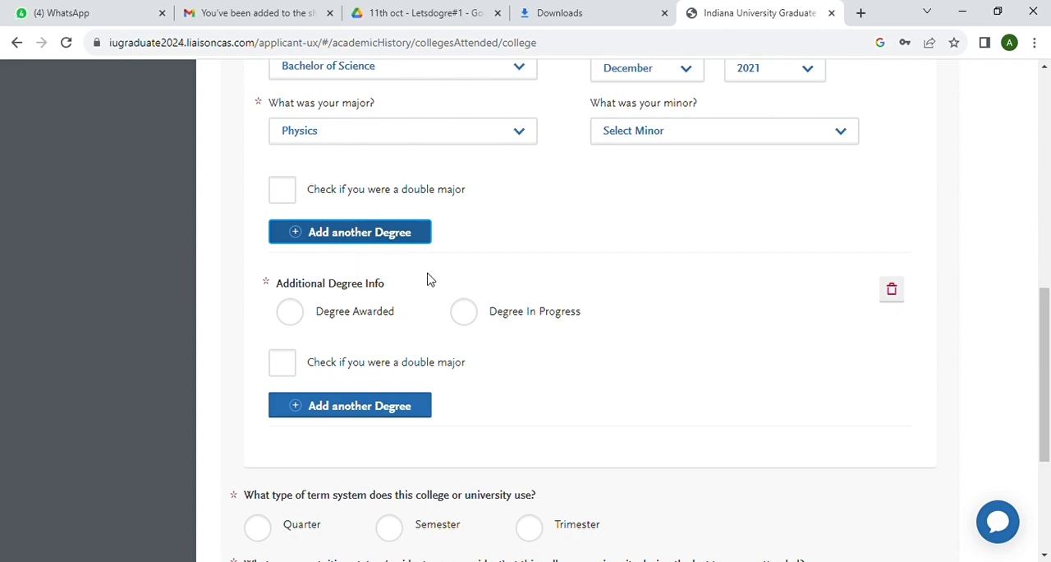
click(898, 298)
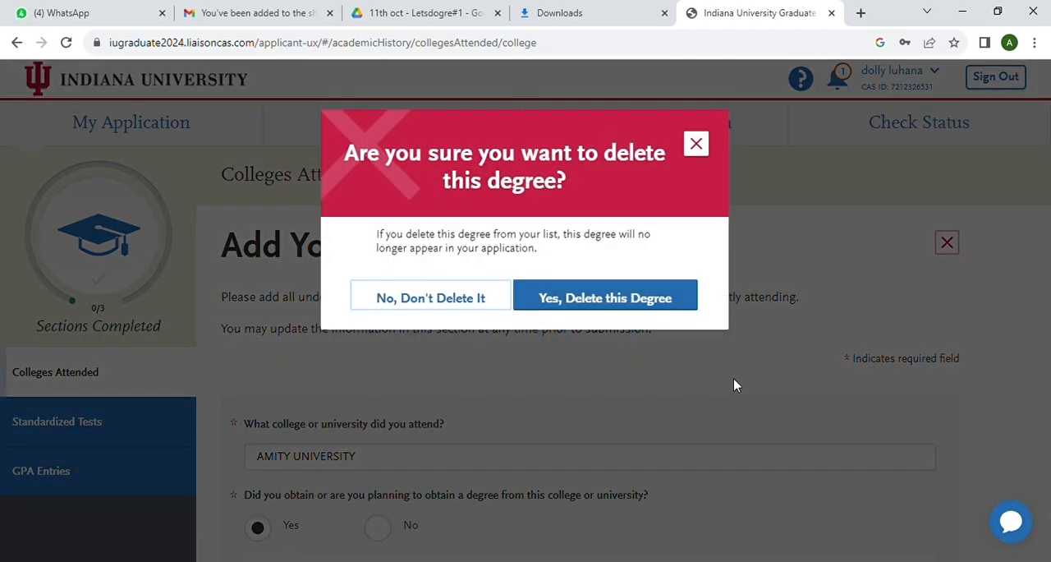
click(628, 295)
Set the university's term system to Semester and the tuition status to In-State Tuition
scroll(605, 356, down, 5)
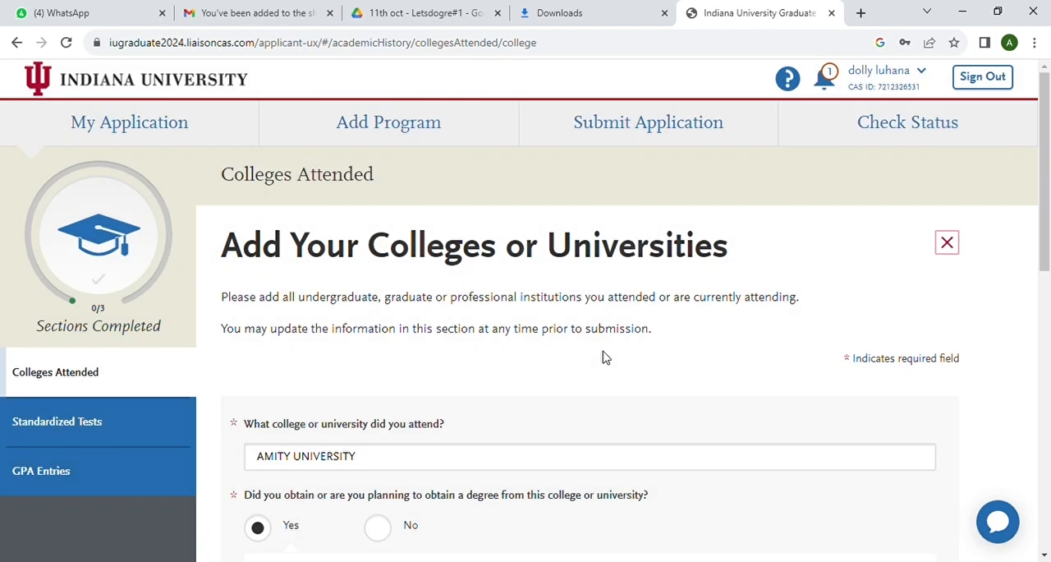
scroll(604, 357, down, 3)
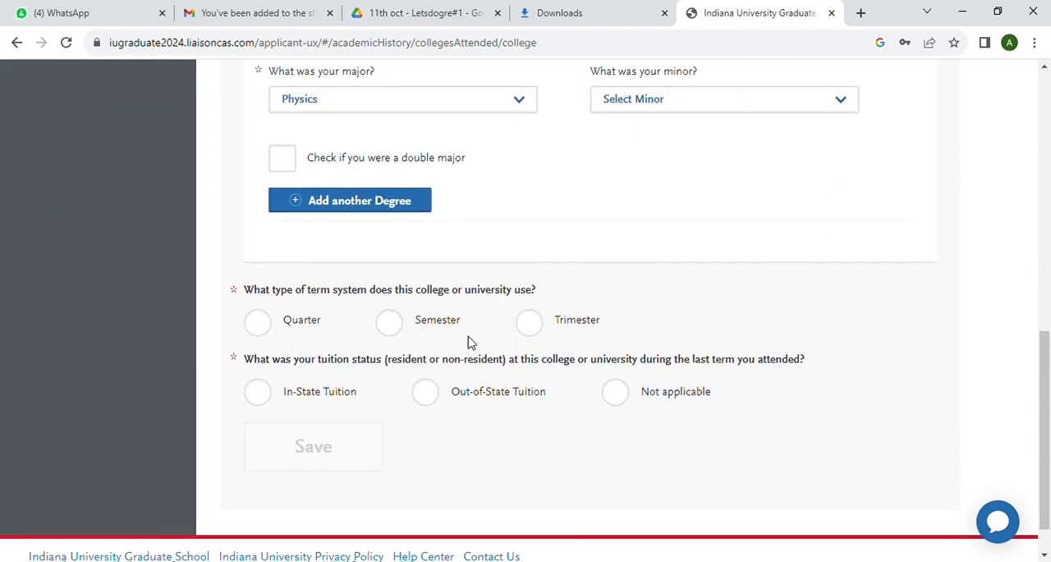
click(390, 323)
scroll(441, 340, down, 2)
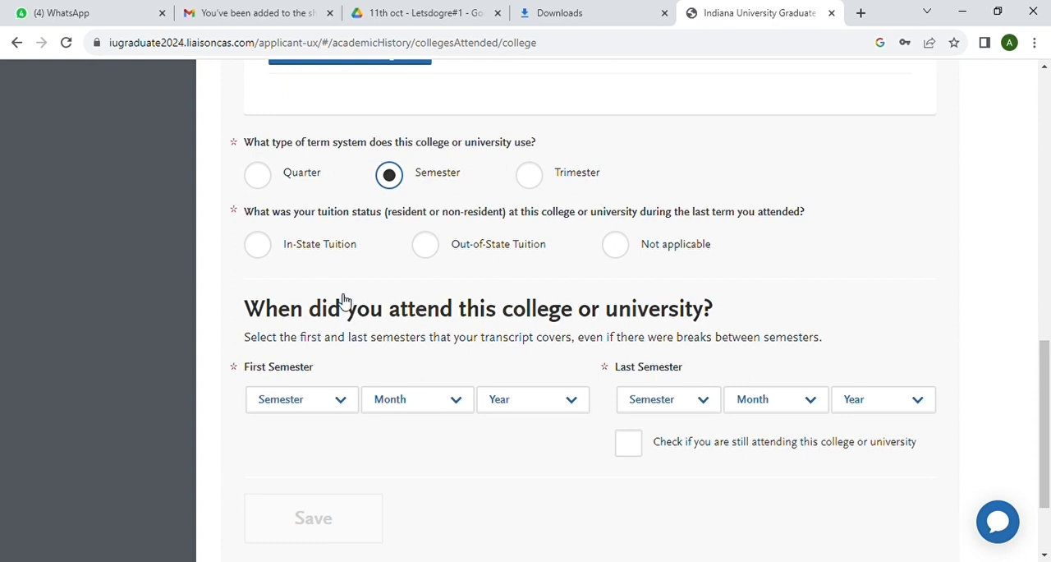
click(266, 257)
scroll(352, 274, down, 2)
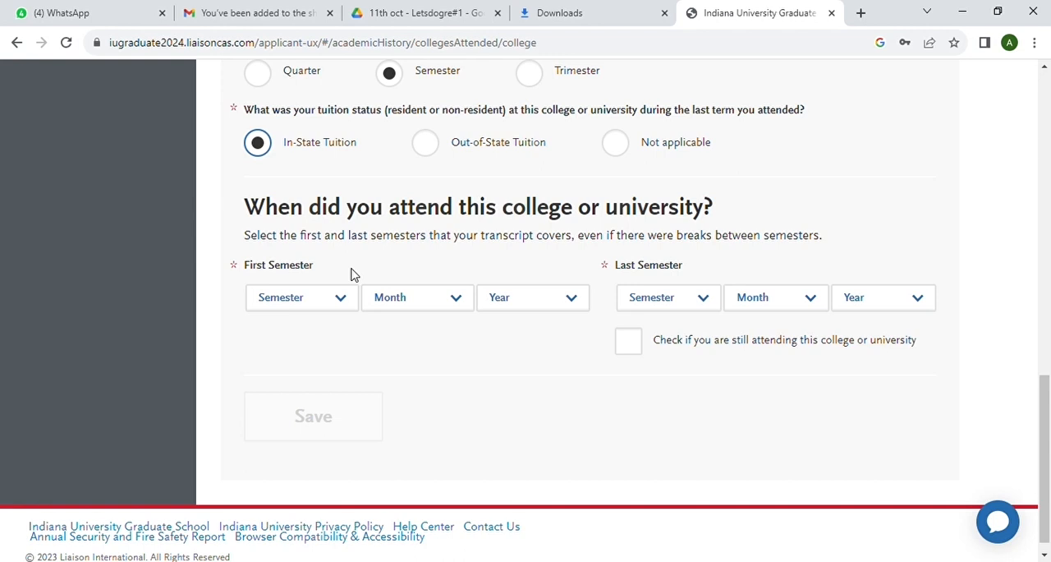
Set the first semester attended at Amity University to Spring, July 2018
click(349, 302)
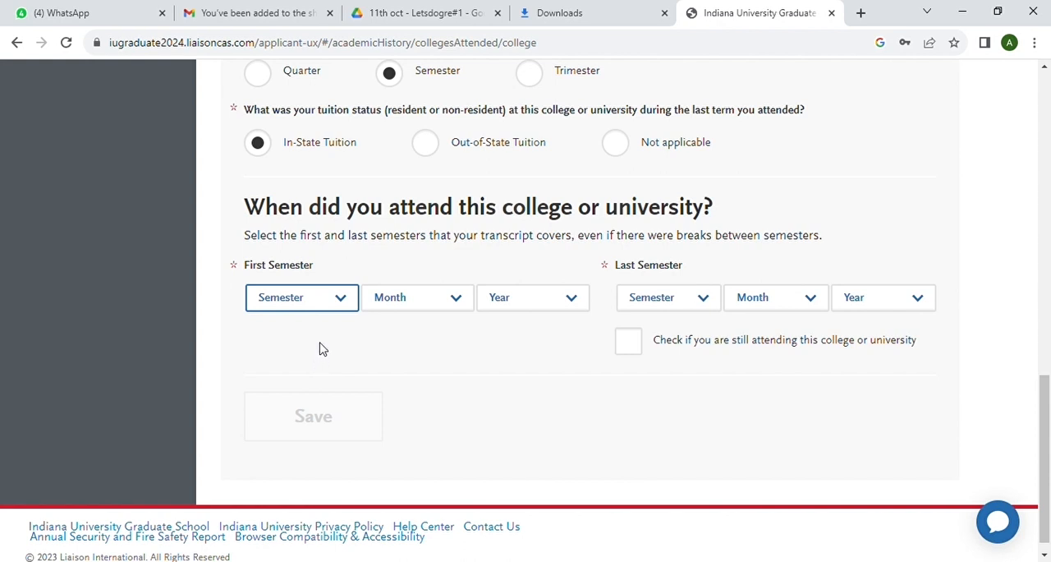
key(Down)
click(453, 298)
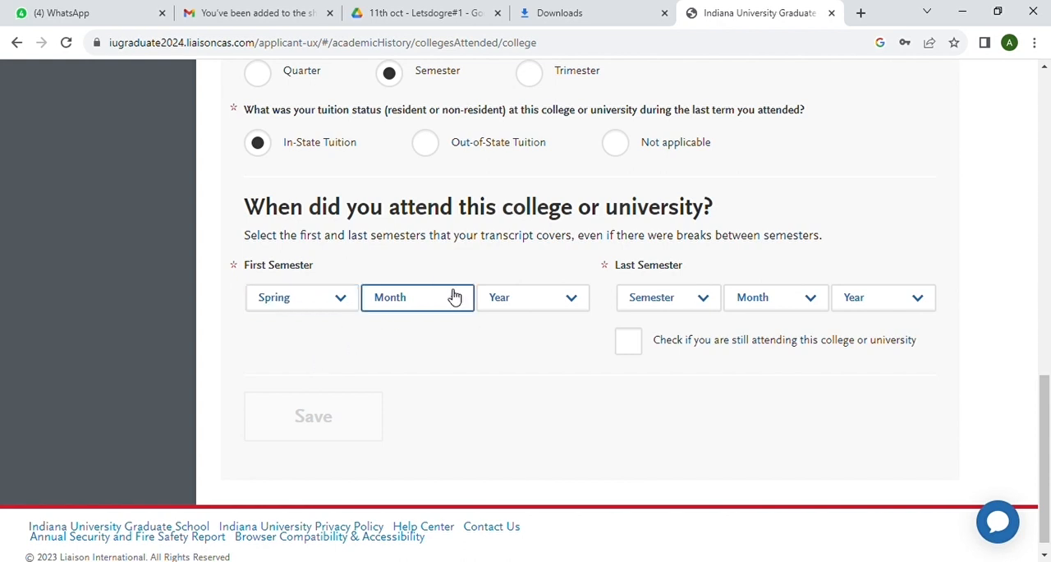
key(Down)
key(Down)
key(Down)
key(Down)
key(Down)
key(Down)
key(Down)
click(577, 304)
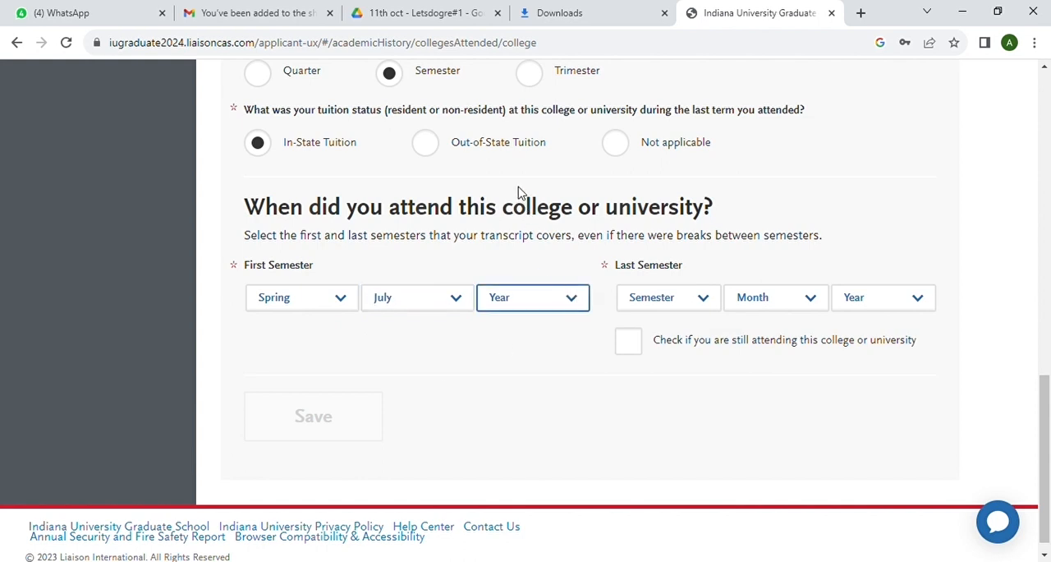
text(2018)
Set the last semester at Amity University to Spring, June 2021, and save the college entry
click(707, 301)
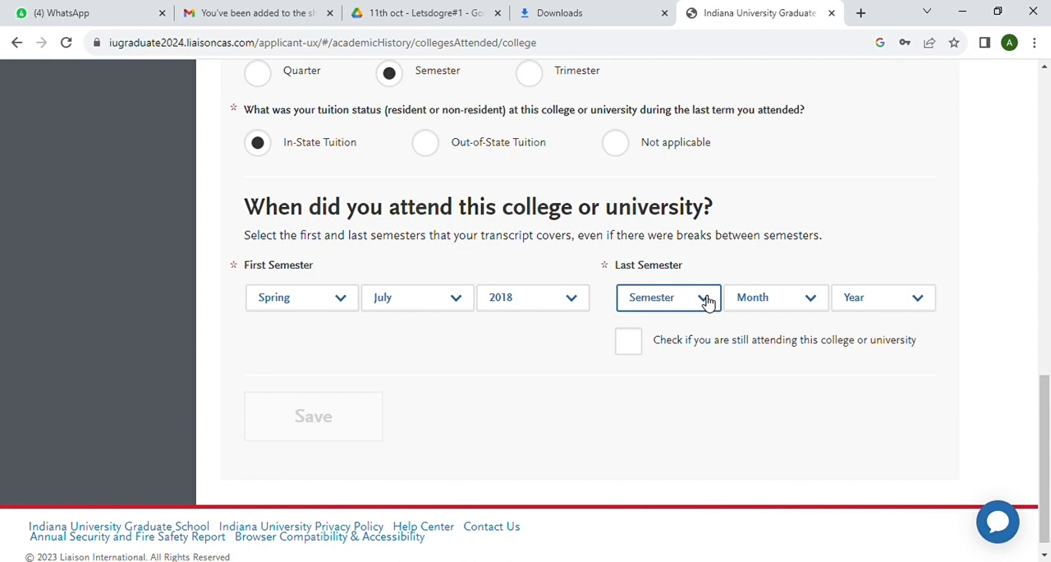
click(667, 355)
click(817, 298)
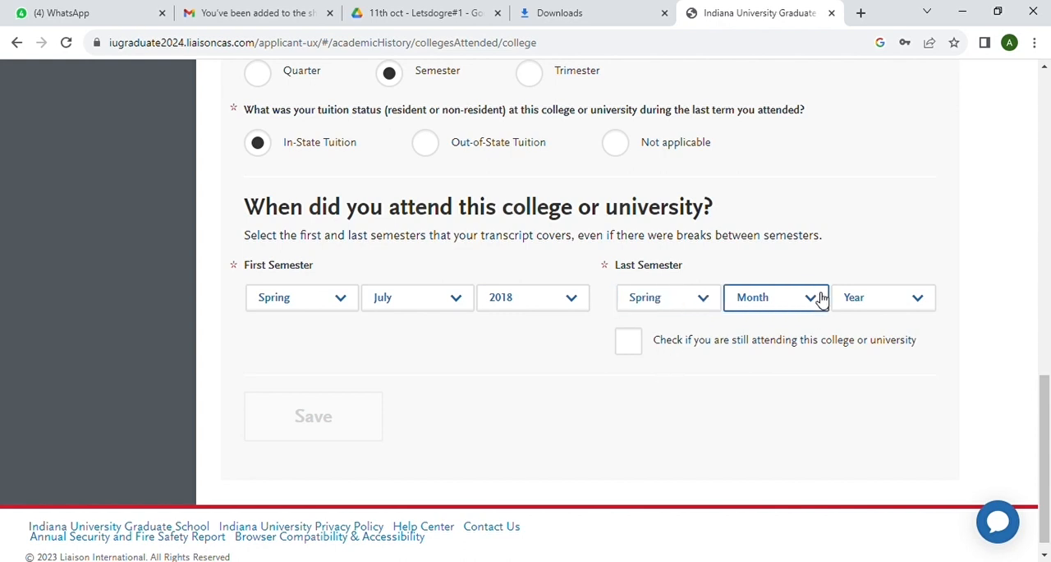
click(770, 413)
click(925, 300)
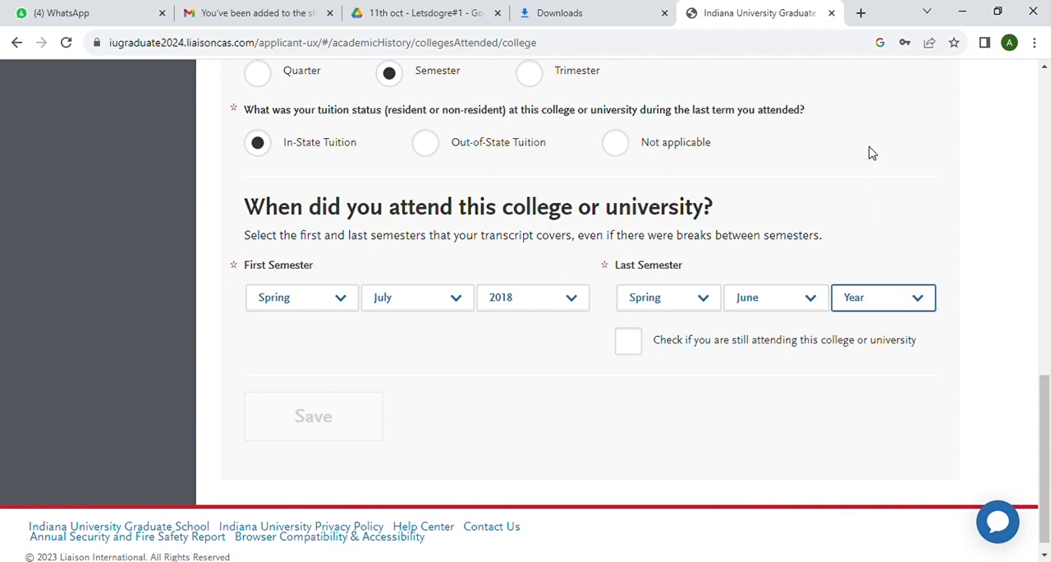
text(2021)
scroll(717, 387, down, 1)
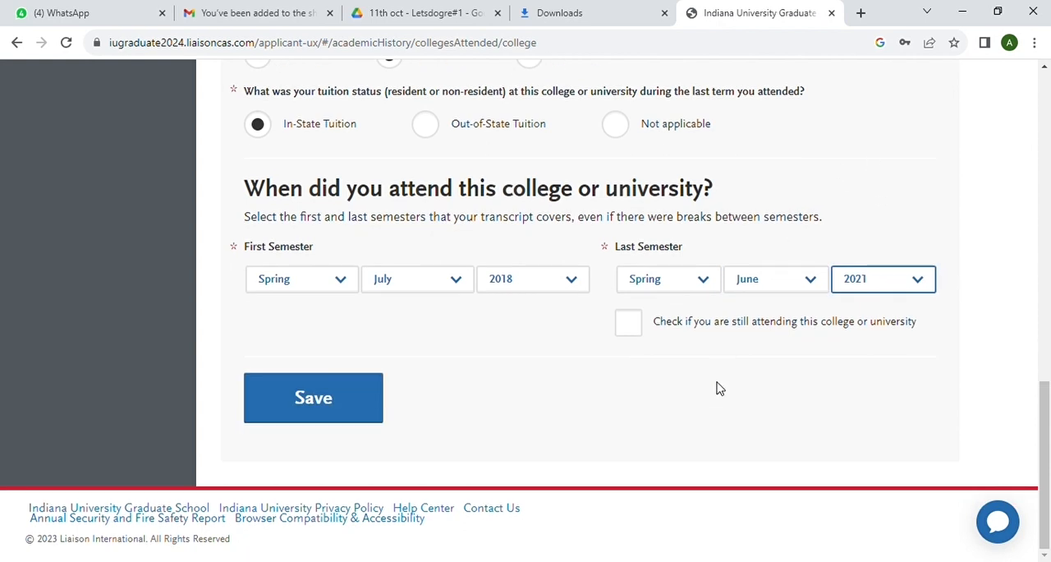
click(326, 406)
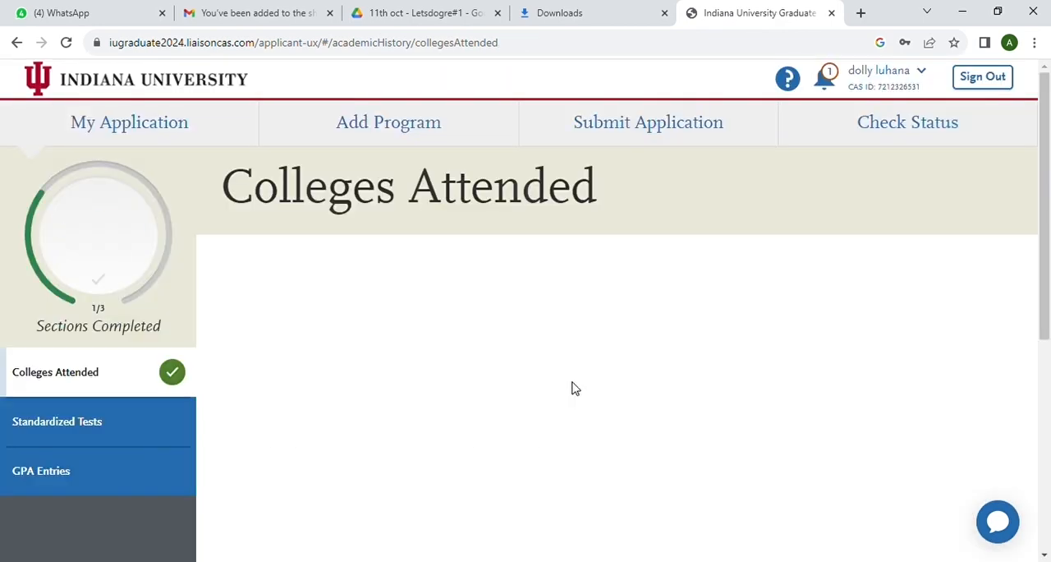
Add another college entry and enter "parul university" as the institution attended
scroll(456, 415, down, 3)
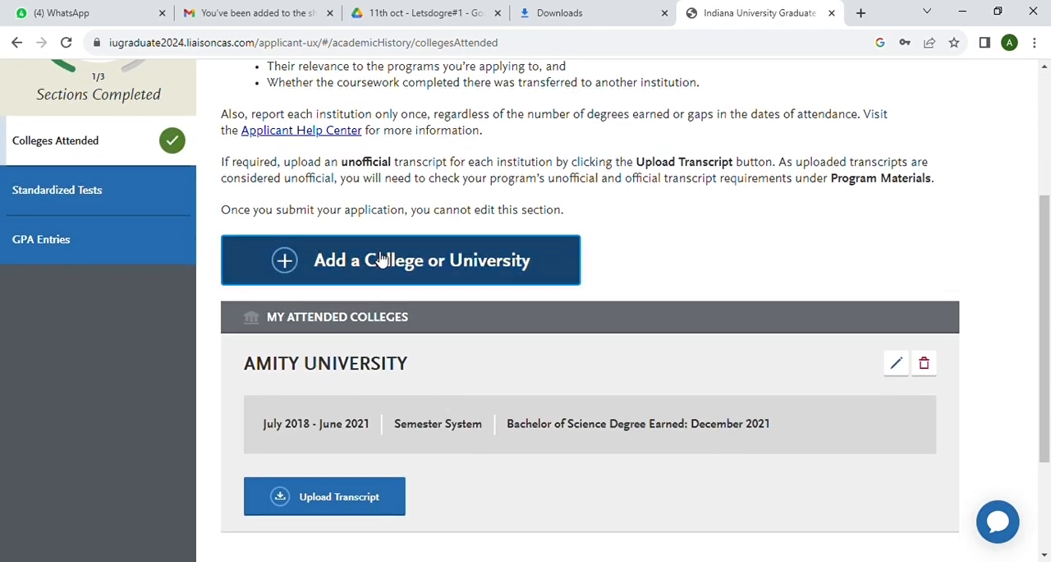
click(382, 260)
click(287, 458)
text(parul uni)
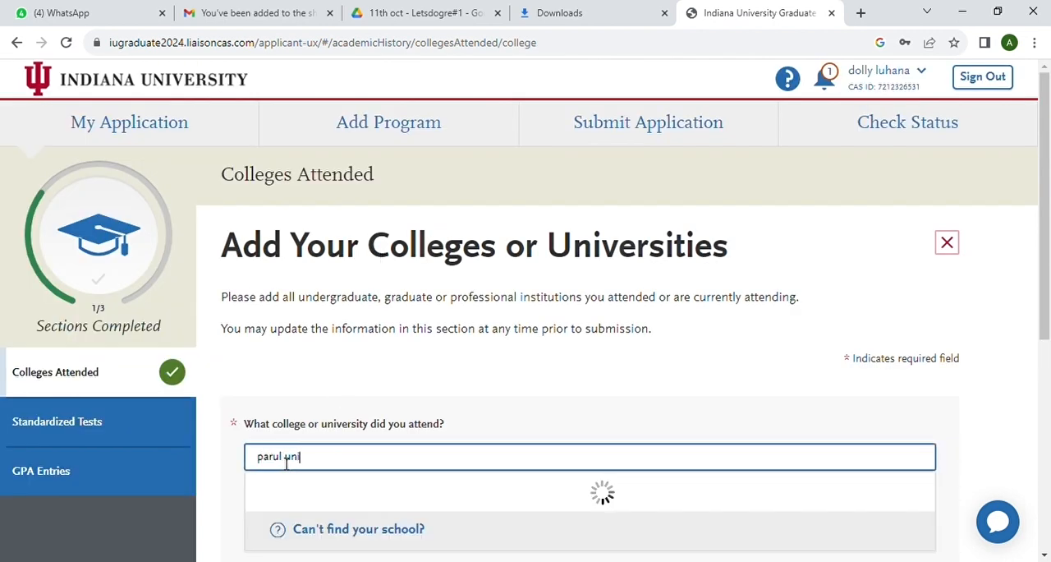
text(versitu)
key(BackSpace)
text(y)
Mark the school as an Unlisted French Speaking Canadian or Other Foreign Institution and set its country to India
scroll(221, 467, down, 2)
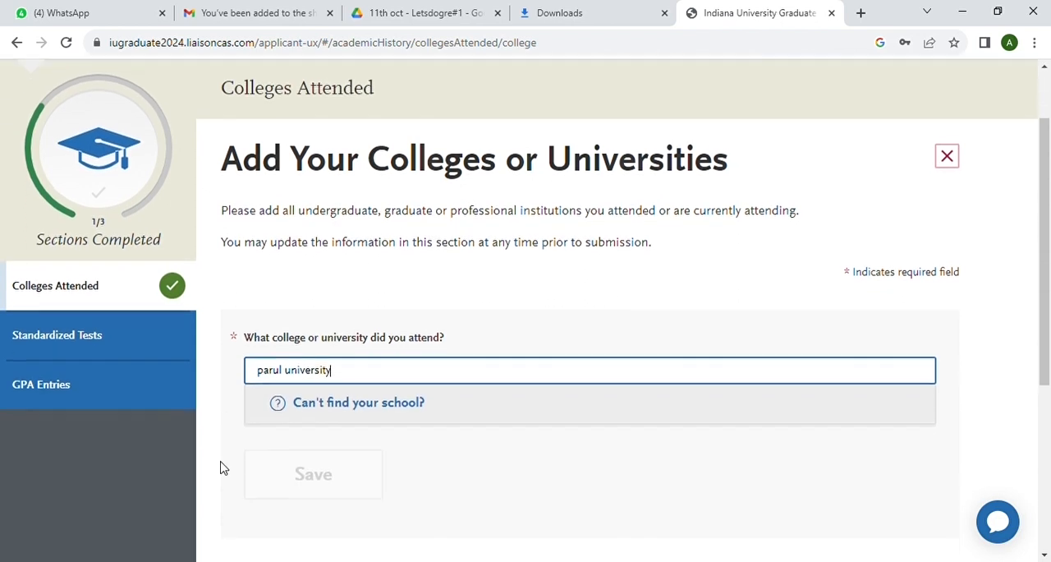
click(367, 355)
scroll(476, 366, down, 1)
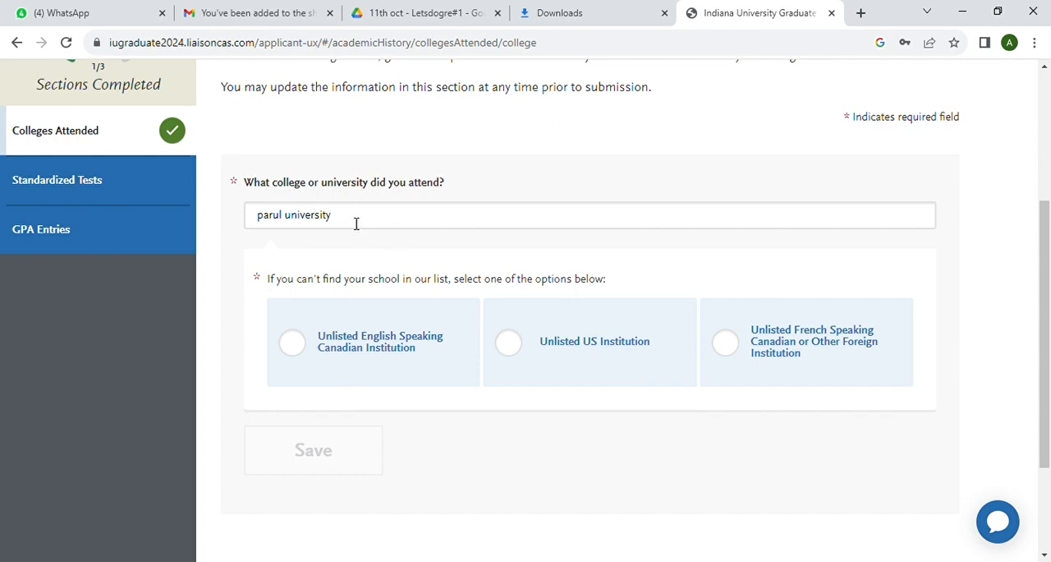
click(727, 350)
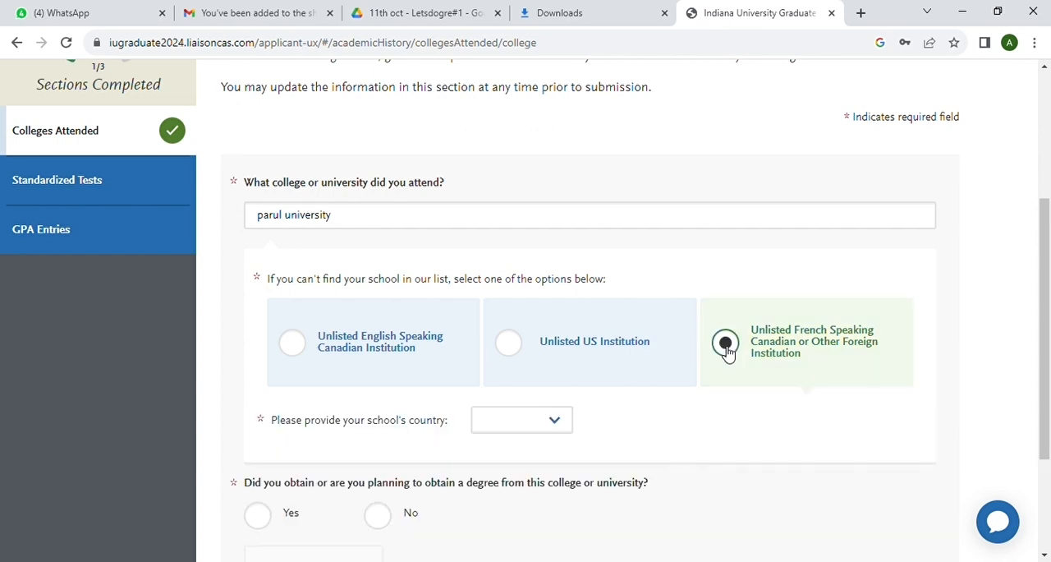
scroll(492, 410, down, 1)
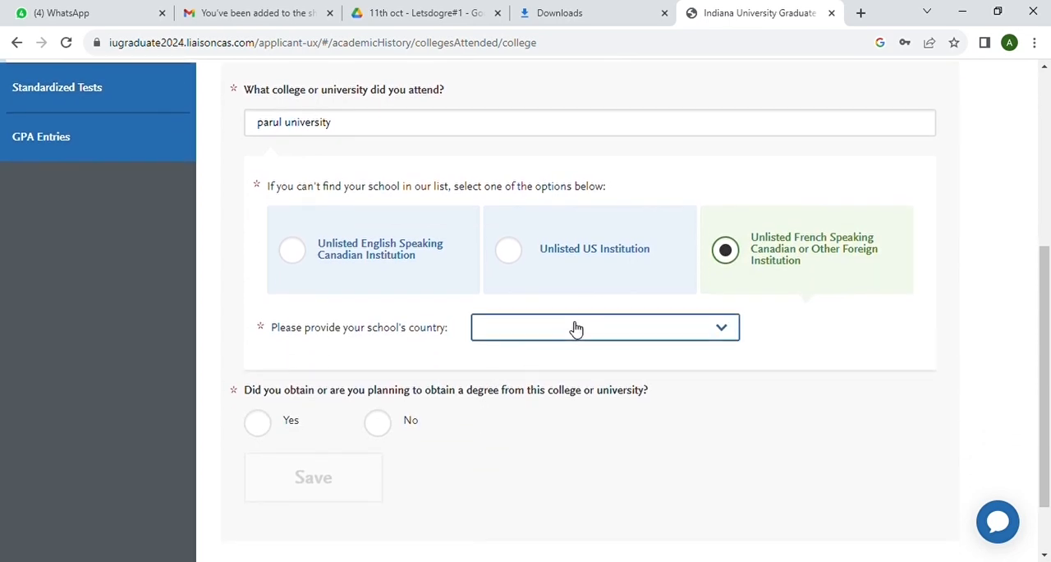
click(567, 307)
scroll(569, 359, down, 1)
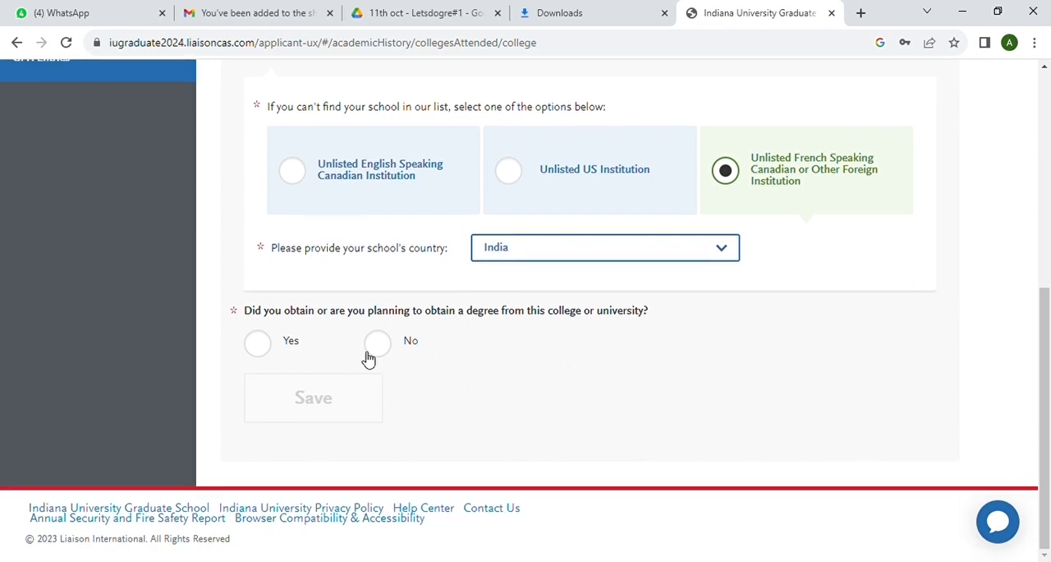
Indicate that a degree is being obtained there, as Degree In Progress with type Master of Science
click(258, 345)
scroll(330, 399, down, 1)
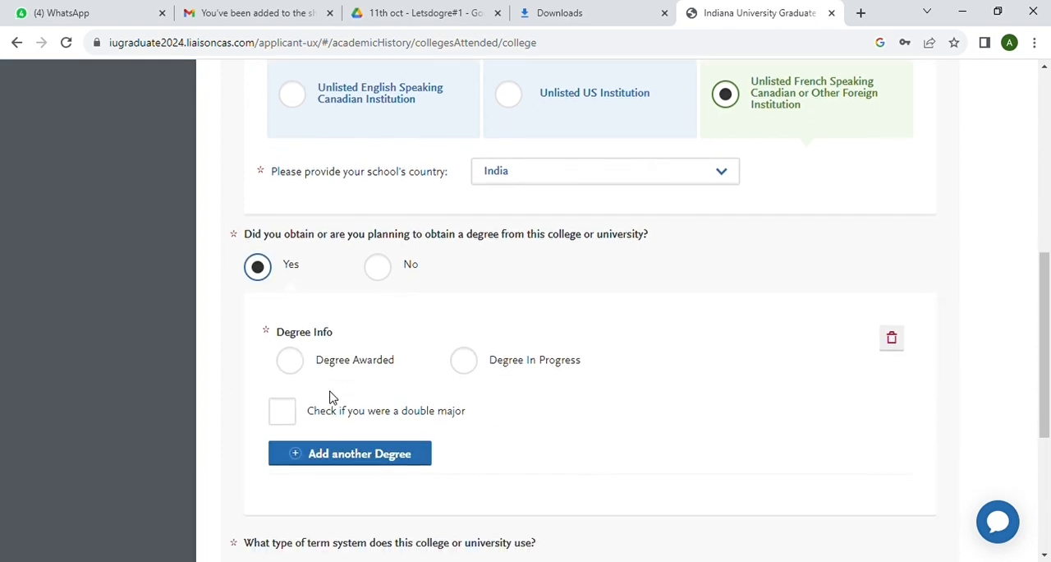
click(474, 352)
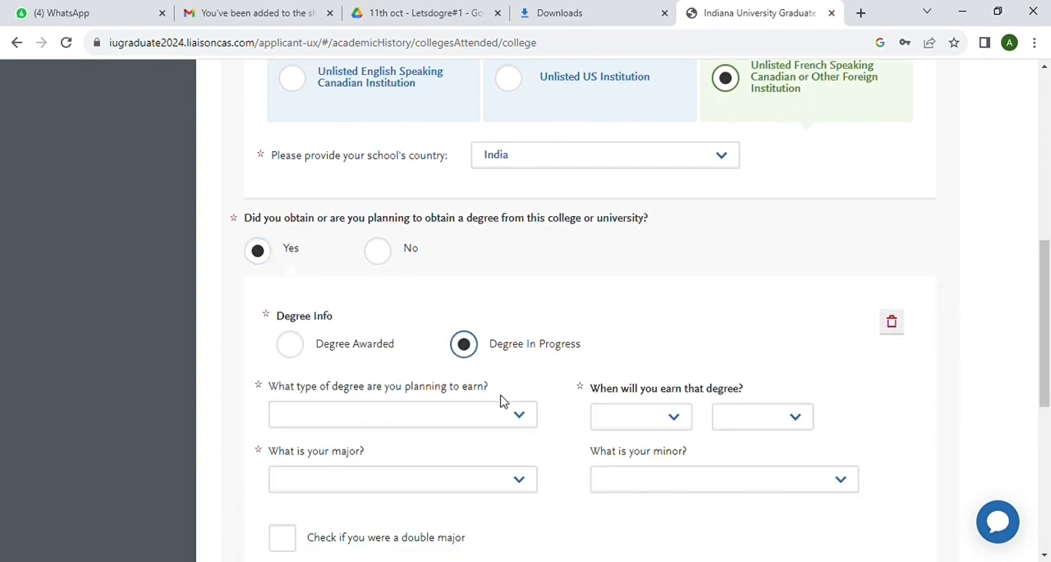
scroll(502, 402, down, 1)
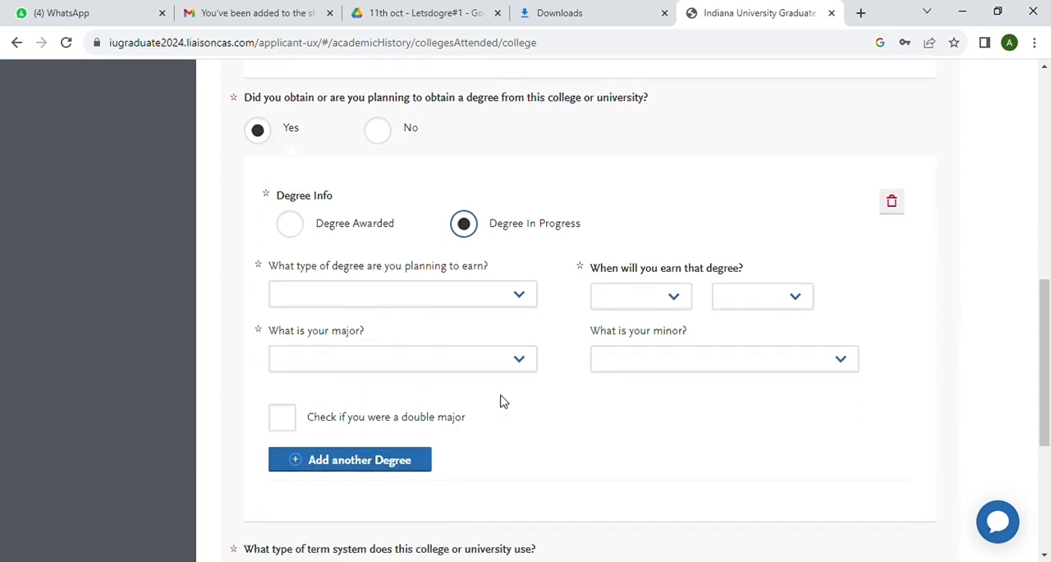
click(525, 285)
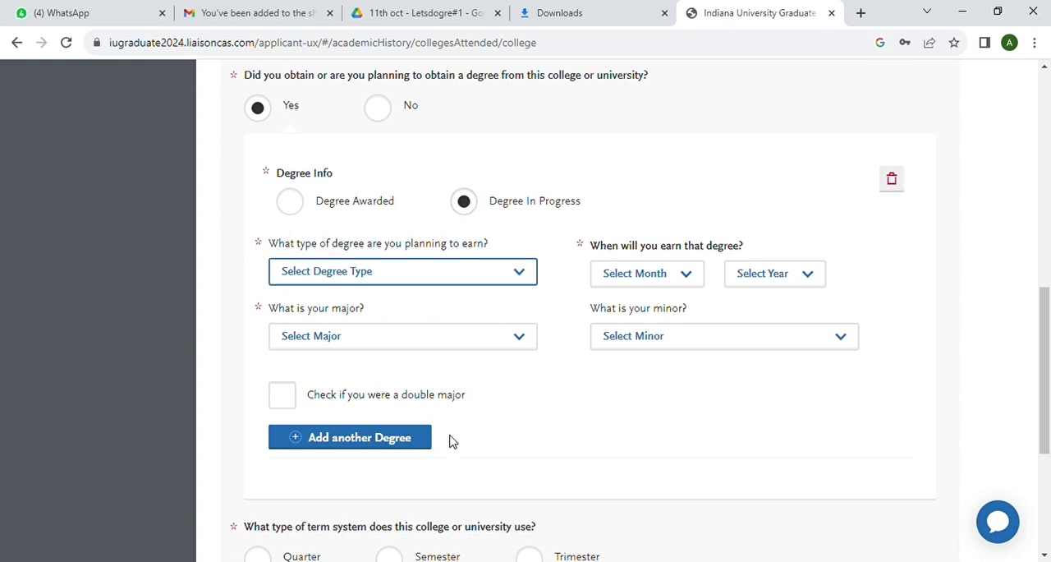
click(378, 436)
Set the Master of Science degree's expected date to December 2023 and its major to Physics
click(690, 278)
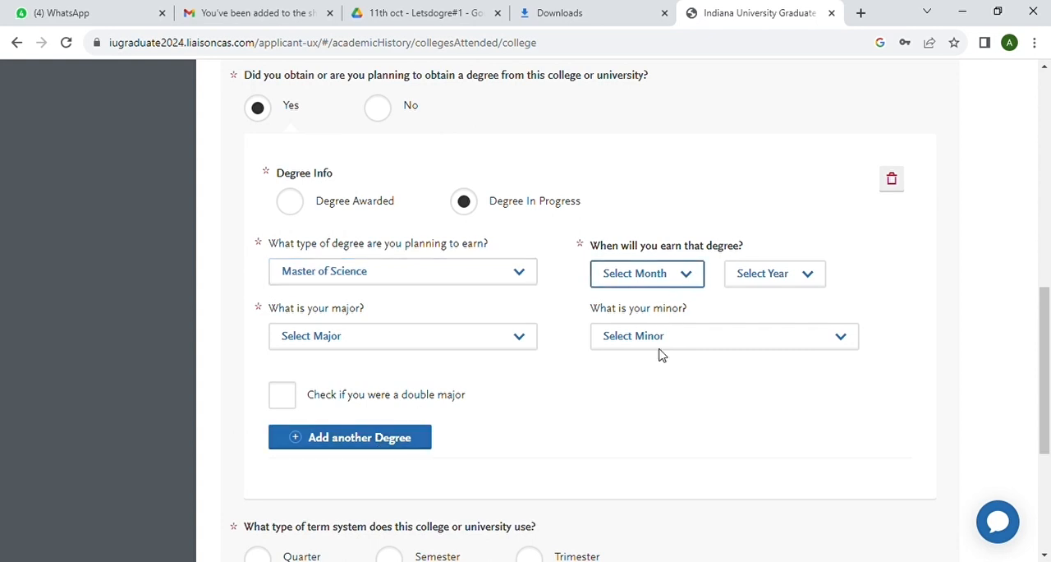
click(653, 477)
click(812, 274)
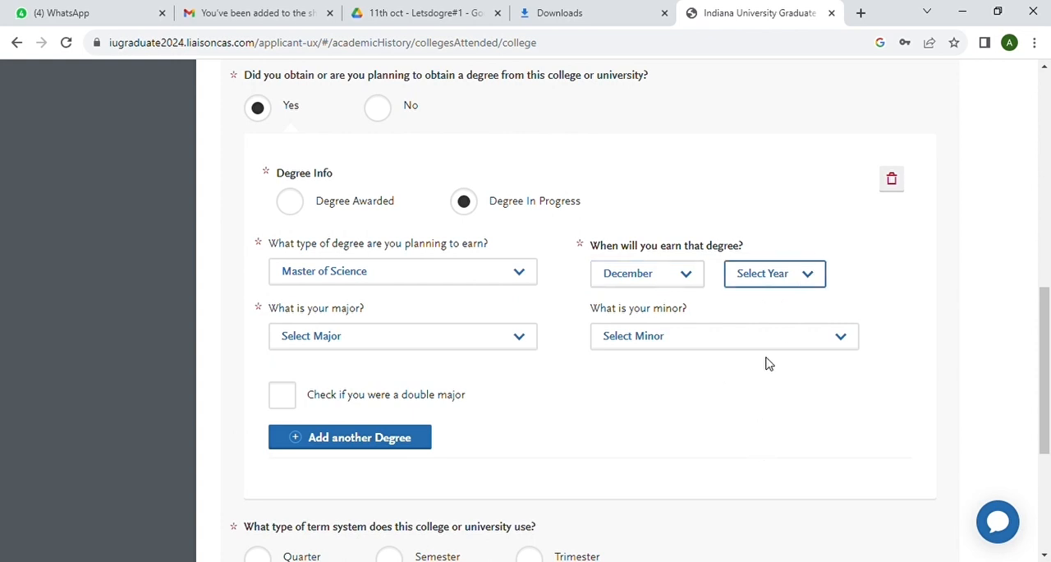
click(761, 405)
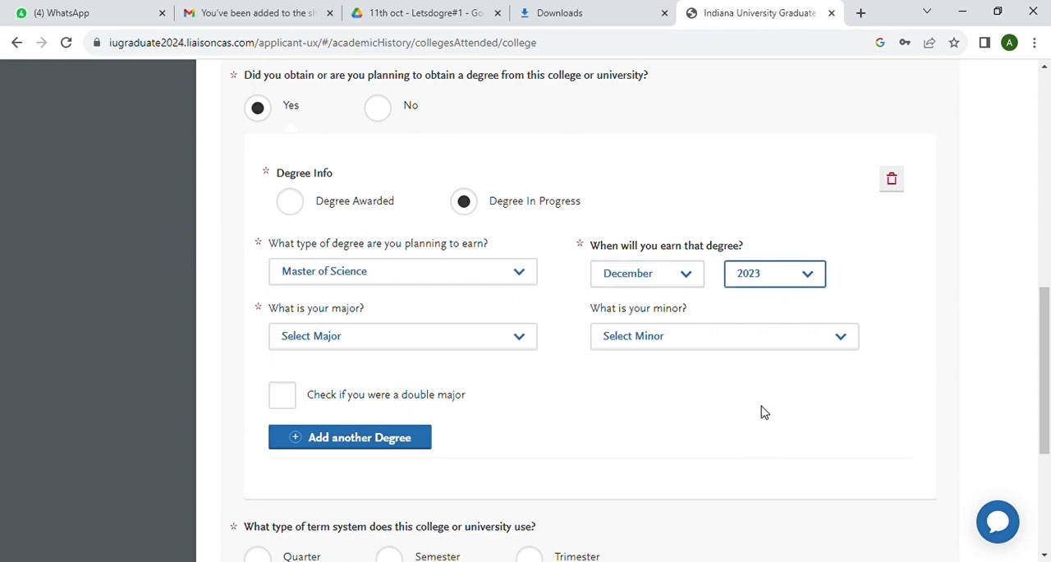
click(526, 339)
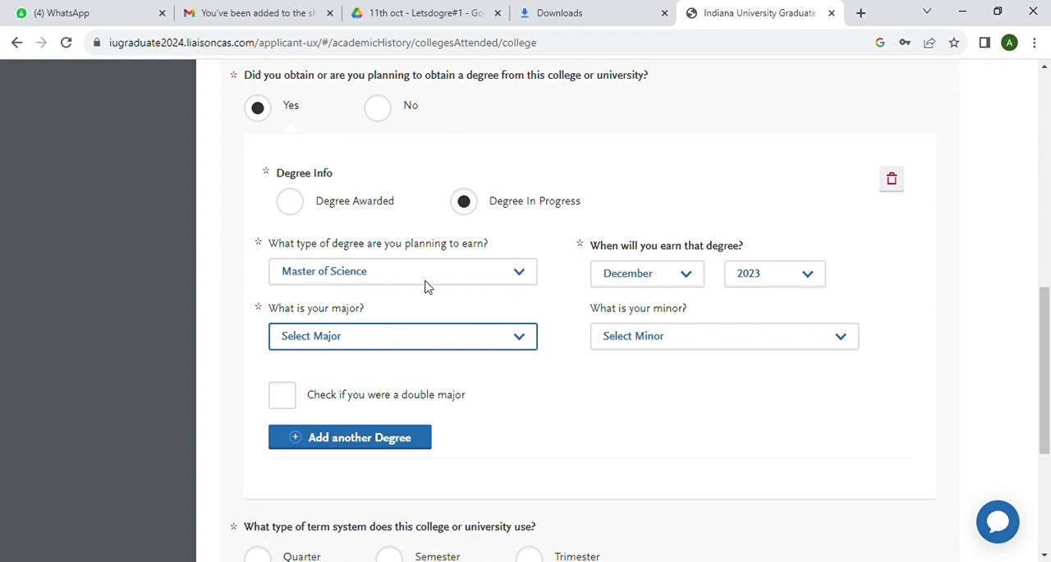
click(345, 202)
Set Parul University's term system to Semester and the tuition status to In-State Tuition
scroll(591, 382, down, 2)
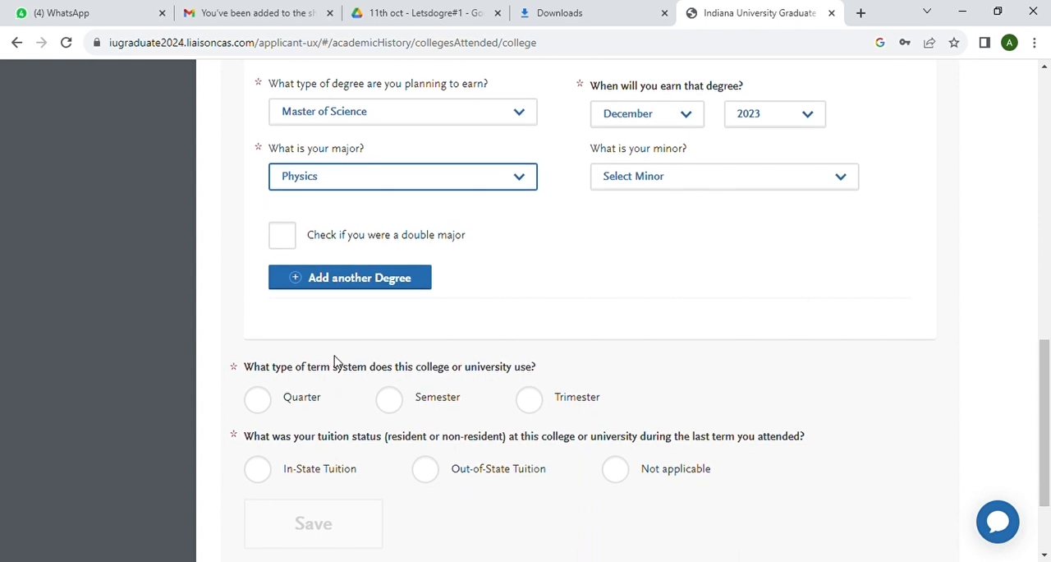
scroll(334, 361, down, 2)
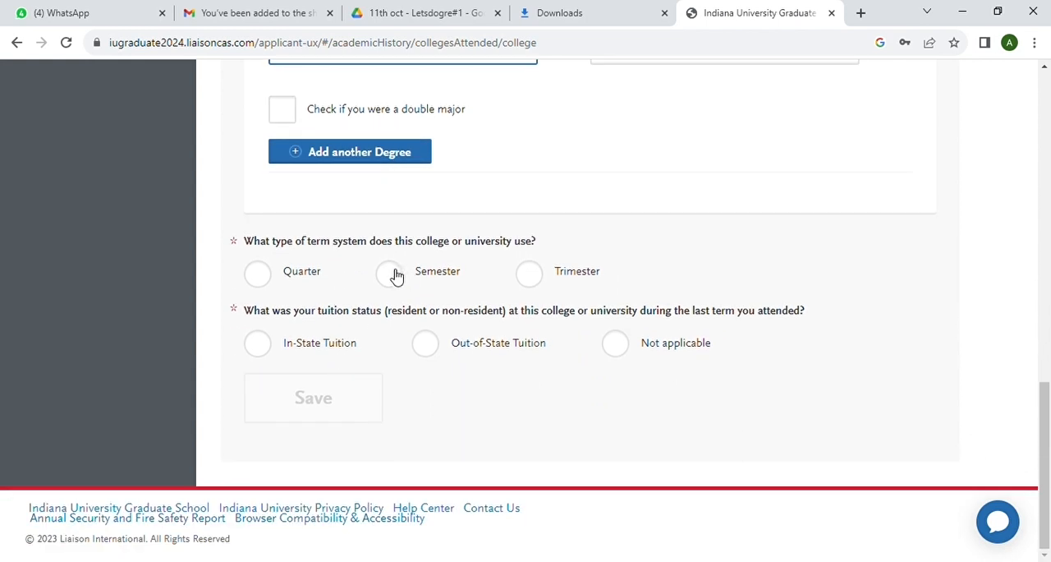
click(391, 275)
scroll(450, 323, down, 1)
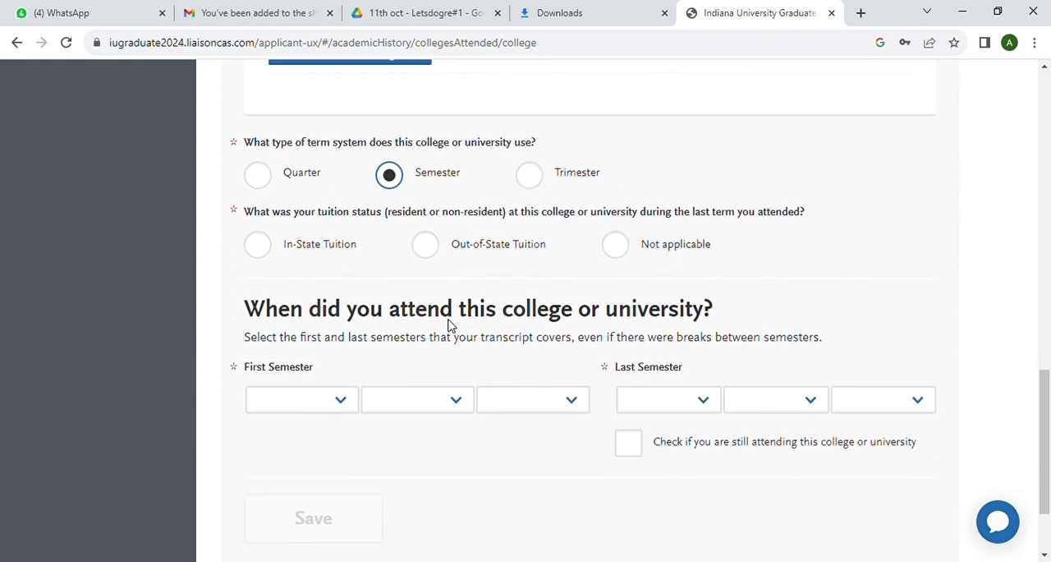
click(261, 232)
Set the first semester attended at Parul University to Summer 1, July 2021
scroll(354, 251, down, 1)
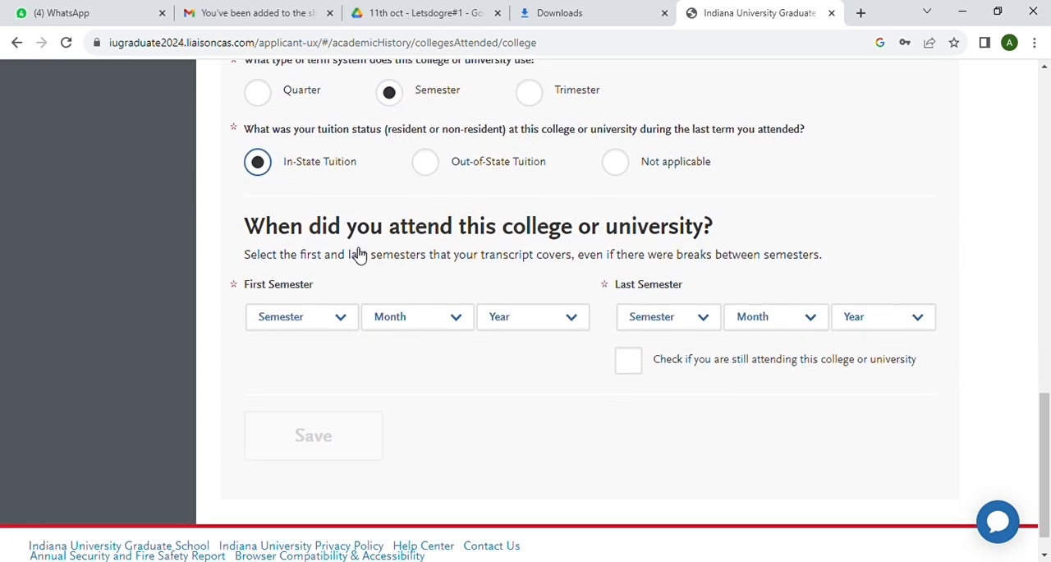
click(343, 321)
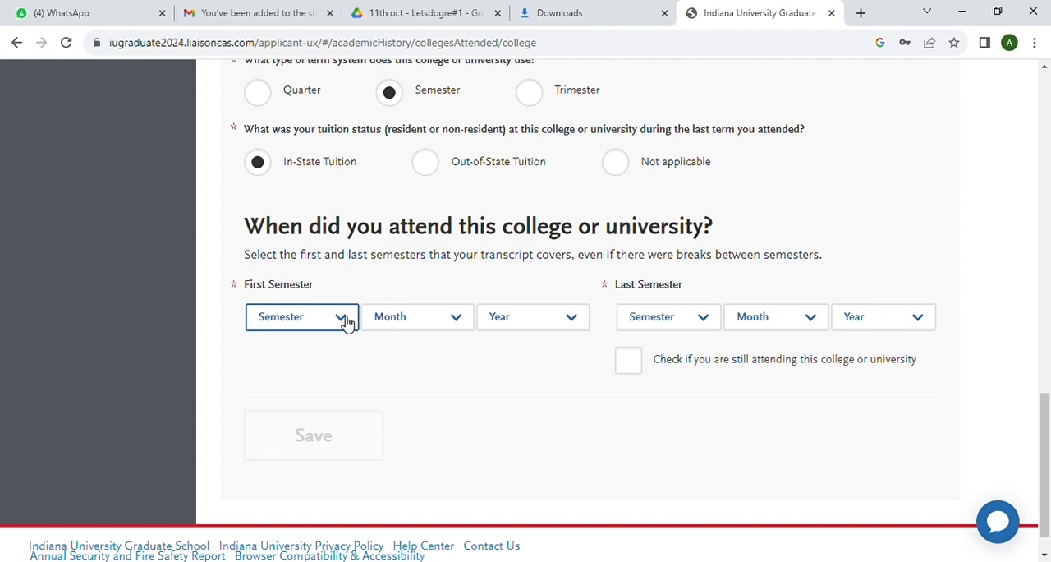
click(299, 381)
click(457, 324)
click(414, 446)
click(572, 321)
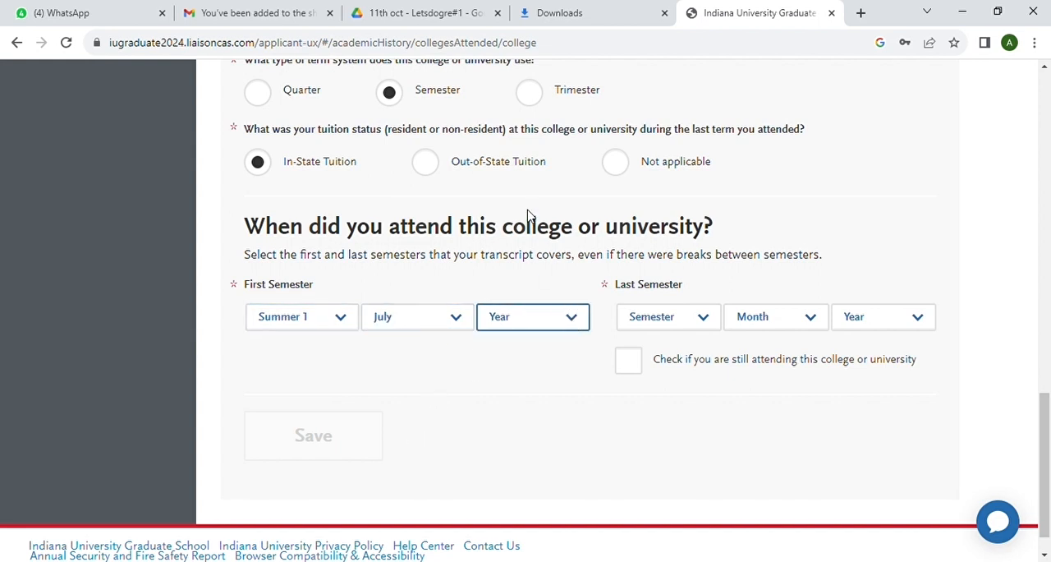
click(526, 169)
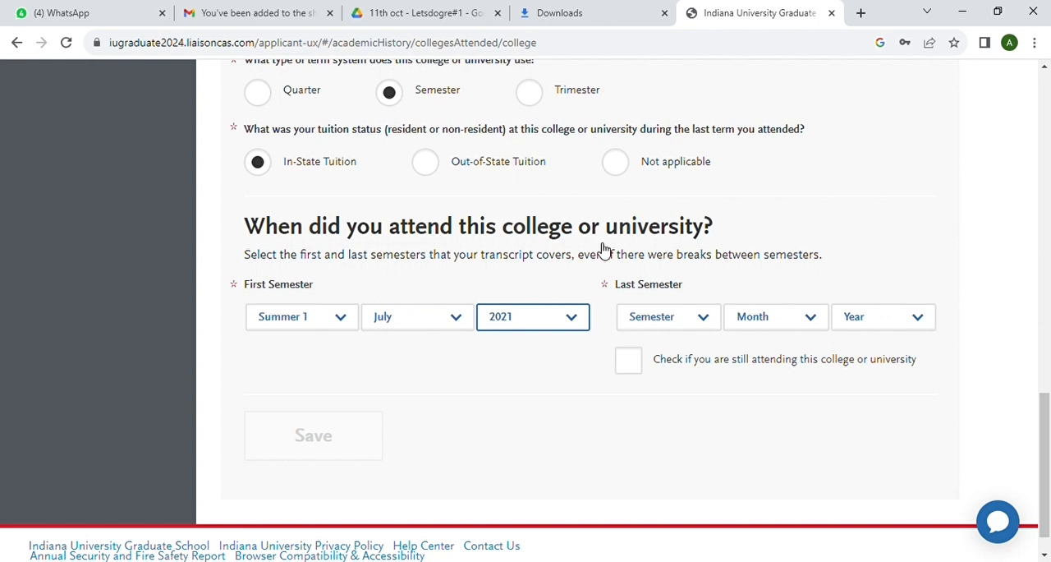
Set the last semester at Parul University to Summer 1, June 2023, and save the college entry
click(706, 319)
click(684, 383)
click(813, 319)
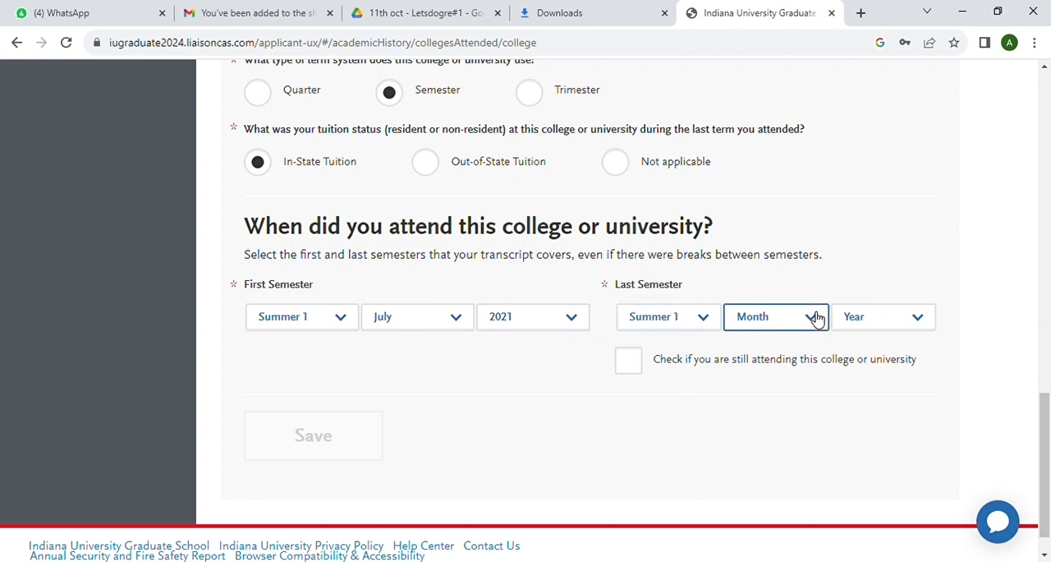
click(803, 393)
click(923, 317)
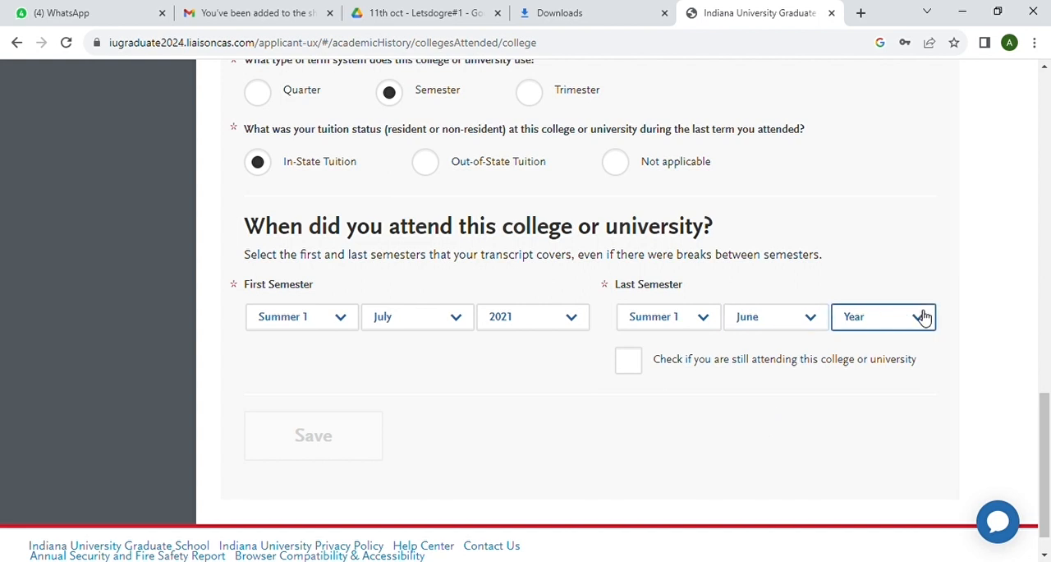
click(864, 146)
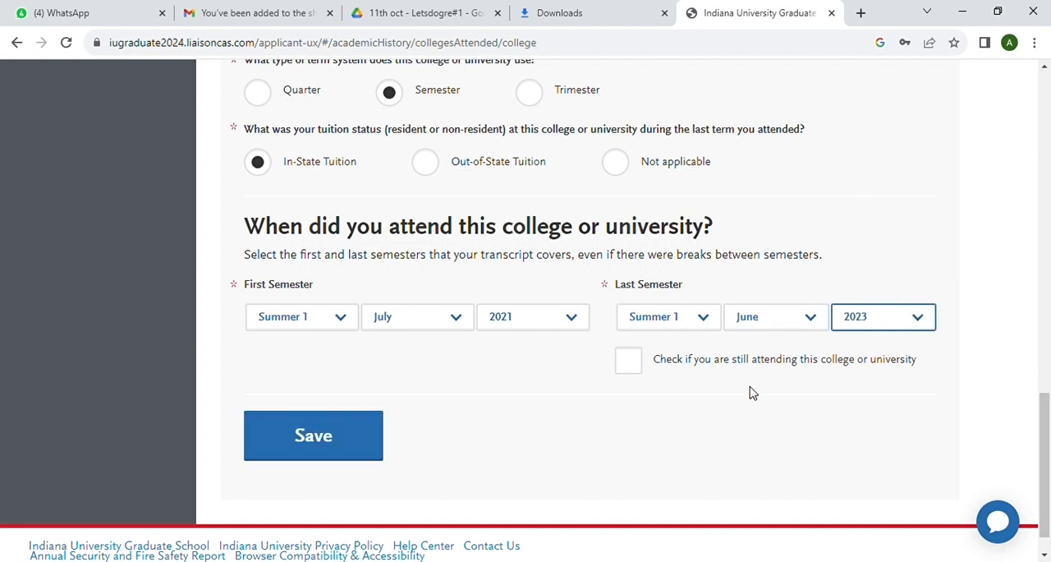
scroll(753, 394, down, 1)
click(347, 403)
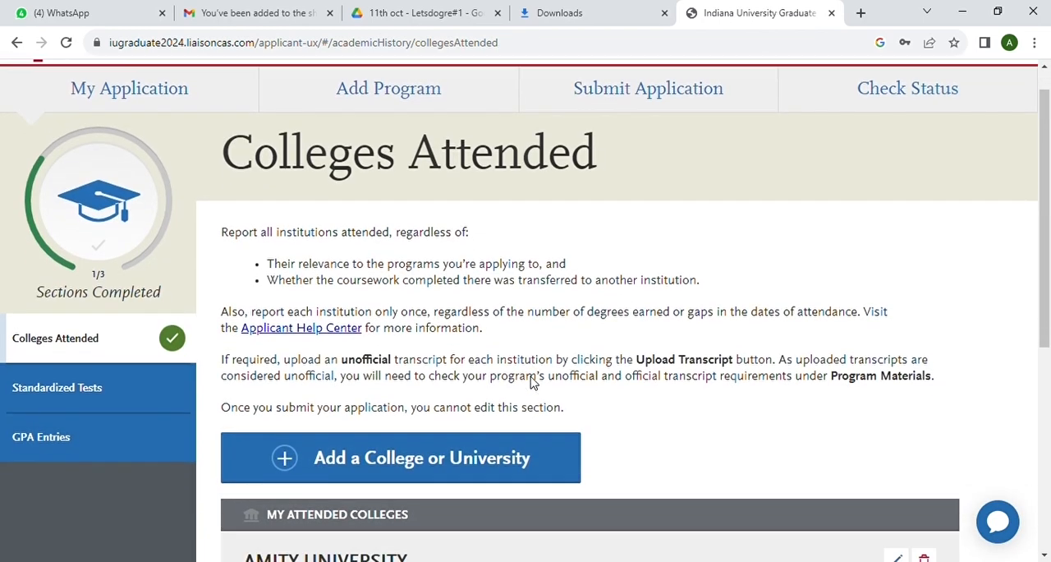
Upload BSc Transcript.pdf as the transcript for Amity University
scroll(531, 382, down, 5)
scroll(527, 383, down, 3)
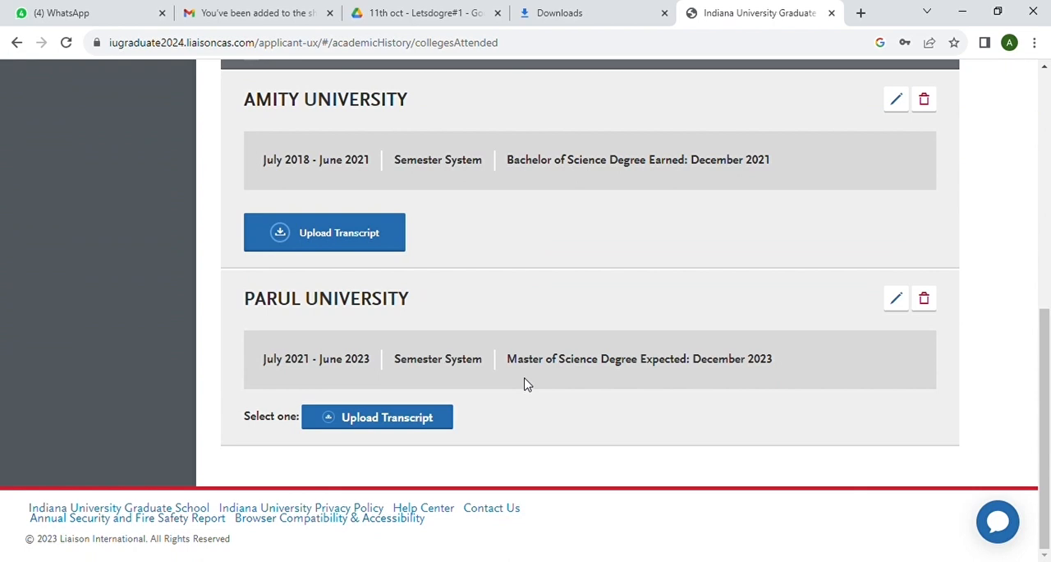
scroll(525, 384, up, 2)
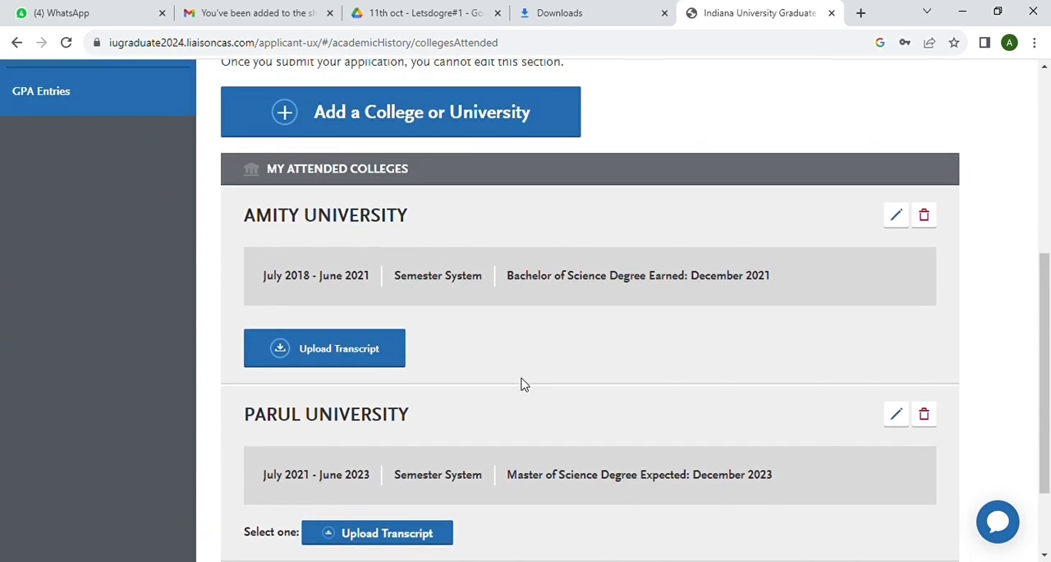
click(344, 350)
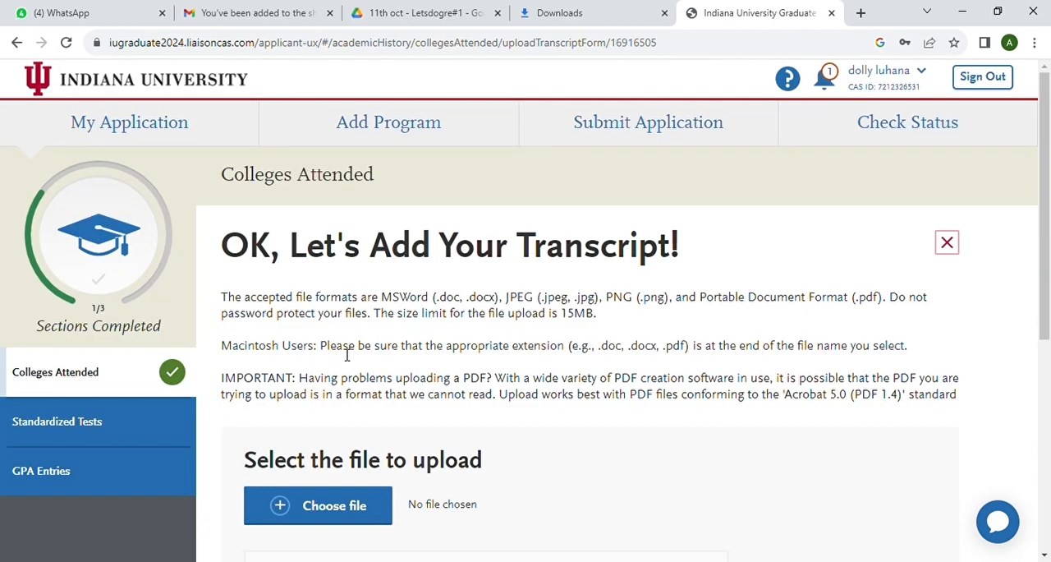
scroll(463, 404, down, 2)
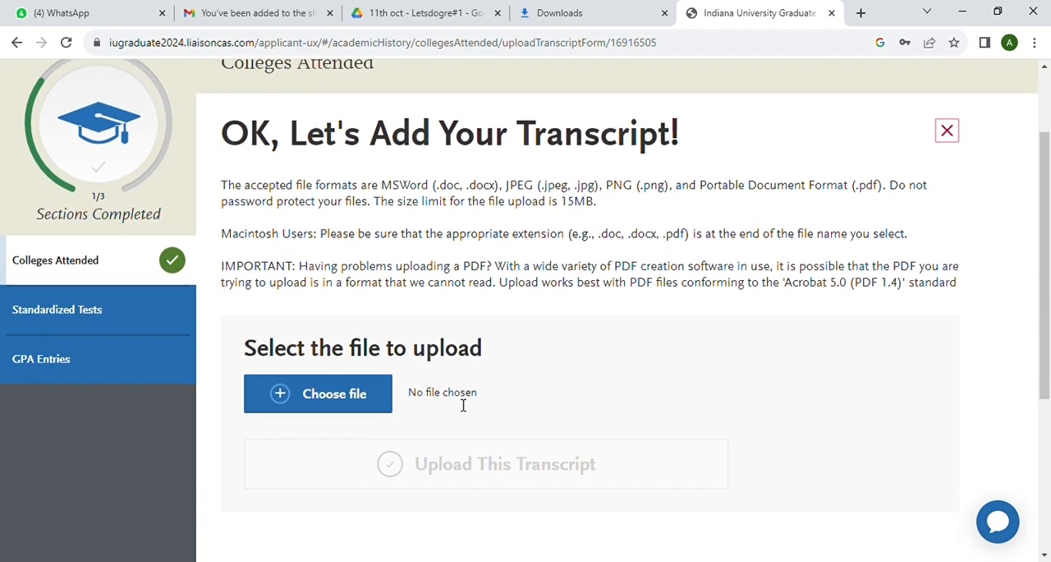
click(347, 411)
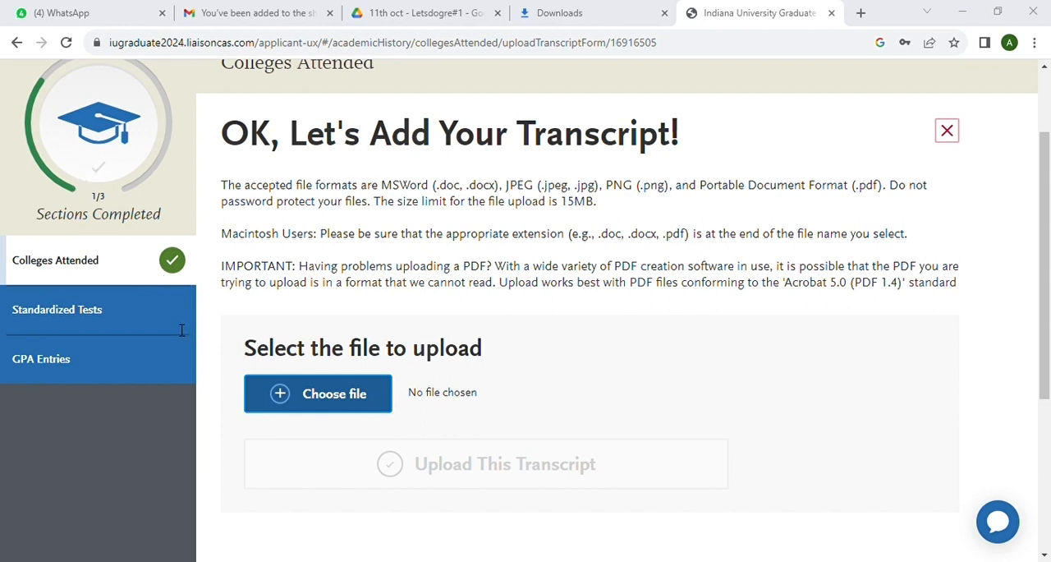
click(399, 348)
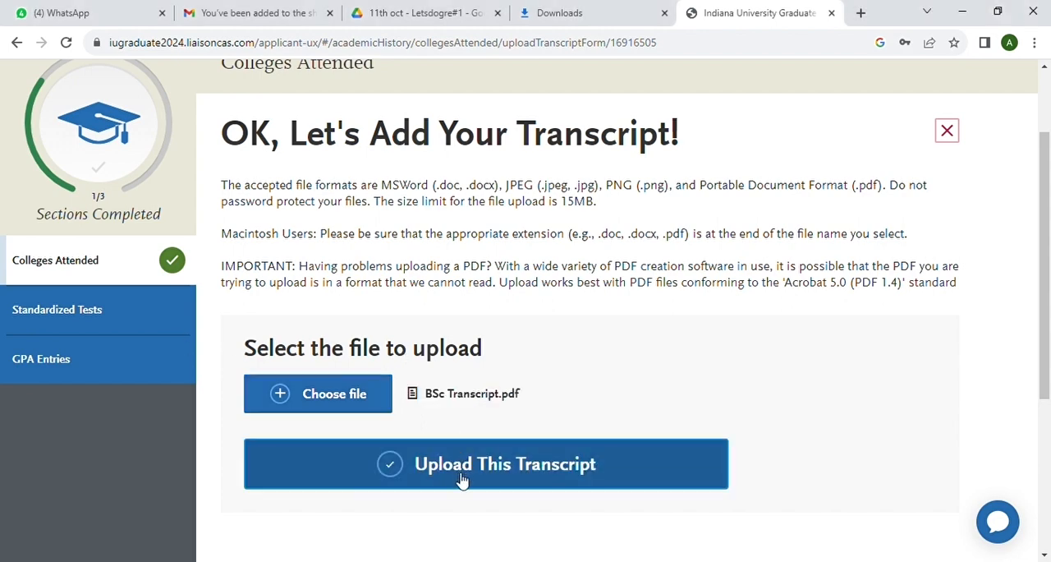
click(462, 483)
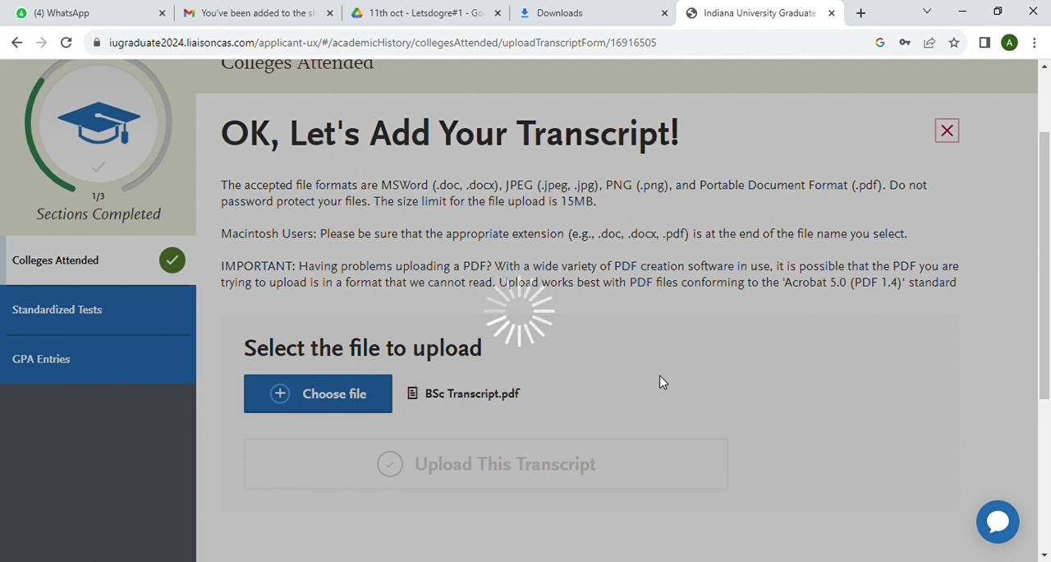
scroll(663, 382, down, 5)
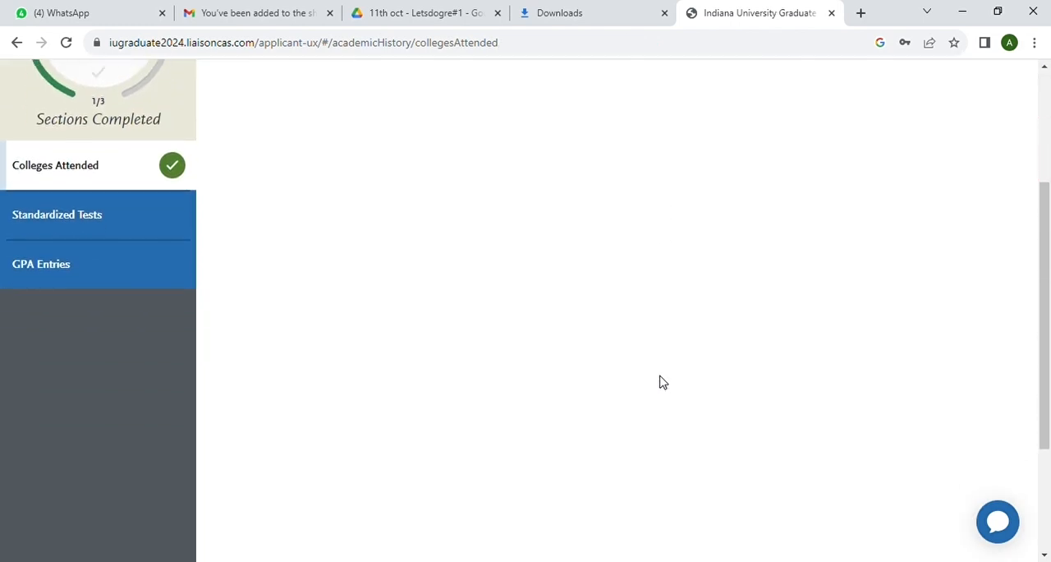
Upload MSc Transcript.pdf as the transcript for Parul University
scroll(663, 385, up, 2)
scroll(663, 383, down, 4)
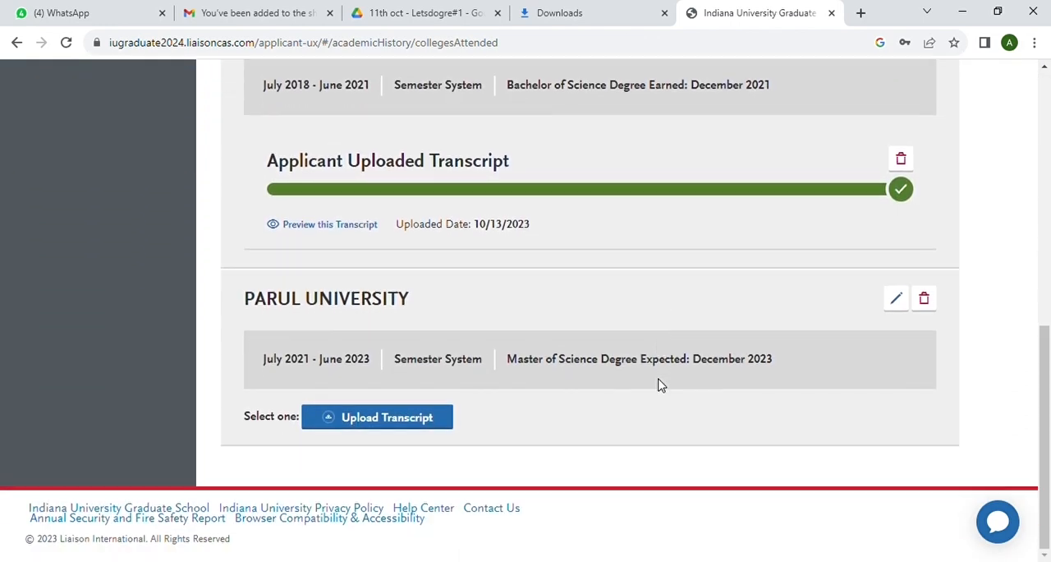
click(411, 432)
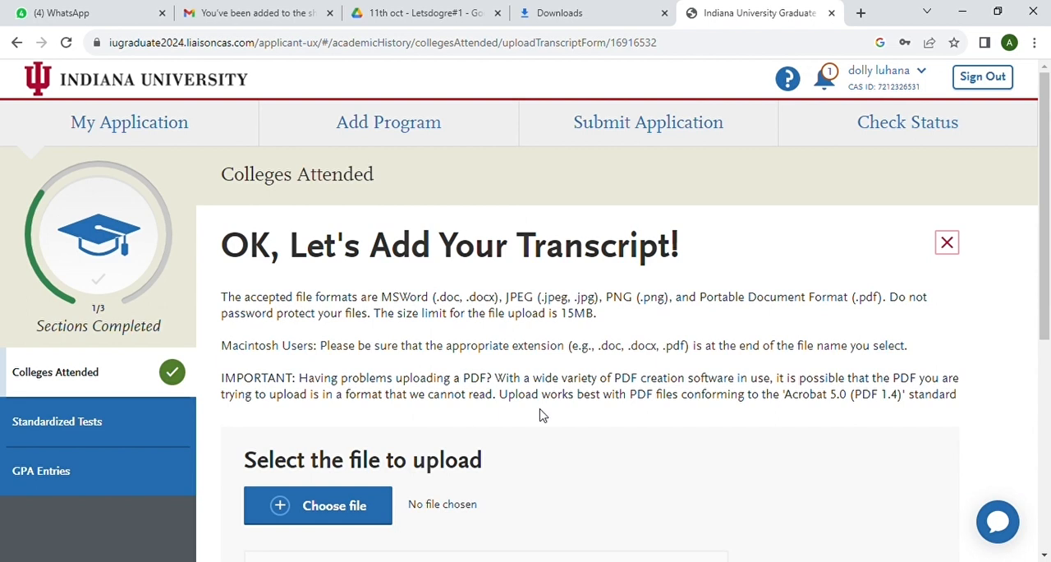
click(323, 519)
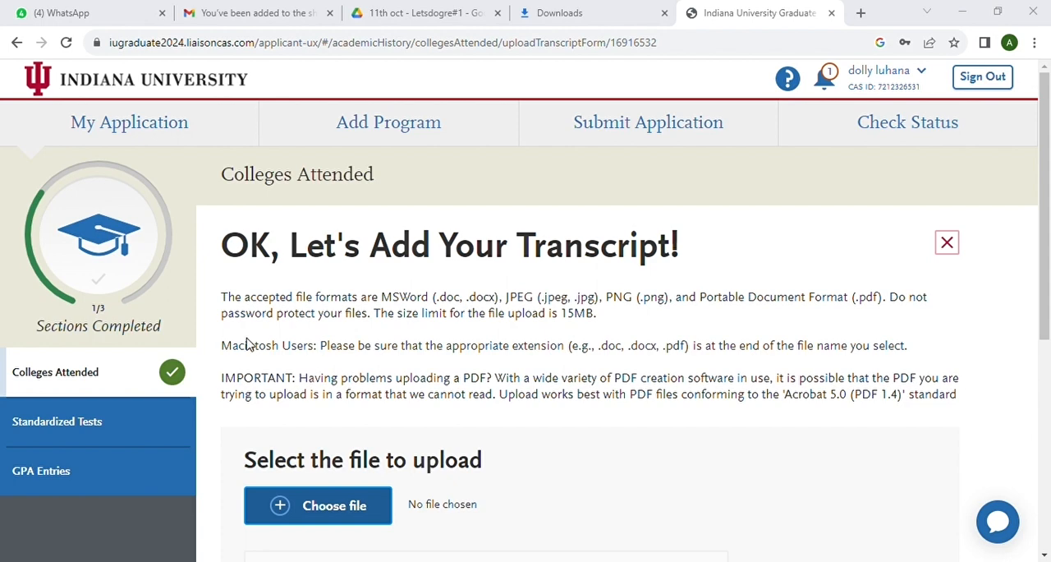
double_click(395, 342)
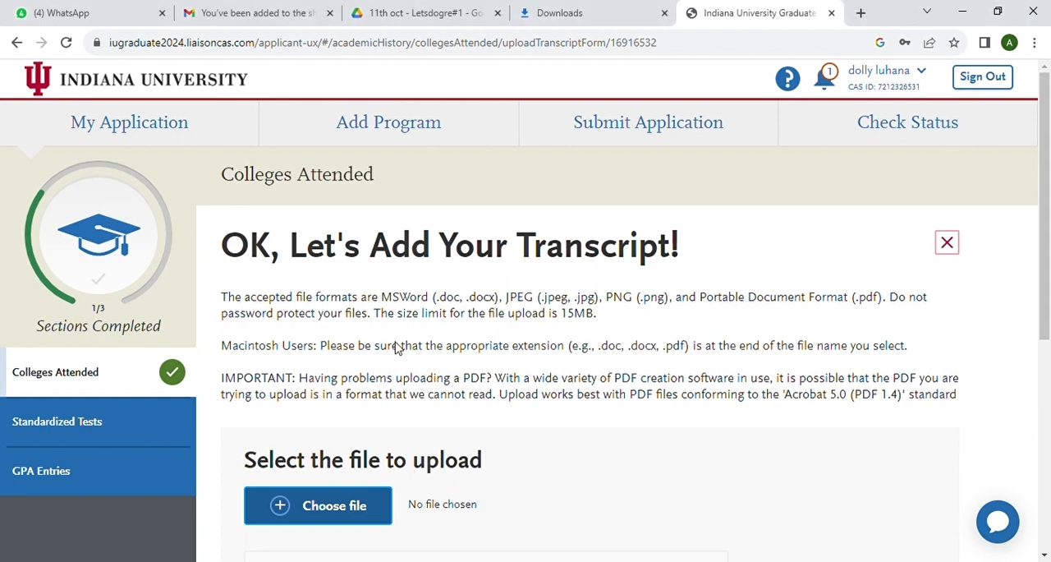
scroll(440, 443, down, 3)
click(509, 331)
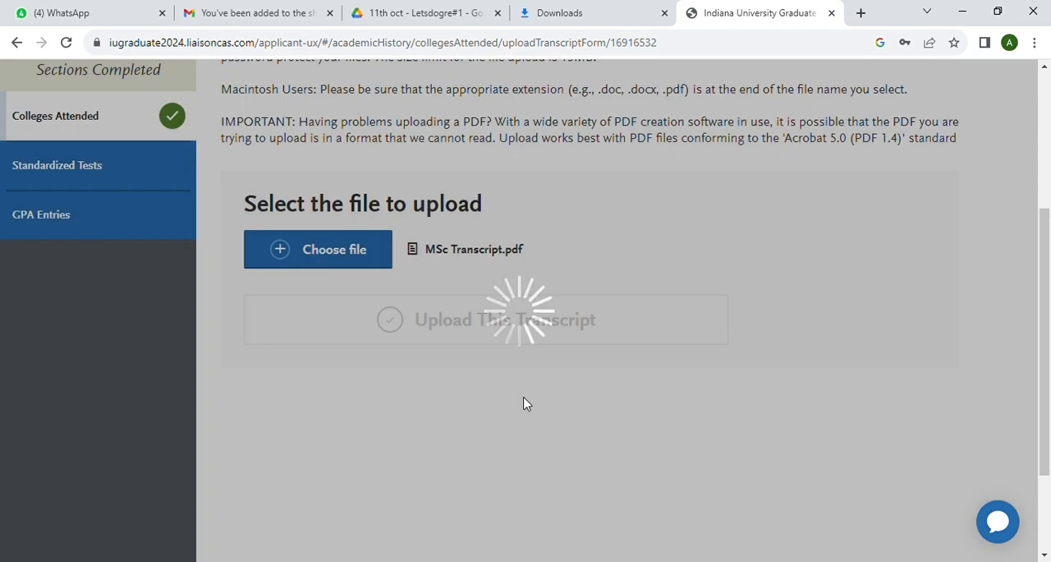
Review the attended colleges list to check the transcript entries for Amity University and Parul University
scroll(527, 405, down, 5)
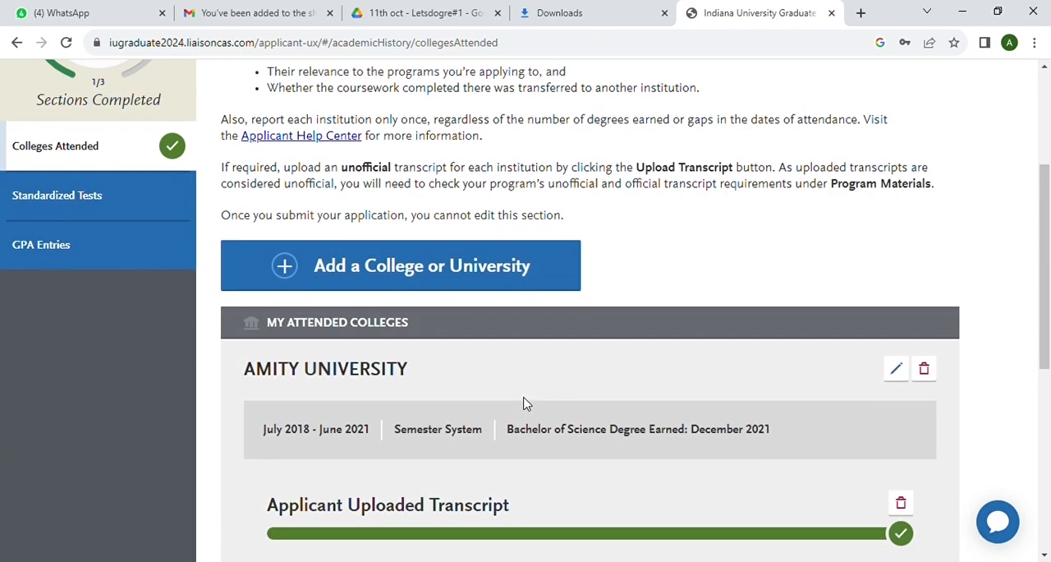
scroll(527, 404, down, 3)
scroll(528, 404, up, 7)
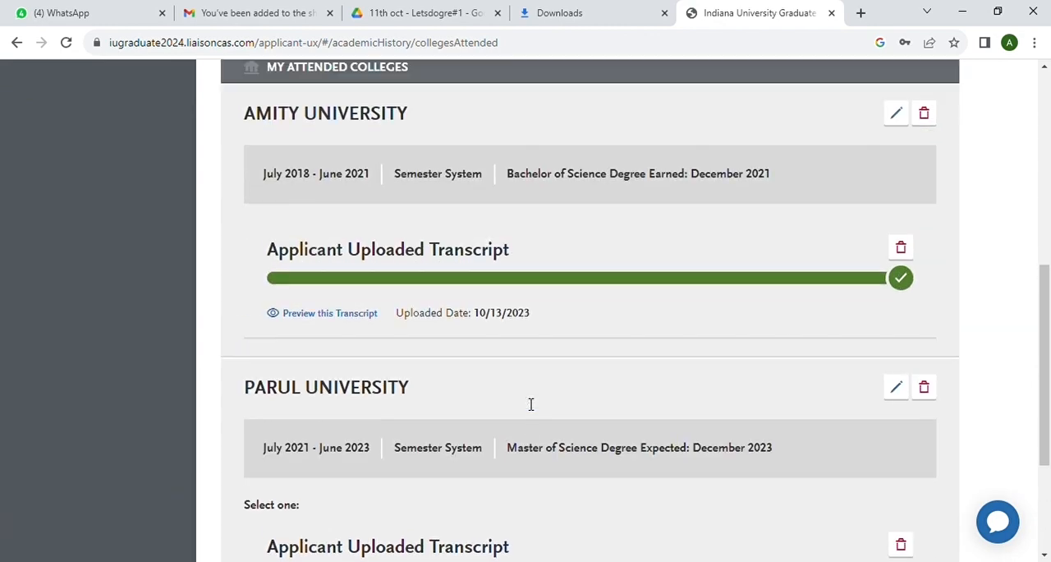
scroll(530, 404, up, 1)
scroll(526, 403, down, 3)
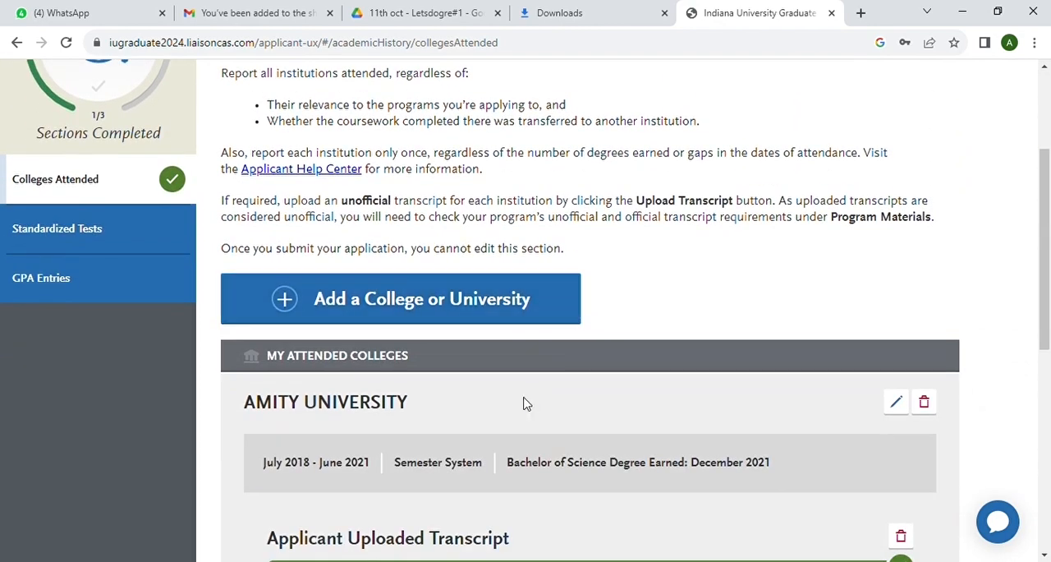
scroll(525, 403, down, 3)
scroll(527, 403, down, 3)
scroll(523, 401, up, 6)
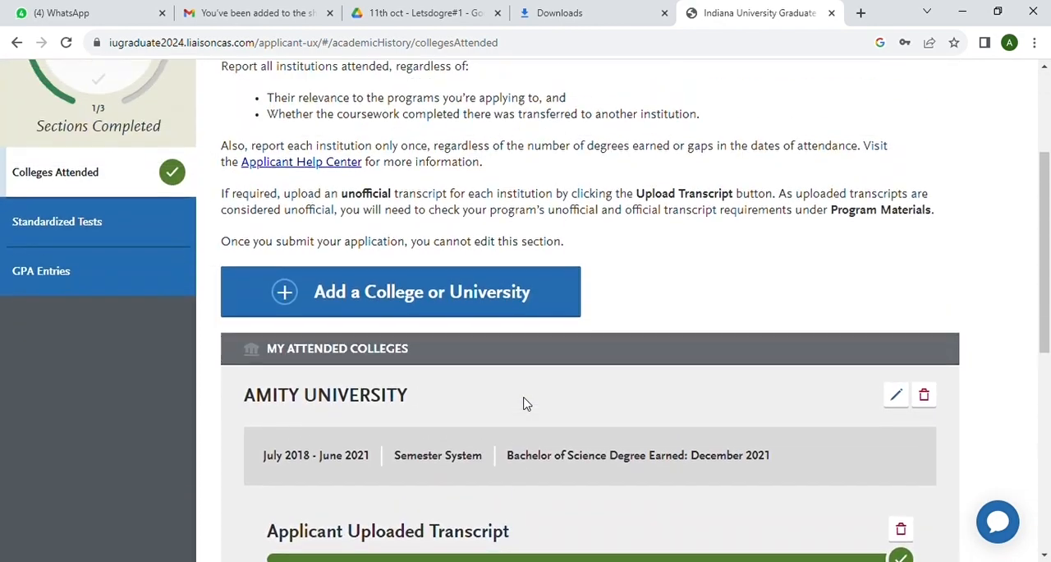
Go to the Standardized Tests section and start adding a TOEFL test score
click(90, 284)
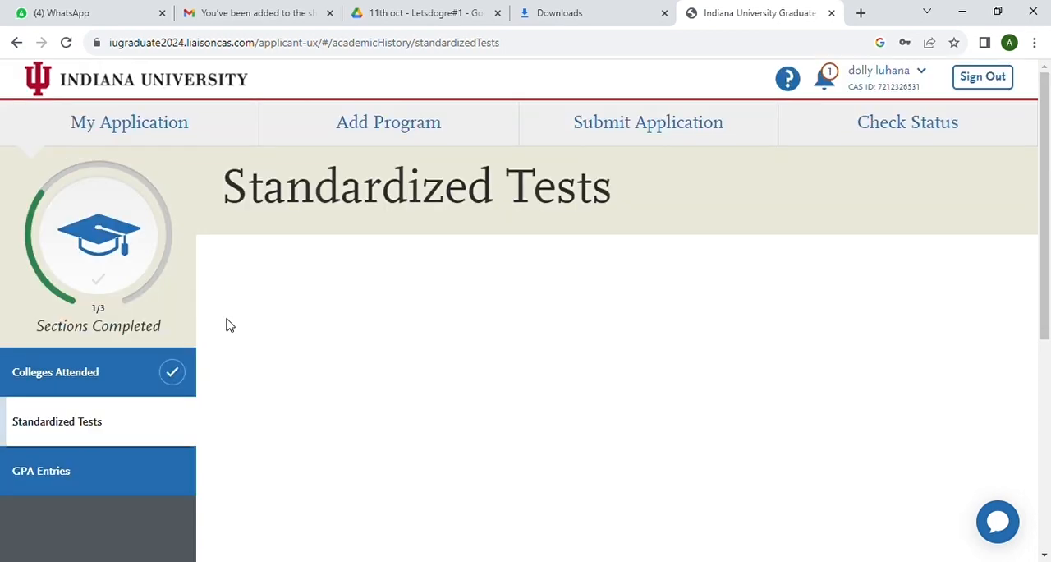
scroll(460, 374, down, 3)
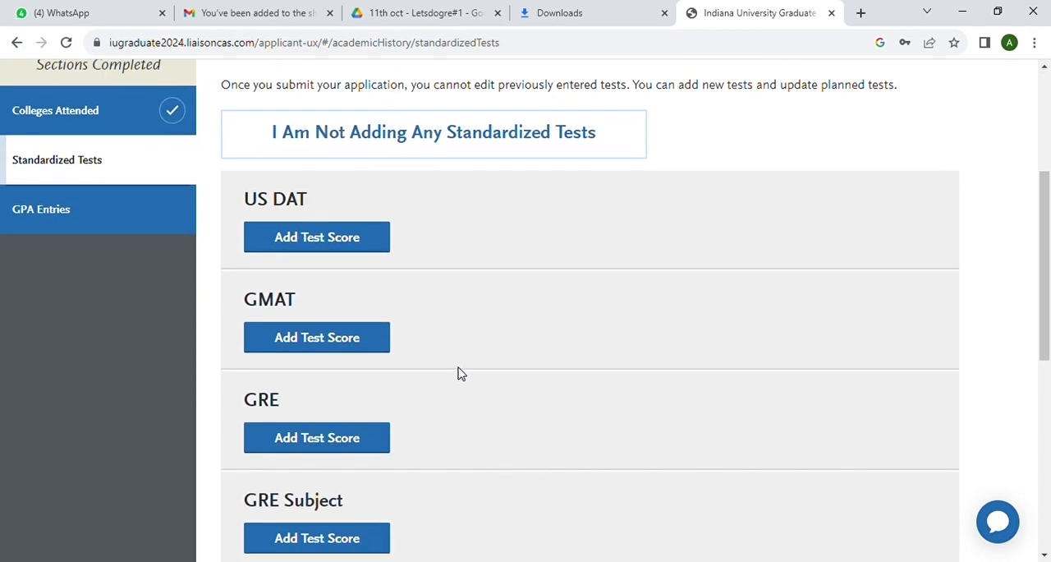
scroll(459, 373, down, 3)
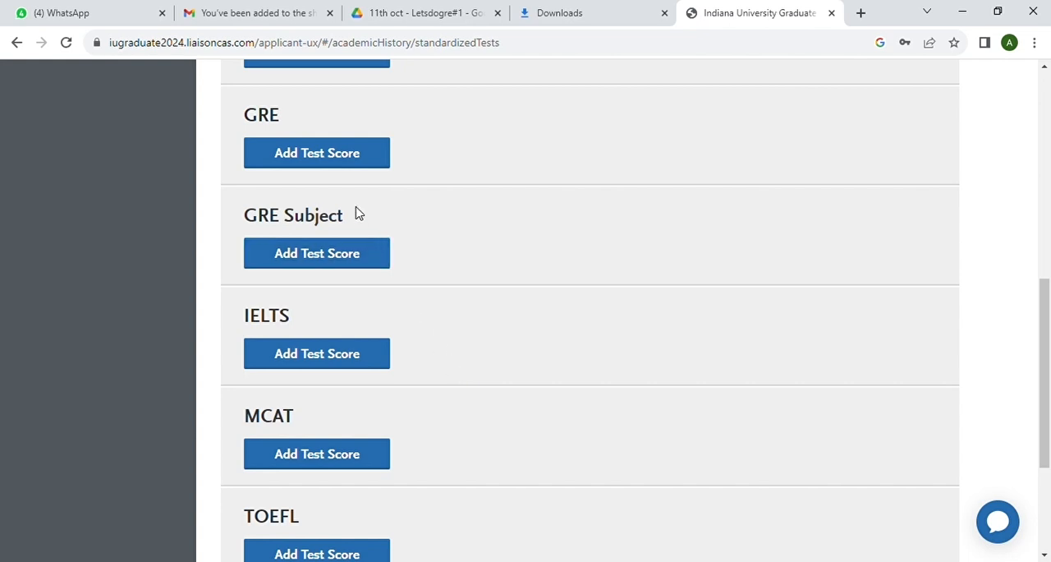
click(355, 170)
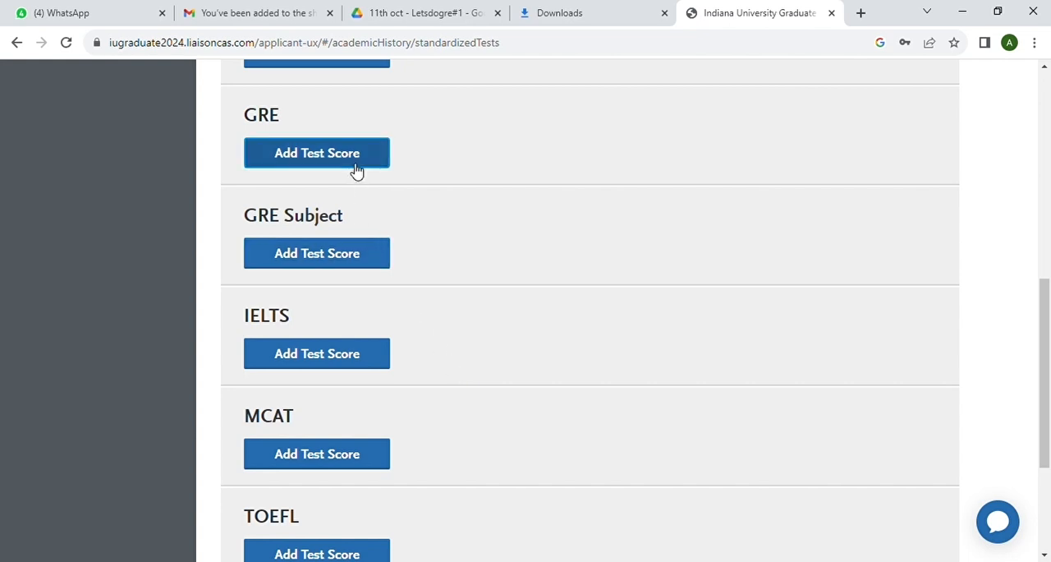
scroll(369, 207, down, 3)
click(332, 341)
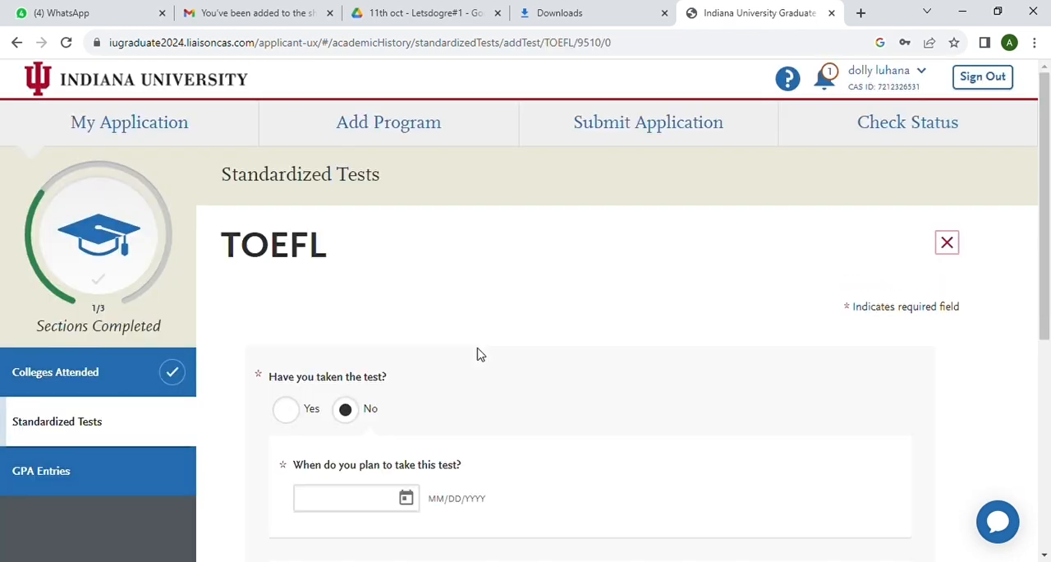
Mark the TOEFL as already taken, with 01/01/2023 as the test date
scroll(528, 387, down, 2)
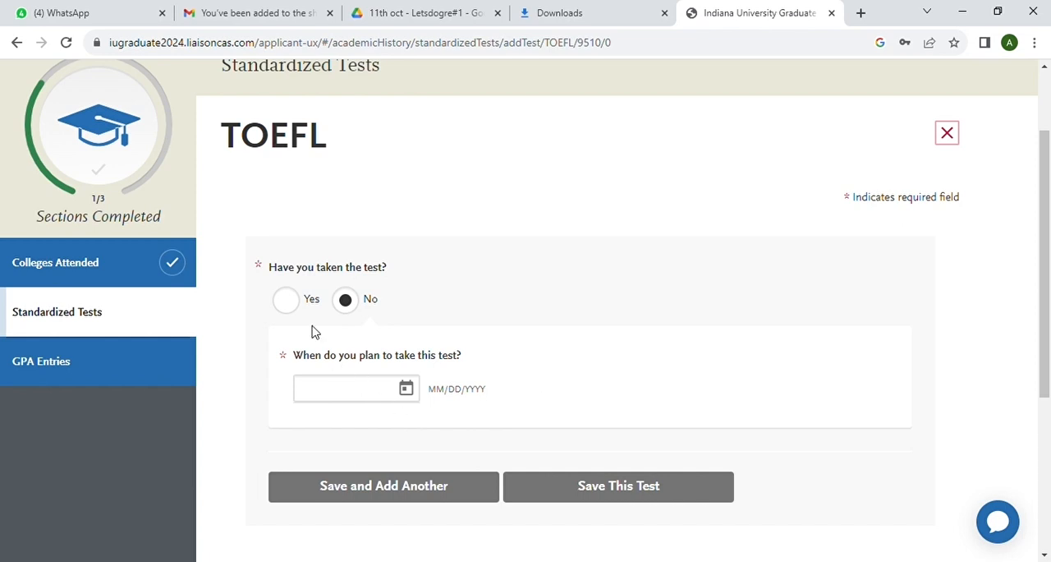
click(293, 306)
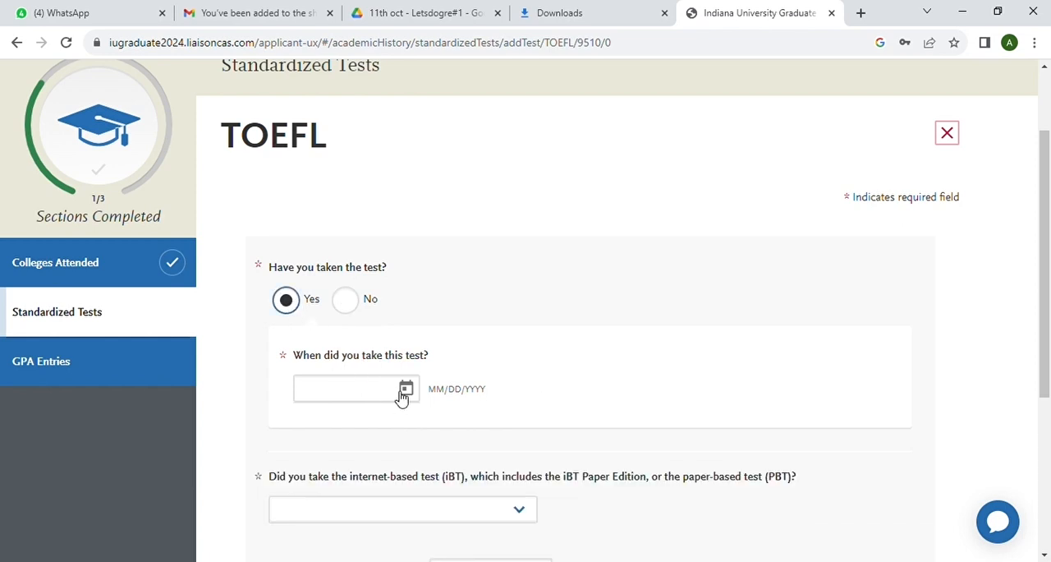
click(409, 392)
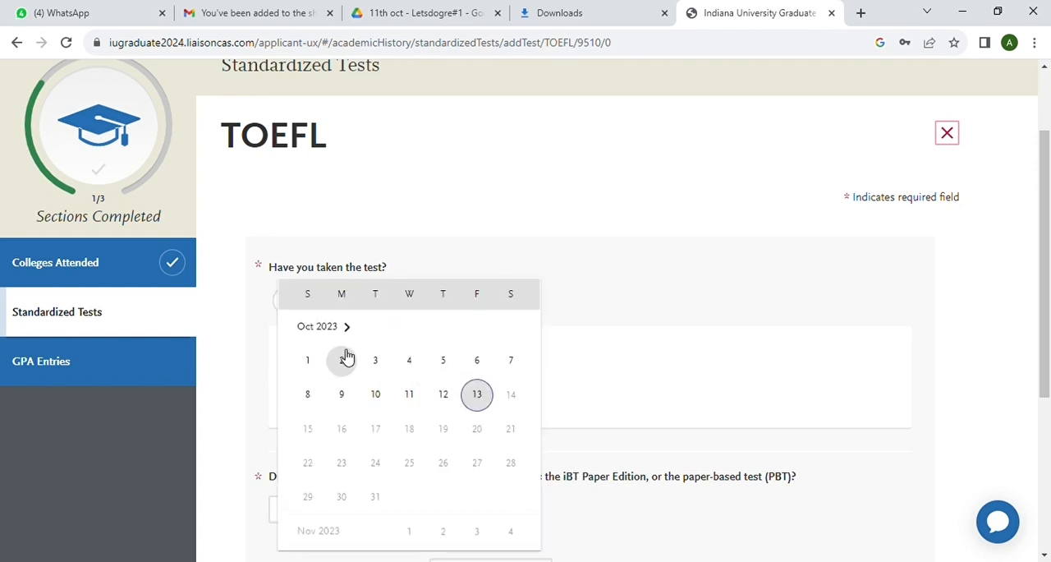
click(333, 327)
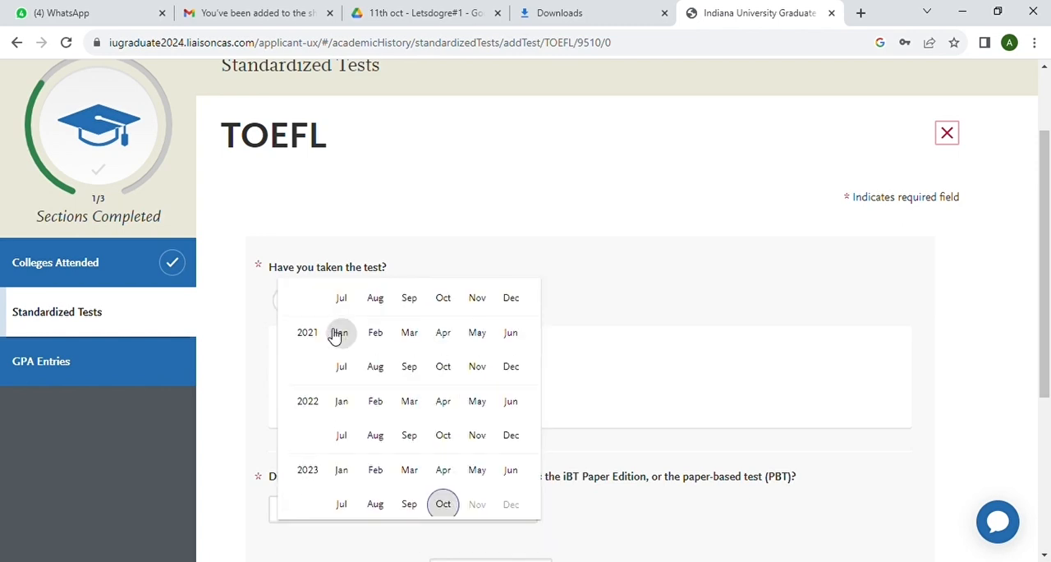
click(343, 475)
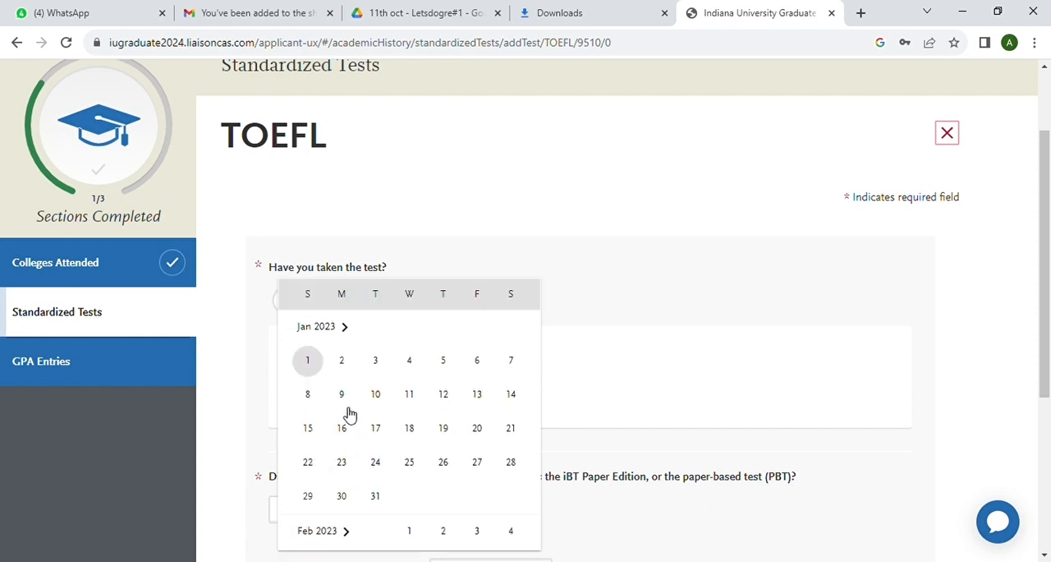
click(310, 371)
Set the TOEFL format to Internet-based and enter a seven-digit test registration ID
scroll(402, 416, down, 2)
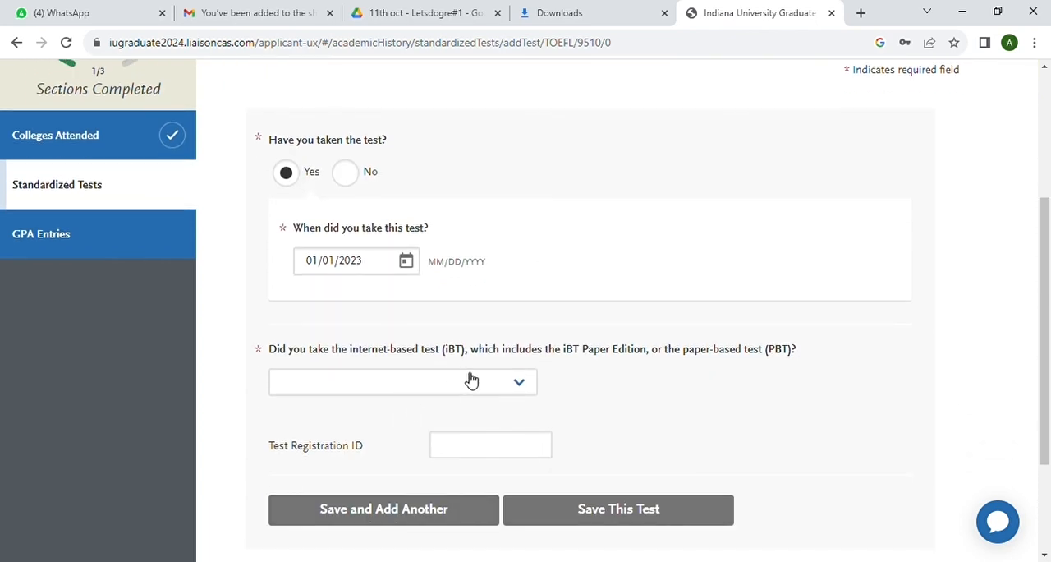
click(515, 387)
click(446, 424)
scroll(585, 407, down, 2)
click(473, 324)
text(1)
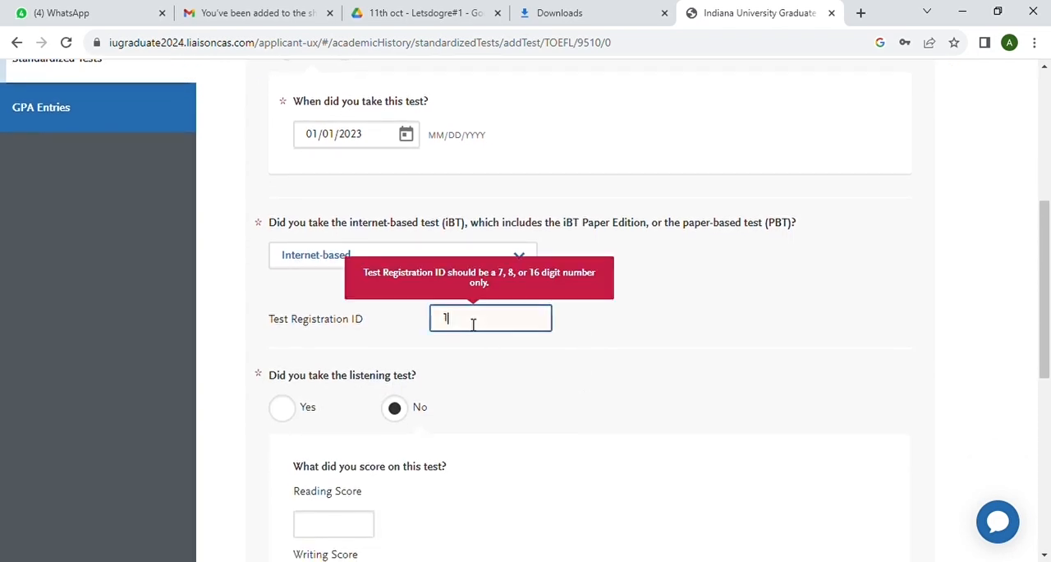
text(234567)
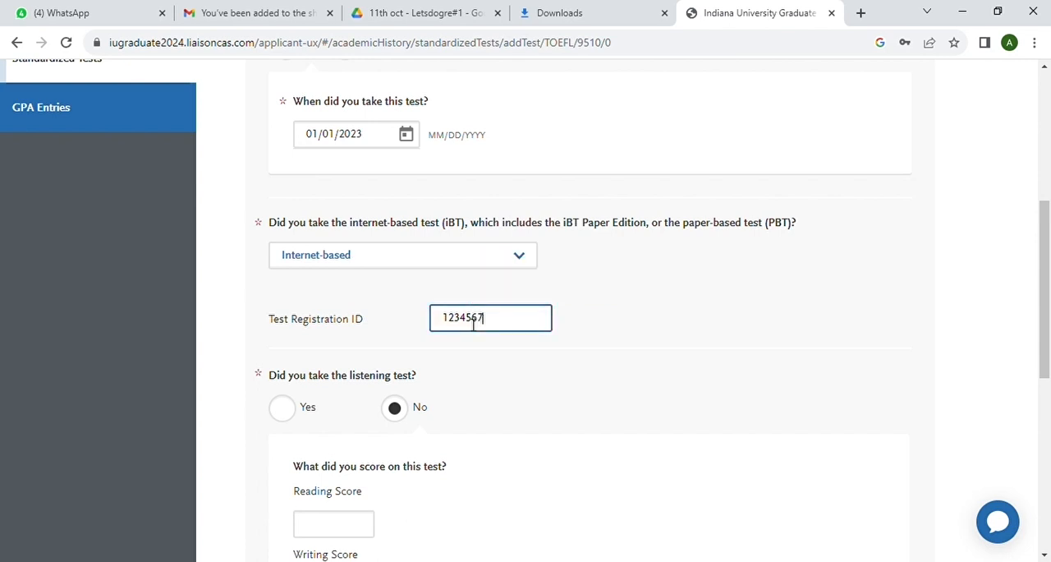
Mark the TOEFL listening test as taken and enter 25 for each of the reading, writing and listening scores
scroll(451, 362, down, 2)
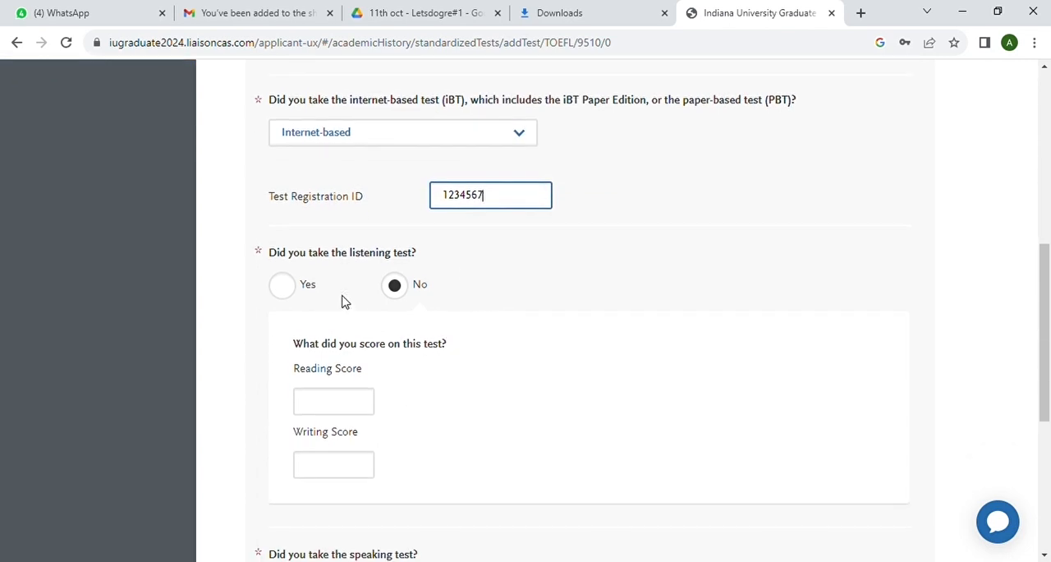
click(289, 292)
scroll(357, 350, down, 2)
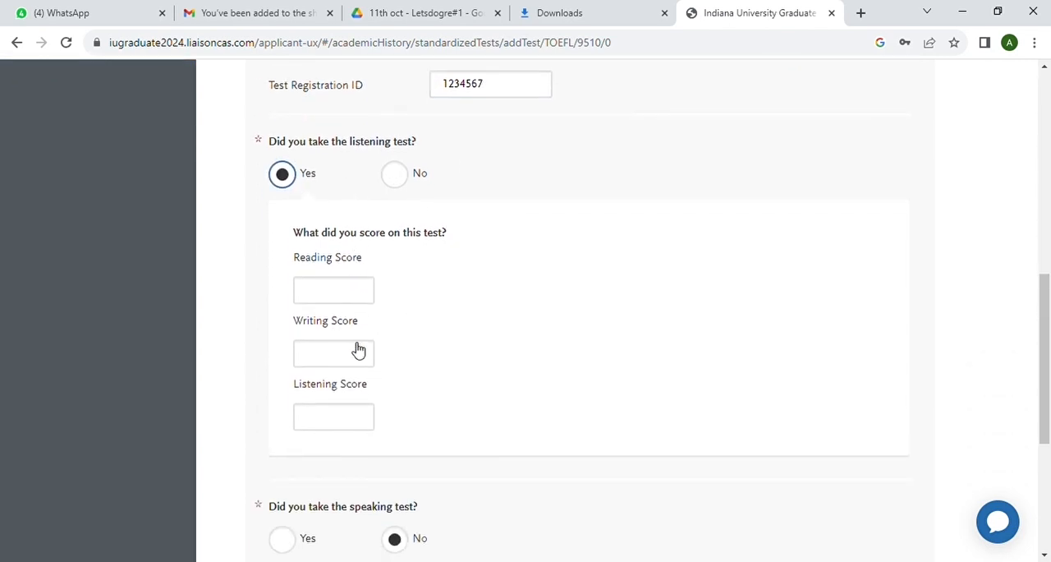
click(320, 296)
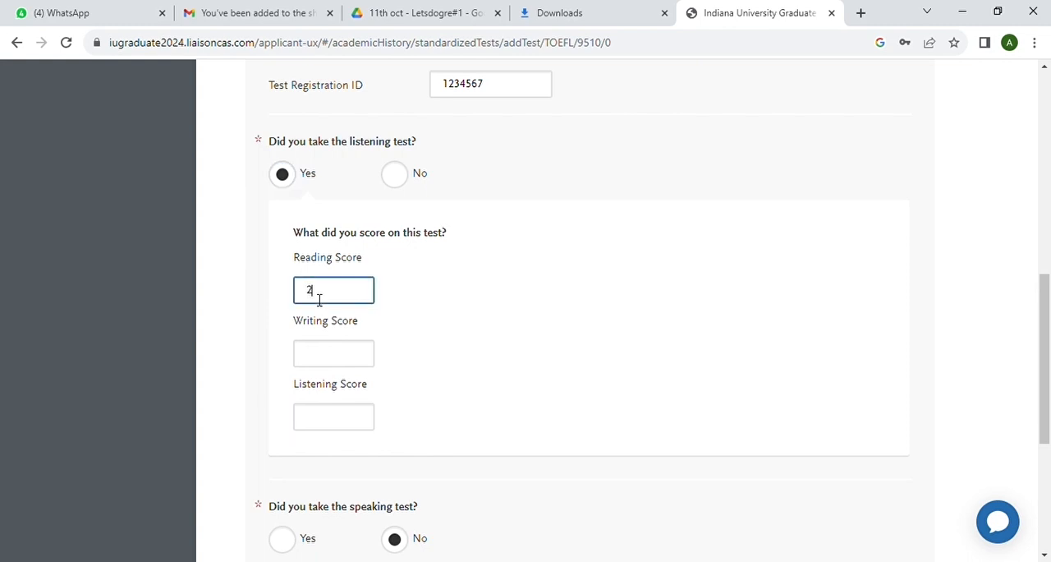
click(319, 360)
text(25)
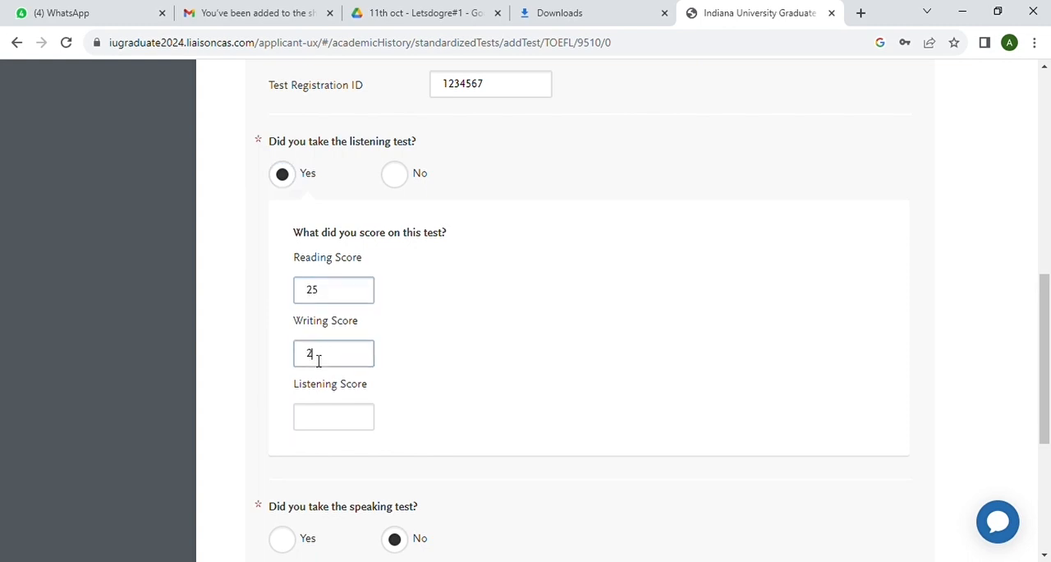
text(252)
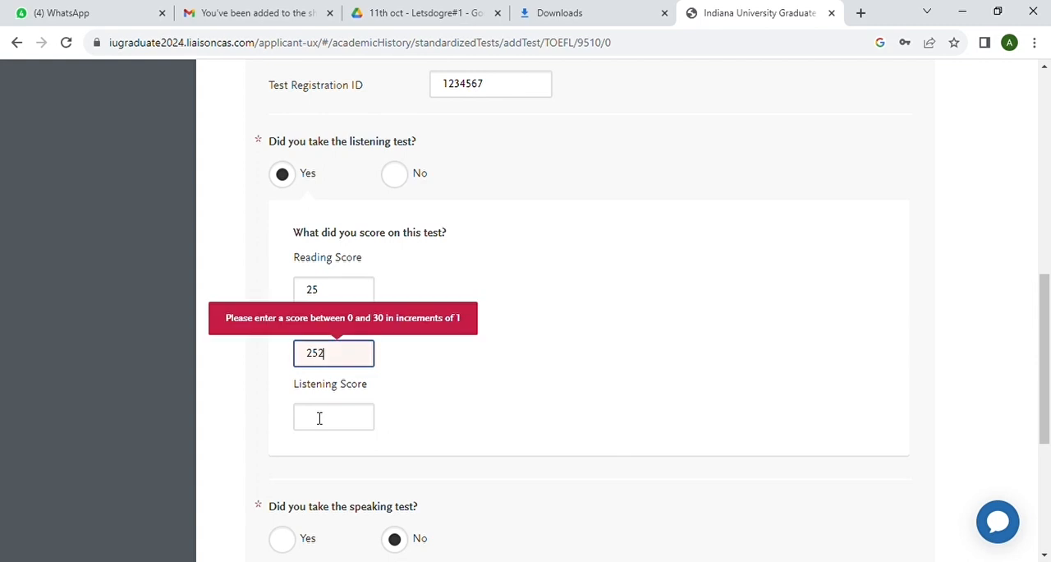
key(BackSpace)
key(BackSpace)
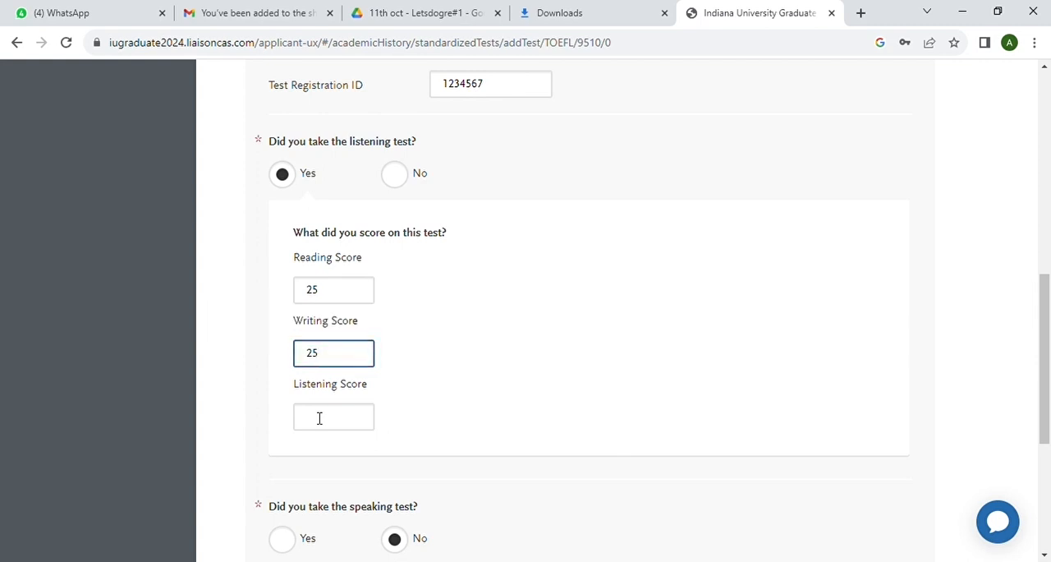
click(332, 426)
text(25)
Mark the TOEFL speaking test as taken and enter a speaking score of 25
scroll(332, 427, down, 2)
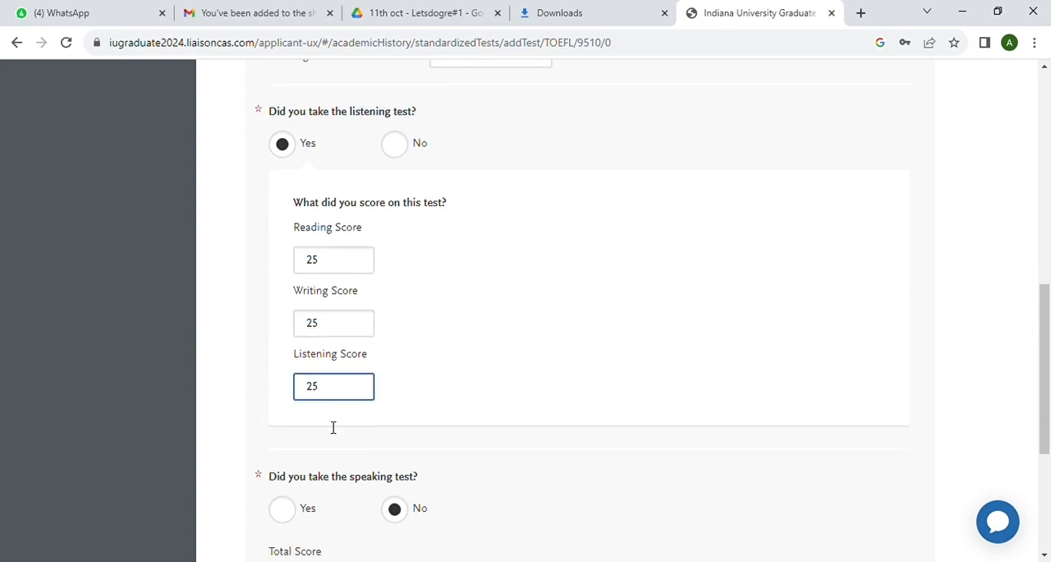
click(284, 361)
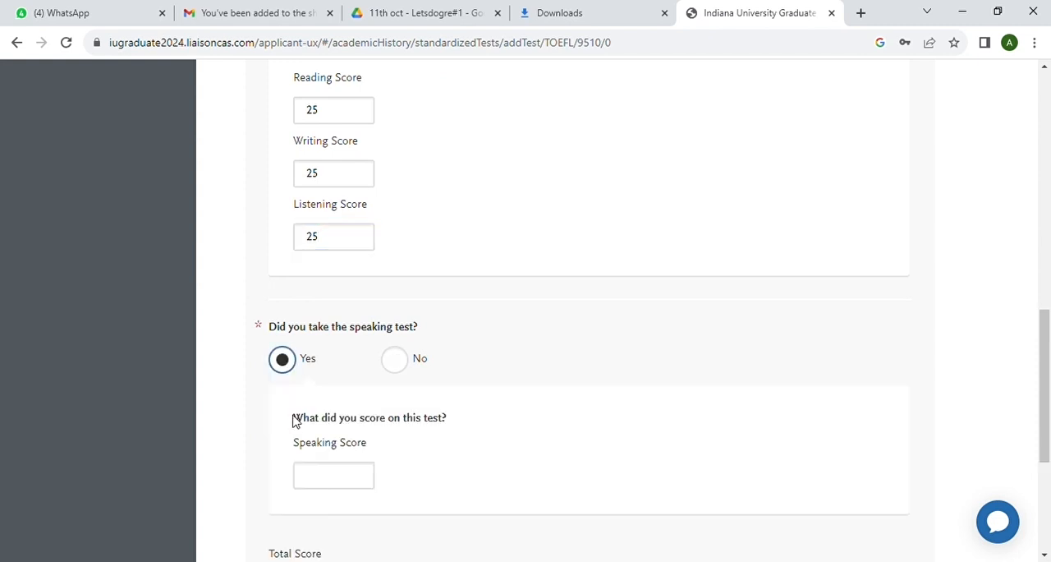
click(332, 486)
text(25)
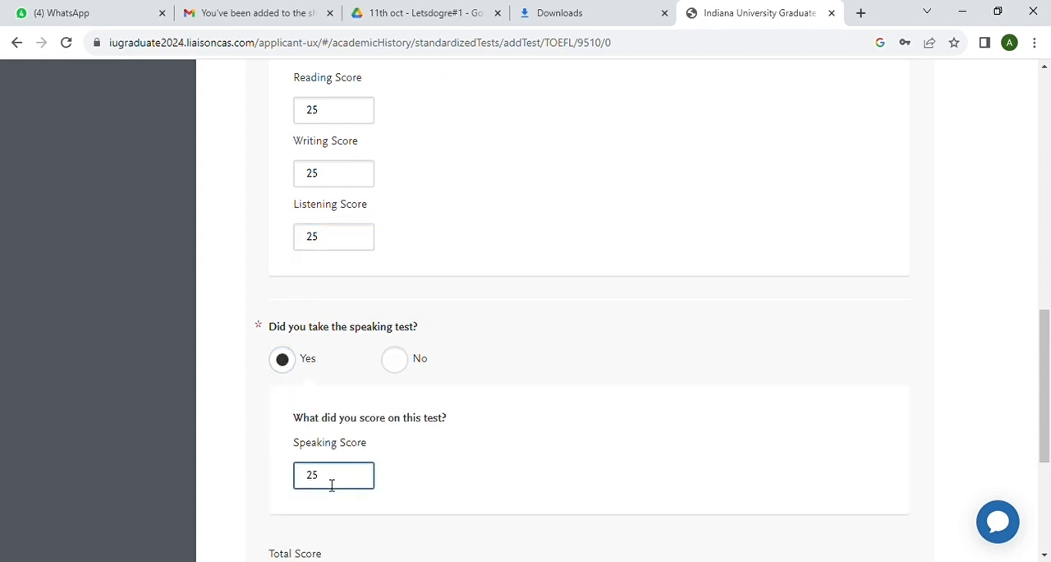
Enter a TOEFL total score of 100 and save the test
scroll(448, 487, down, 3)
click(306, 305)
text(100)
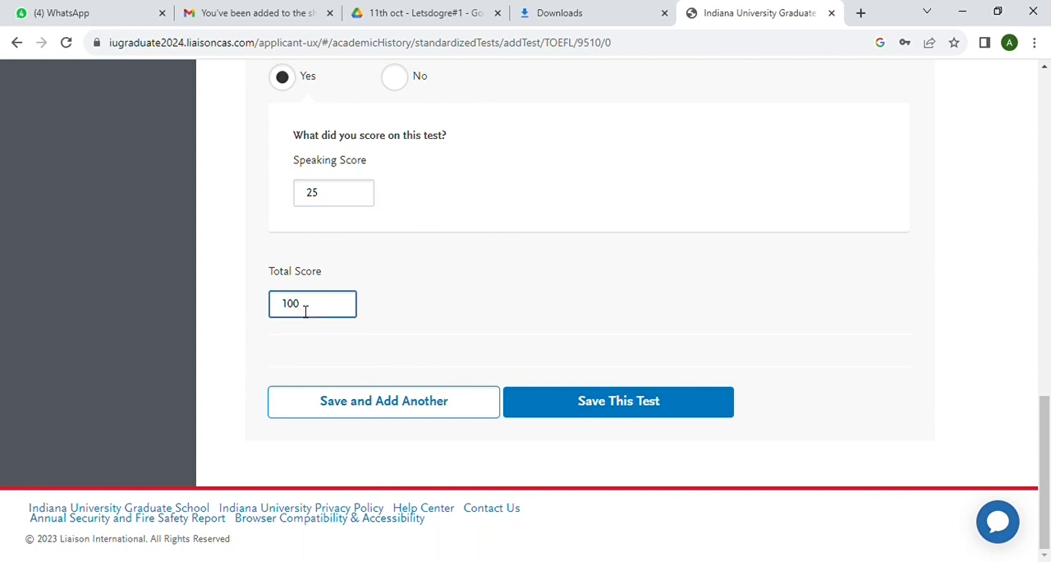
click(615, 401)
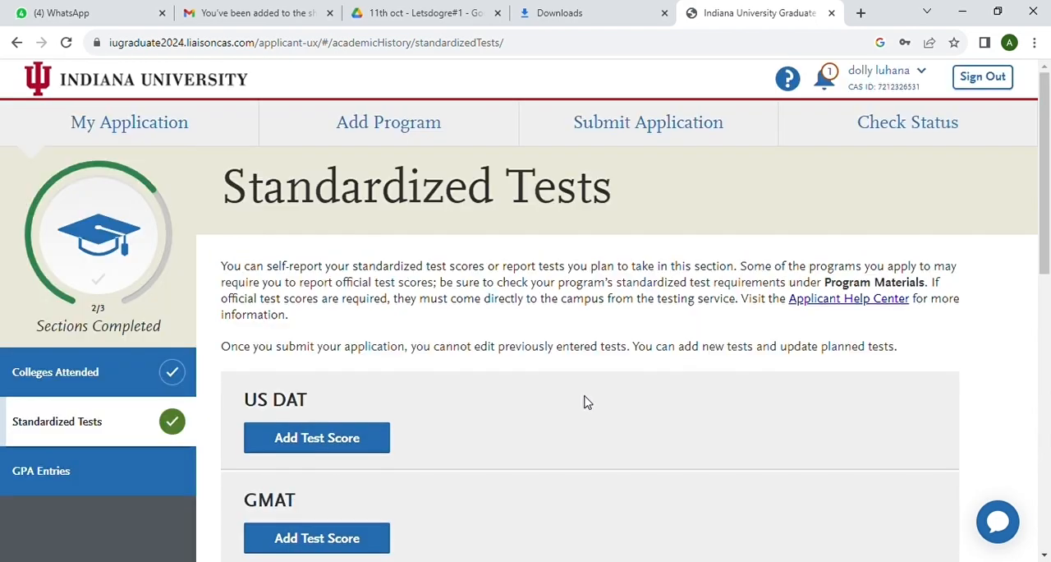
Go to the GPA Entries section and start adding a GPA for the Amity University transcript
scroll(574, 289, down, 8)
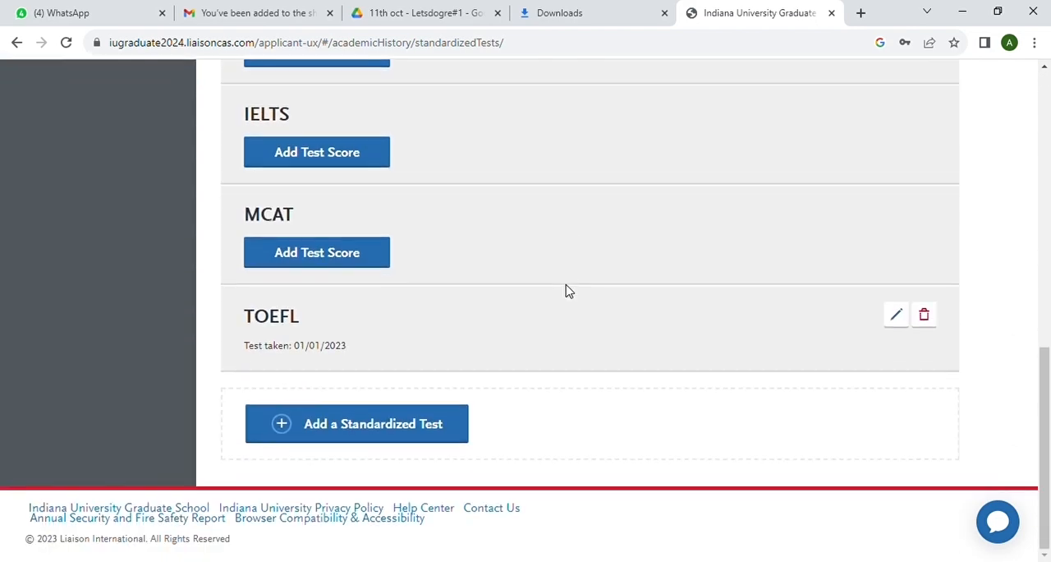
scroll(567, 290, up, 10)
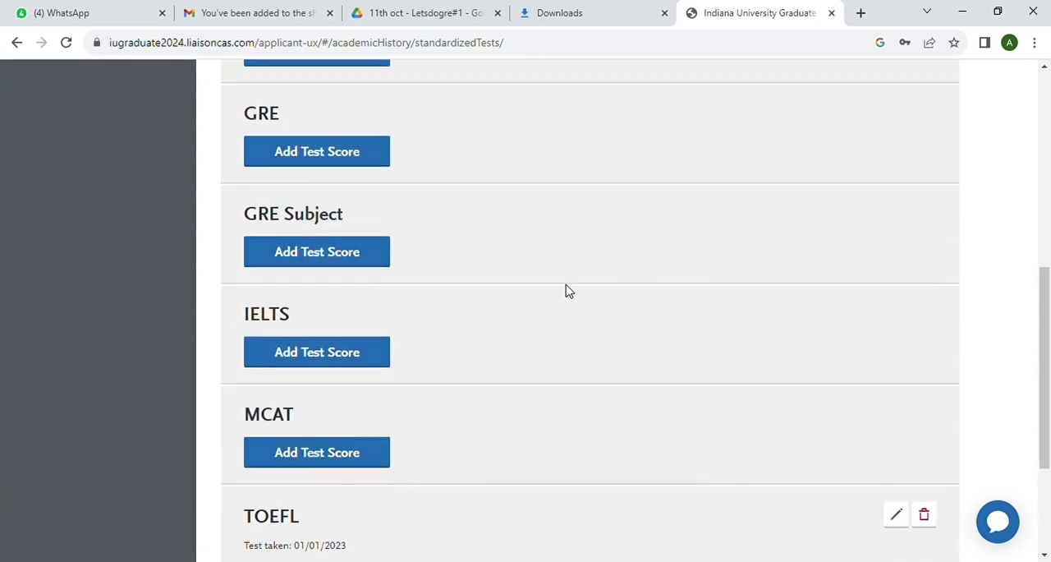
scroll(574, 291, down, 3)
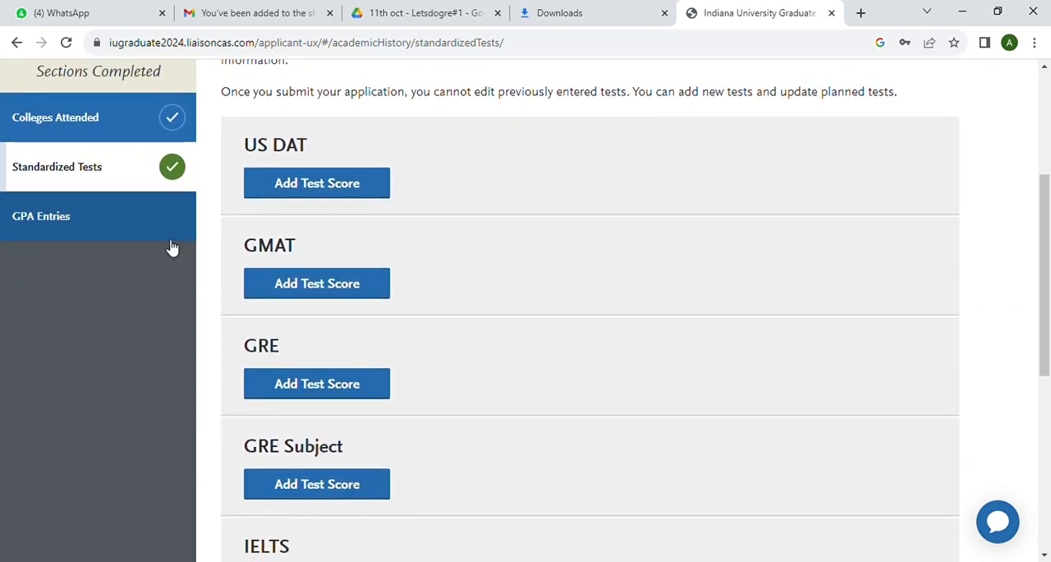
click(83, 217)
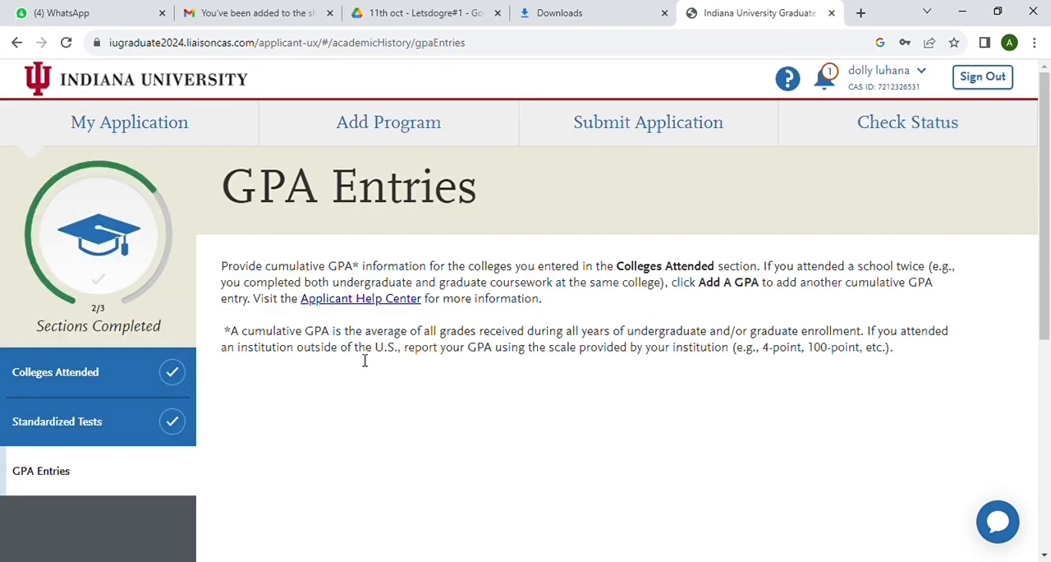
scroll(364, 361, down, 3)
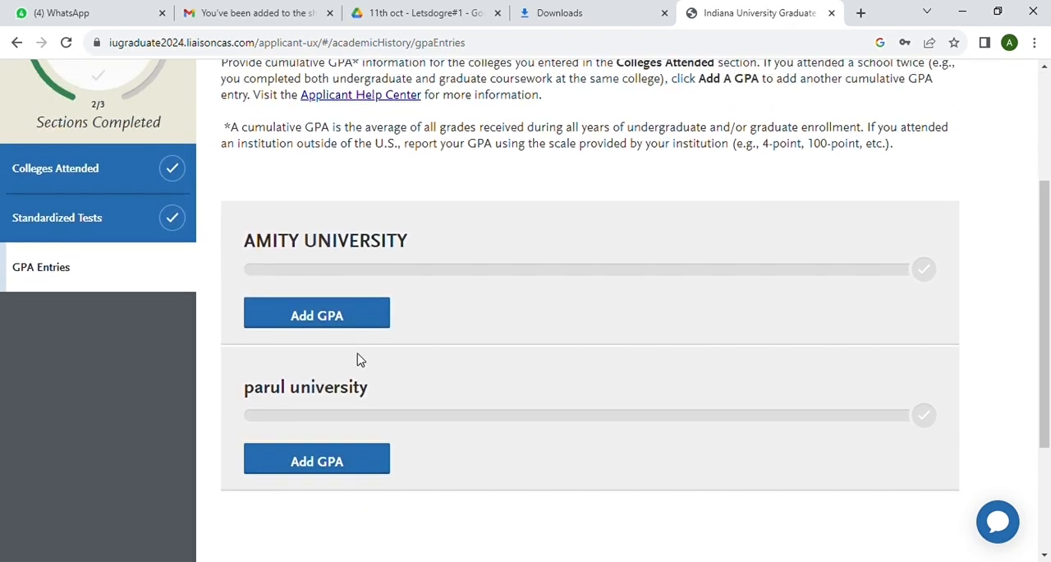
scroll(357, 359, up, 1)
click(312, 346)
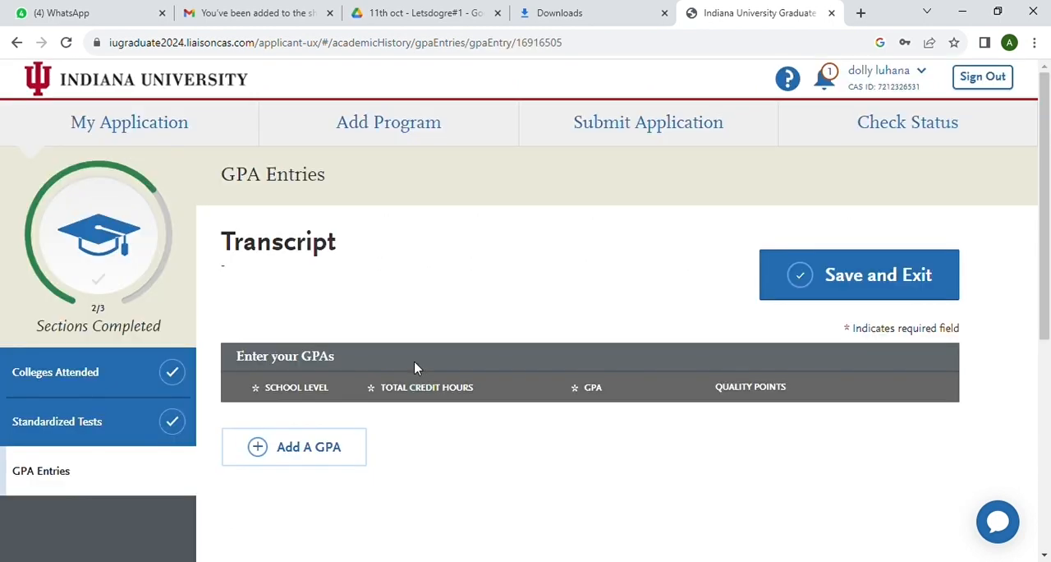
scroll(416, 362, down, 1)
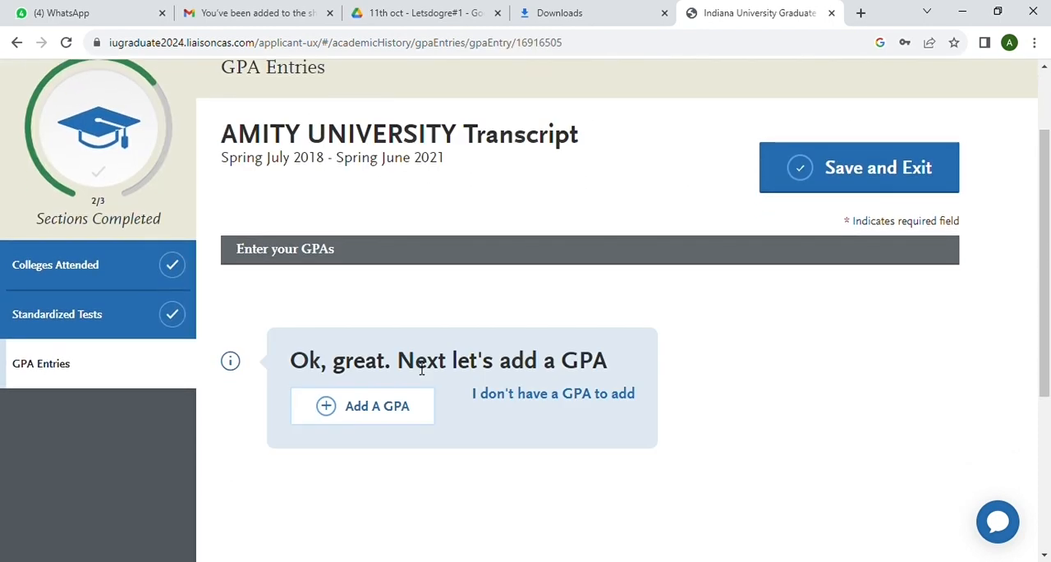
click(379, 415)
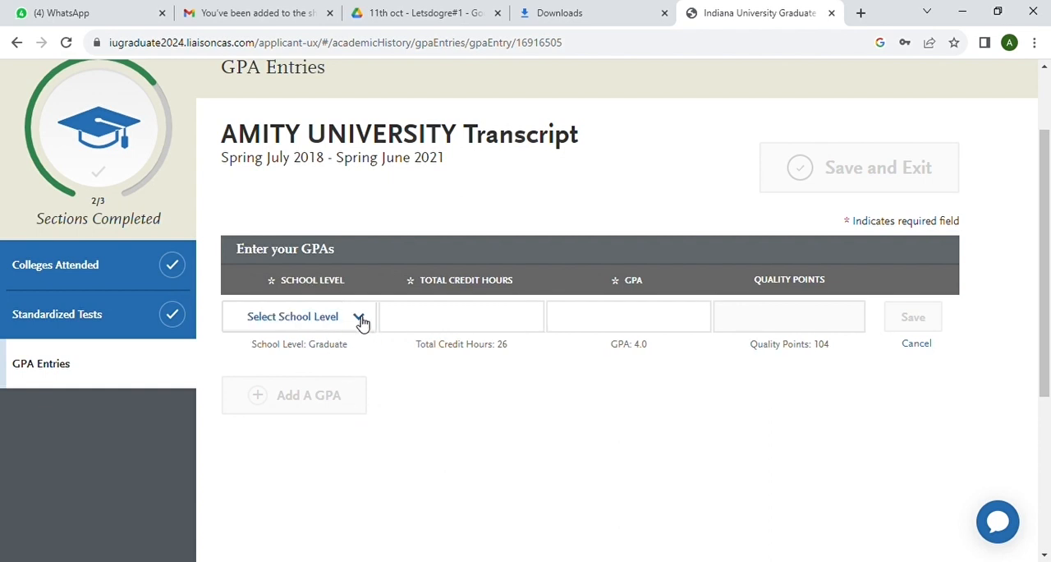
Save the Amity University GPA entry with school level Undergraduate, 30 total credit hours and a GPA of 3
click(359, 320)
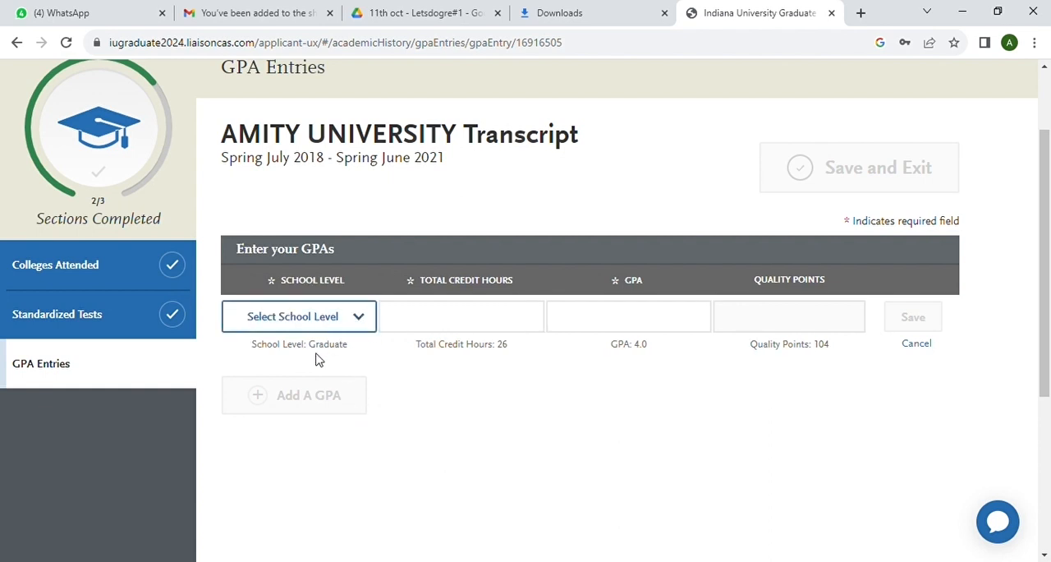
key(Down)
click(414, 322)
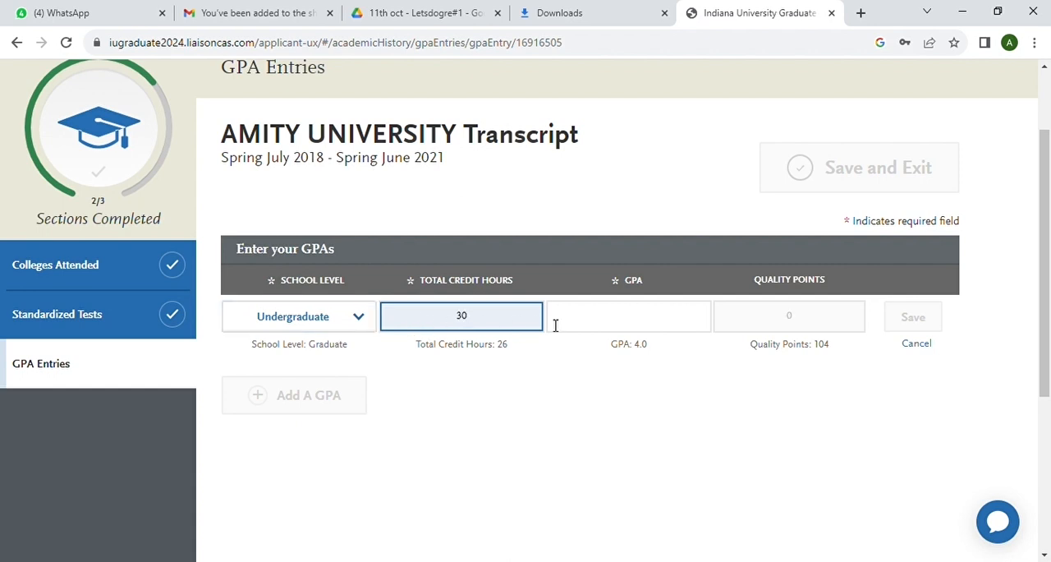
click(602, 327)
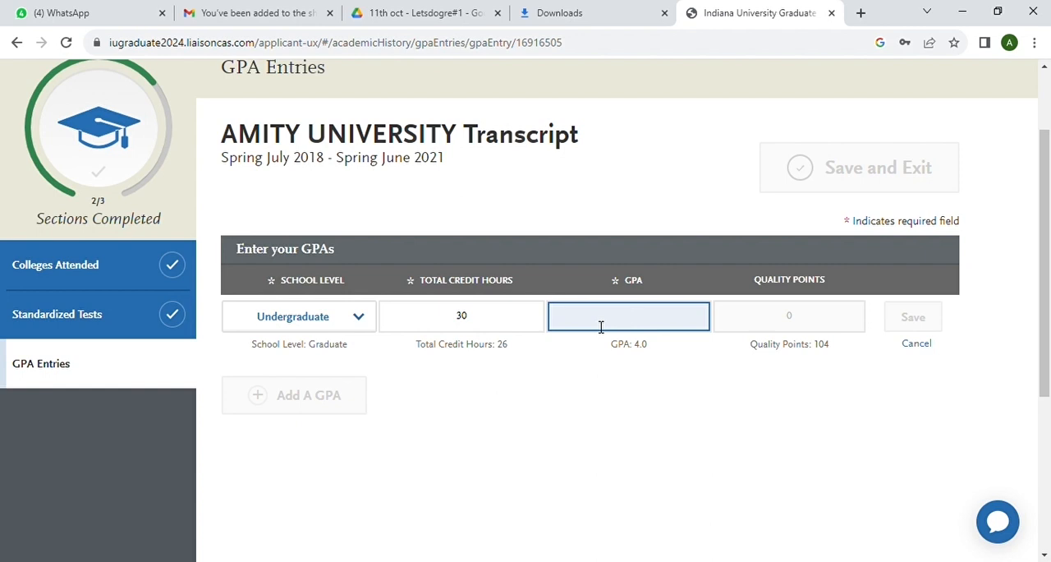
text(3)
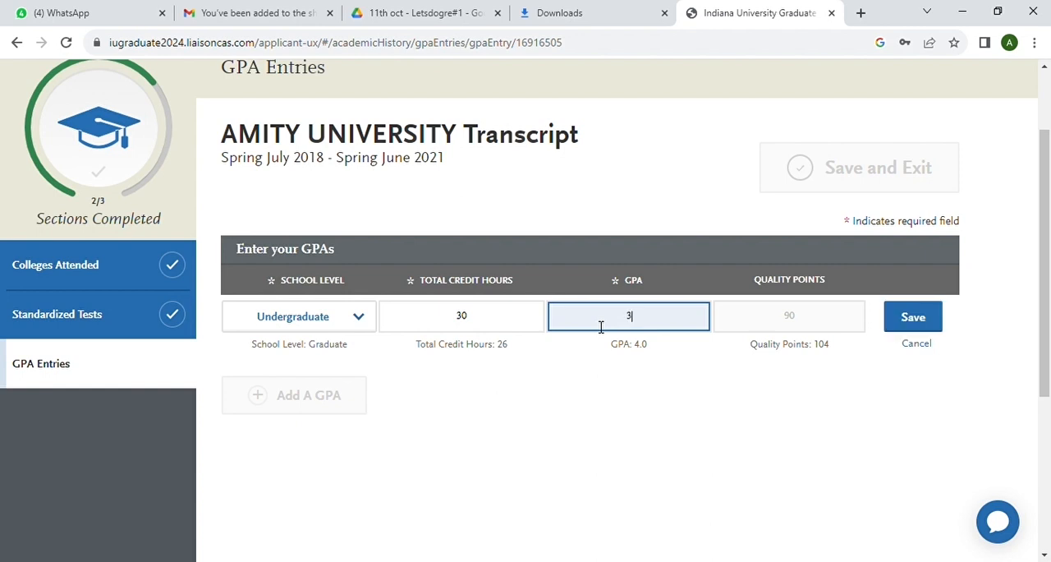
click(795, 320)
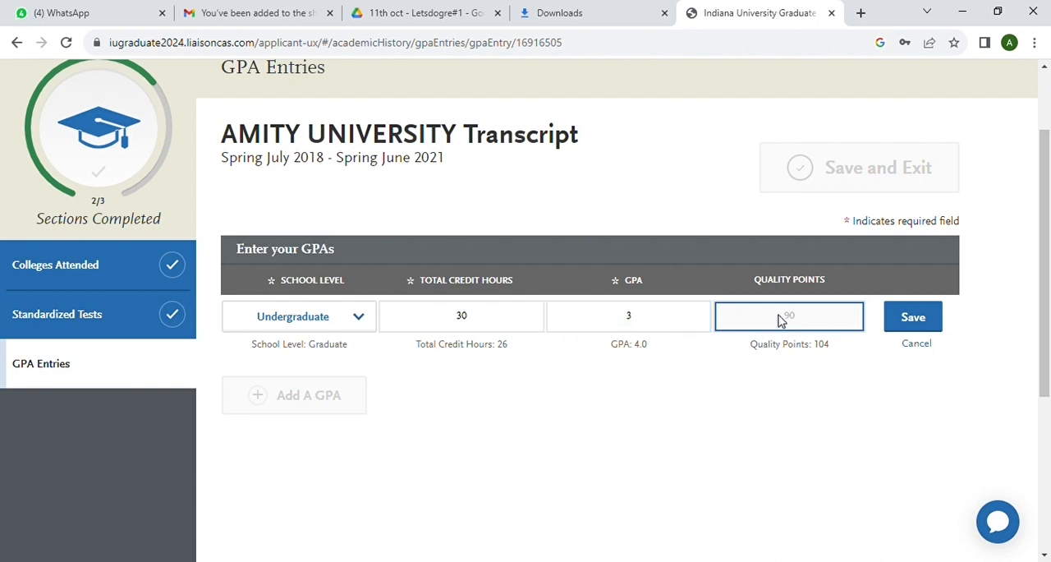
click(920, 330)
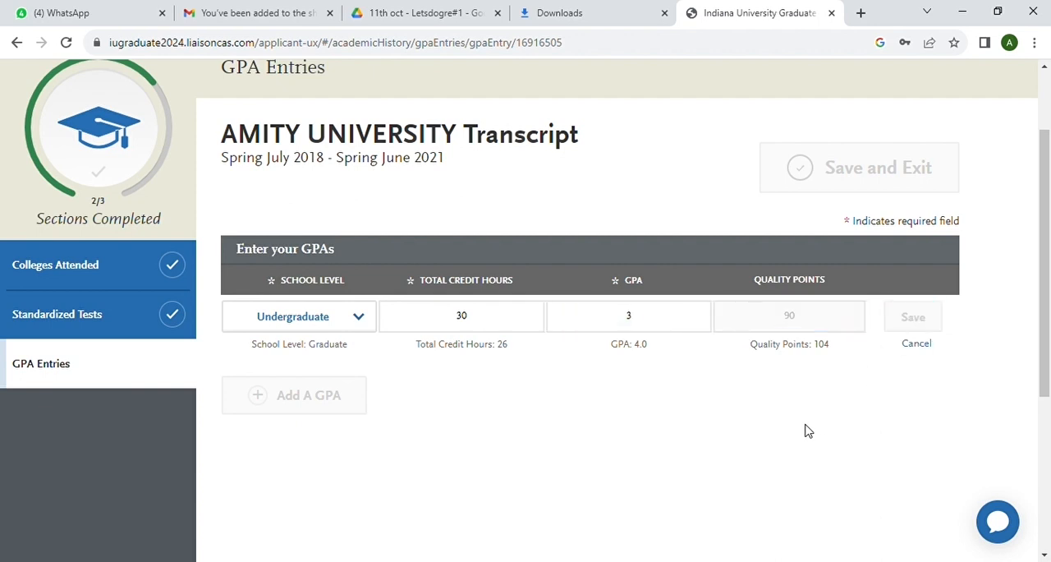
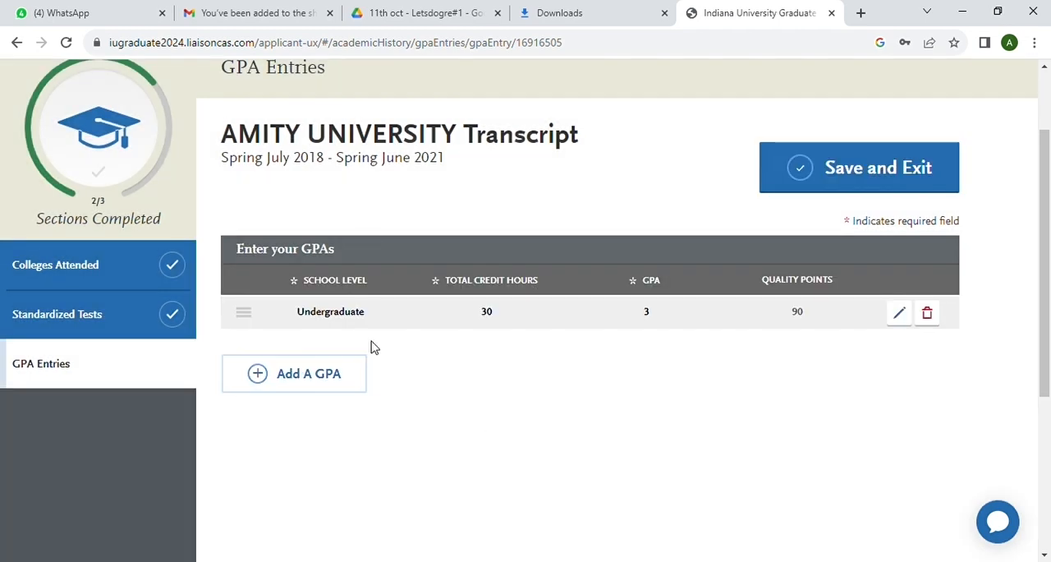
Add a second GPA to the Amity University transcript with school level Graduate, 30 total credit hours and GPA 3.5, and save and exit
scroll(371, 348, down, 3)
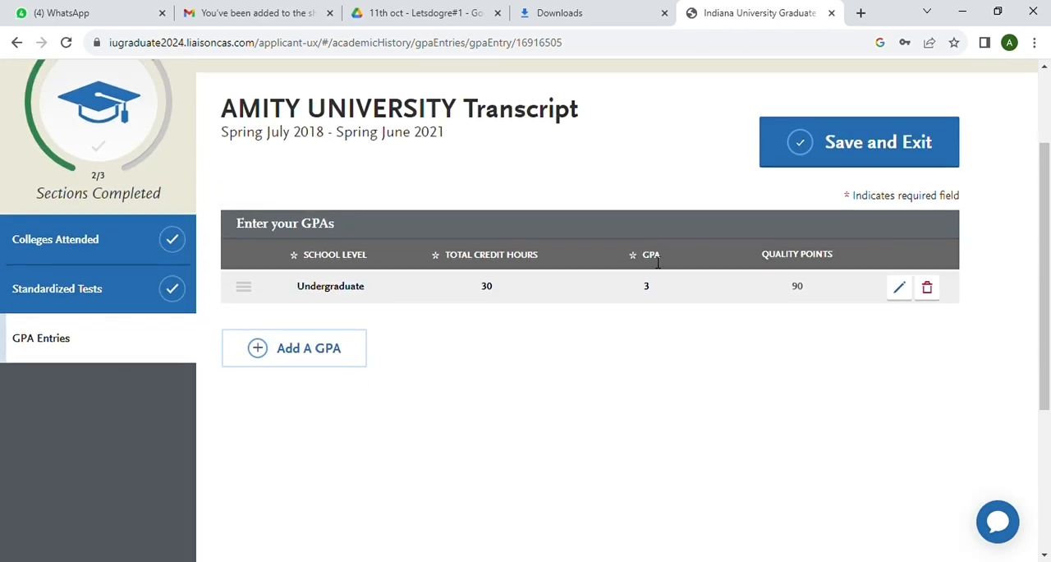
click(305, 354)
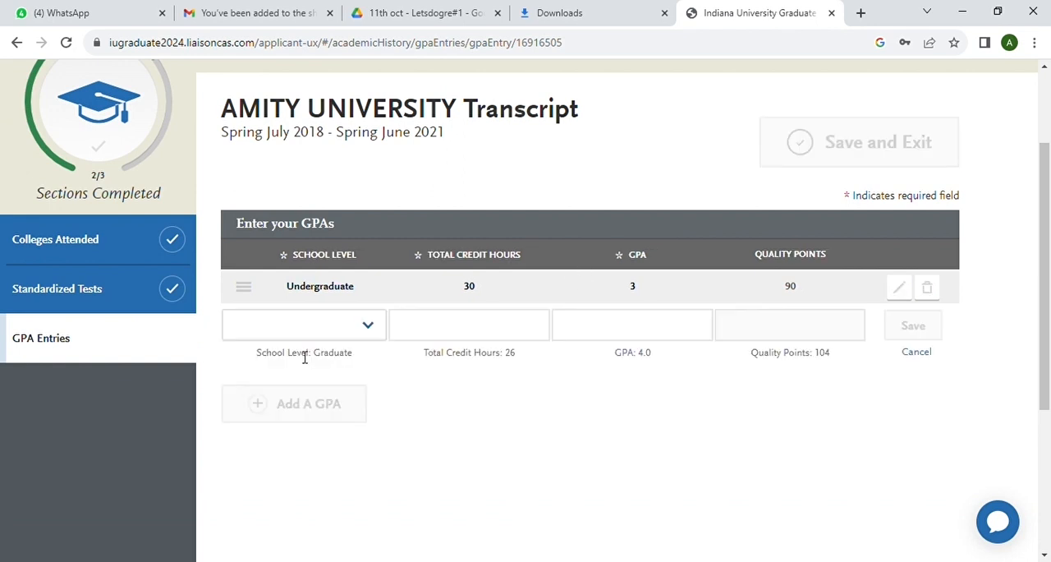
click(368, 325)
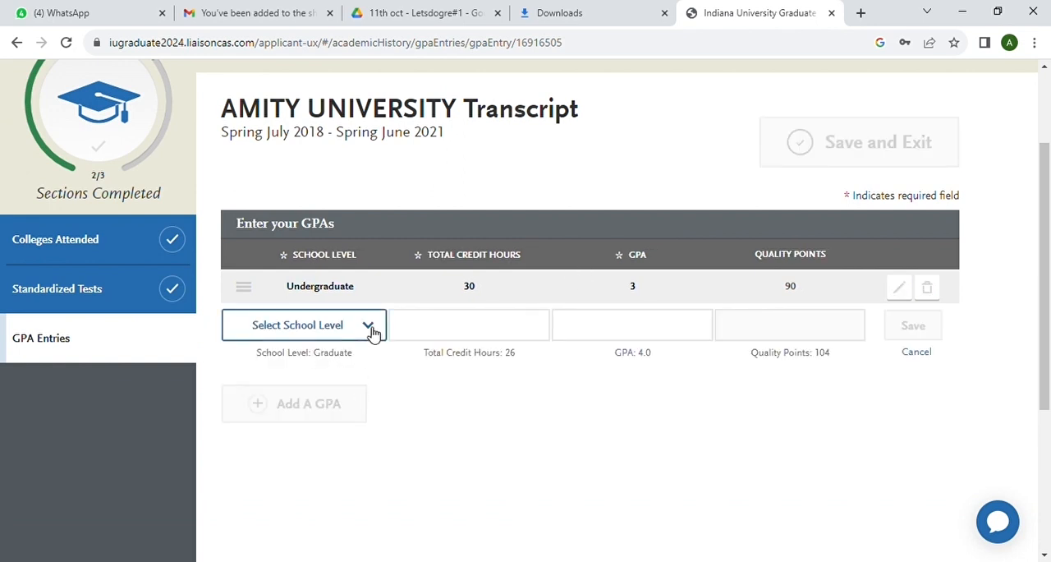
click(320, 369)
click(440, 335)
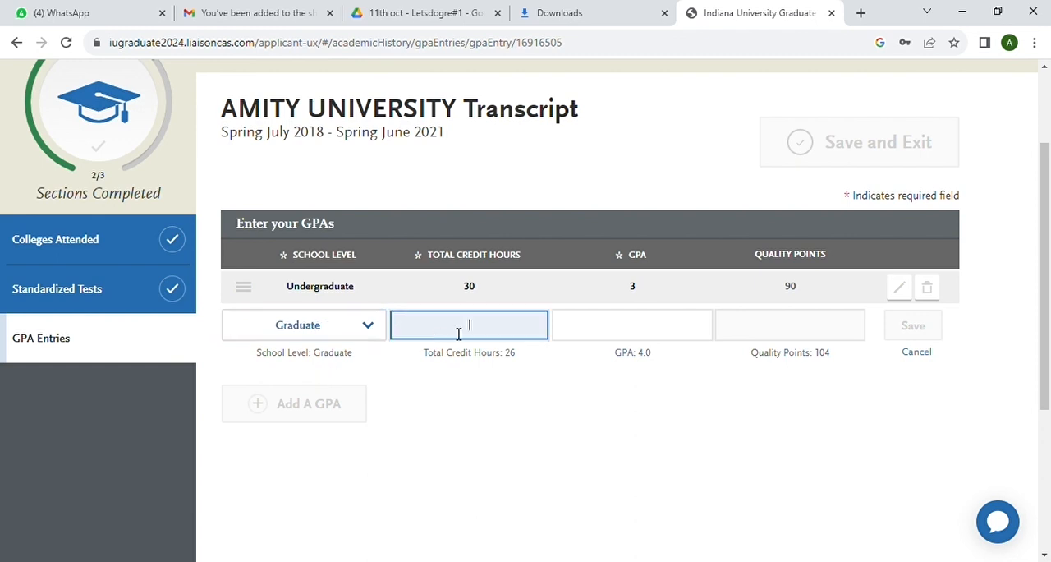
click(631, 331)
text(3.5)
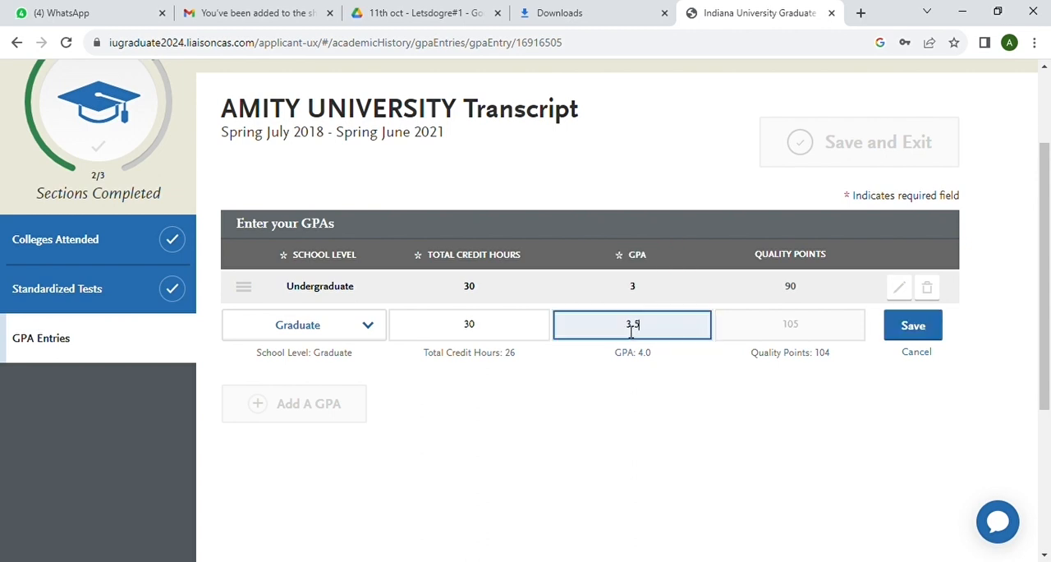
click(913, 326)
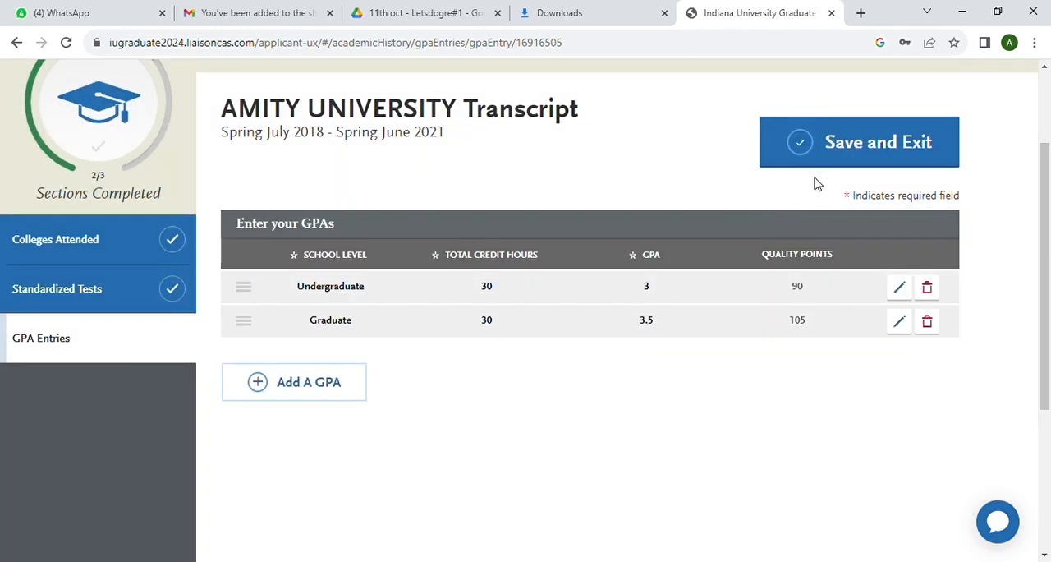
click(856, 142)
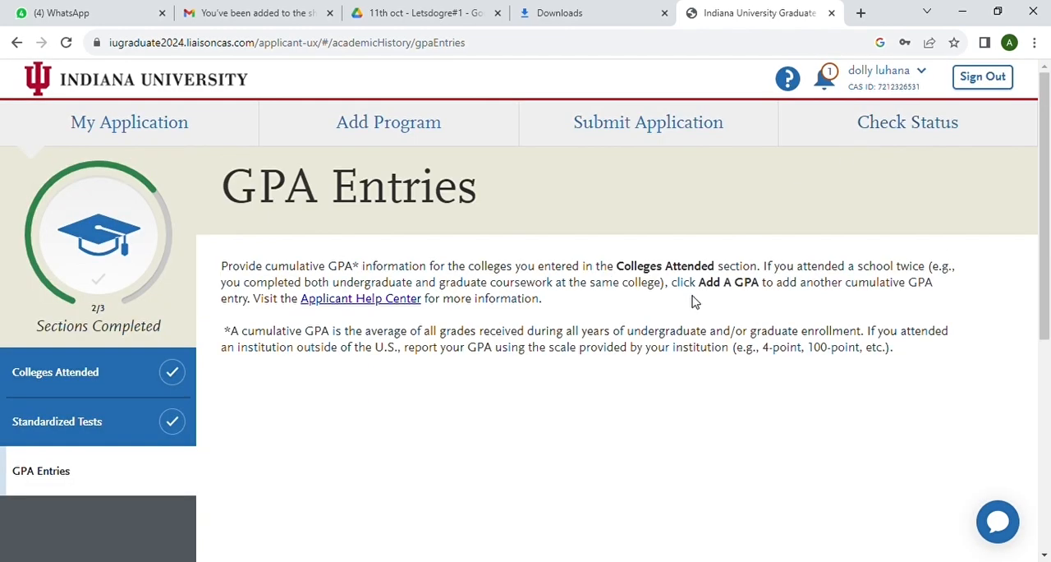
Add a GPA to the Parul University transcript with school level Graduate, 30 total credit units and GPA 3.5, and save and exit
scroll(451, 430, down, 3)
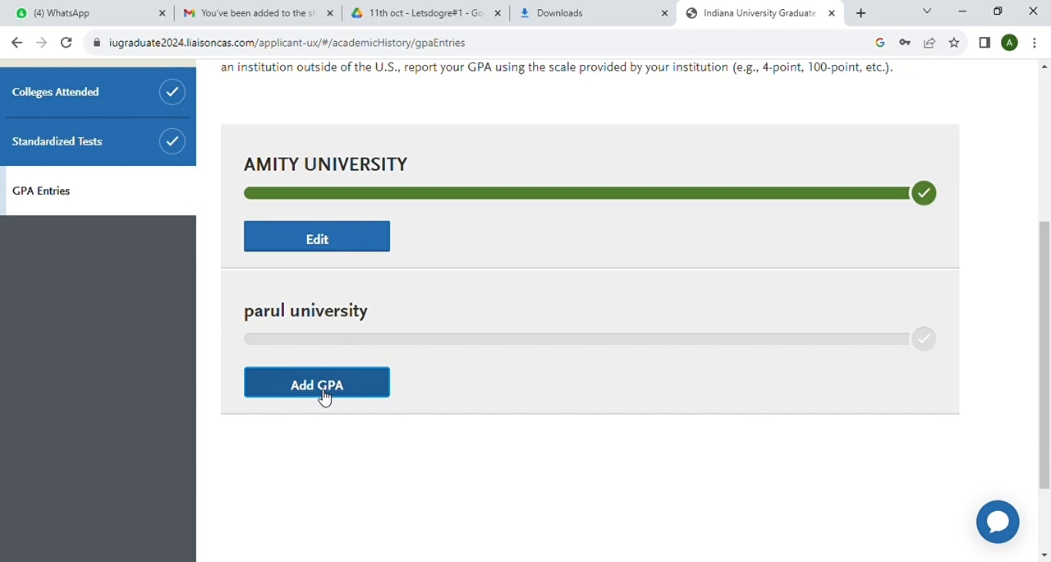
click(324, 397)
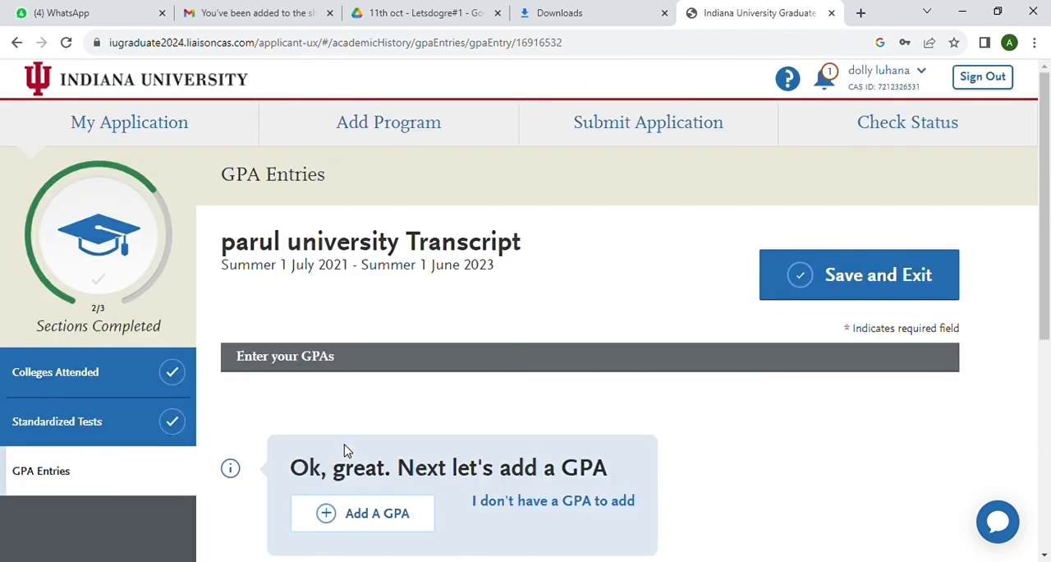
scroll(347, 452, down, 3)
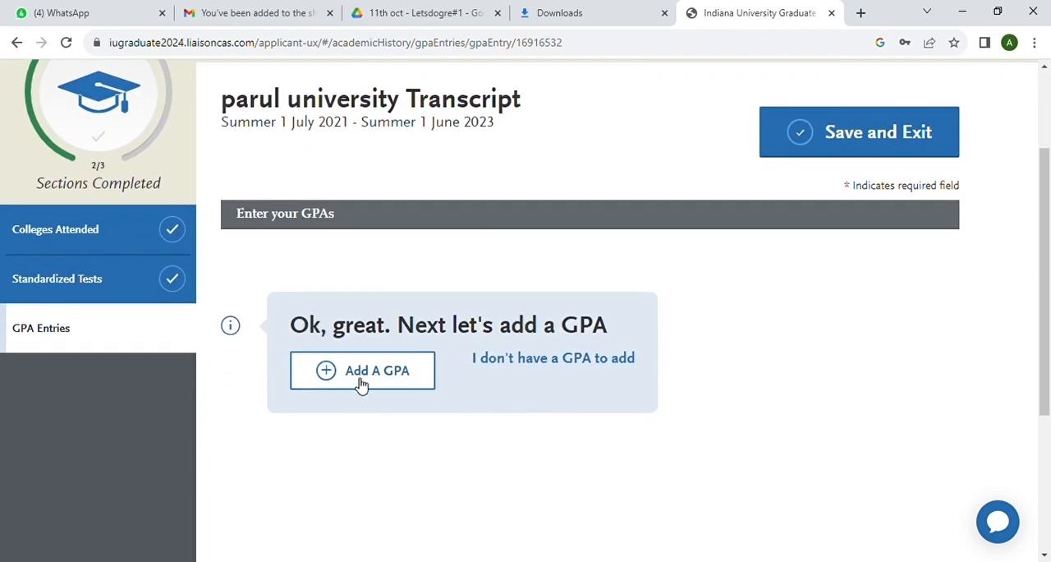
click(361, 384)
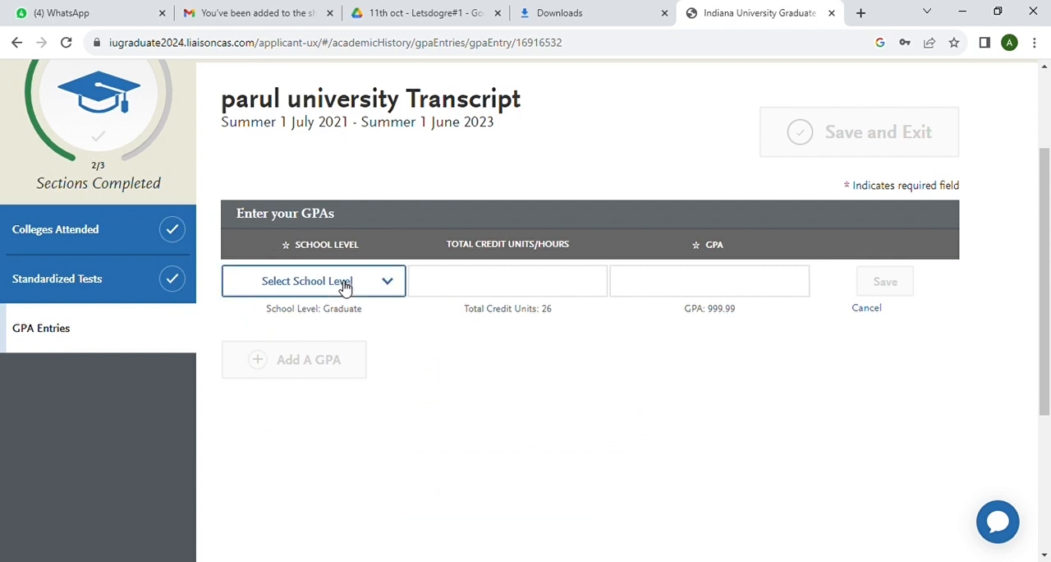
click(302, 330)
click(478, 293)
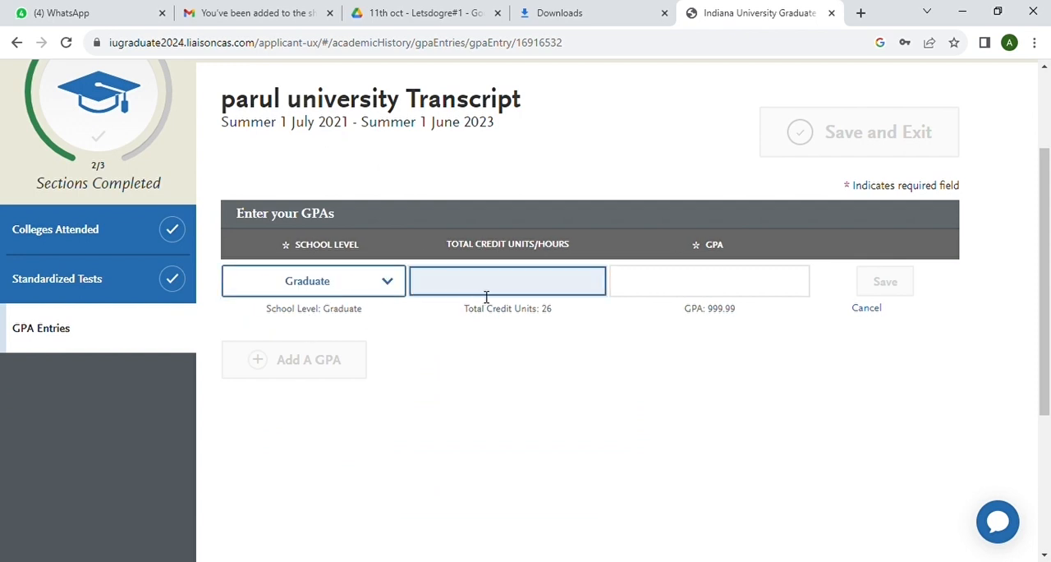
click(673, 297)
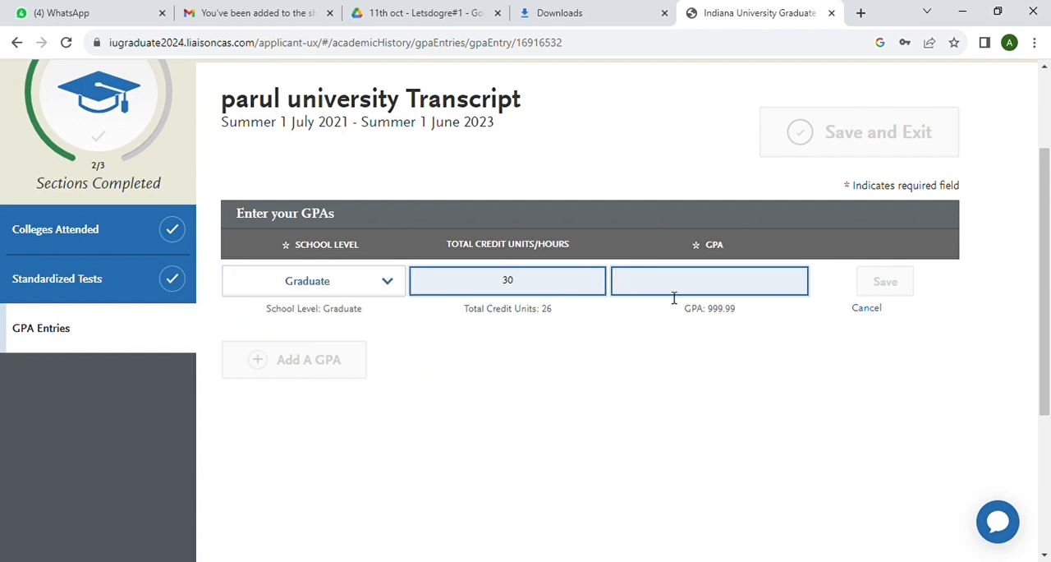
click(682, 291)
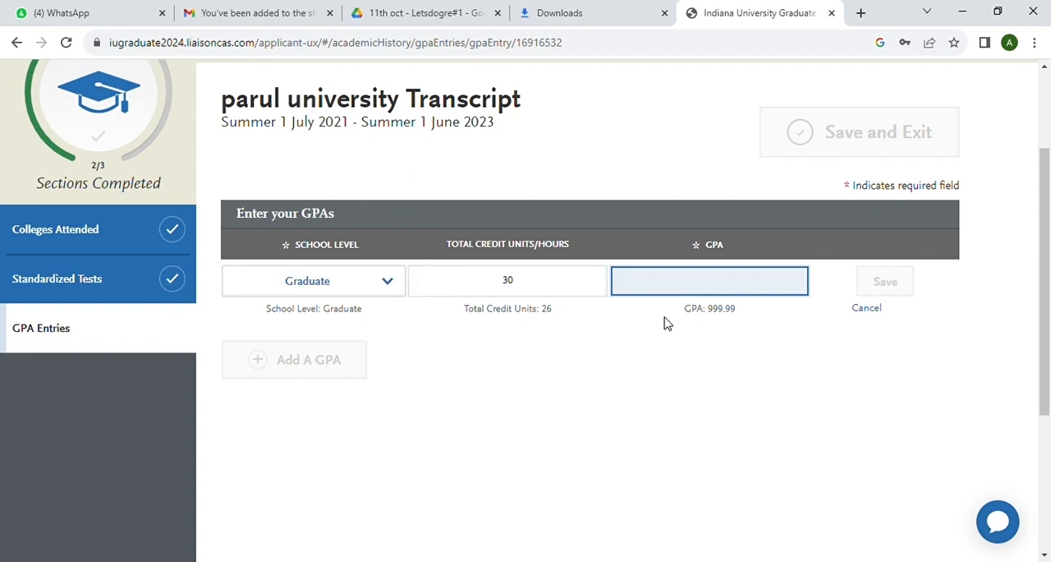
text(3.5)
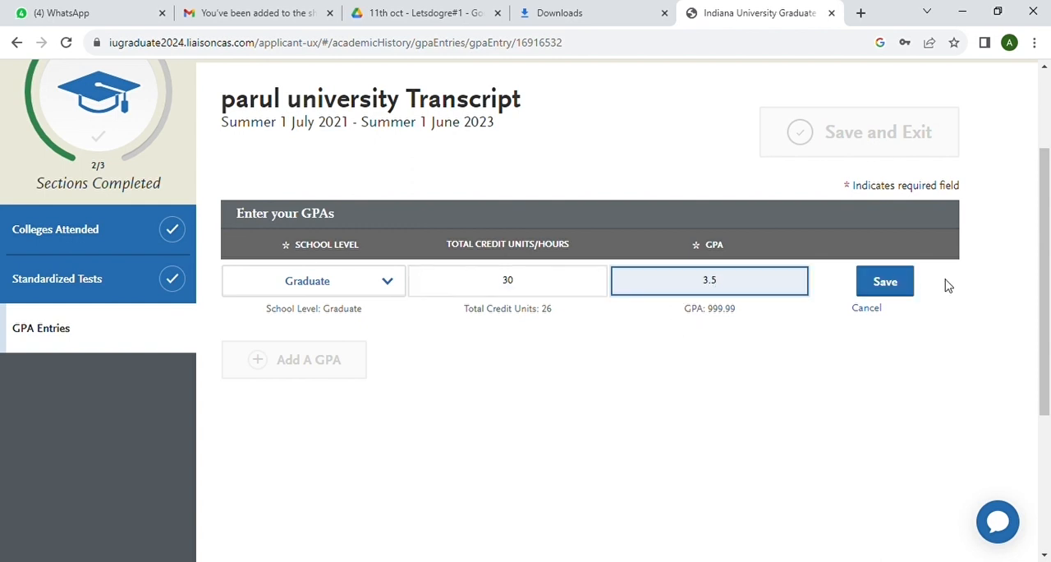
click(902, 280)
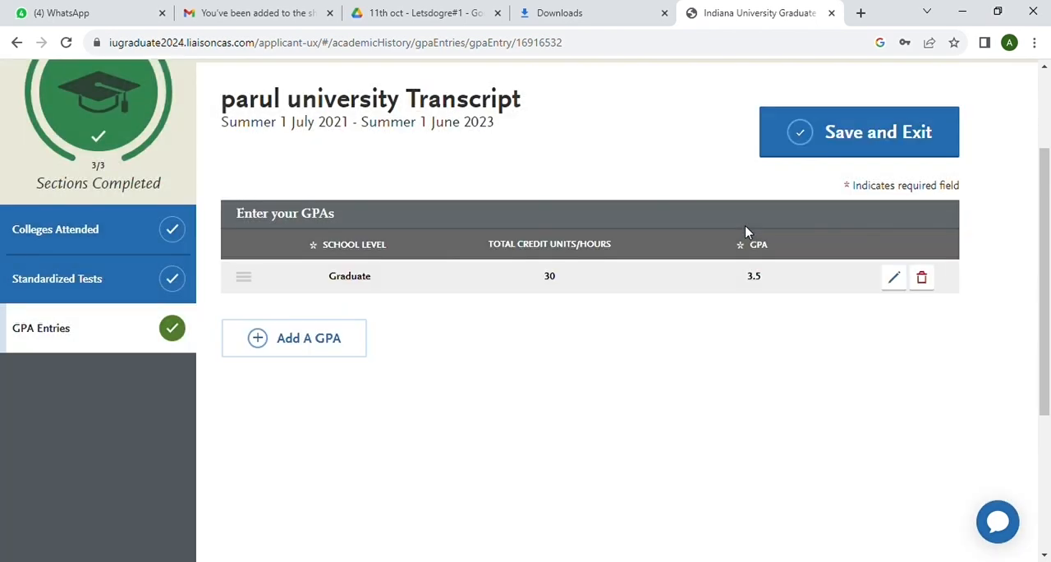
click(859, 124)
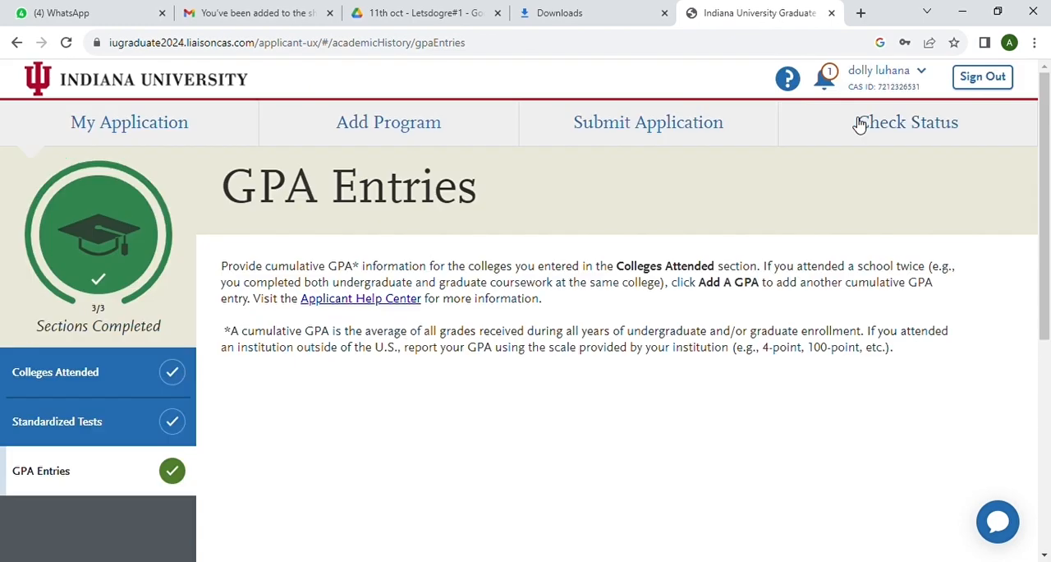
Return to the application dashboard and open the Achievements section of Supporting Information
scroll(549, 353, down, 2)
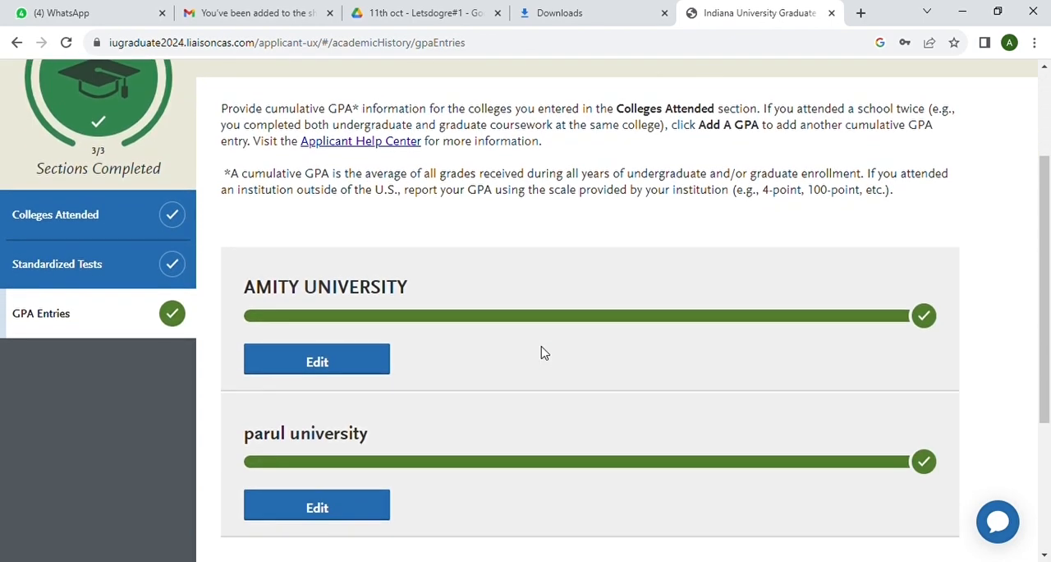
scroll(541, 353, down, 3)
scroll(542, 353, up, 5)
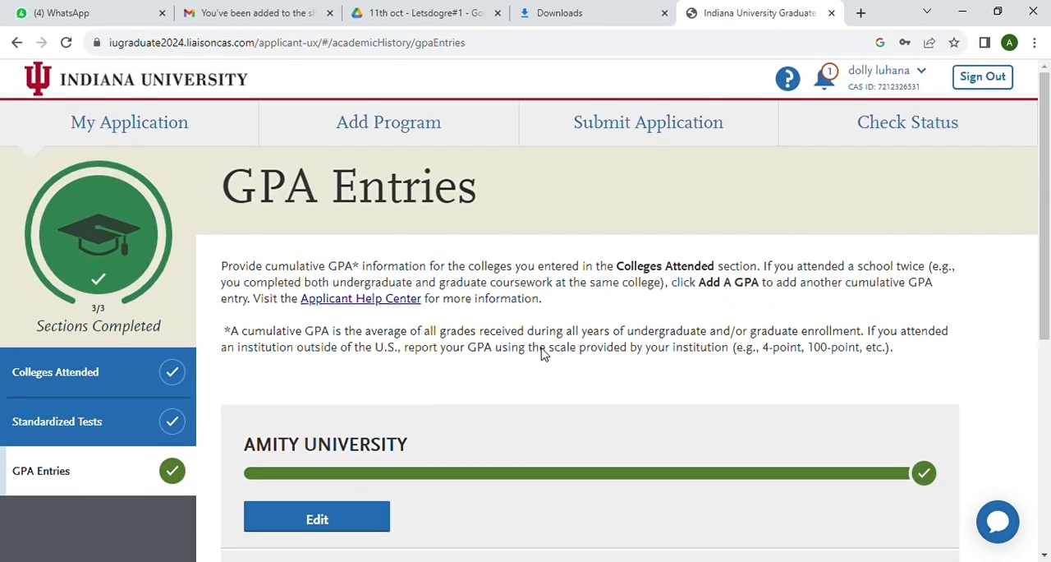
click(188, 124)
scroll(556, 294, down, 3)
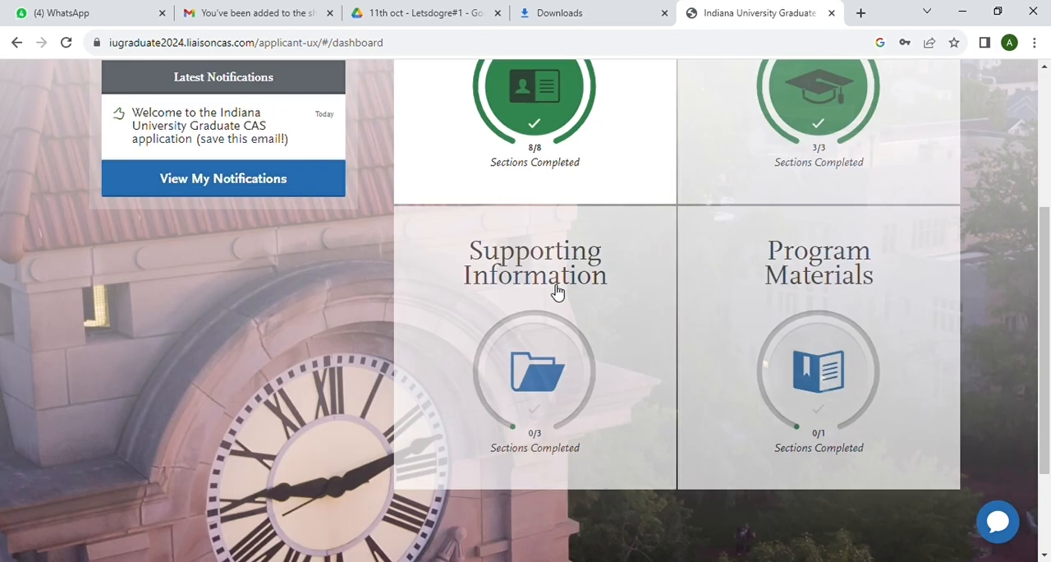
click(507, 368)
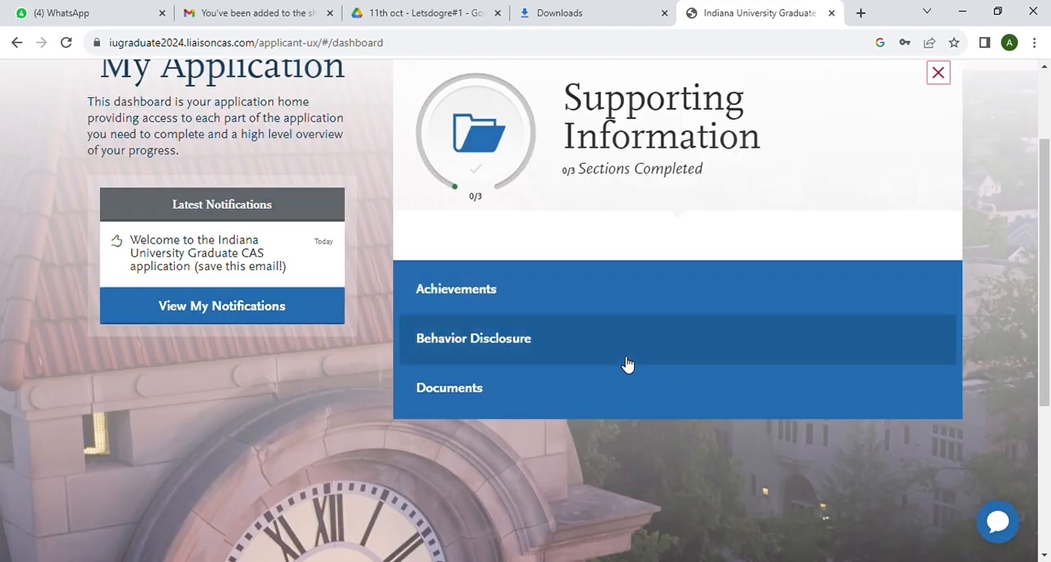
click(500, 290)
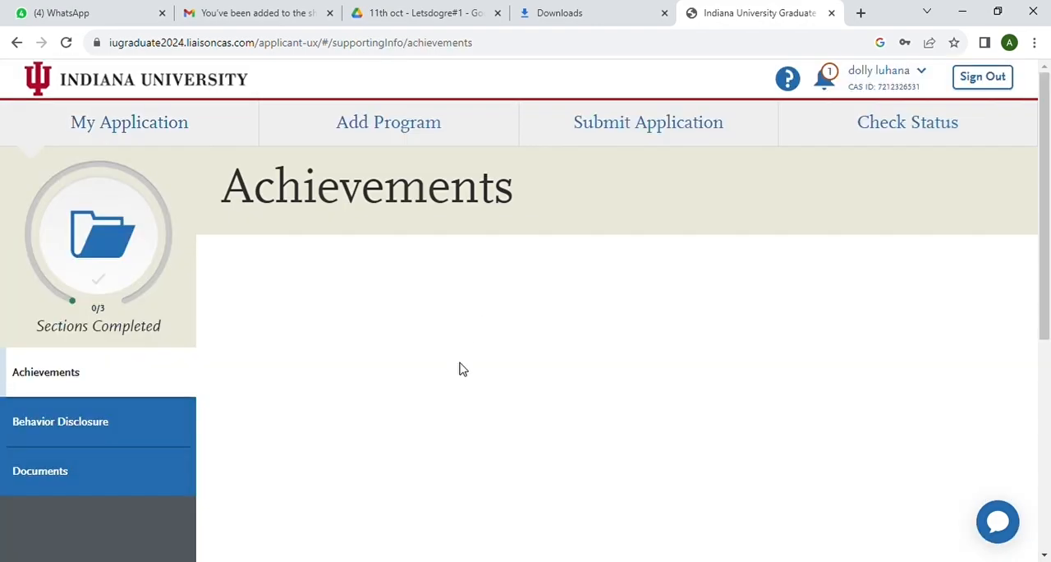
Opt out of adding any achievements to the application
scroll(465, 371, down, 1)
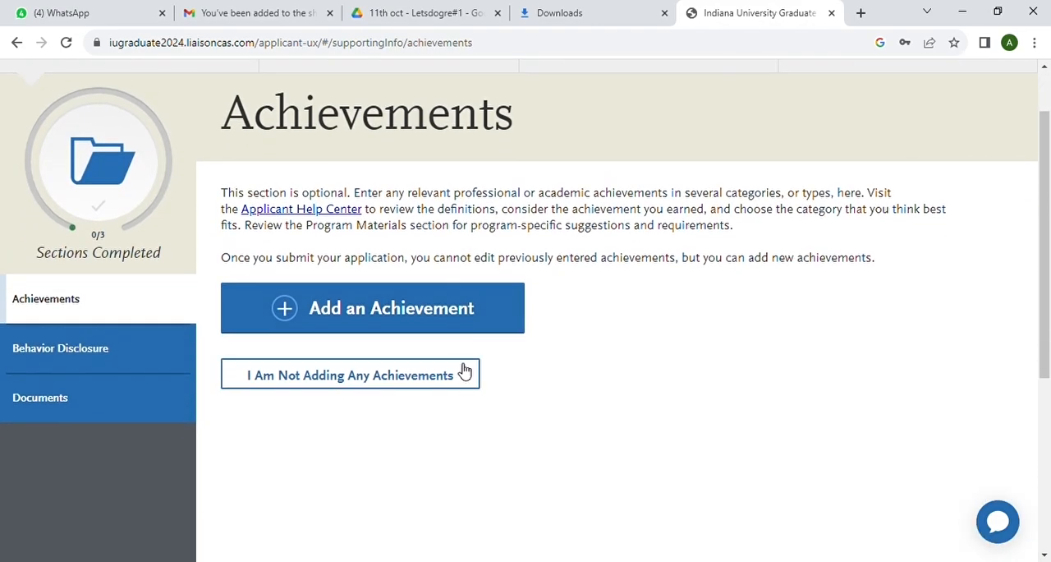
click(351, 376)
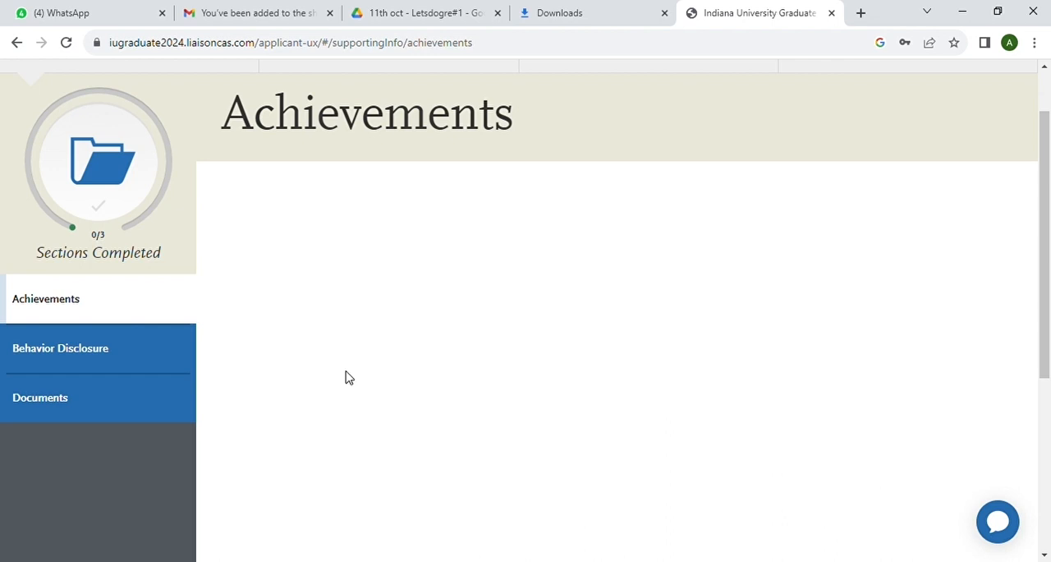
scroll(467, 371, down, 1)
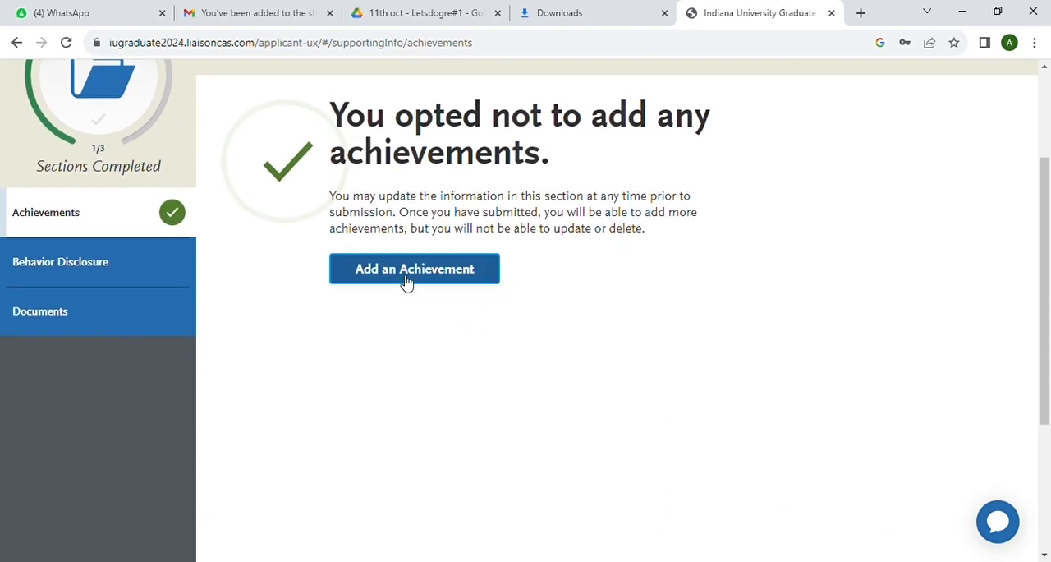
Answer No to both Behavior Disclosure questions, on disciplinary action and criminal history, and save and continue to the next section
click(84, 273)
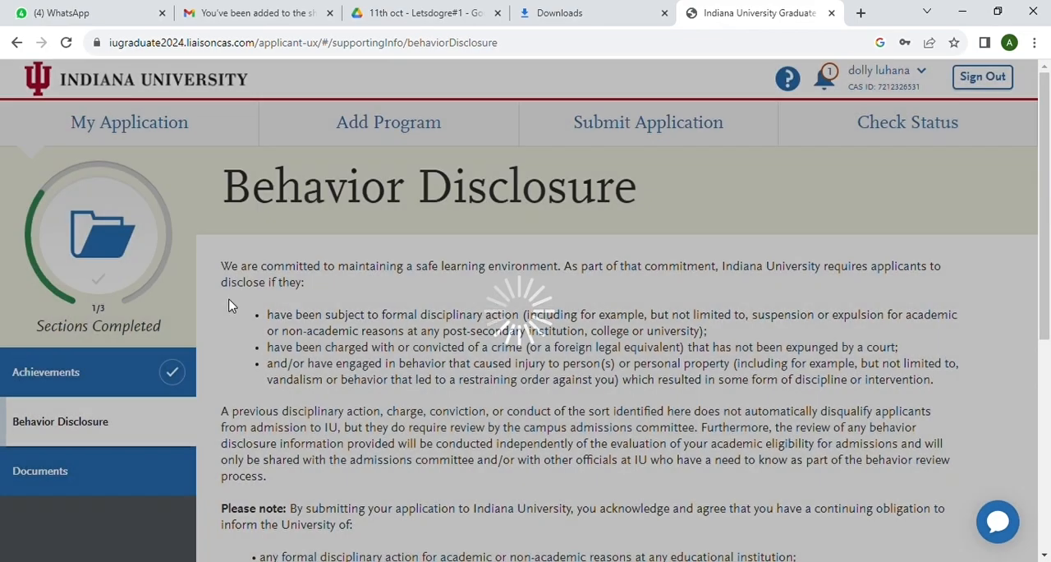
scroll(369, 342, down, 6)
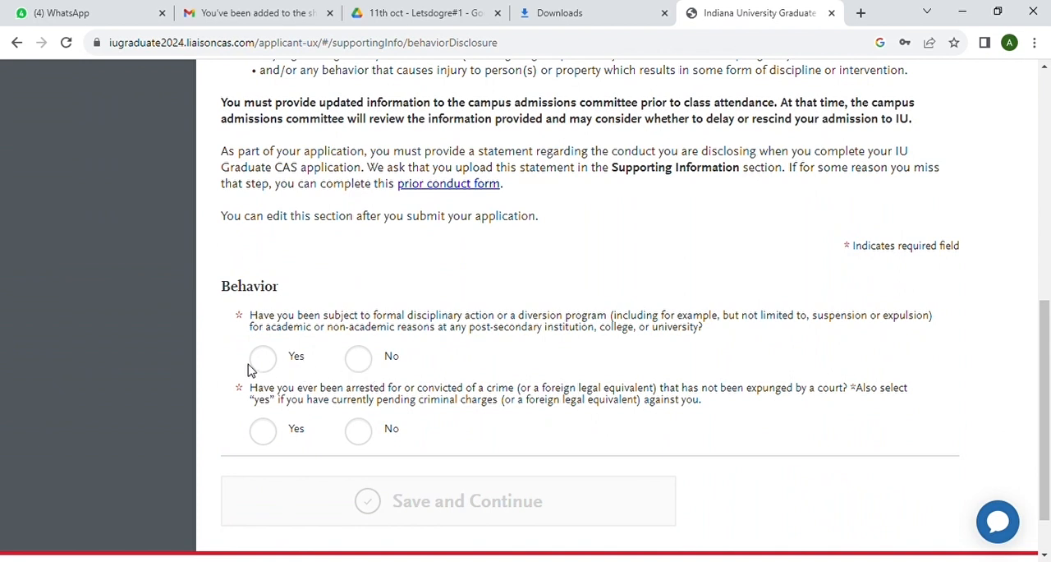
click(361, 363)
scroll(406, 420, down, 1)
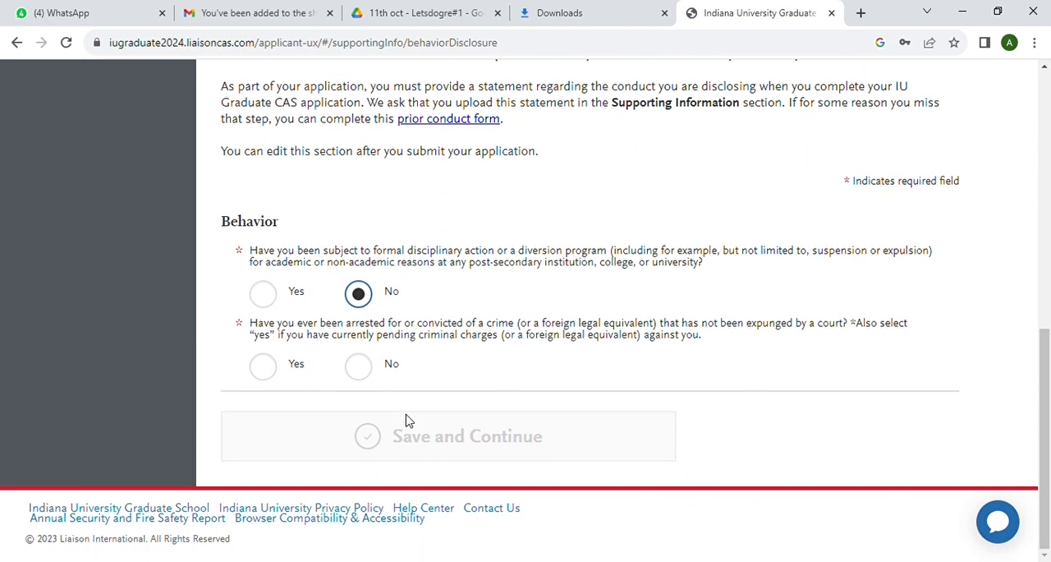
click(359, 367)
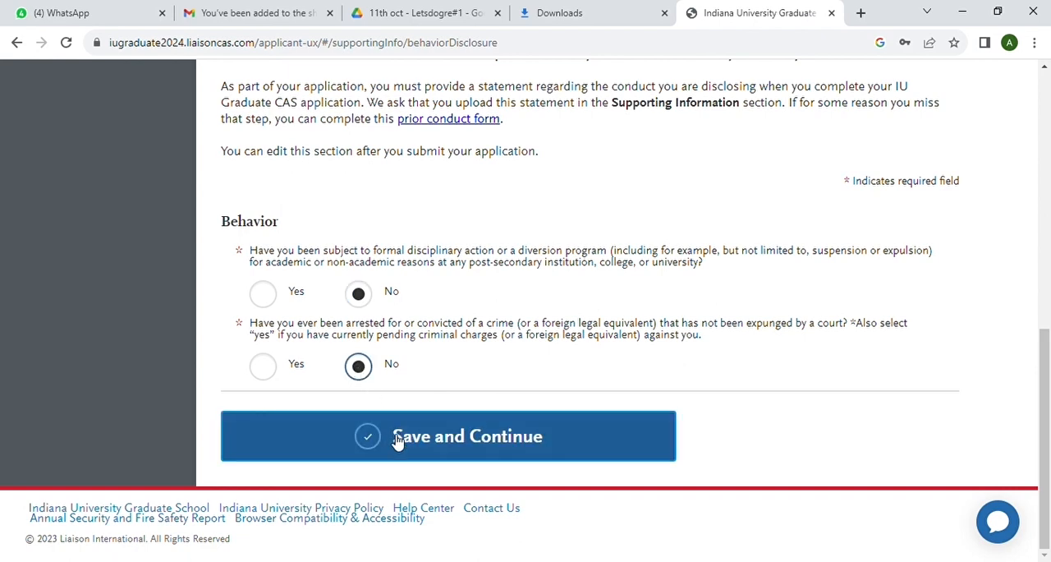
click(400, 443)
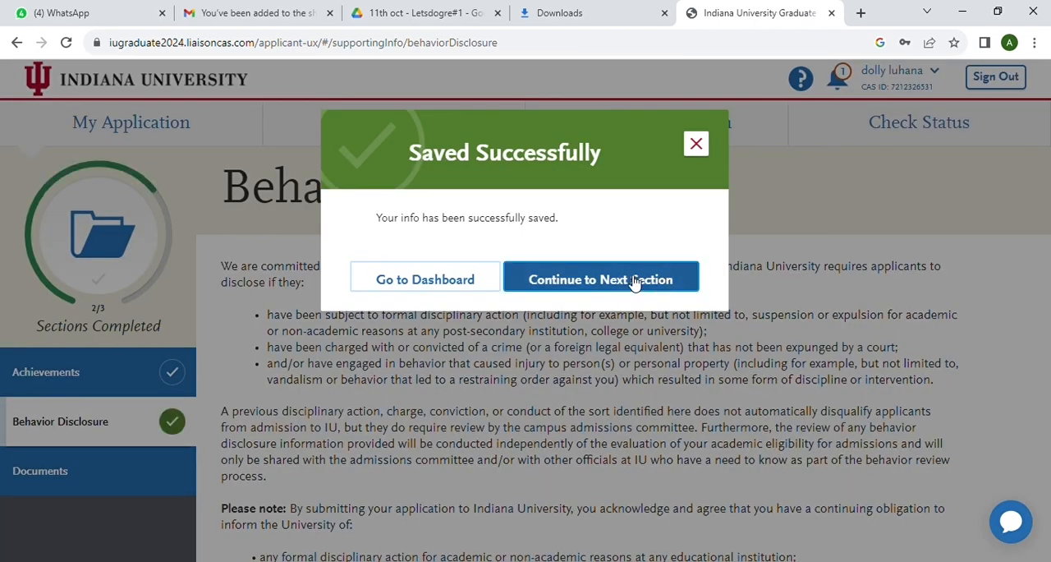
click(634, 281)
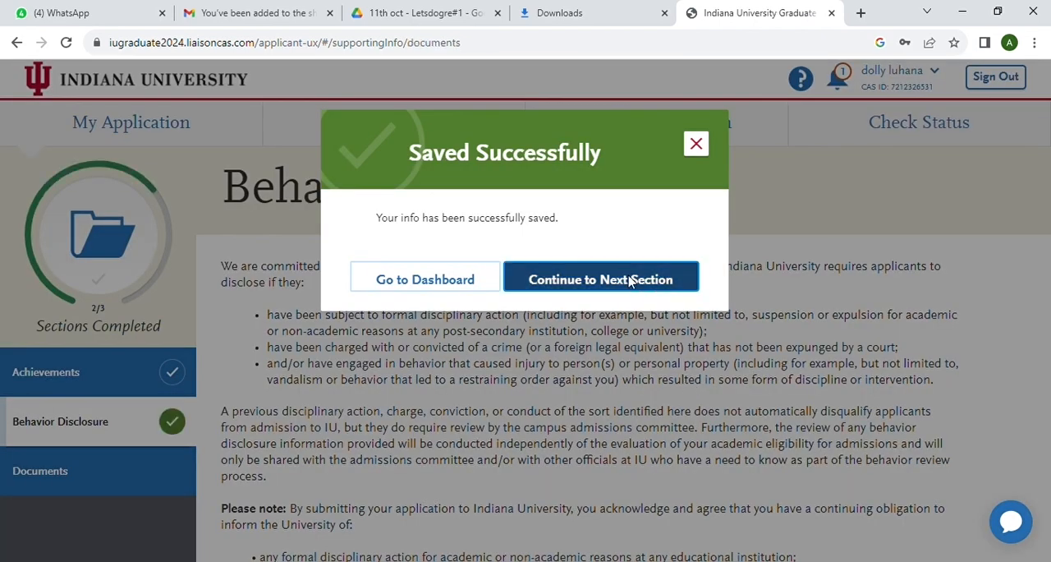
Opt out of adding any supporting documents in the Documents section
scroll(584, 379, down, 5)
scroll(584, 379, down, 3)
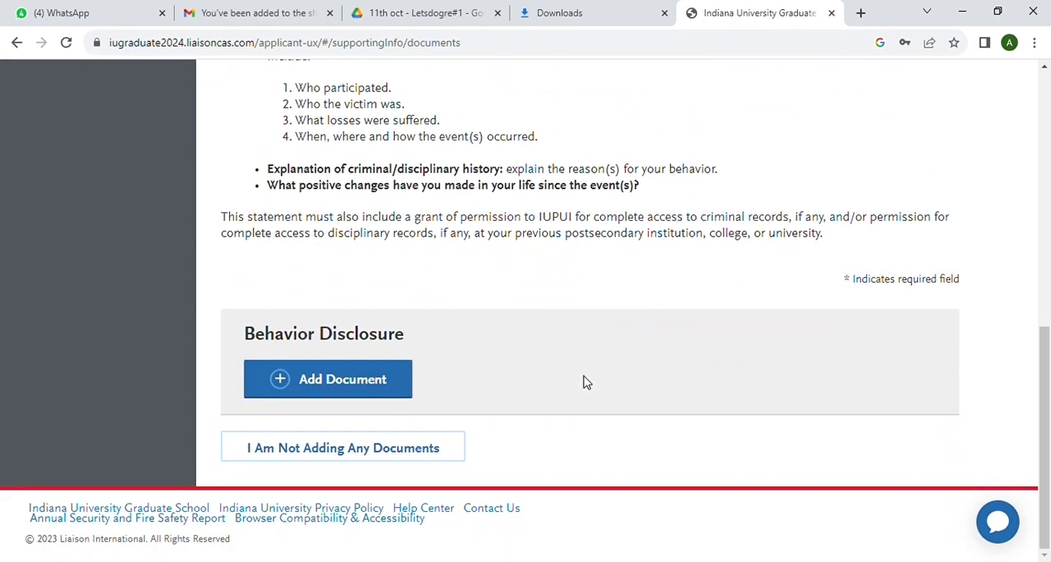
scroll(584, 382, up, 1)
scroll(584, 382, down, 1)
click(402, 453)
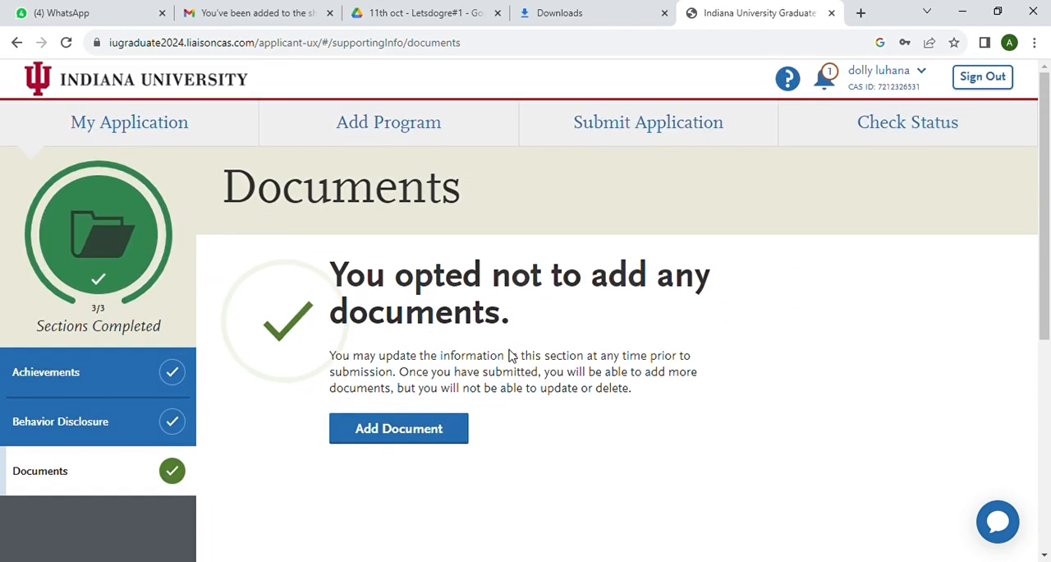
Go back to the application dashboard and open Program Materials
click(110, 128)
scroll(335, 276, down, 3)
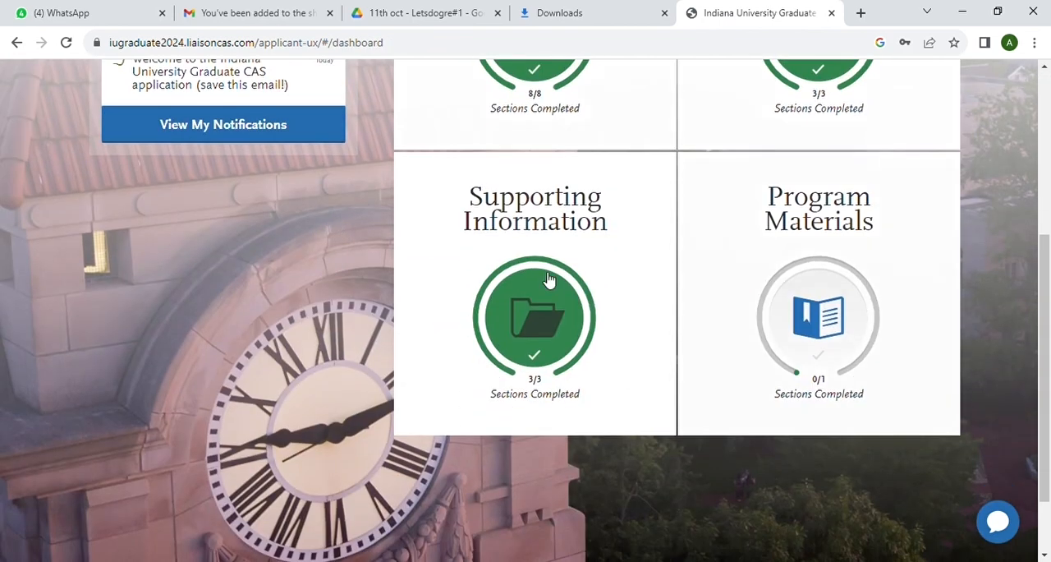
click(818, 316)
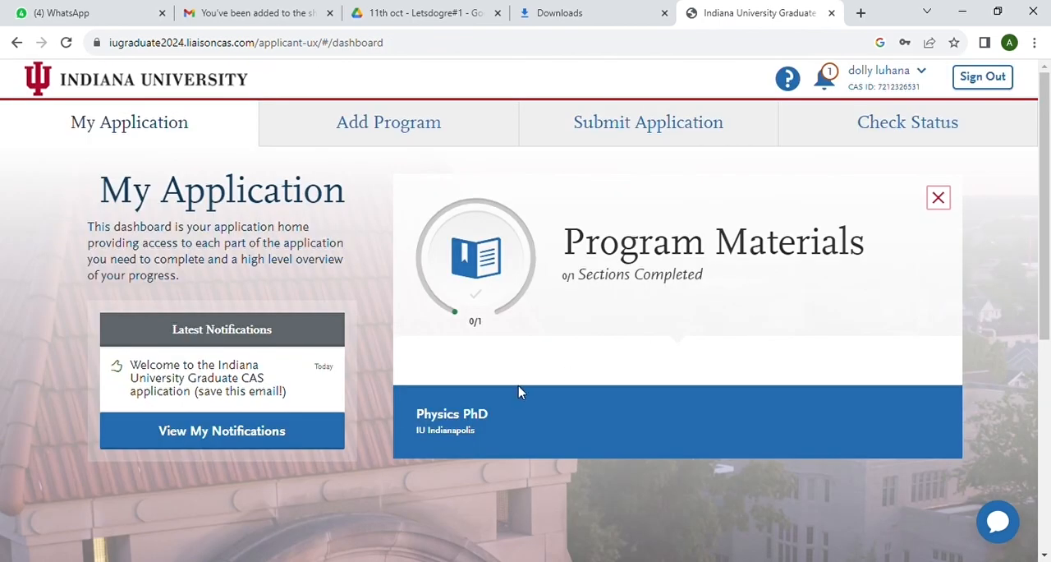
Open the Physics PhD program under Program Materials and review its description, required documents and program details
scroll(518, 392, down, 5)
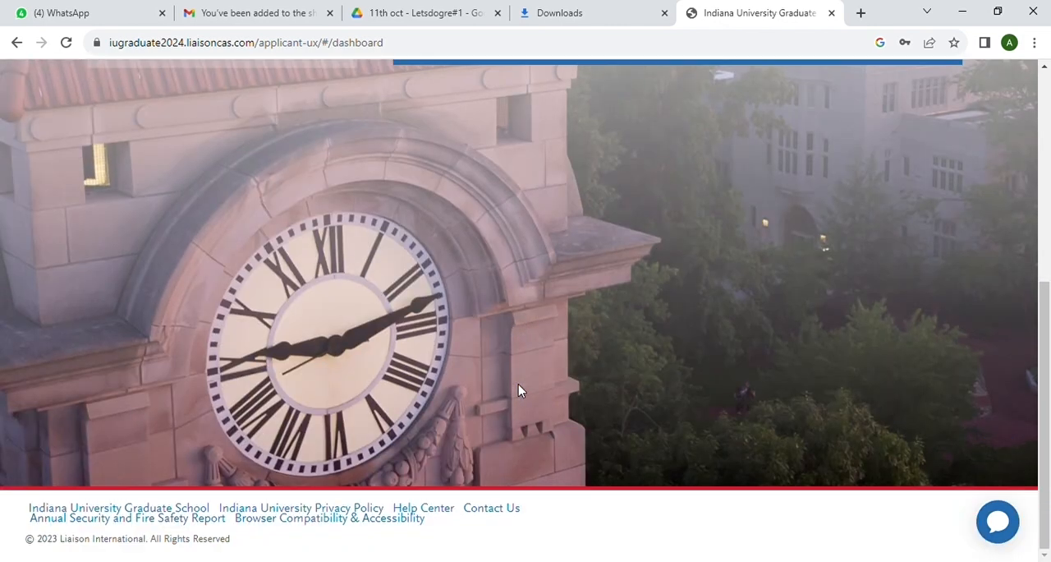
scroll(518, 384, up, 4)
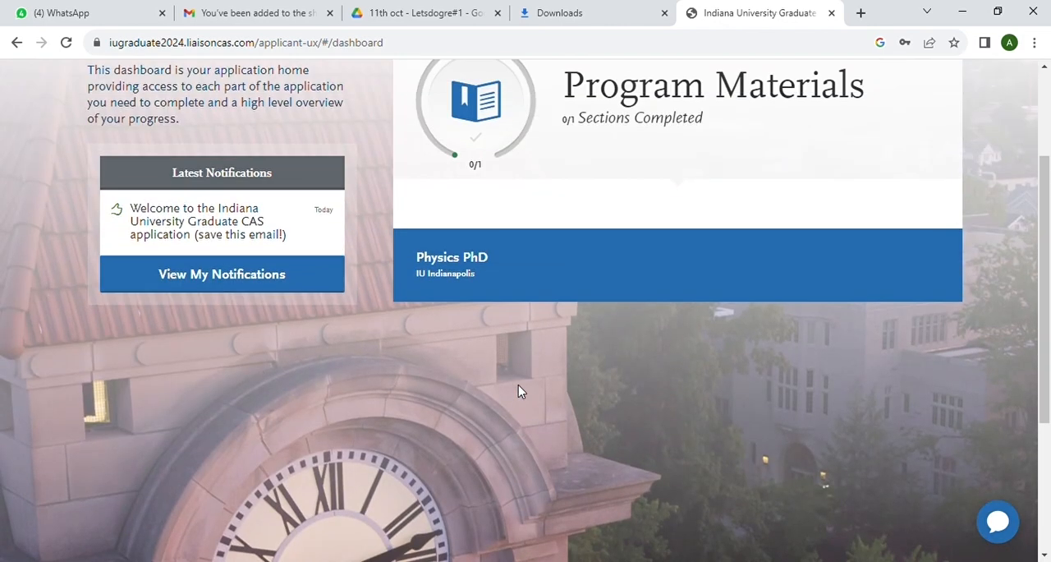
click(485, 273)
scroll(517, 352, down, 3)
scroll(516, 352, up, 1)
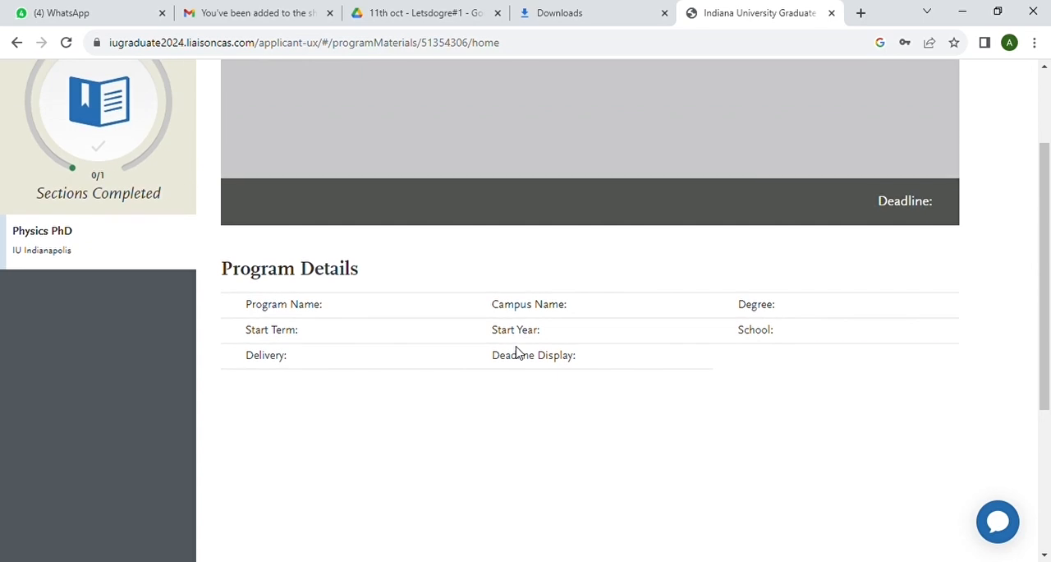
scroll(520, 352, down, 3)
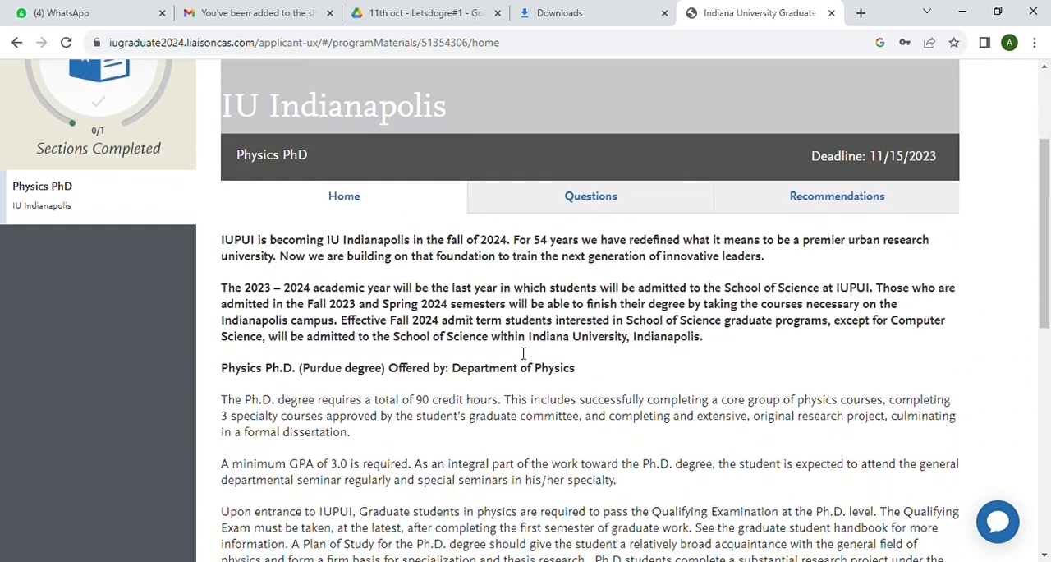
scroll(517, 352, down, 5)
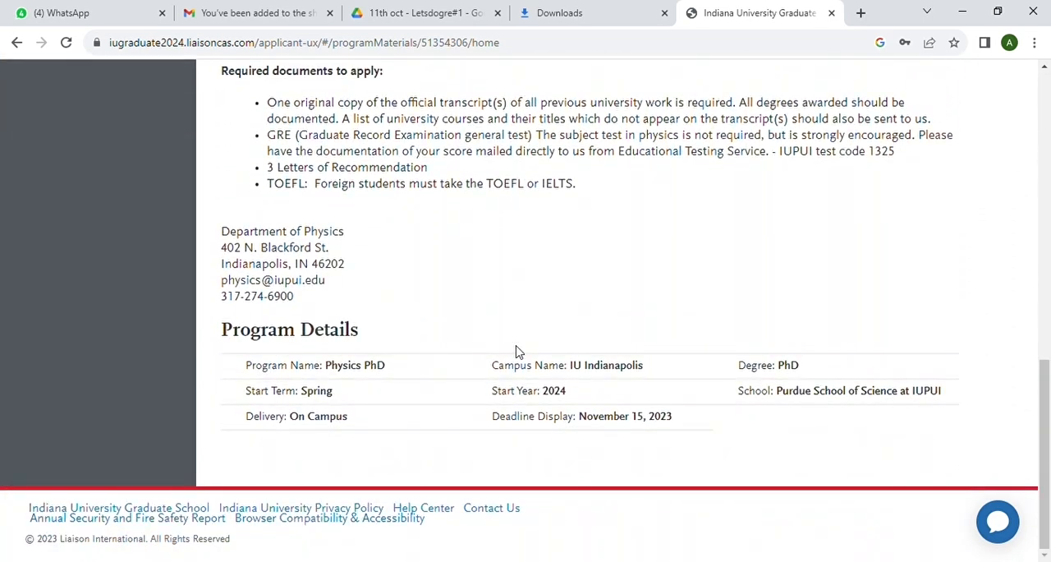
scroll(517, 353, up, 10)
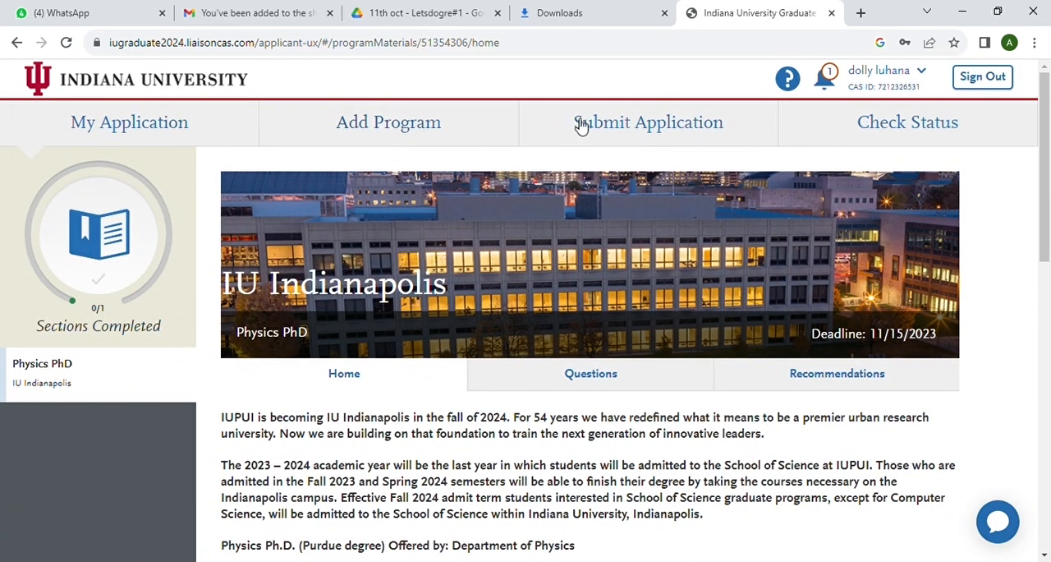
Open the Submit Application page and check the Physics PhD application's submission status
click(621, 129)
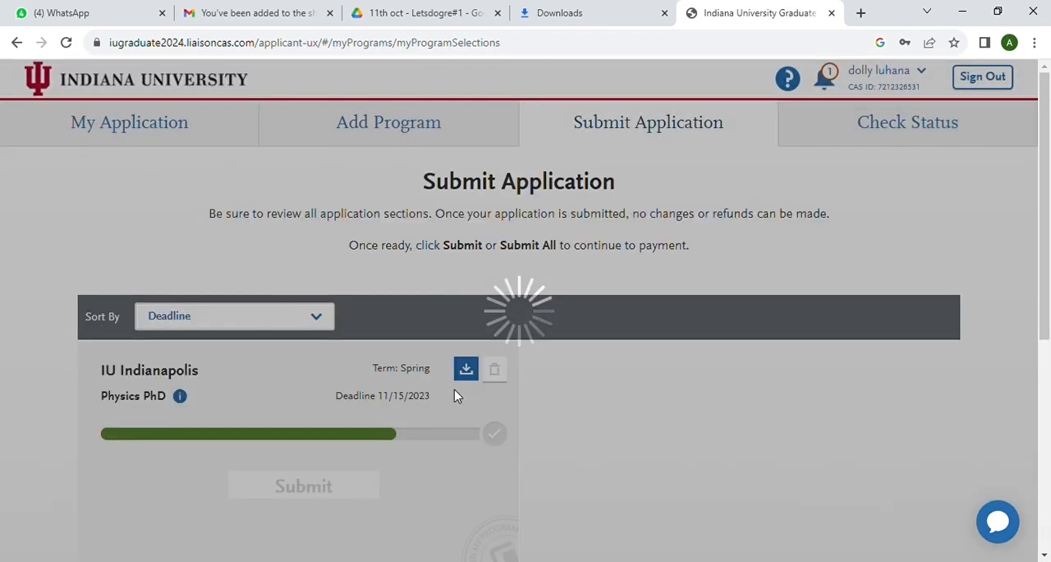
scroll(424, 468, down, 3)
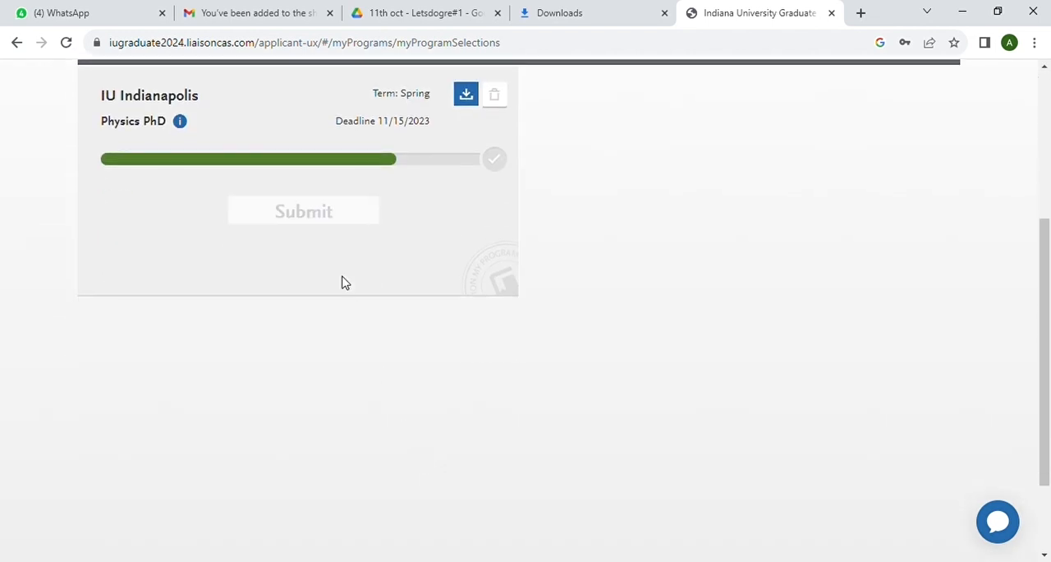
scroll(387, 230, up, 2)
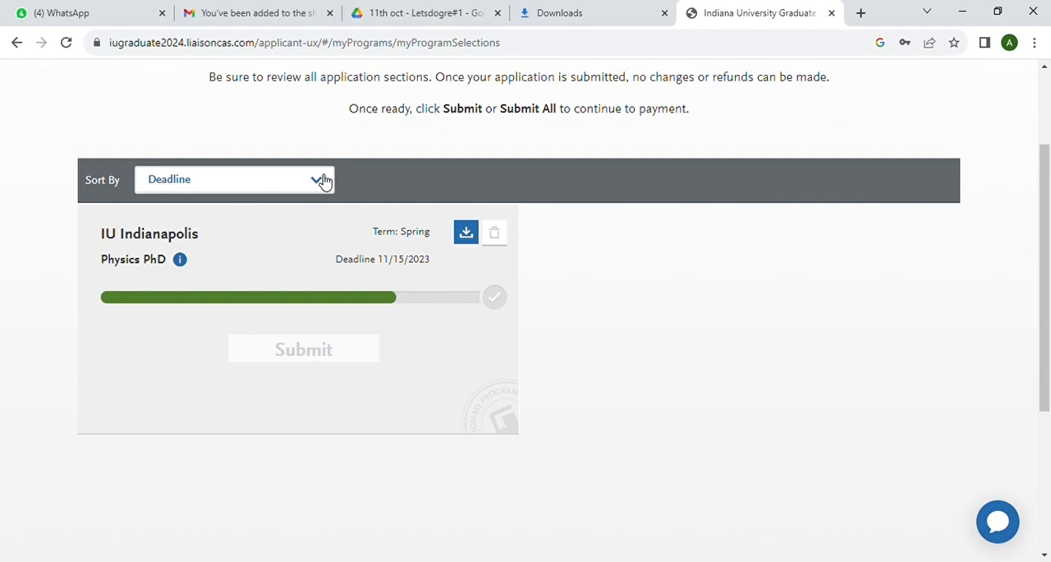
scroll(324, 182, up, 2)
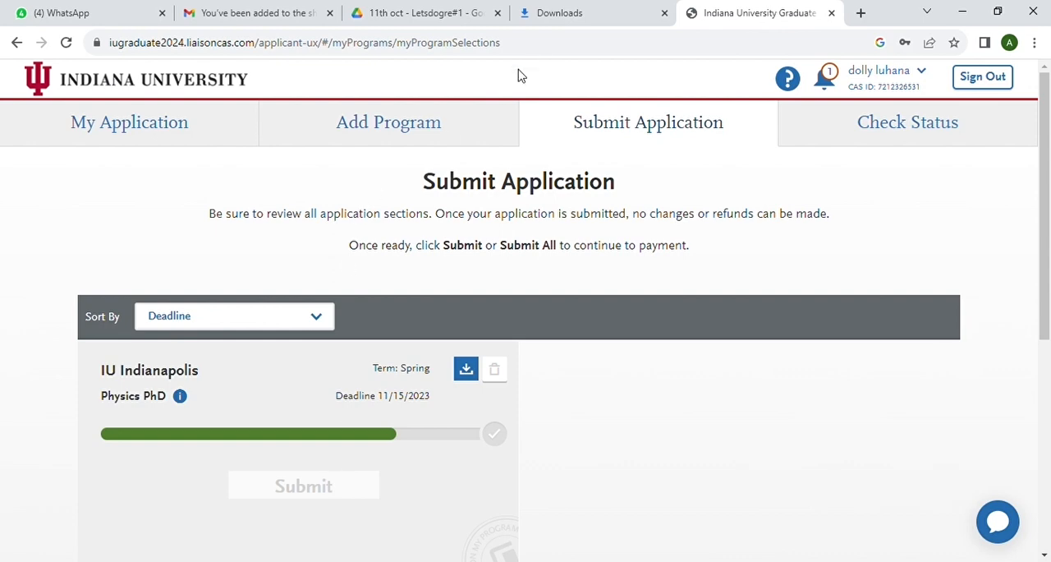
Return to the application dashboard and reopen the Physics PhD program in Program Materials
click(123, 134)
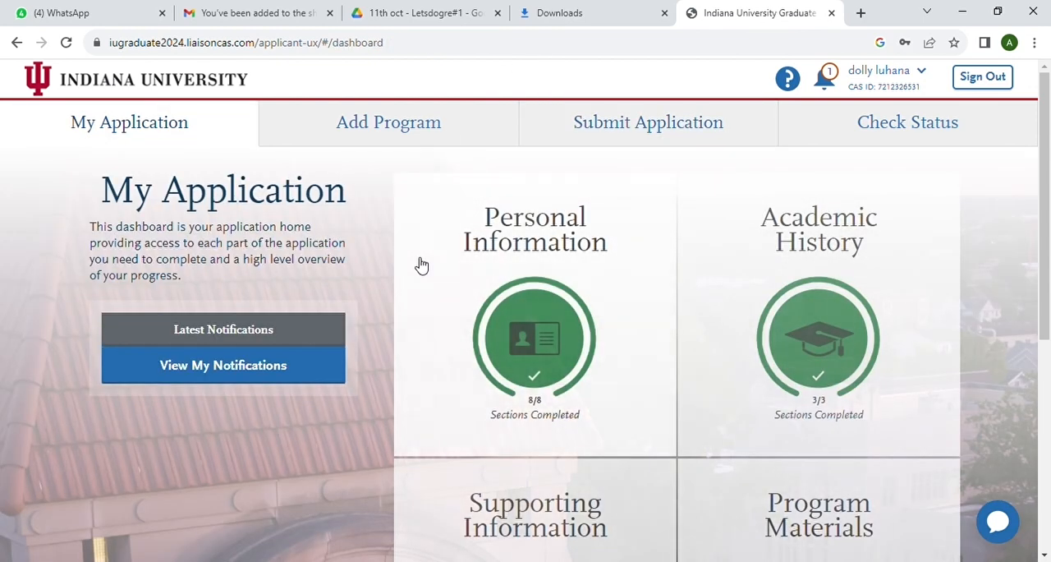
scroll(420, 265, down, 3)
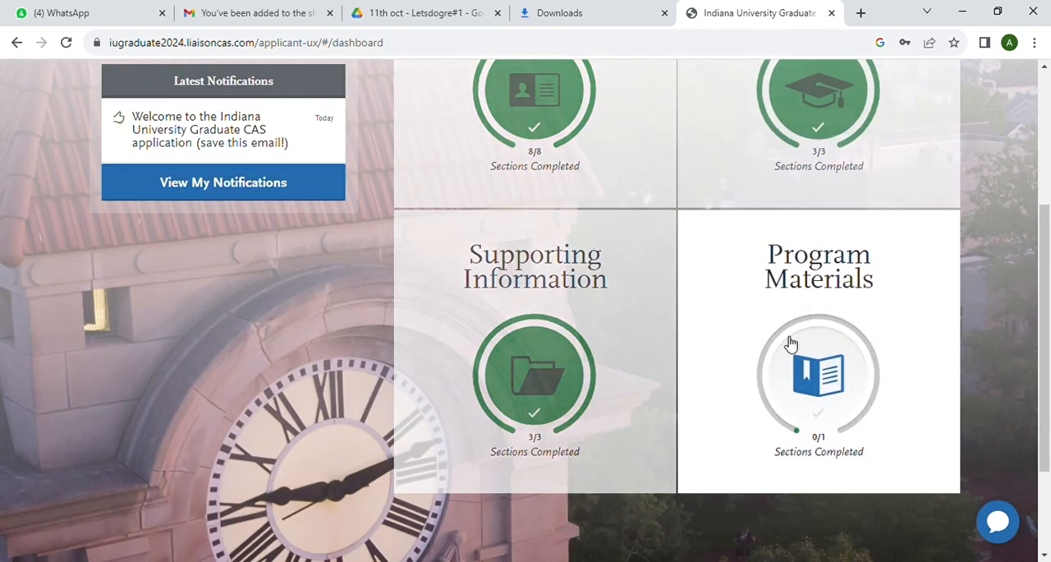
scroll(791, 343, up, 2)
click(815, 382)
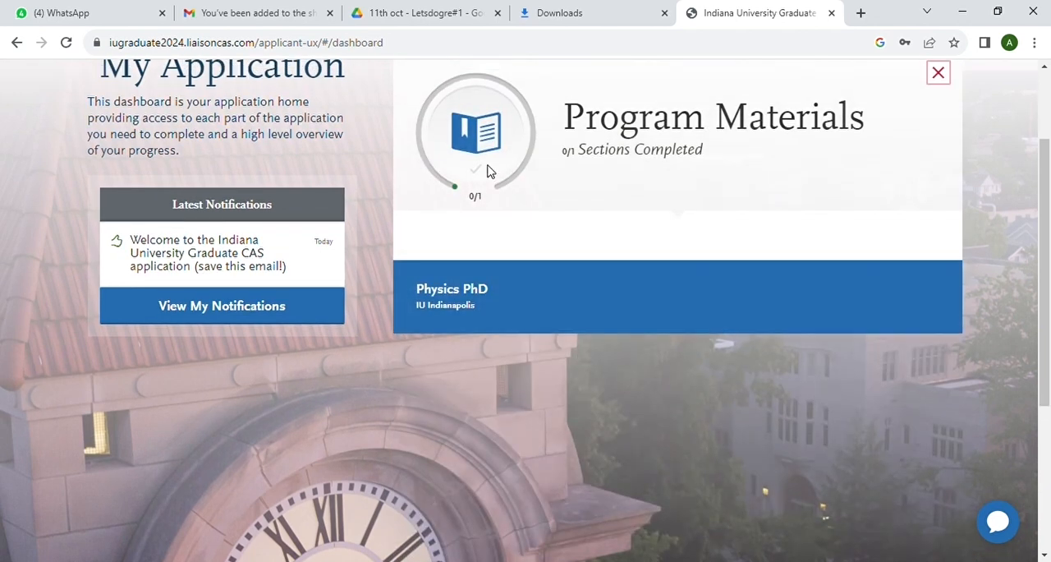
click(496, 303)
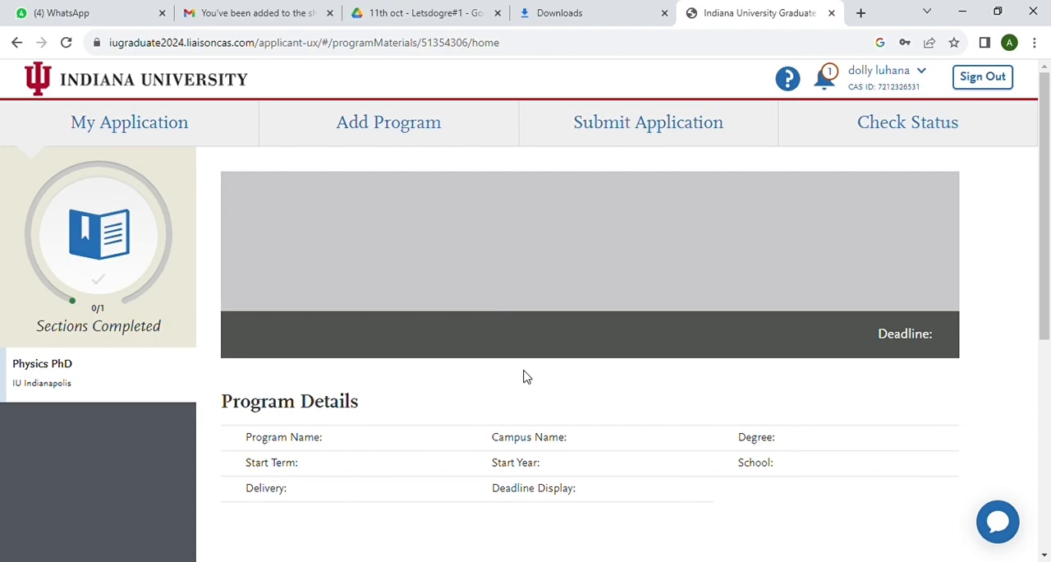
Read through the Physics PhD home page for the degree requirements, required application documents and program details
scroll(526, 376, down, 8)
scroll(527, 376, up, 1)
scroll(526, 377, down, 4)
scroll(527, 376, up, 1)
scroll(527, 376, down, 2)
scroll(526, 376, up, 3)
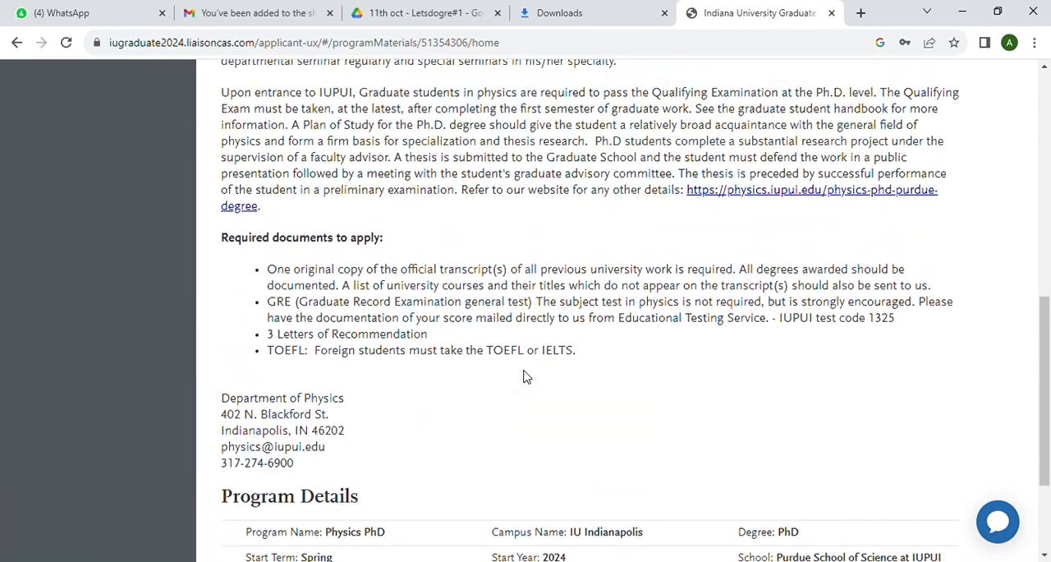
scroll(526, 376, up, 1)
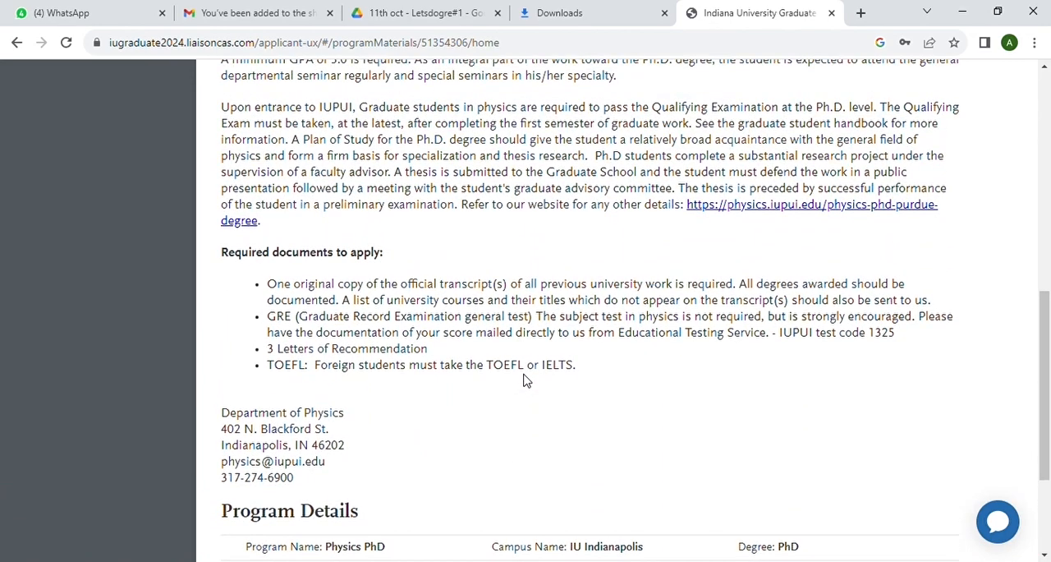
scroll(526, 379, up, 3)
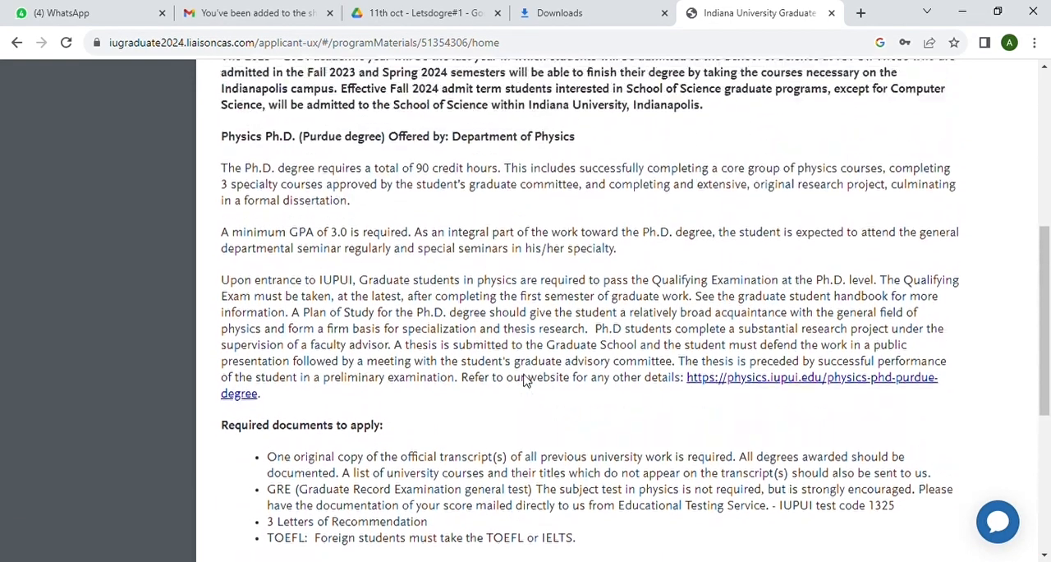
scroll(529, 382, up, 5)
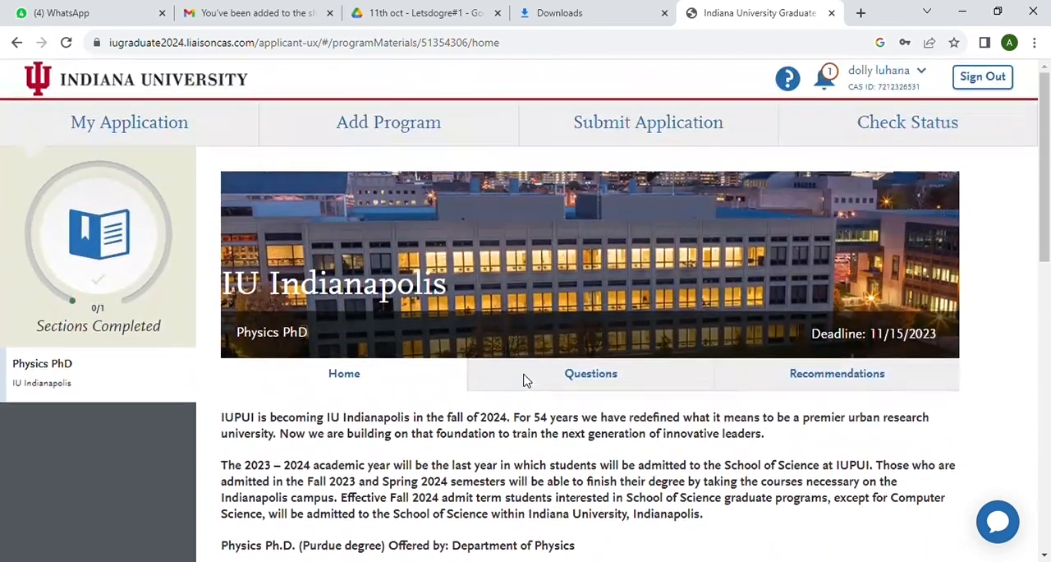
Open the program's Questions section and review the qualifying exam information and the required Physics essay question
click(594, 376)
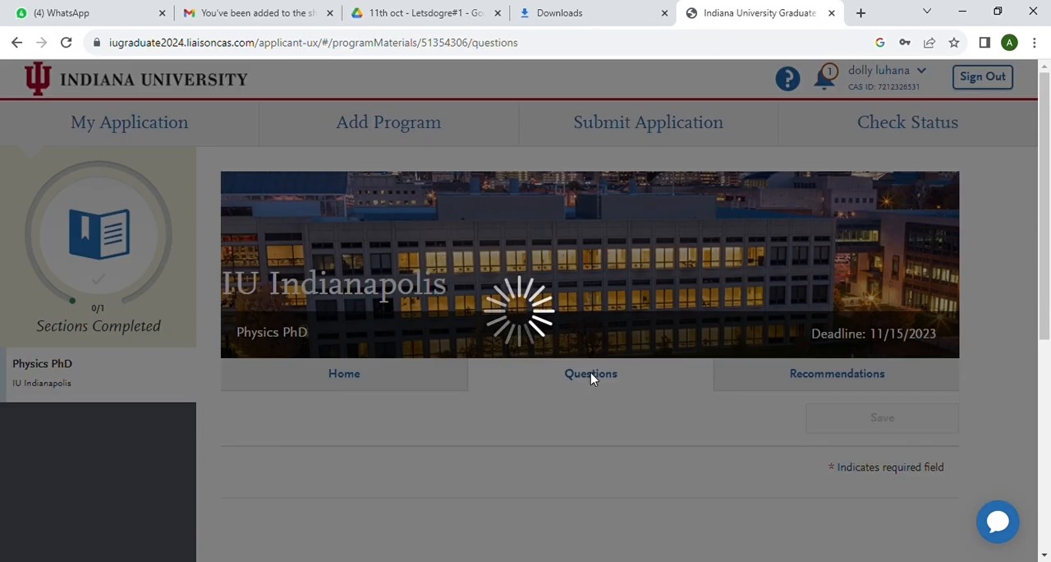
scroll(530, 406, down, 5)
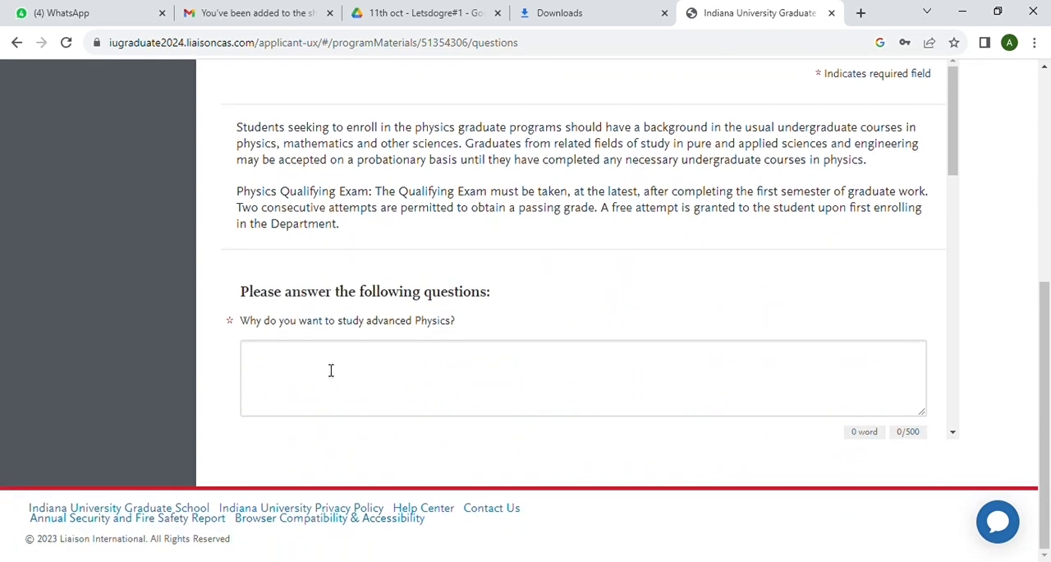
scroll(574, 303, up, 1)
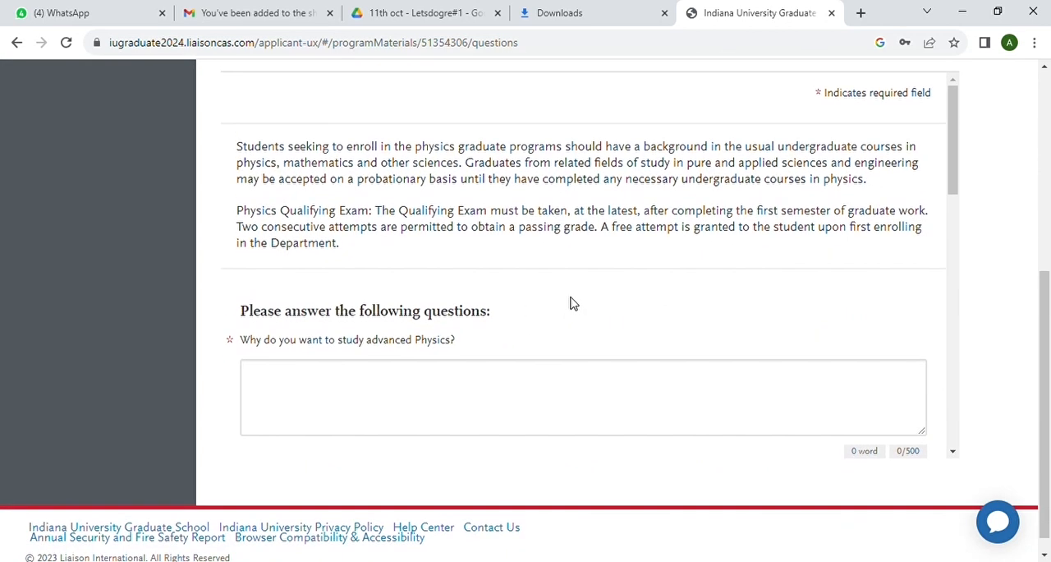
scroll(574, 303, up, 3)
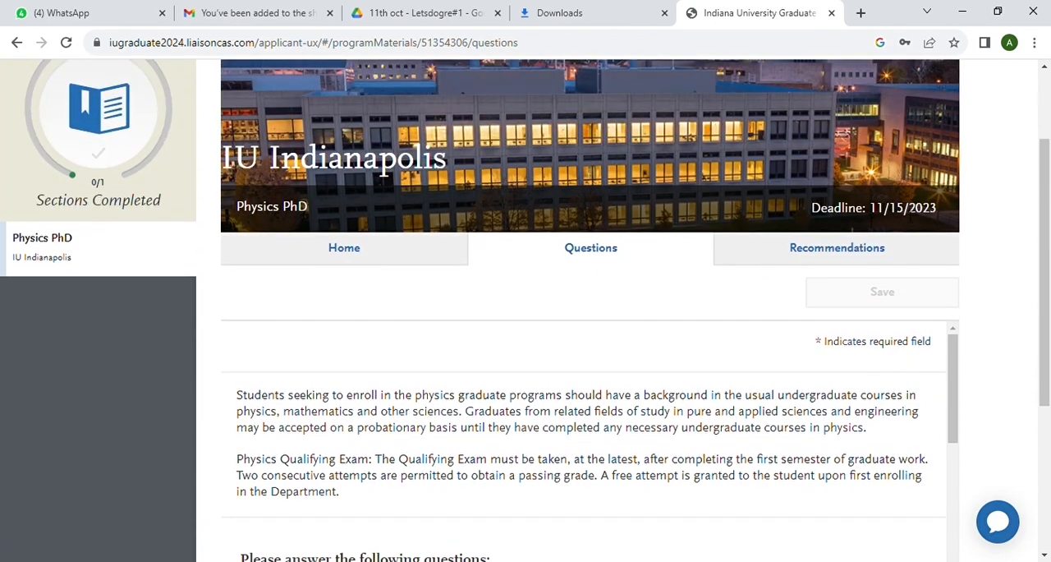
Open the program's Recommendations section and start a new recommendation request for Recommendations 1
click(839, 260)
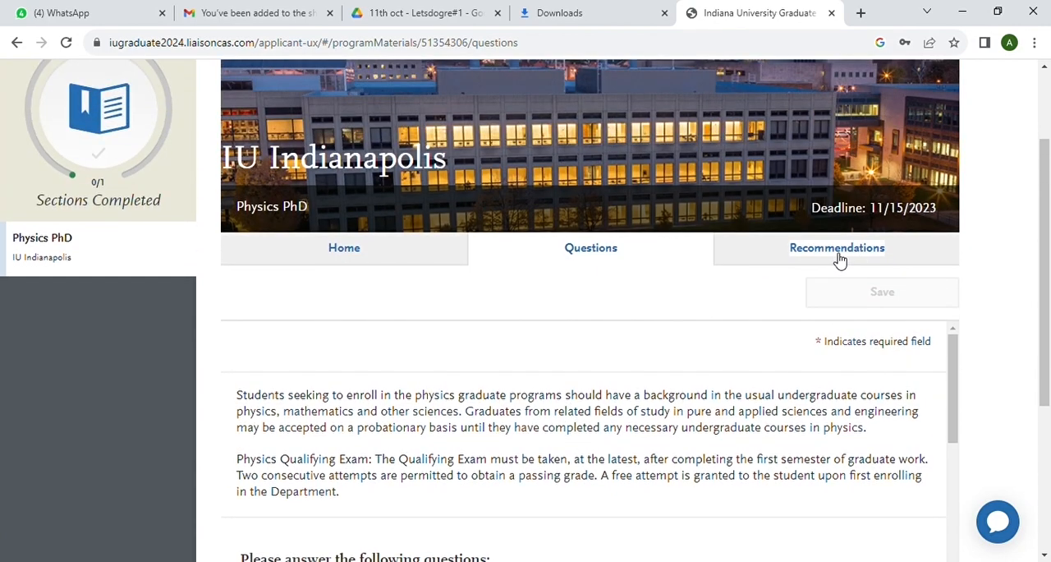
scroll(615, 422, down, 5)
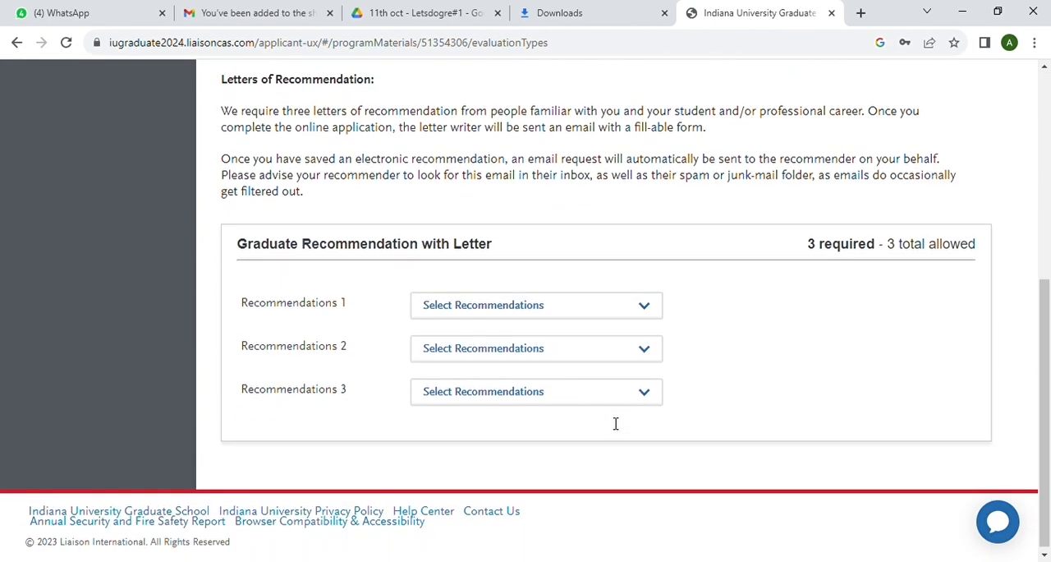
click(648, 313)
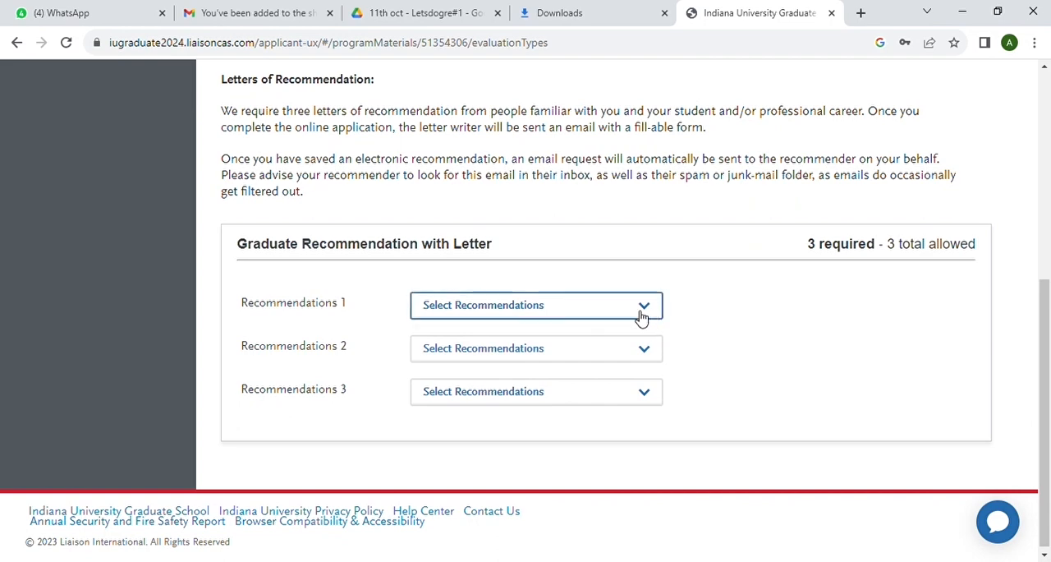
click(578, 345)
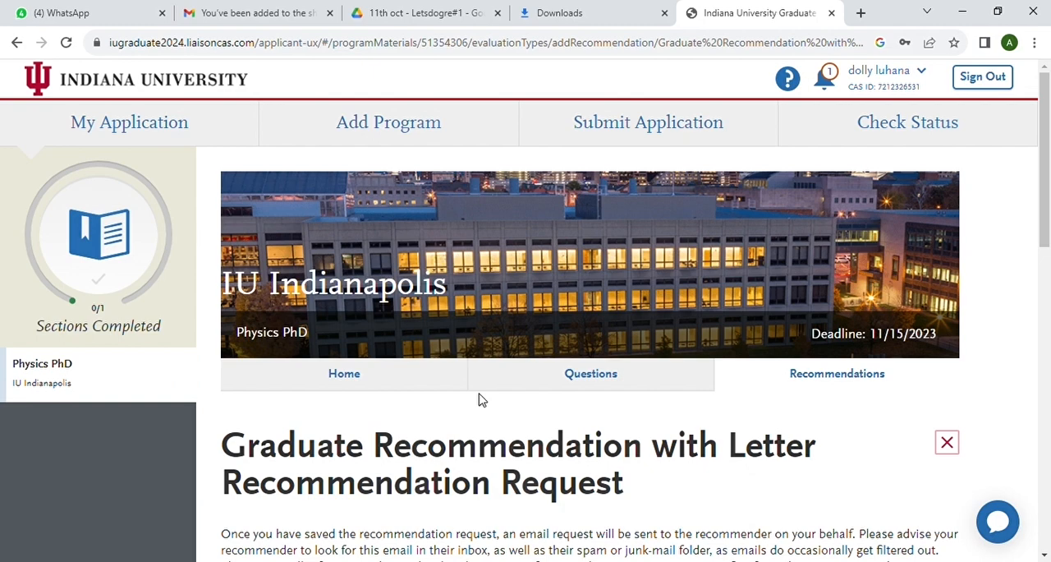
Fill in the recommender's first name, last name and email address in the recommendation request
scroll(482, 395, down, 4)
scroll(497, 395, down, 2)
click(447, 201)
click(446, 228)
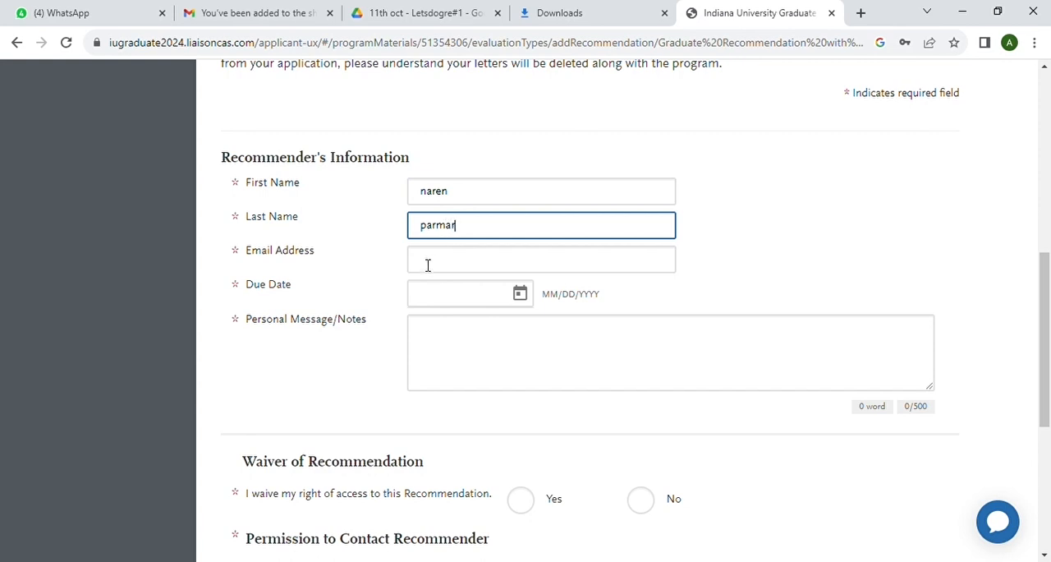
click(427, 261)
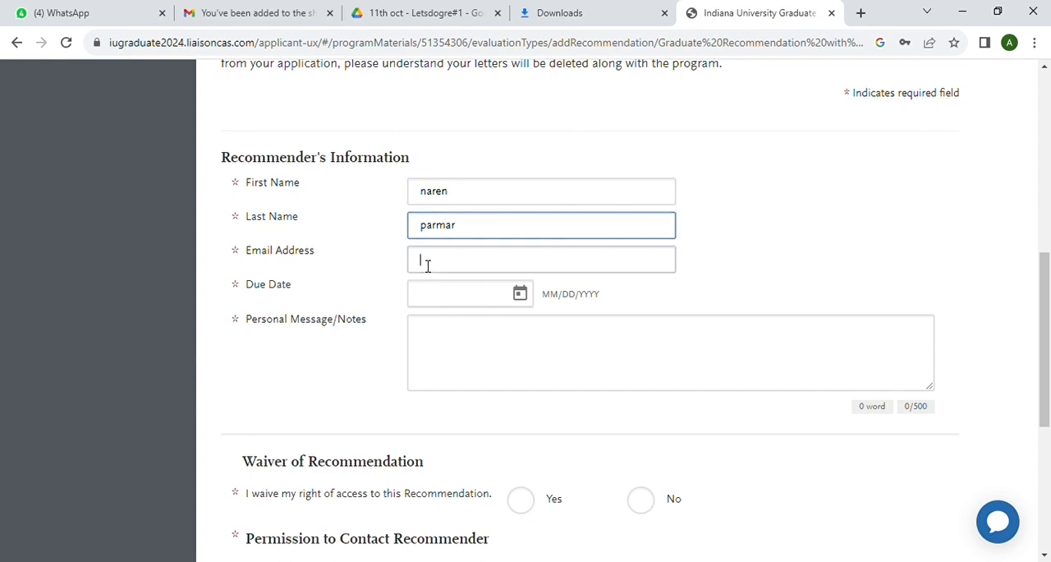
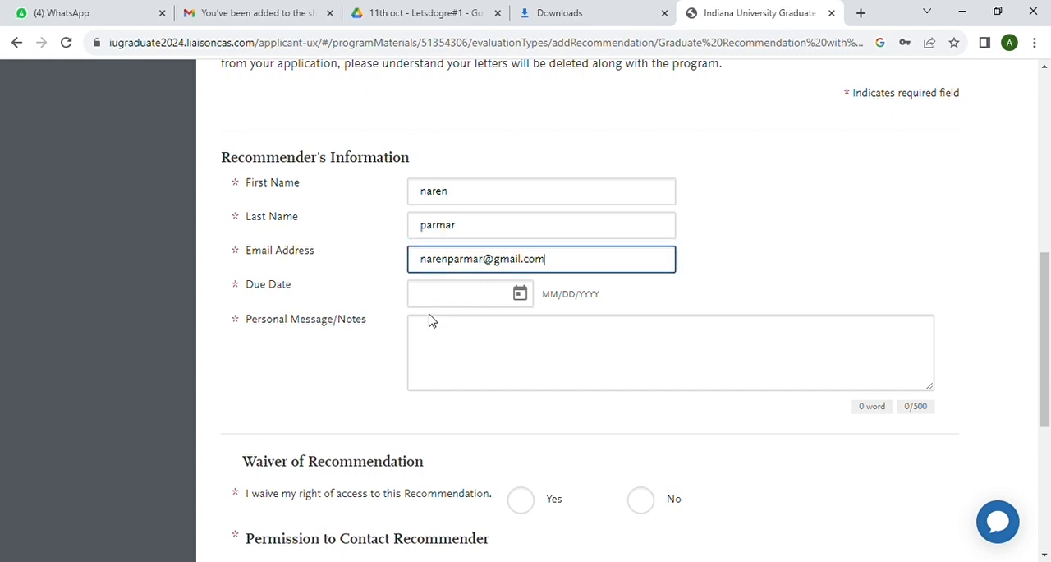
Set the recommendation due date to 10/13/2023 and enter "hii" as the personal message
scroll(444, 315, down, 1)
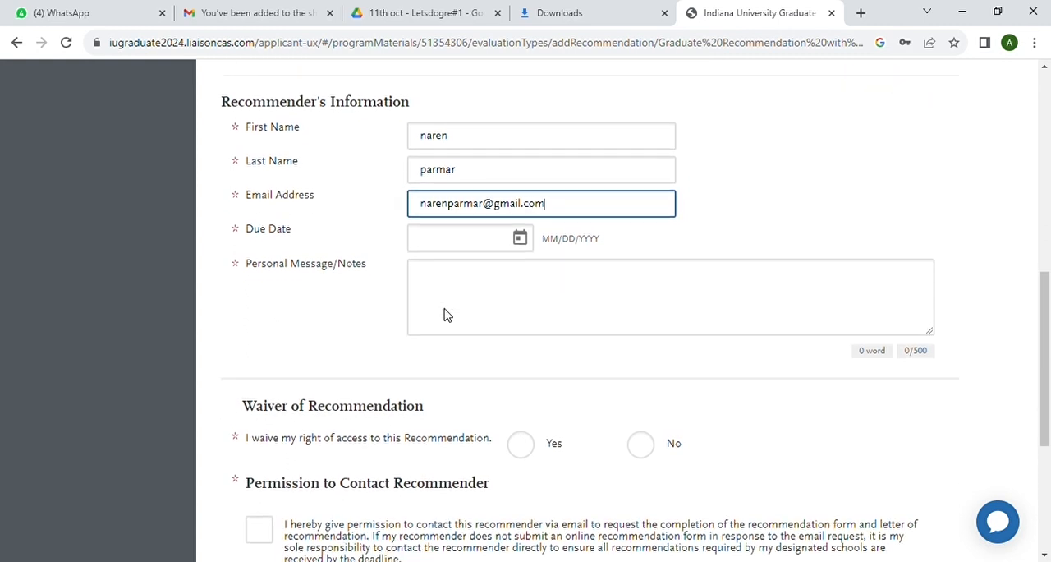
click(432, 225)
click(519, 217)
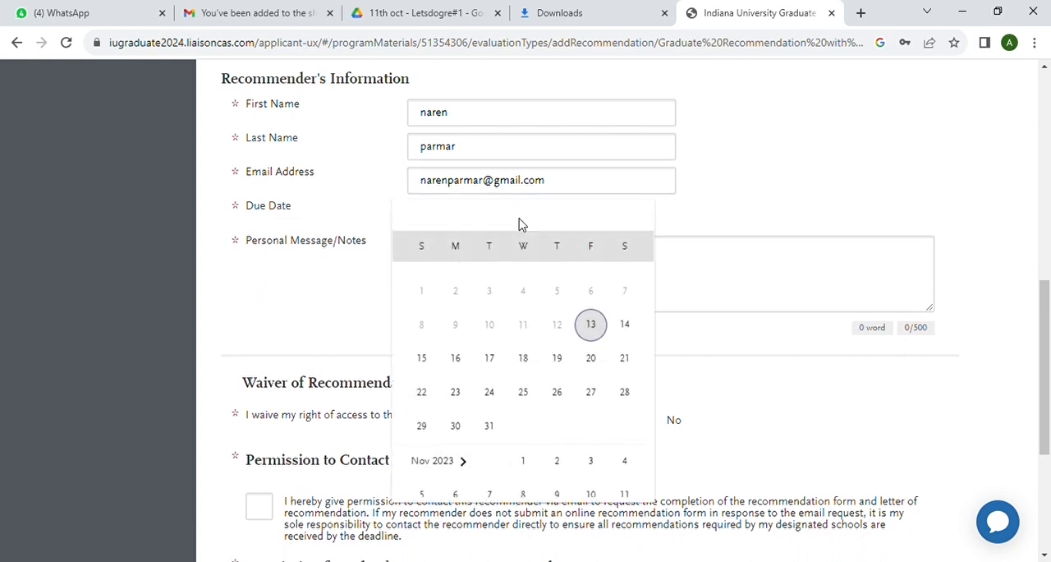
click(590, 345)
click(461, 265)
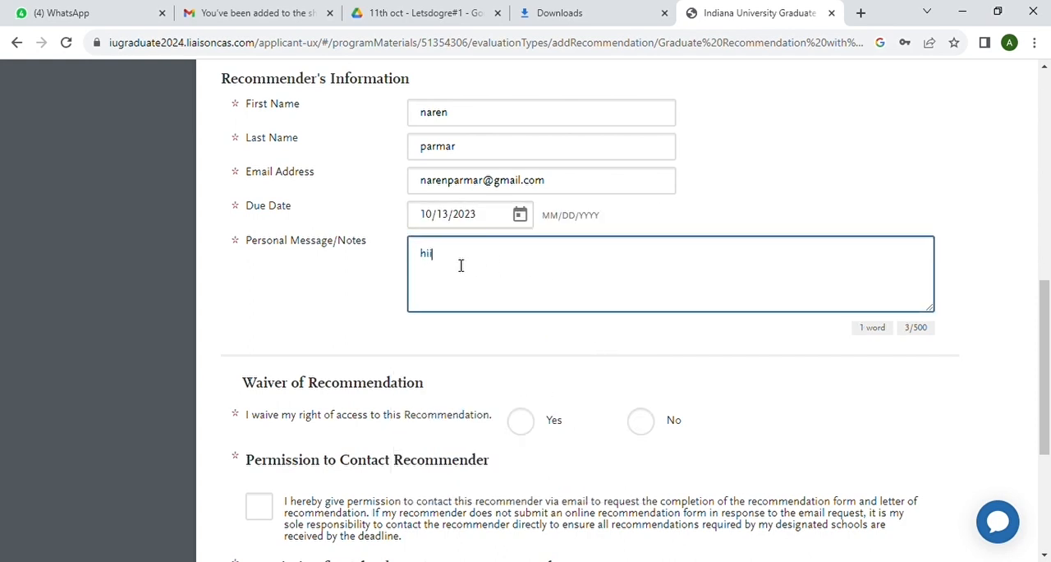
Answer Yes to waiving access to the recommendation and grant both permissions to contact the recommender
scroll(462, 276, down, 2)
click(528, 249)
click(261, 335)
scroll(271, 391, down, 1)
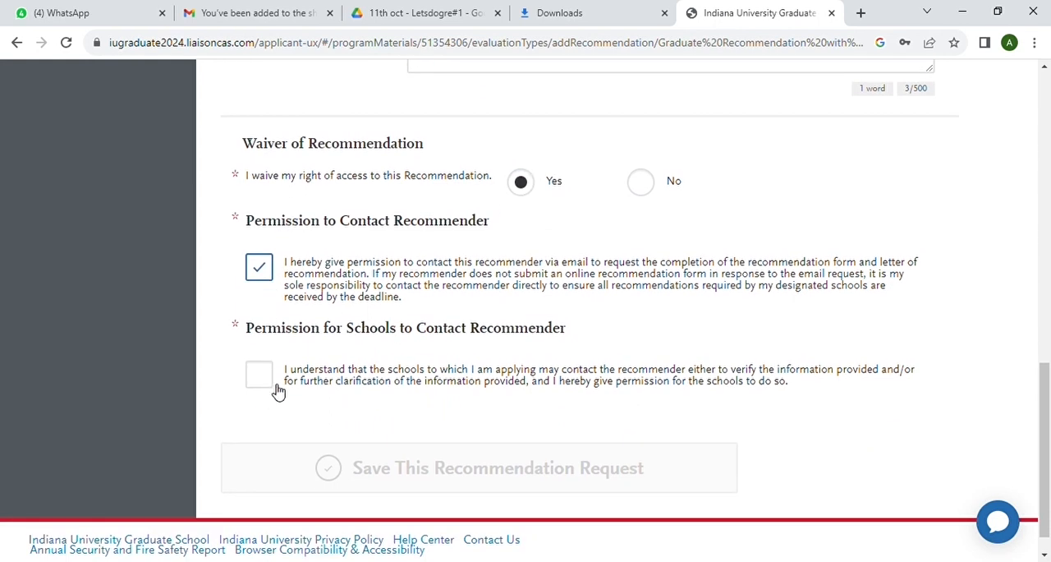
click(263, 386)
scroll(362, 397, down, 1)
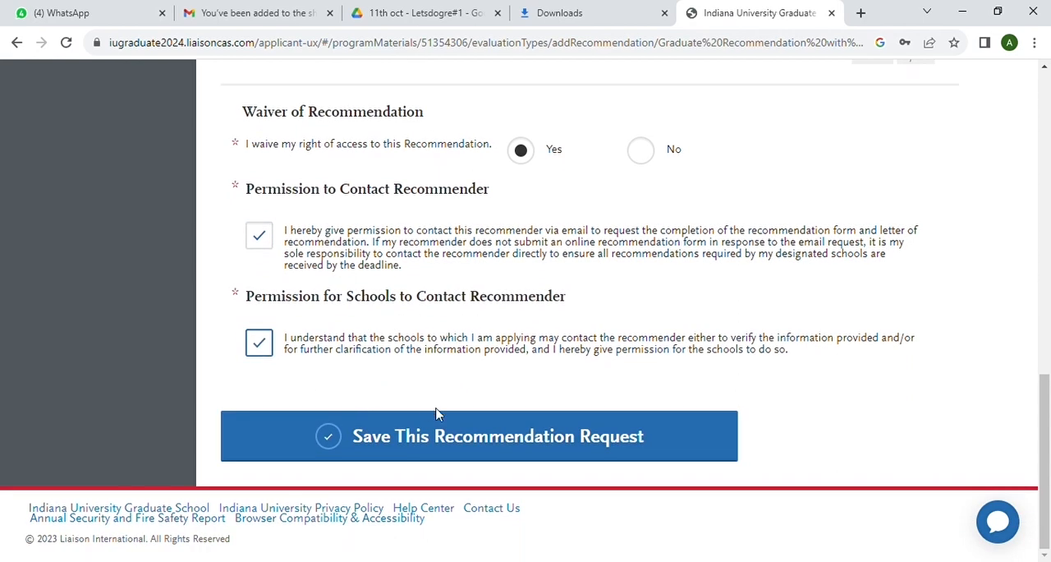
Save the completed recommendation request and start a new one for Recommendations 2
click(454, 437)
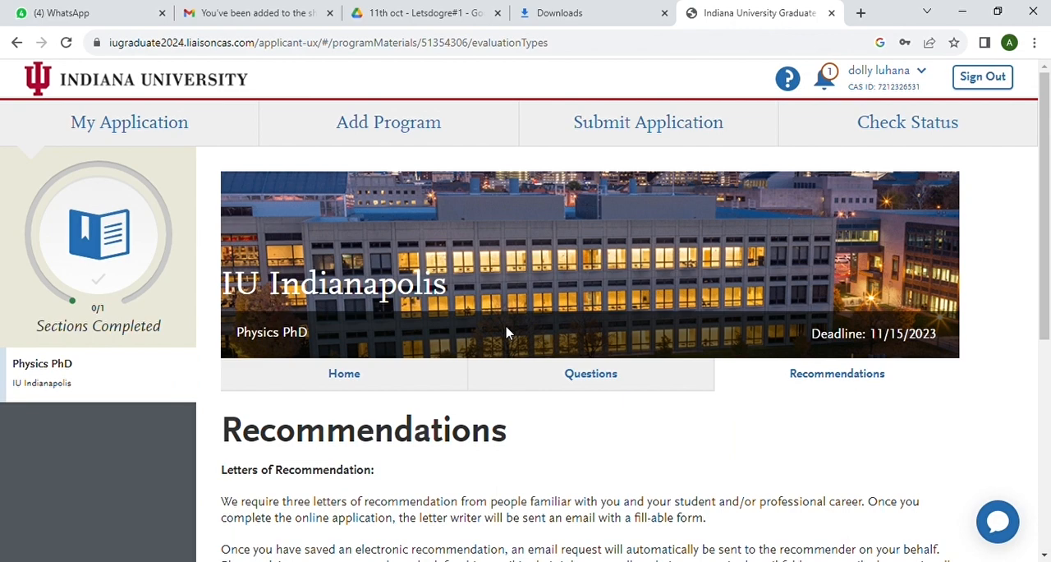
scroll(507, 333, down, 5)
click(648, 333)
click(585, 370)
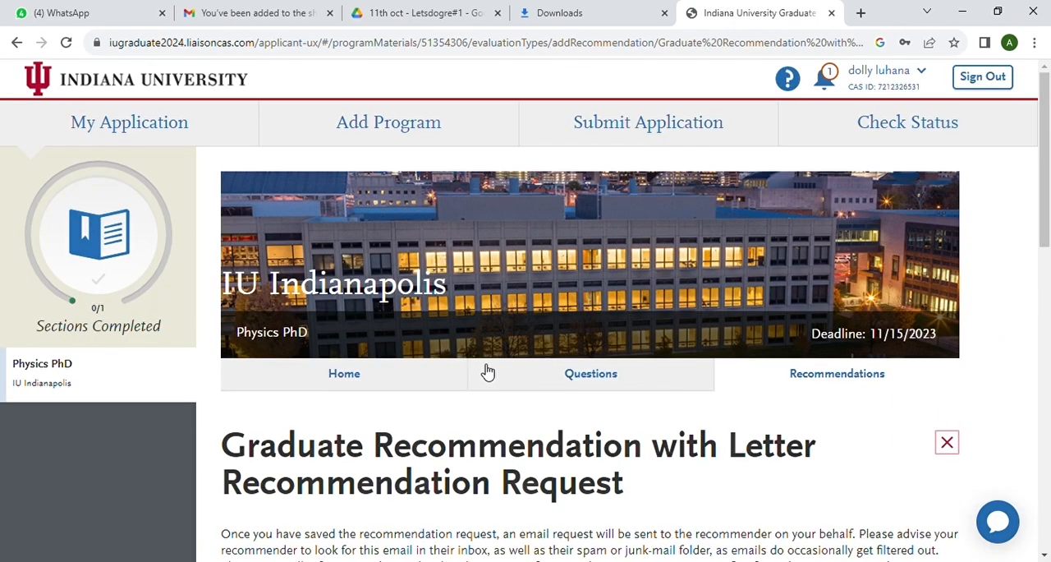
Fill in the second recommender's first name, last name and email address
scroll(481, 429, down, 5)
click(431, 261)
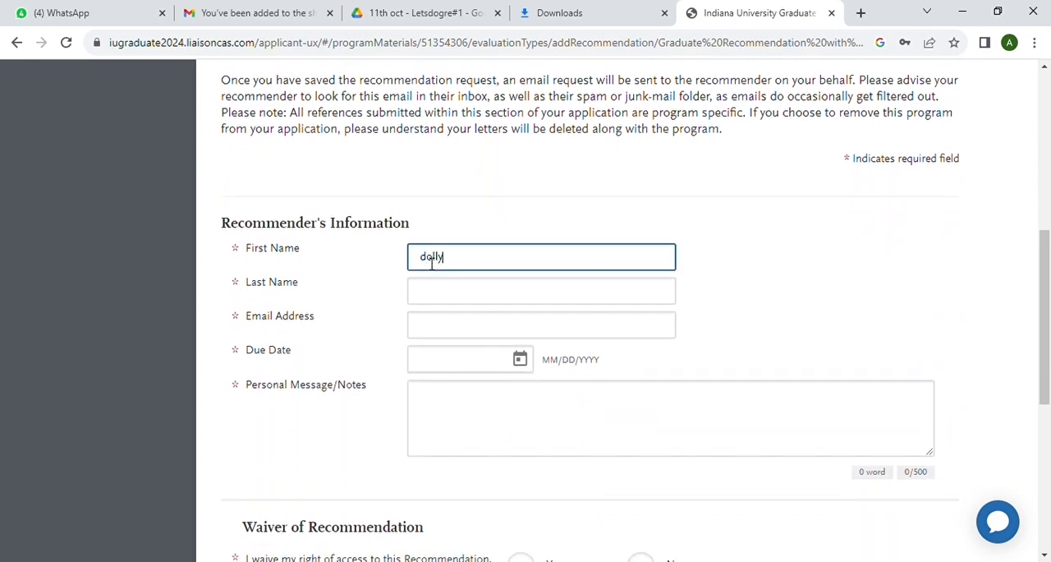
click(431, 295)
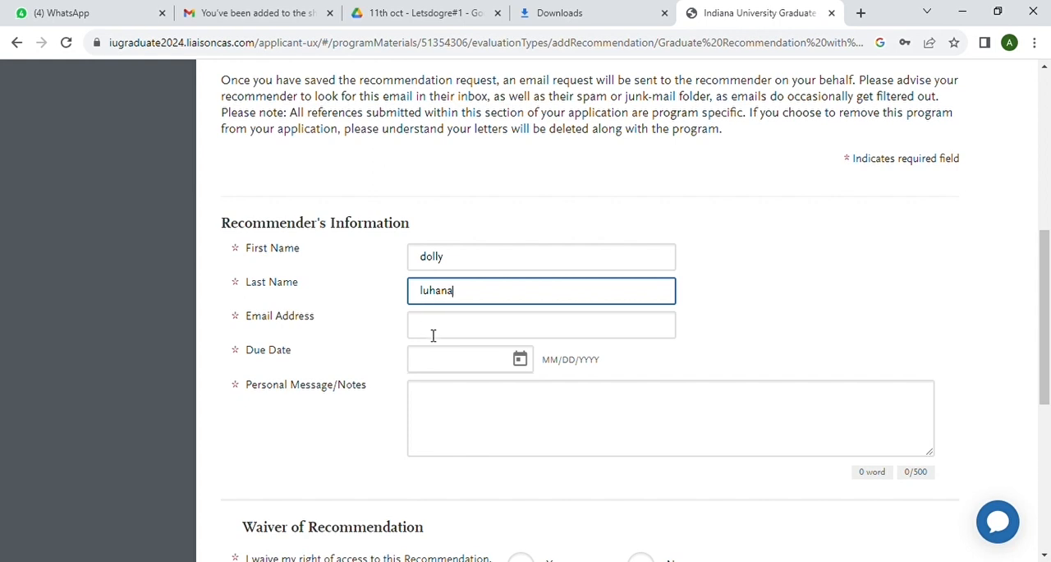
click(433, 335)
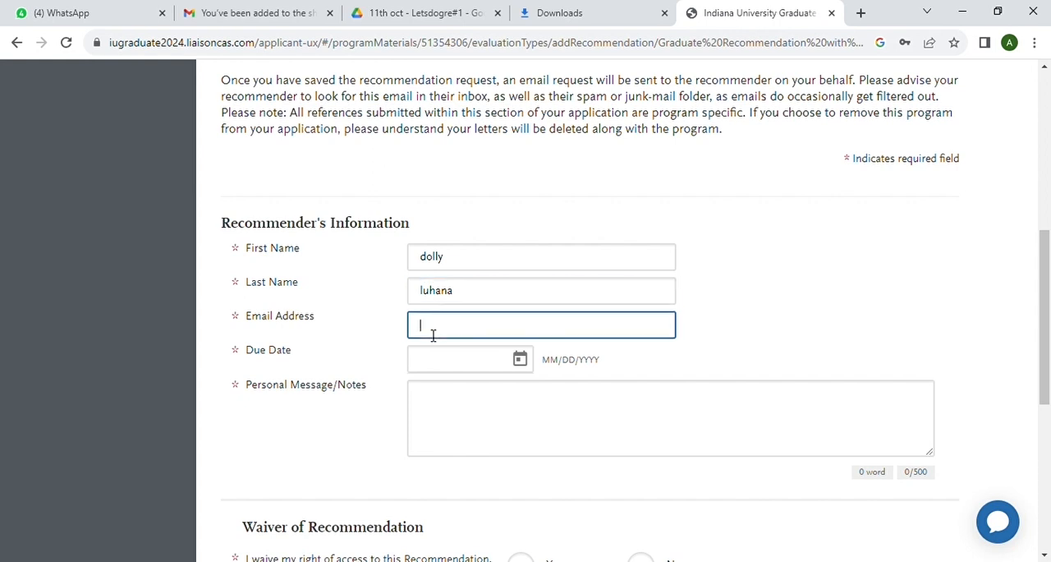
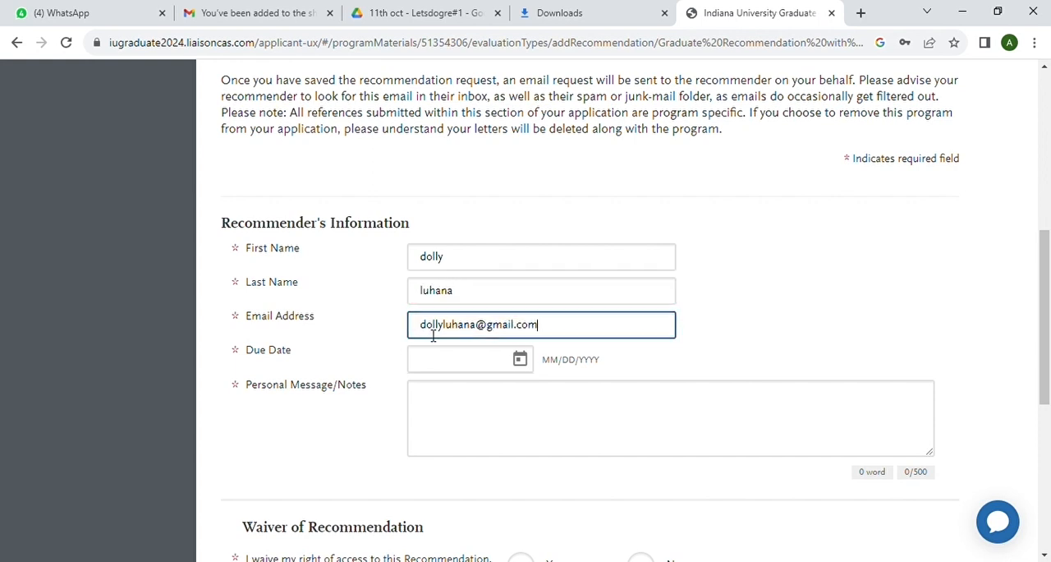
Set the second recommendation's due date to 10/13/2023 and enter "hii" as the personal message
click(433, 360)
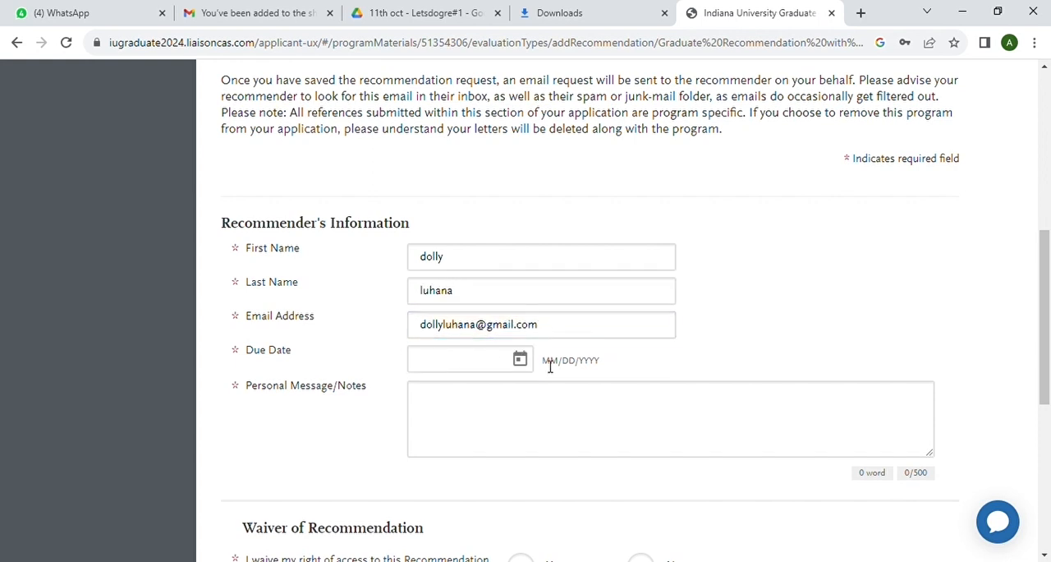
click(526, 368)
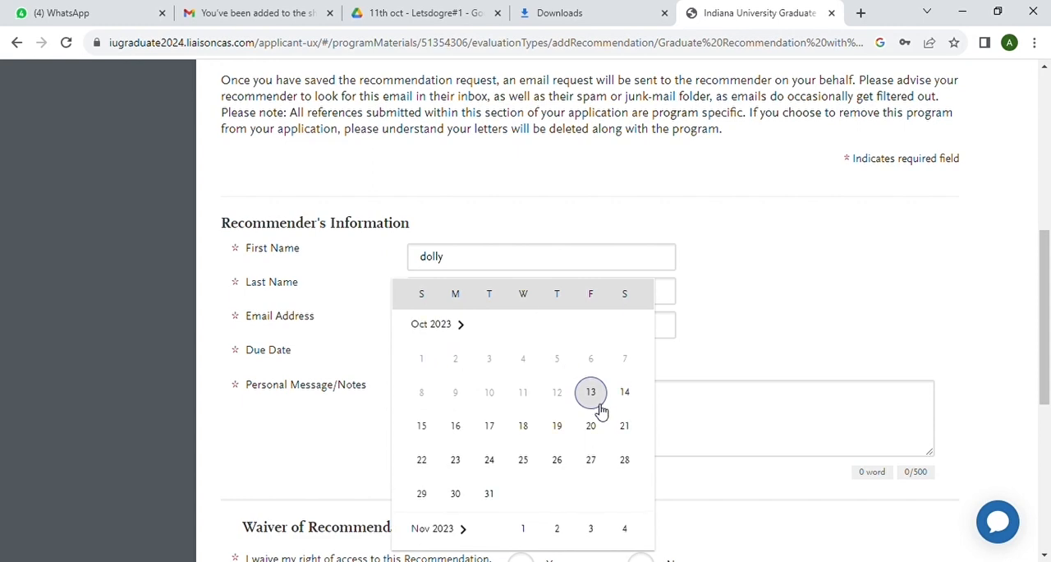
click(597, 402)
click(465, 407)
text(hi)
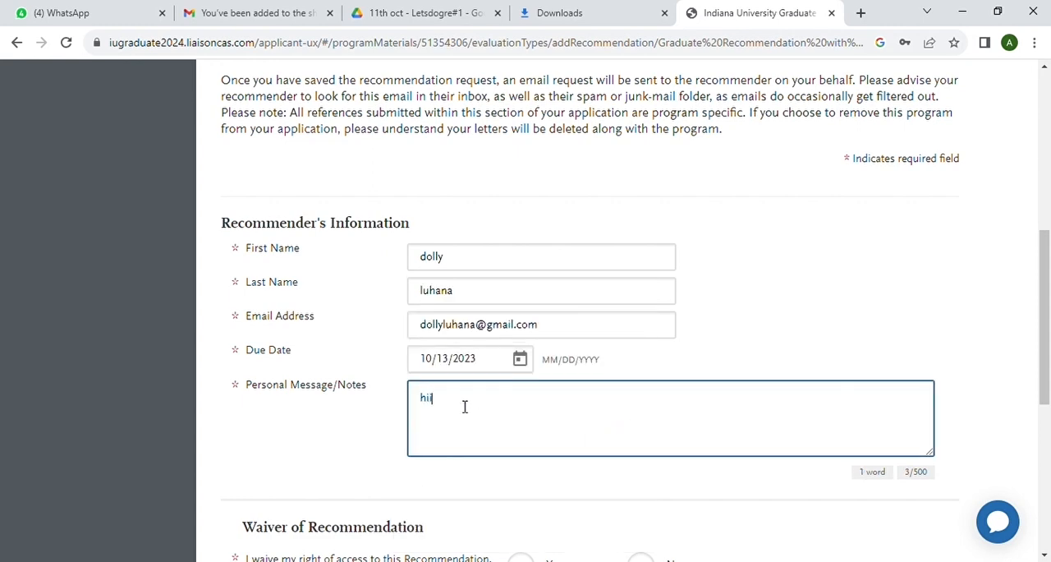
text(i)
Answer Yes to waiving access to the second recommendation and grant both permissions to contact the recommender
scroll(465, 406, down, 4)
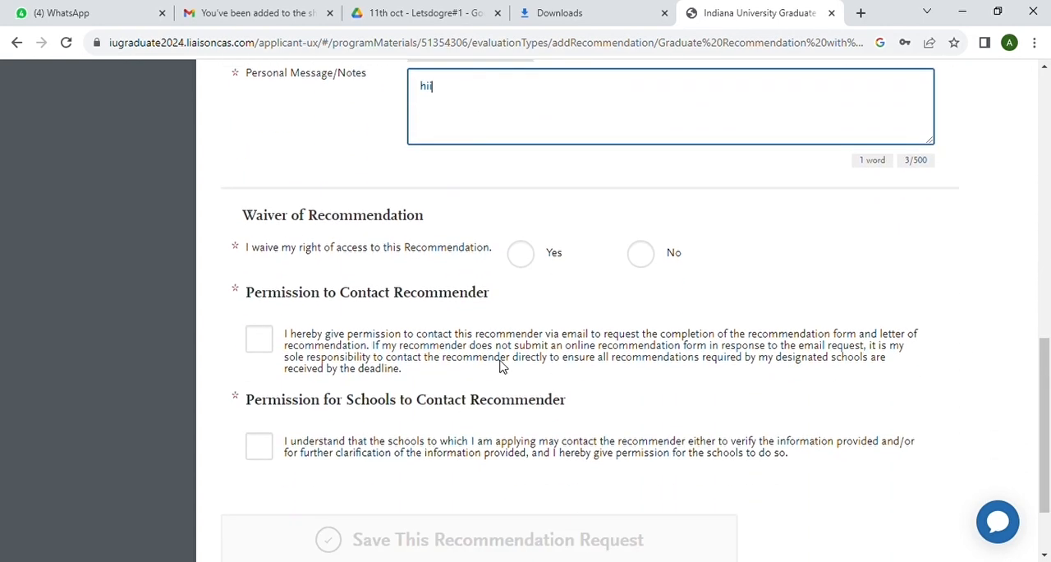
click(521, 253)
scroll(417, 274, down, 2)
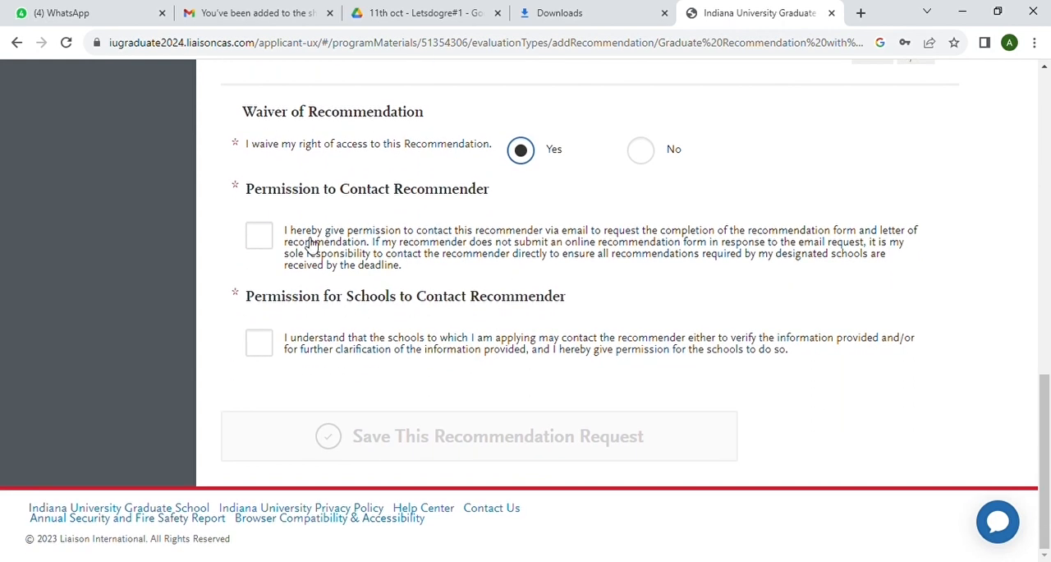
click(255, 234)
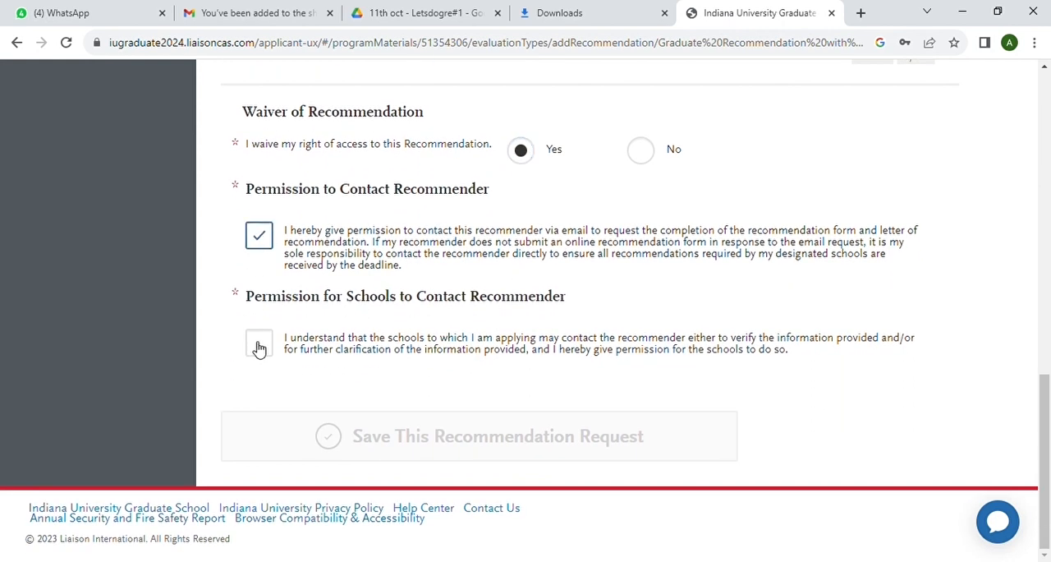
click(258, 344)
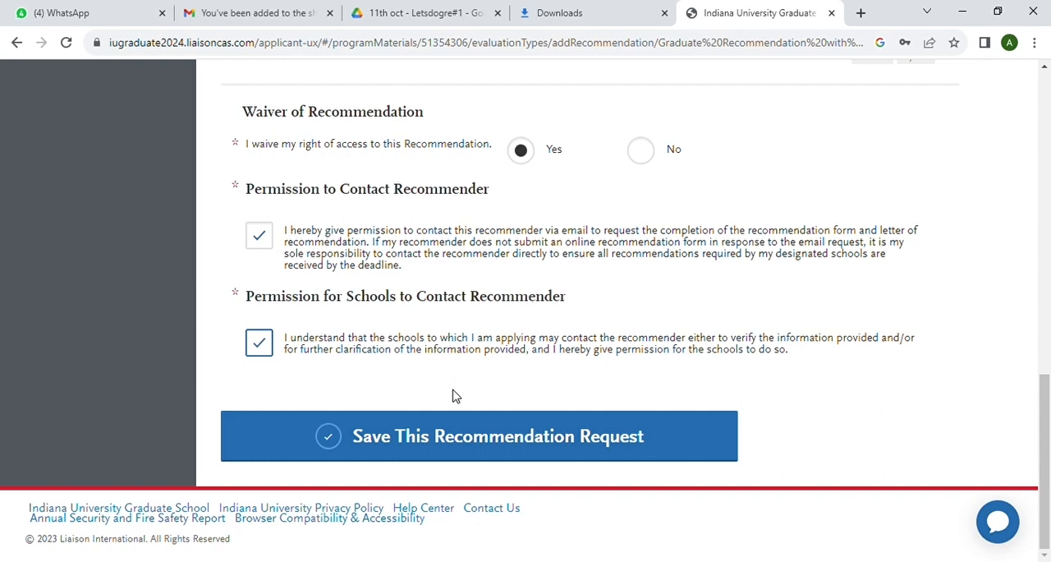
Save the second recommendation request and start a new one for Recommendations 3
click(481, 427)
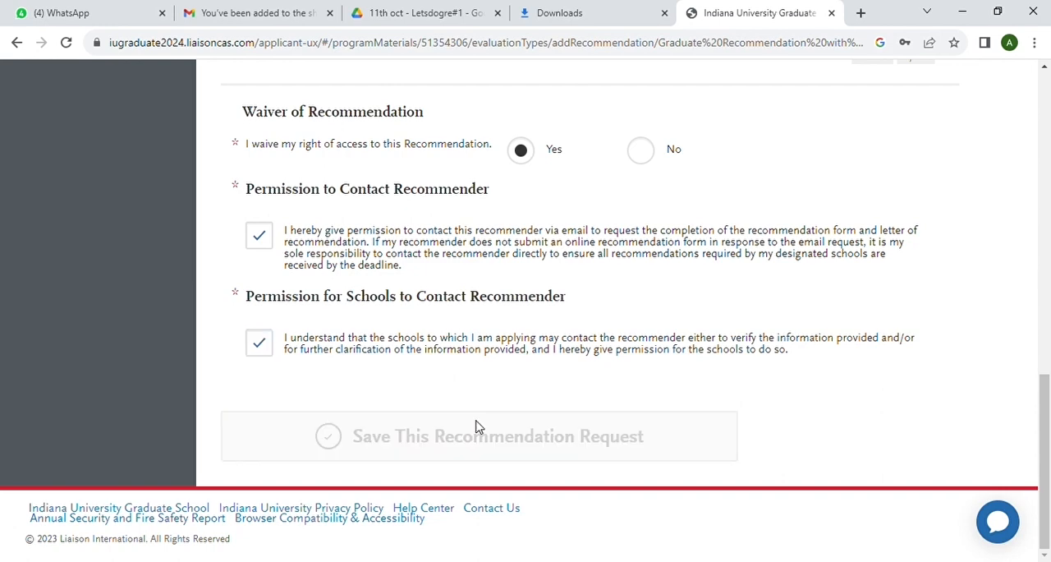
scroll(633, 411, down, 3)
scroll(634, 410, down, 1)
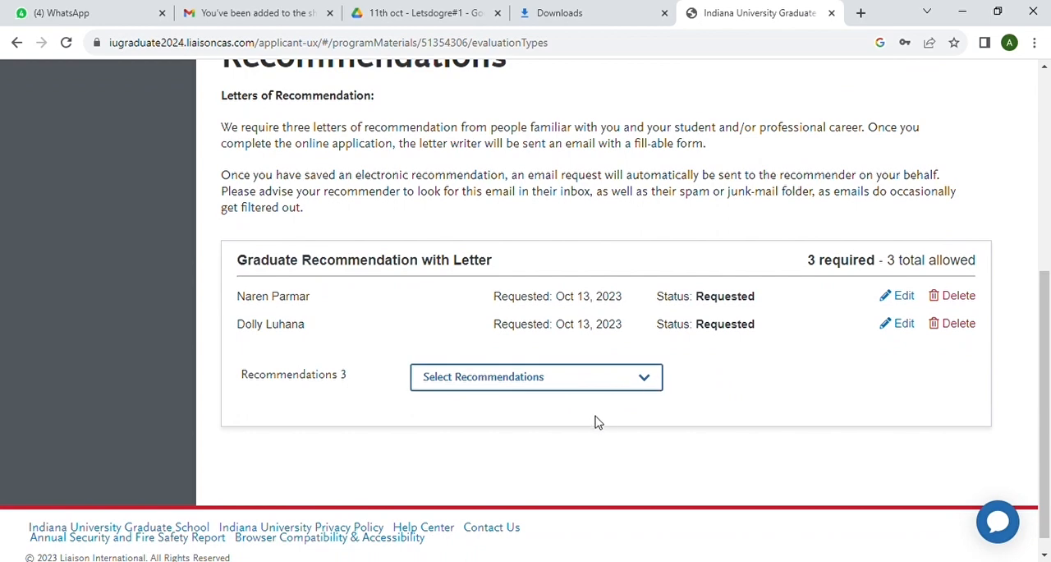
click(530, 385)
Fill in the third recommender's first name, last name and email address
scroll(488, 424, down, 4)
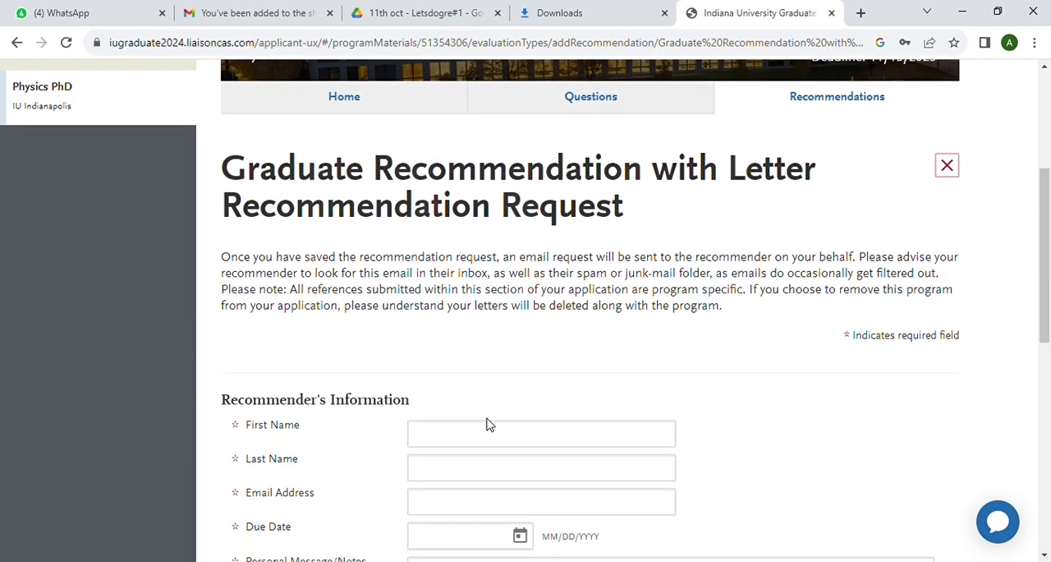
scroll(488, 424, down, 1)
click(441, 365)
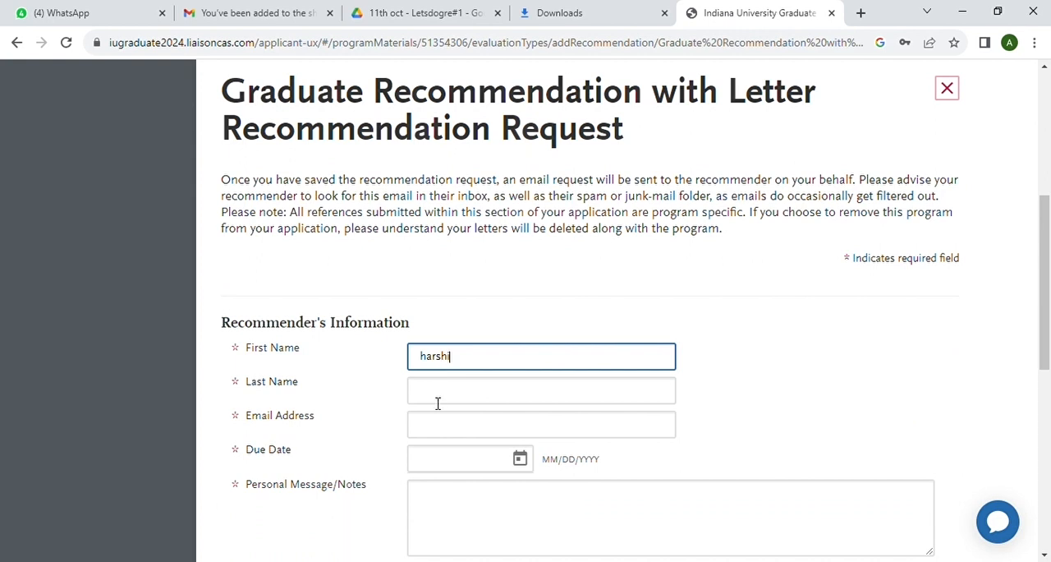
click(438, 392)
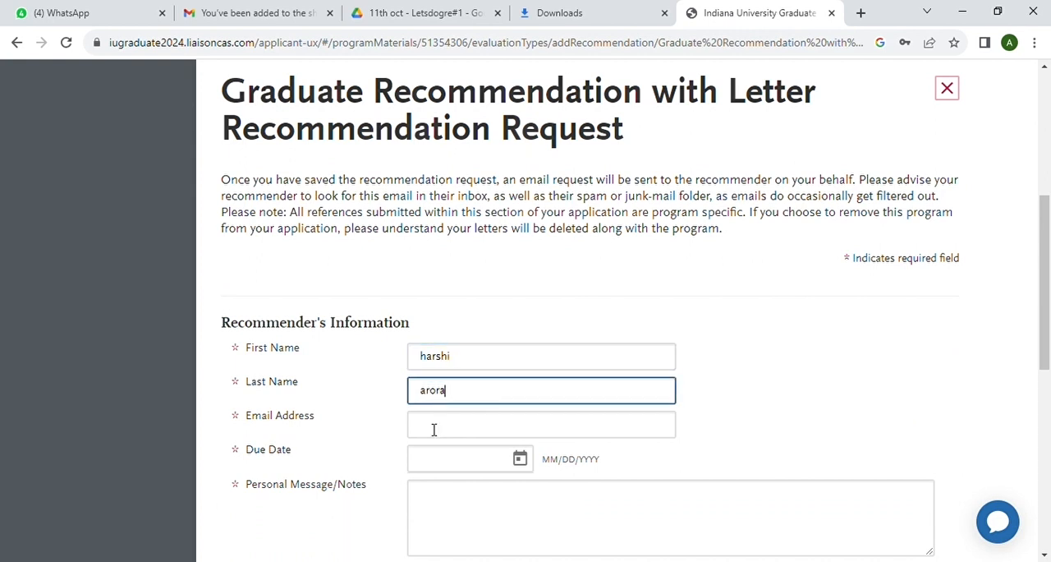
click(435, 428)
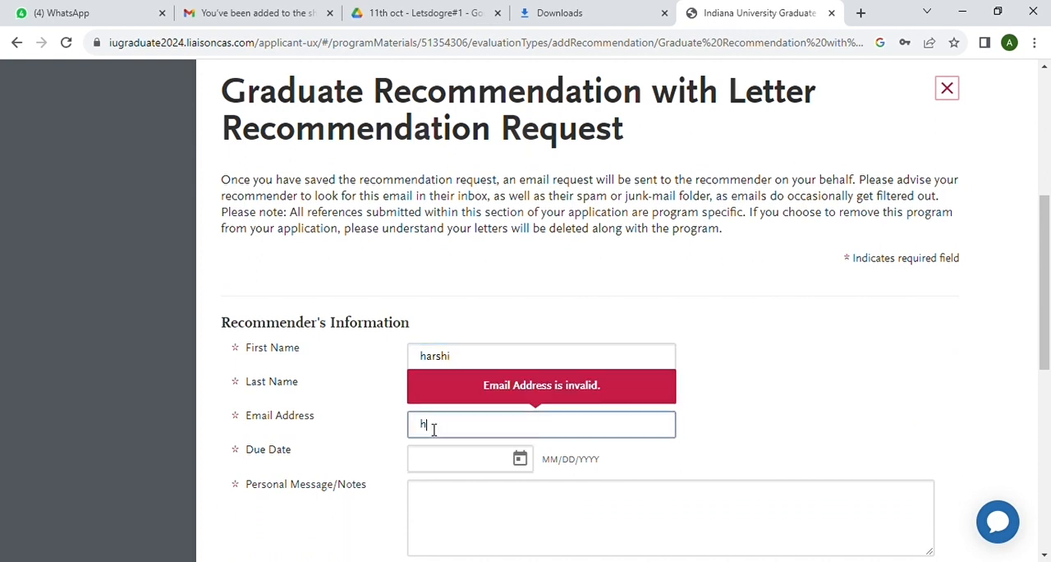
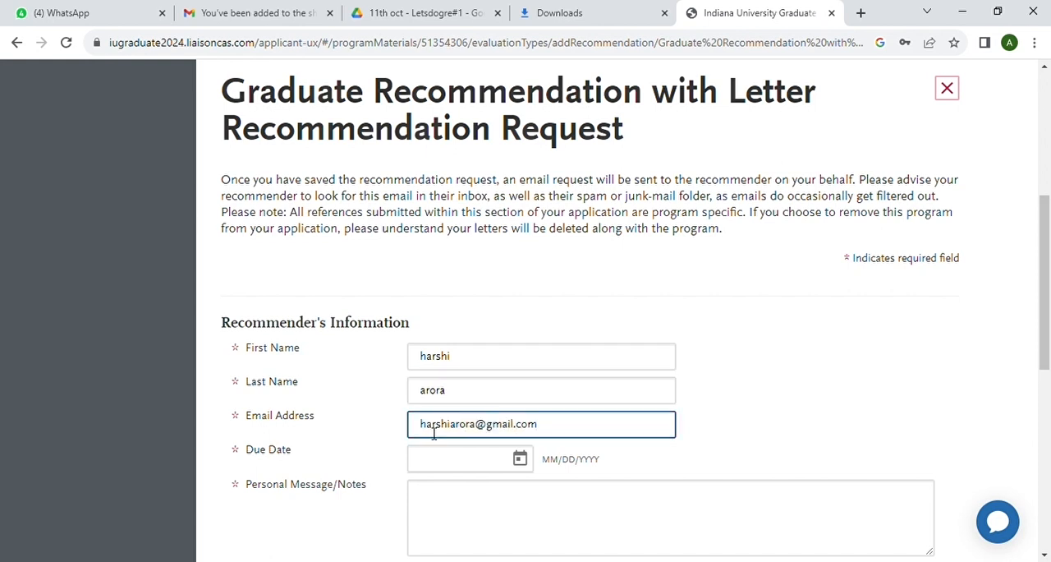
Set the third recommendation's due date to 10/31/2023 and enter "hii" as the personal message
click(523, 468)
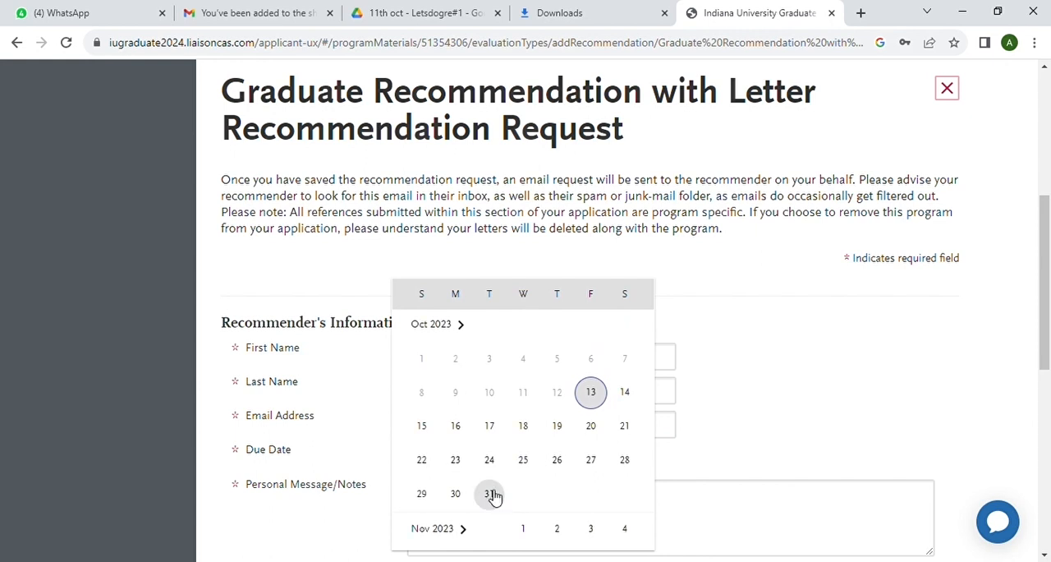
click(490, 494)
scroll(561, 462, down, 3)
click(436, 284)
text(hii)
Answer Yes to the third recommendation's waiver with both contact permissions granted, and save the request
click(524, 447)
scroll(598, 469, down, 3)
click(256, 291)
click(261, 403)
click(397, 501)
scroll(582, 432, down, 5)
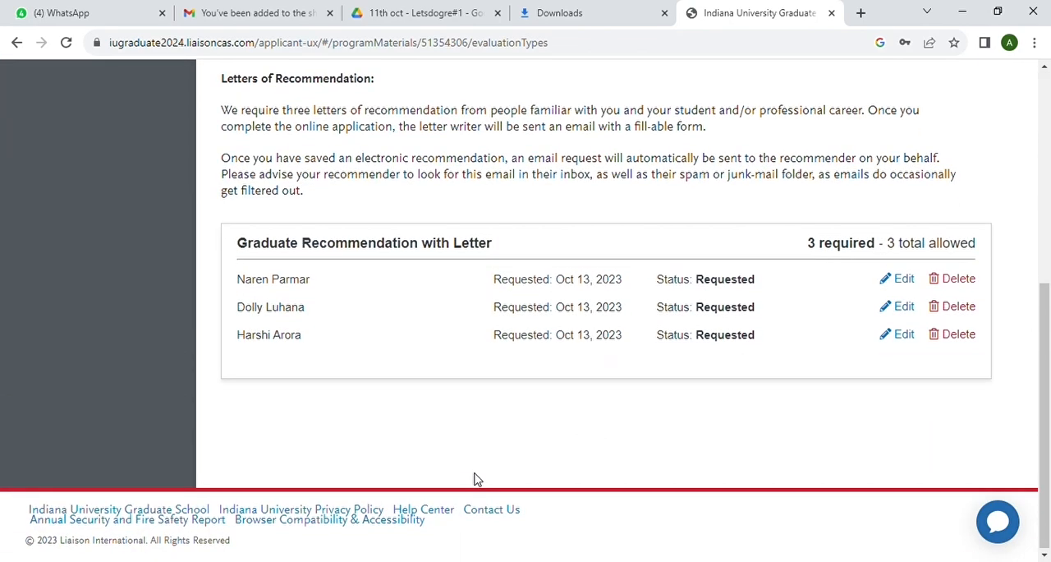
Return to the application dashboard and reopen the Physics PhD entry under Program Materials
scroll(478, 479, up, 4)
scroll(482, 480, down, 1)
scroll(480, 479, up, 3)
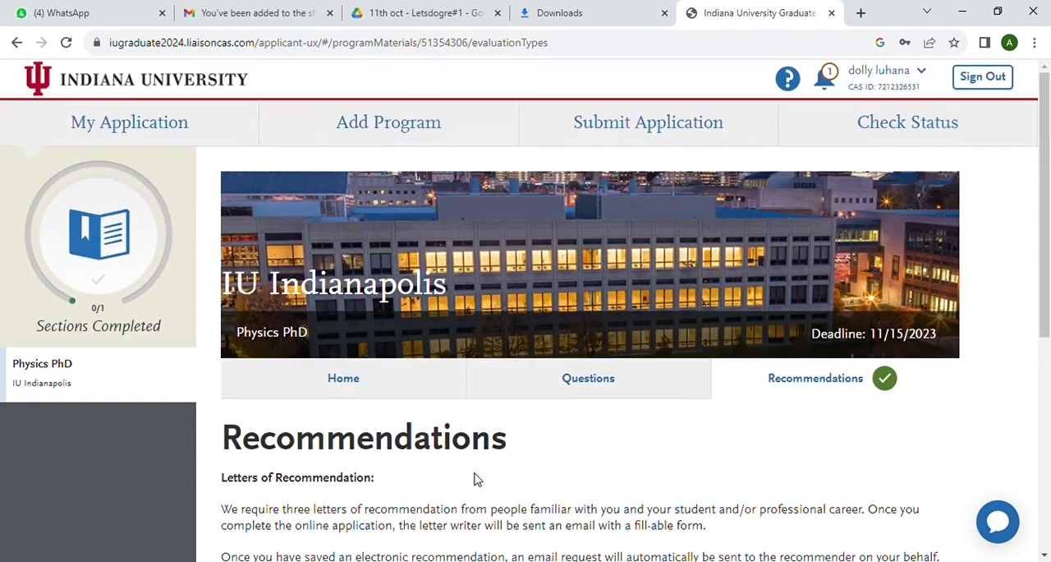
click(161, 125)
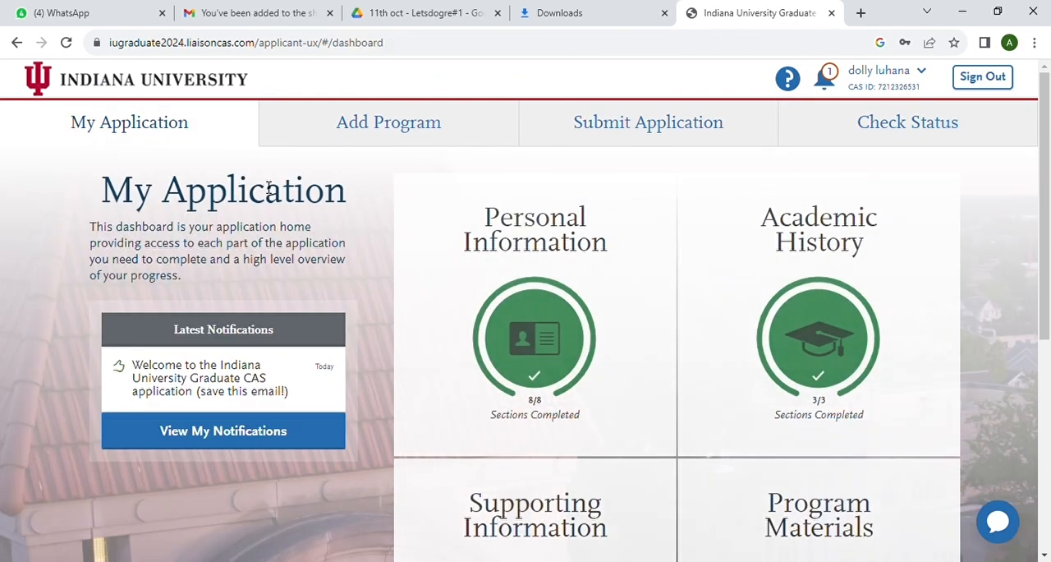
scroll(595, 464, down, 3)
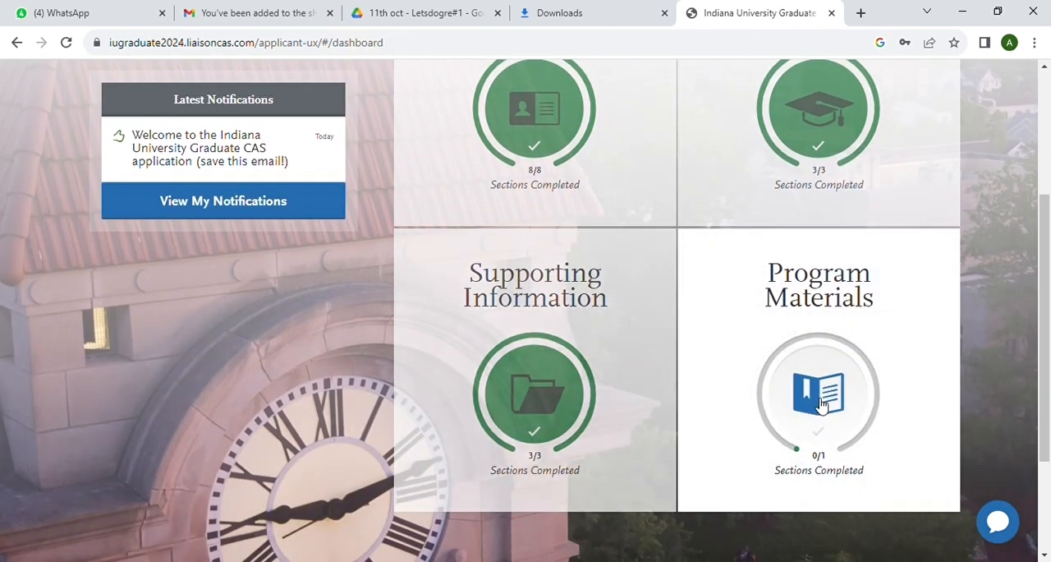
click(819, 407)
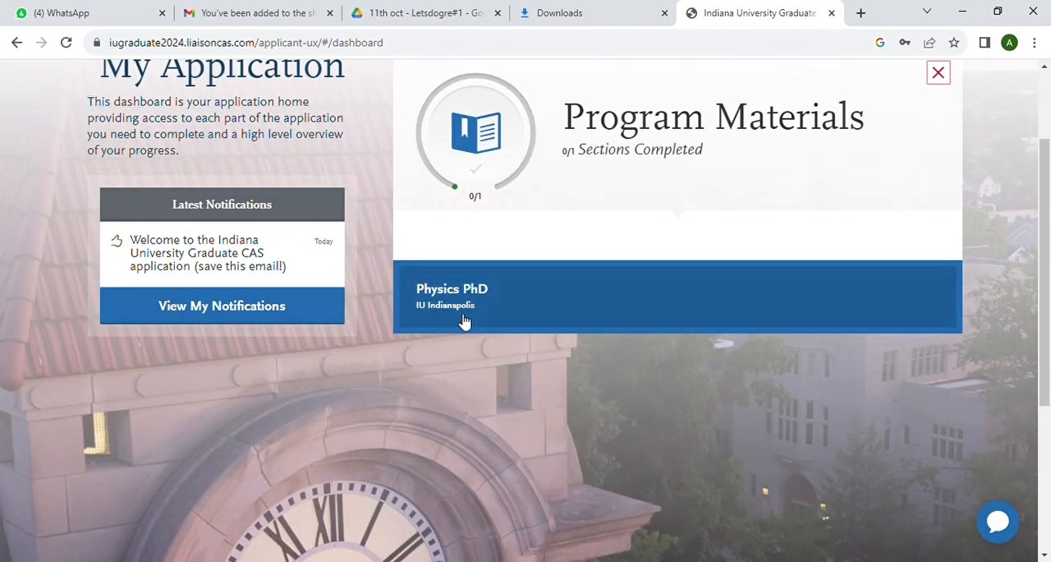
click(505, 288)
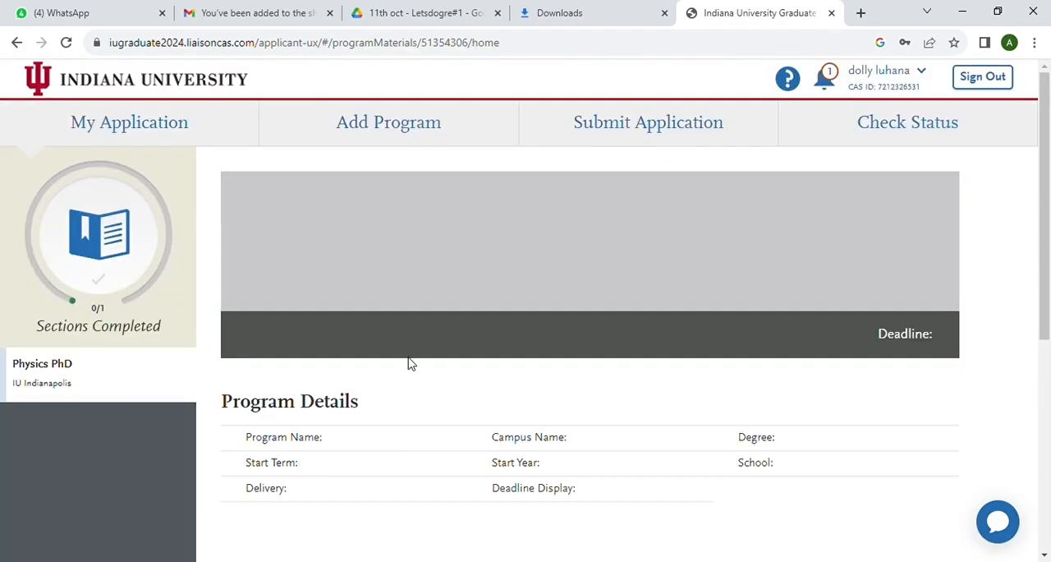
Open the program's Questions section and answer "because i am interested." to why you want to study advanced Physics
scroll(411, 359, down, 3)
scroll(416, 363, up, 2)
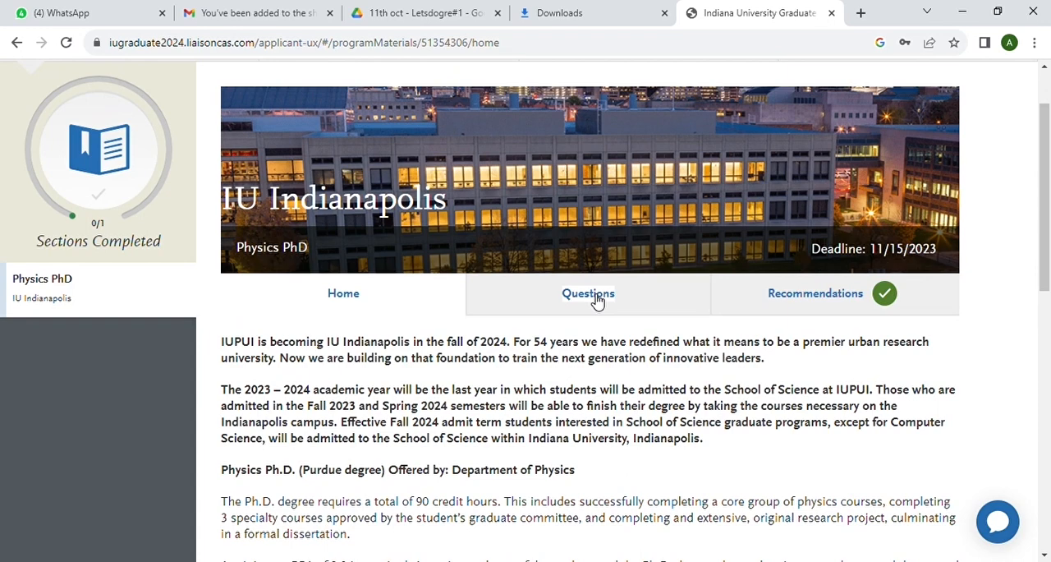
click(594, 294)
scroll(594, 384, down, 4)
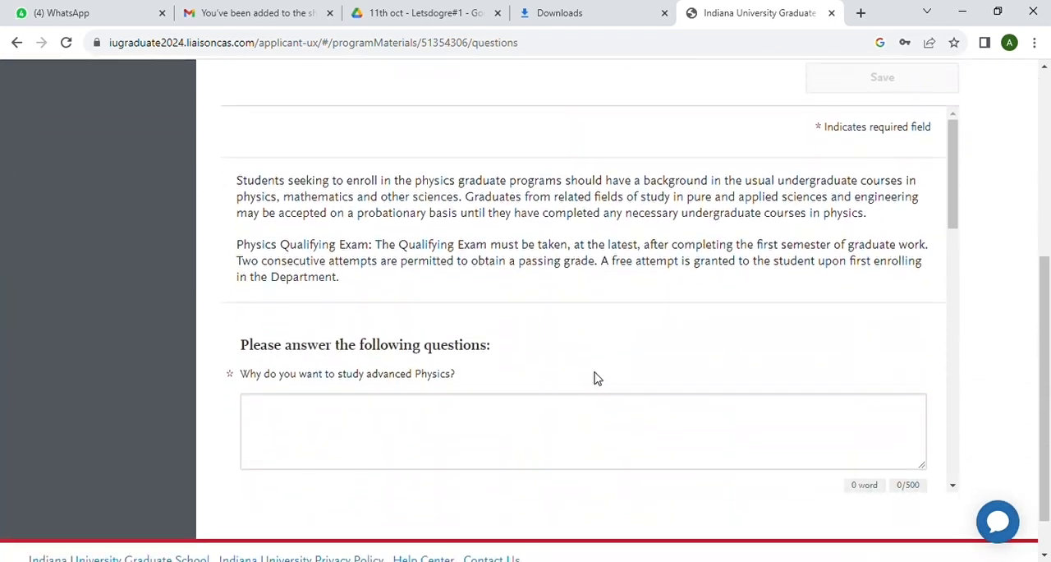
scroll(570, 265, down, 2)
click(295, 246)
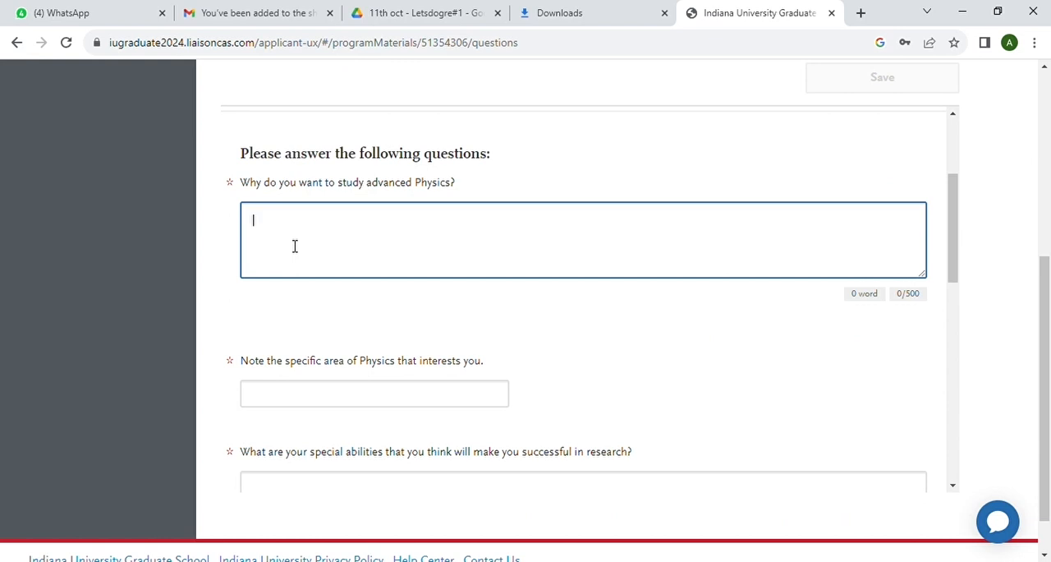
text(I)
text(ecause i am)
text( interested)
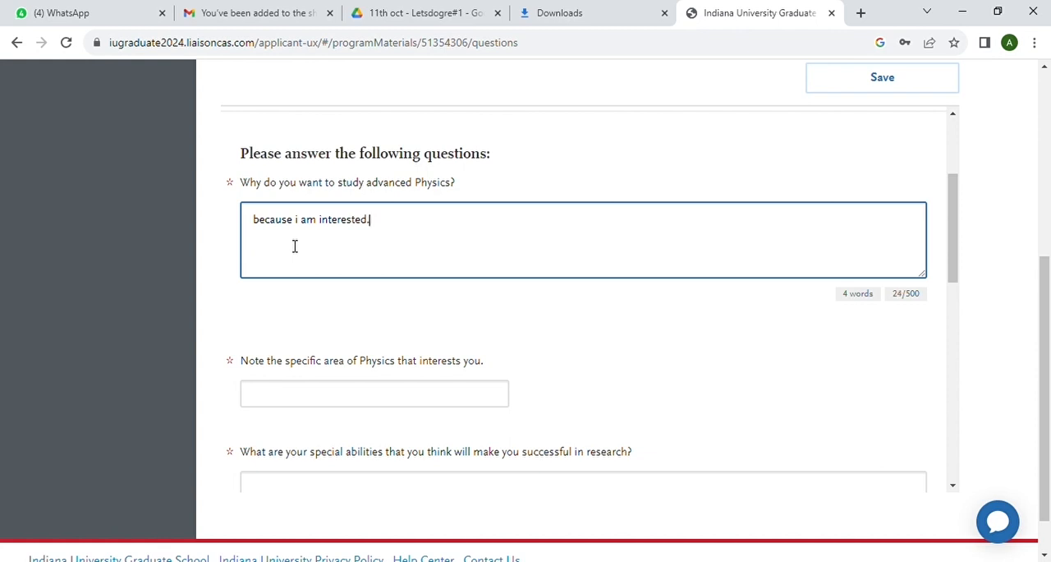
text(.)
Enter "astrophysics" as the specific area of Physics that interests you and "fast learner" as the special abilities for research
scroll(294, 246, down, 3)
click(283, 248)
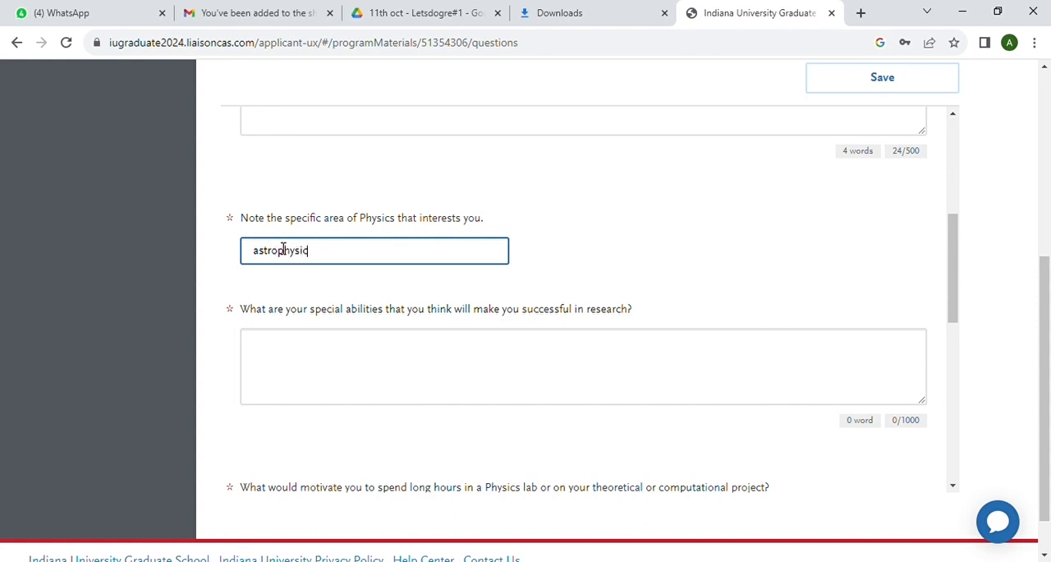
scroll(283, 248, down, 3)
click(271, 207)
text(fast learner)
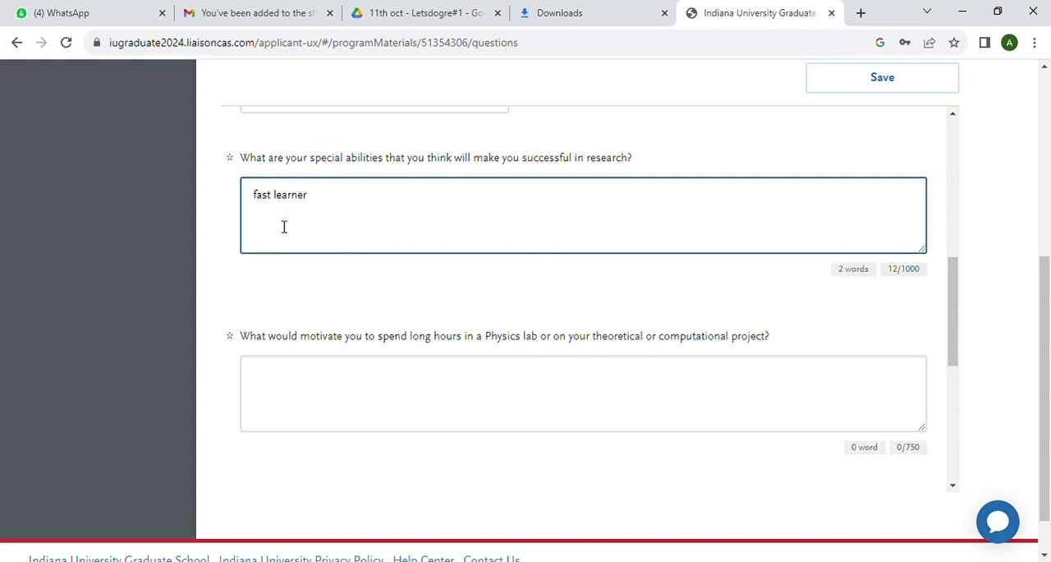
Answer the long-hours motivation question with one word about interest, and enter "assistant professor" as the professional plan after the Ph.D
scroll(283, 226, down, 1)
click(277, 271)
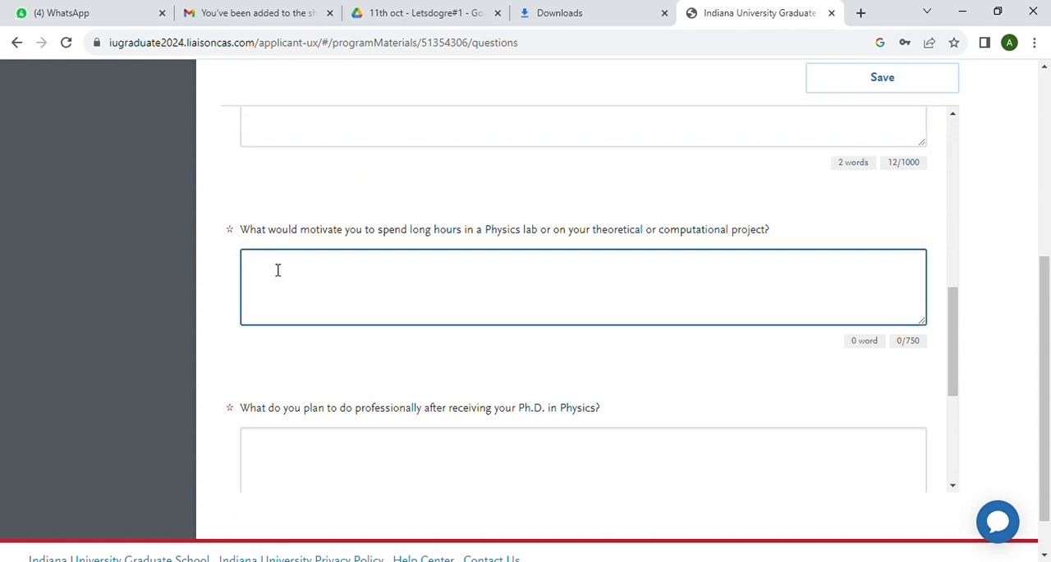
text(intere)
scroll(325, 331, down, 2)
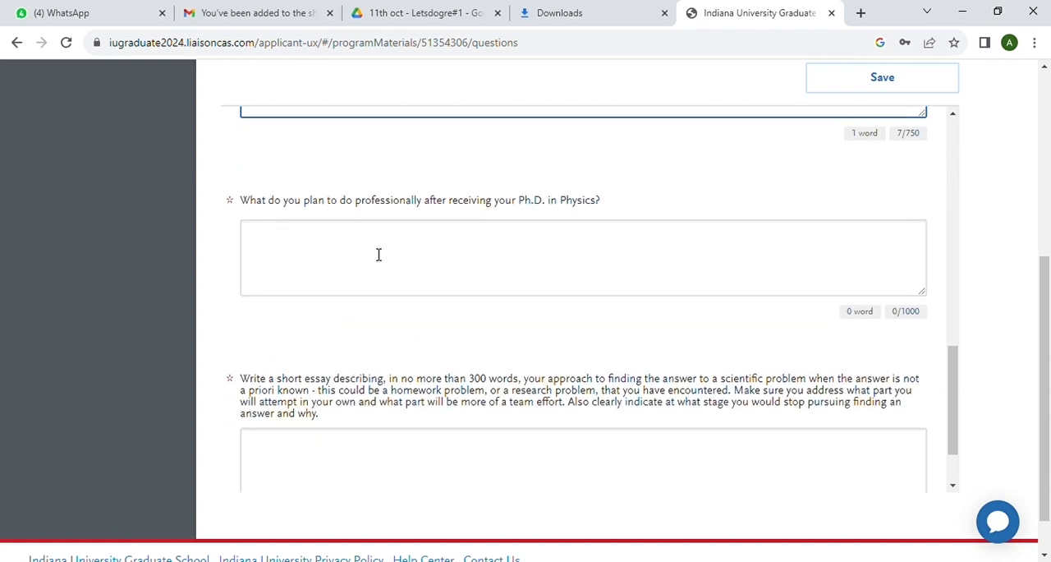
click(304, 245)
text(assistant professor)
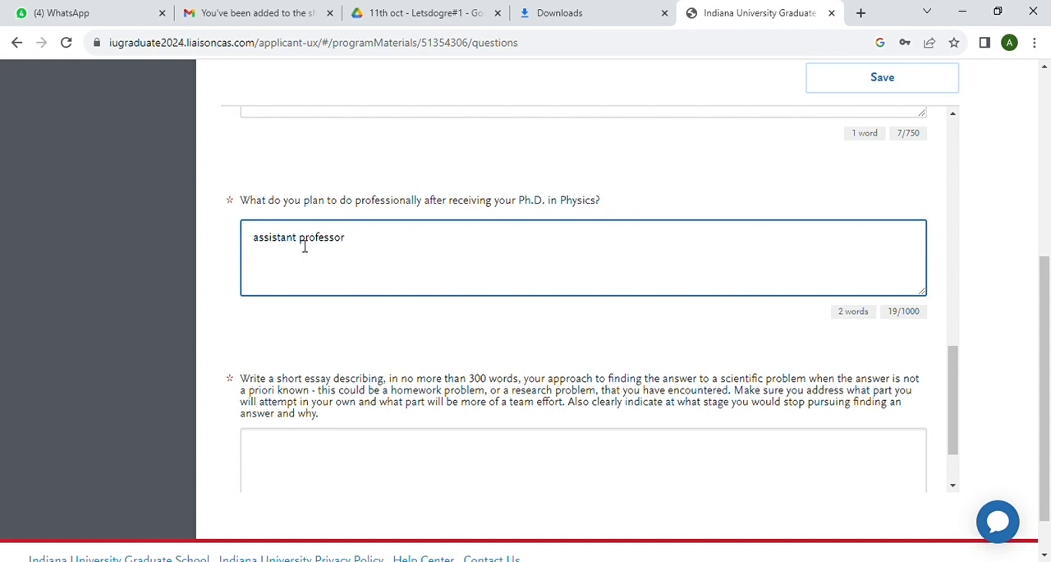
Enter "hii" as the short essay on approaching a scientific problem whose answer is not known beforehand
scroll(317, 270, down, 1)
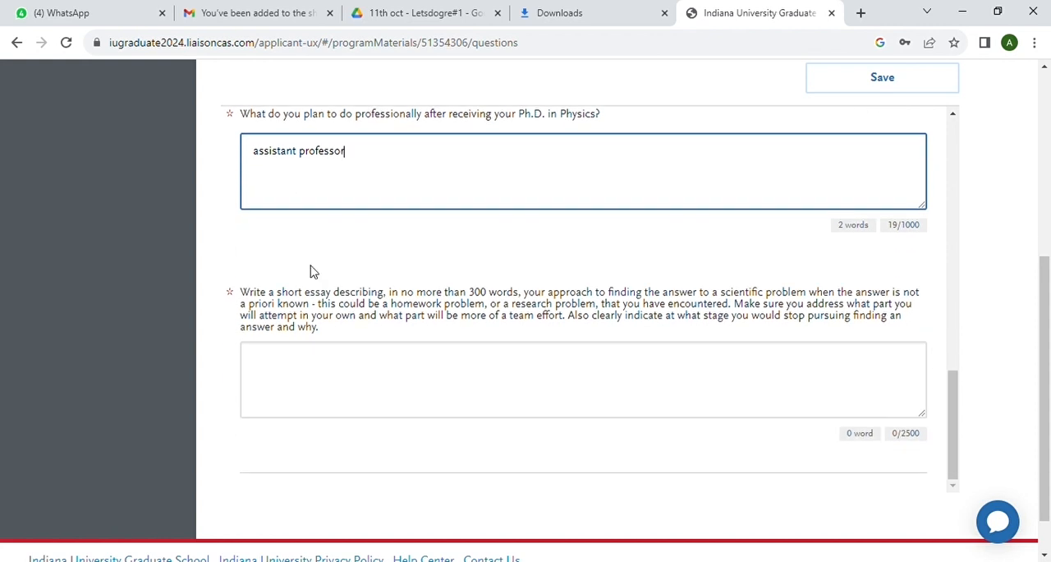
click(280, 374)
text(hii)
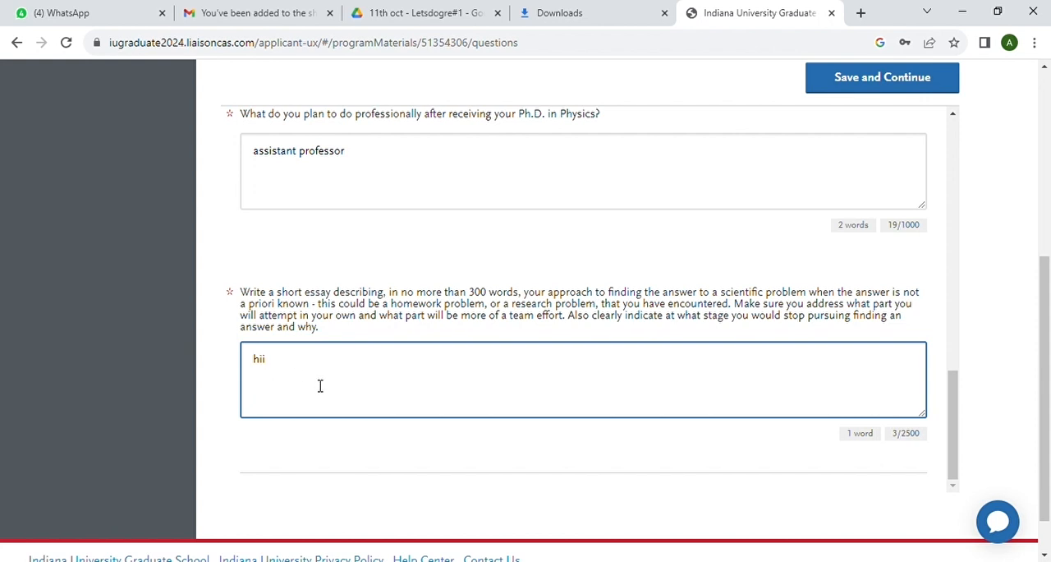
scroll(335, 393, down, 1)
scroll(335, 393, up, 1)
scroll(335, 393, up, 1)
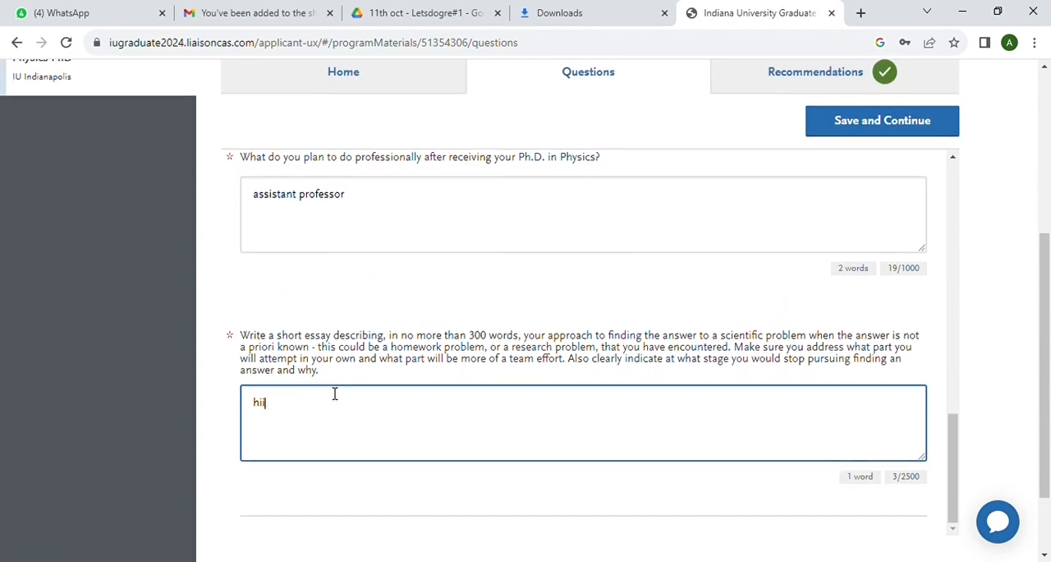
scroll(335, 393, down, 1)
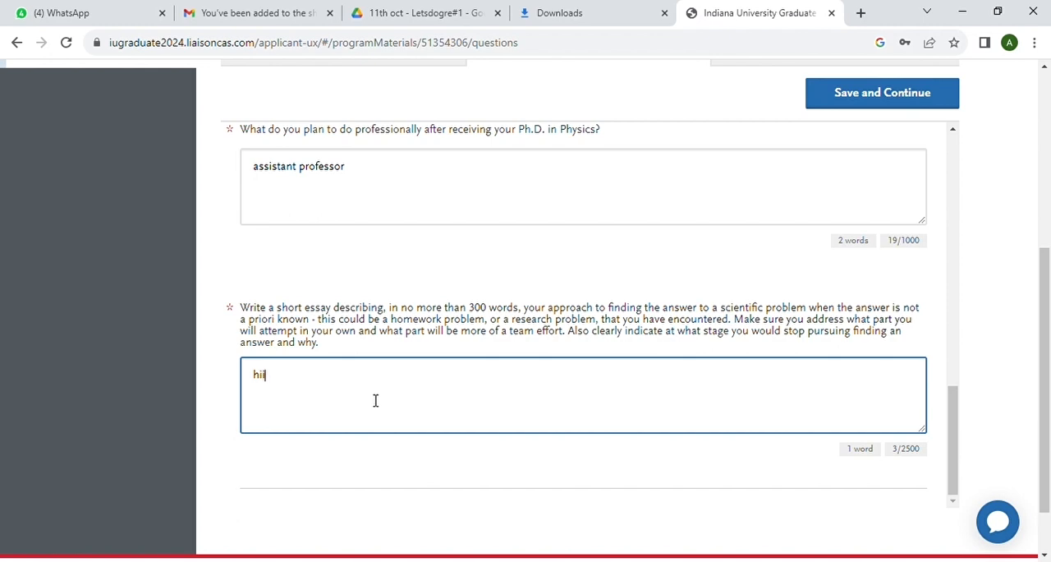
scroll(375, 400, down, 1)
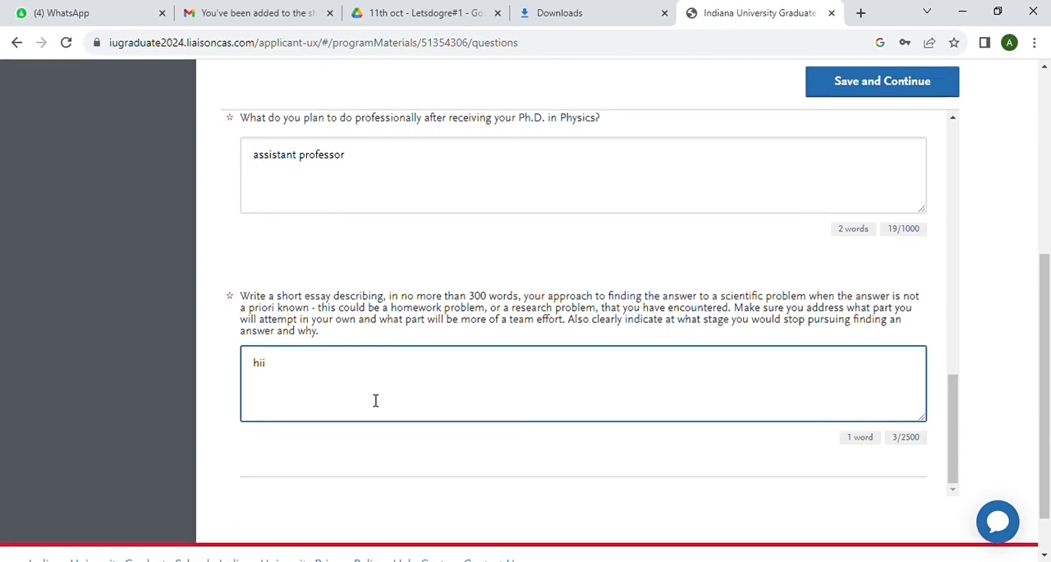
Save the completed Physics PhD question answers and dismiss the save confirmation
scroll(375, 400, up, 10)
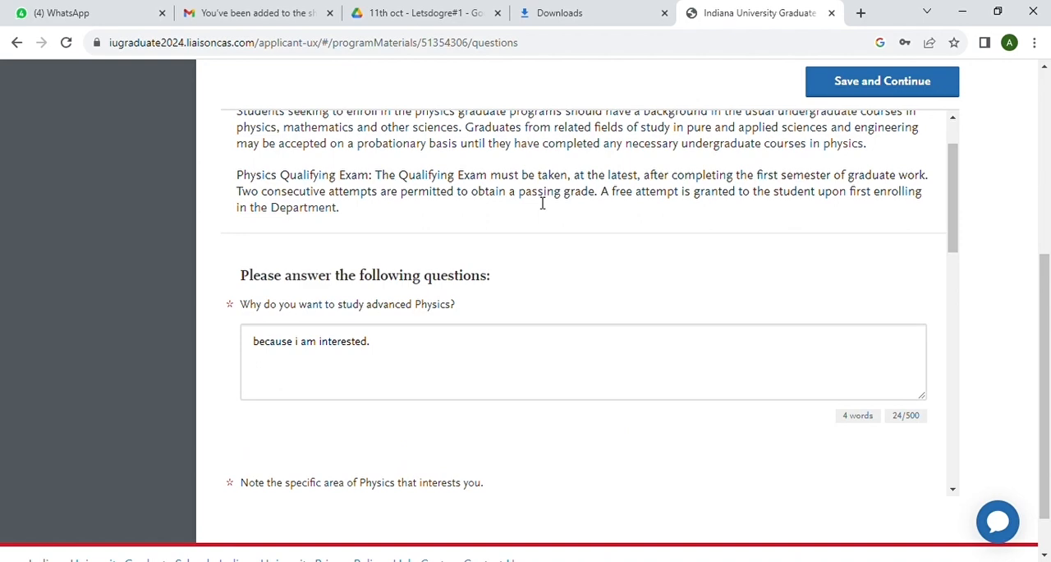
click(822, 84)
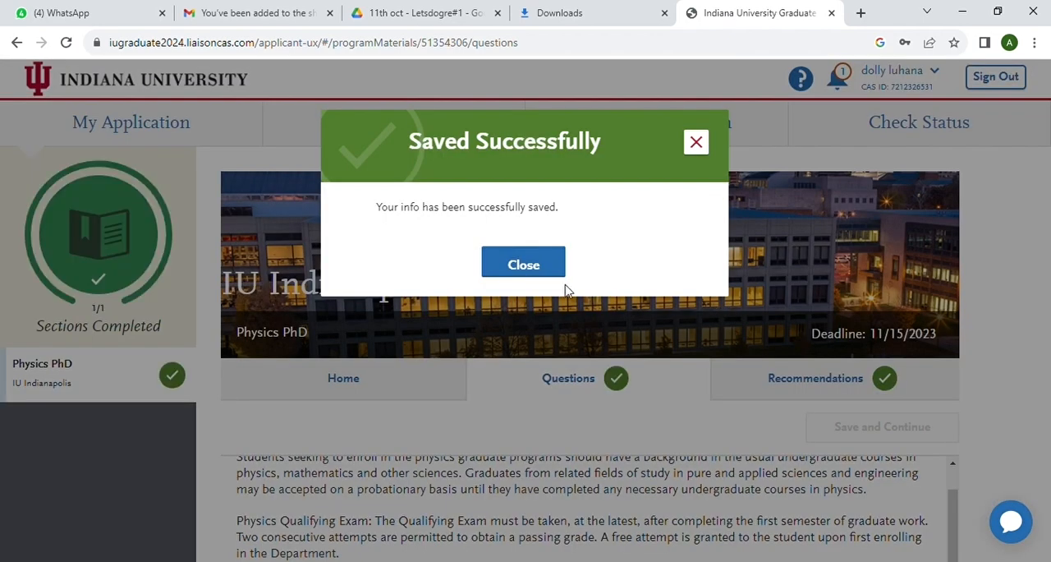
click(532, 266)
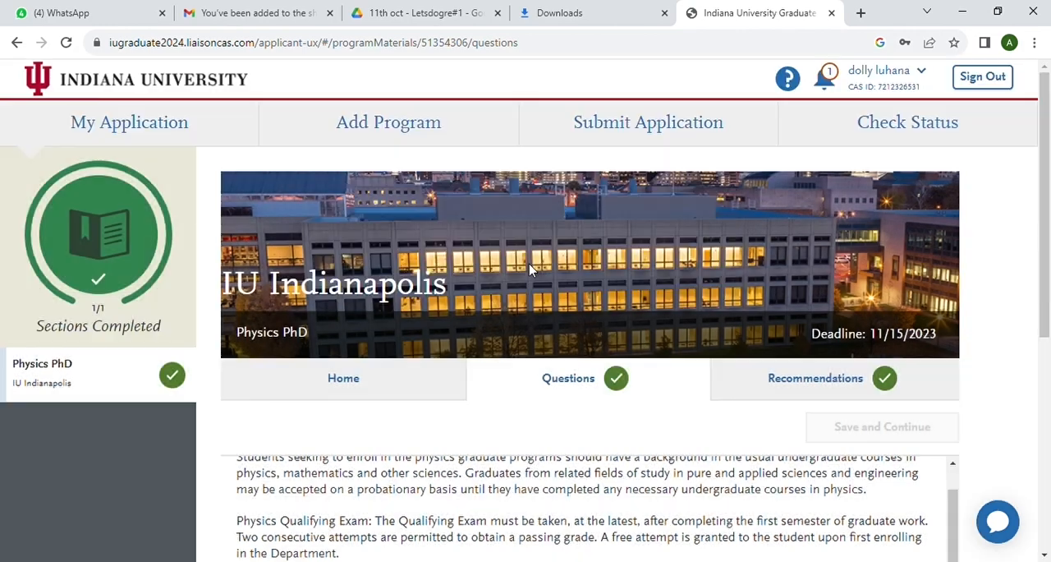
Return to the application dashboard and check the completion of its sections
scroll(552, 336, down, 3)
scroll(552, 335, up, 3)
click(148, 136)
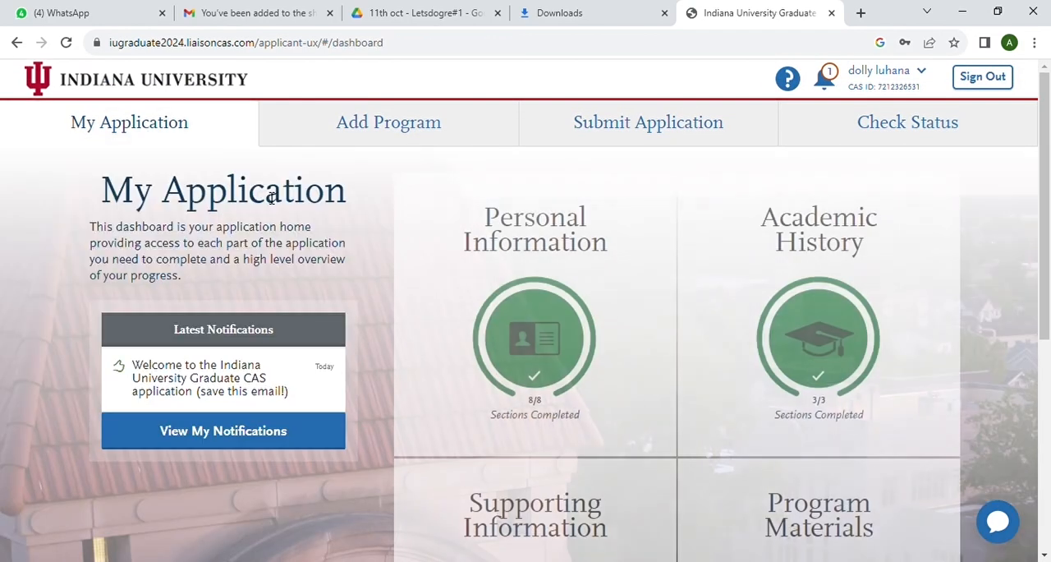
scroll(271, 198, down, 5)
scroll(266, 201, up, 5)
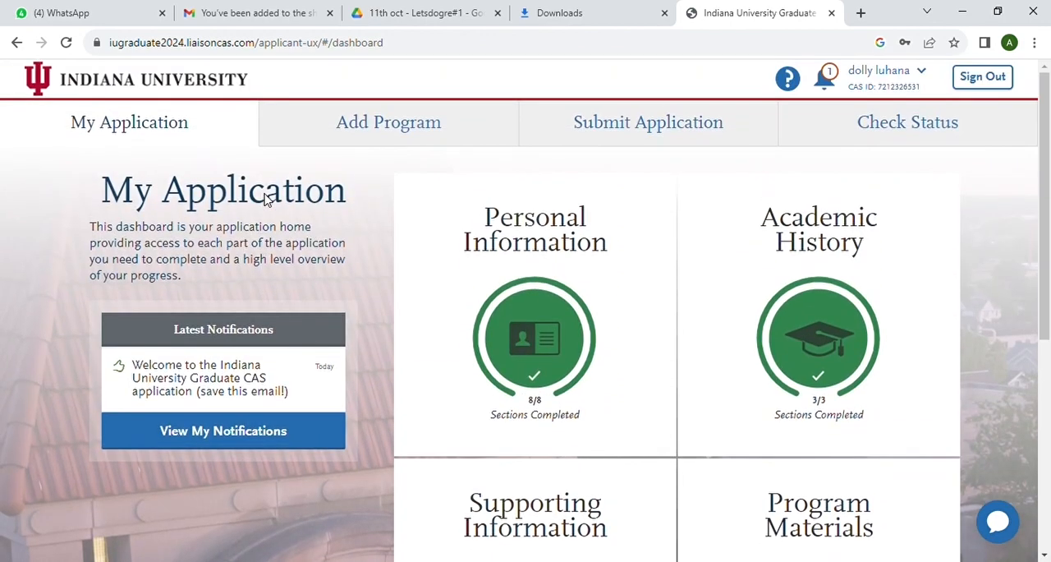
Open the application submission page and proceed with the Physics PhD program to its fee payment page
click(638, 134)
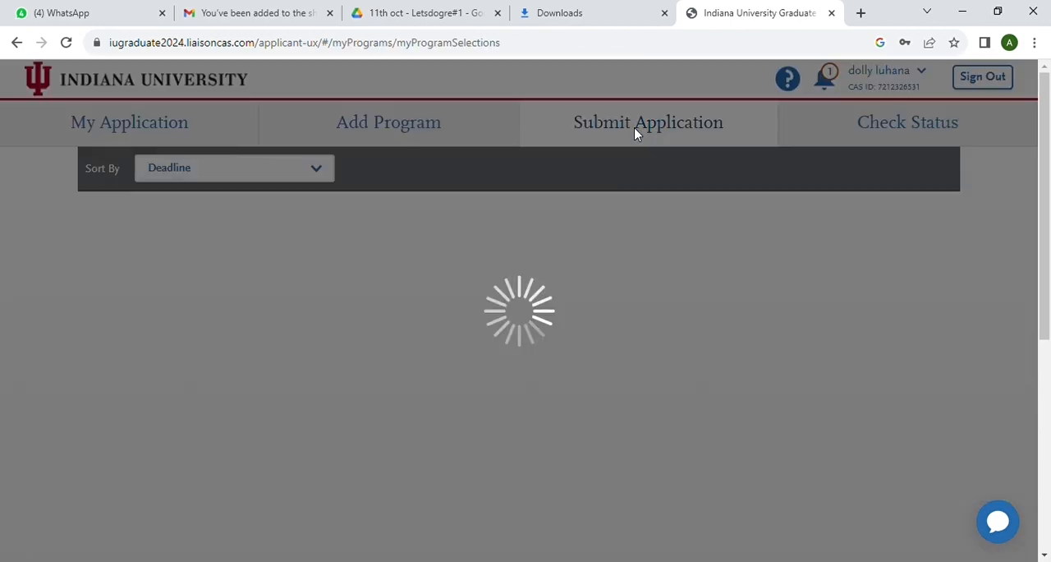
scroll(468, 316, down, 2)
scroll(468, 321, down, 1)
click(321, 323)
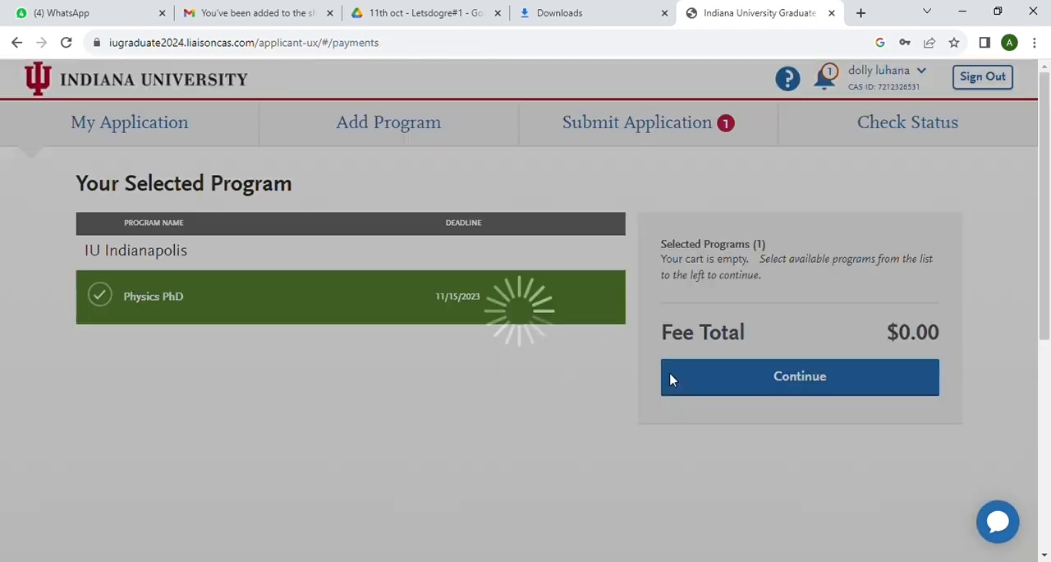
scroll(530, 463, down, 2)
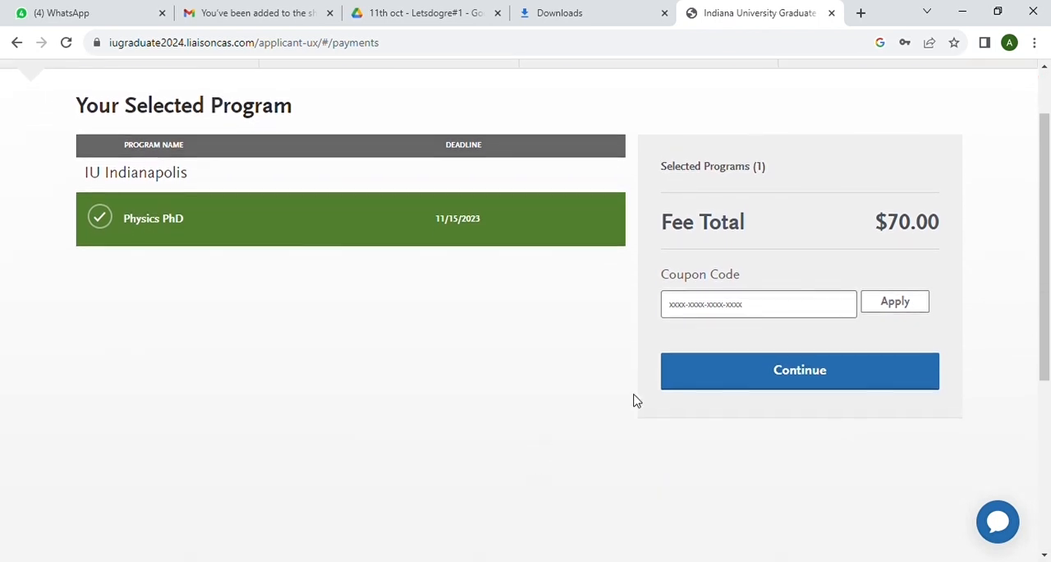